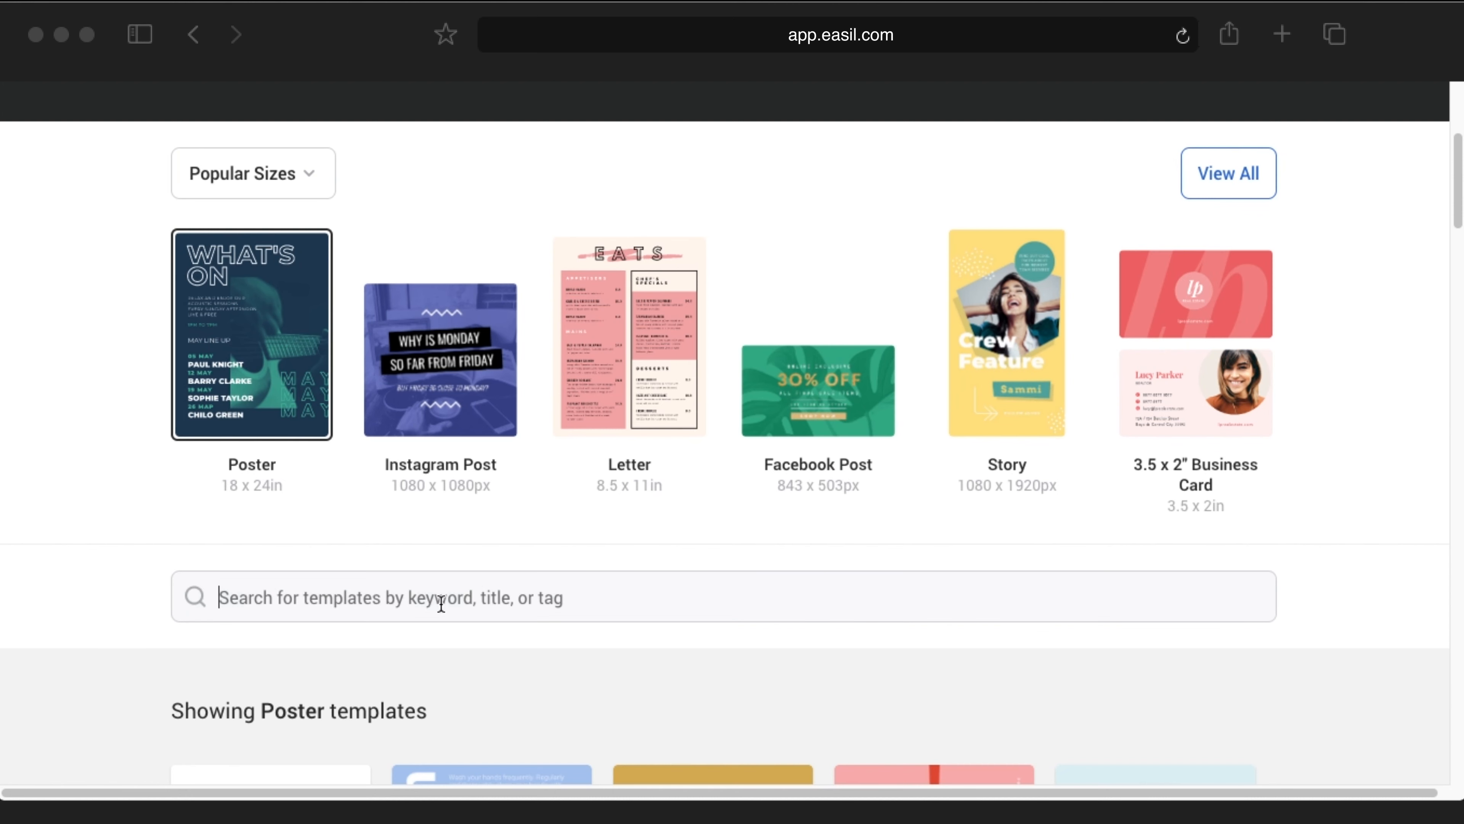
Step: Search templates for 'live show overlay' and browse the eleven Live Show Overlay Theme results
{"action": "type", "text": "live"}
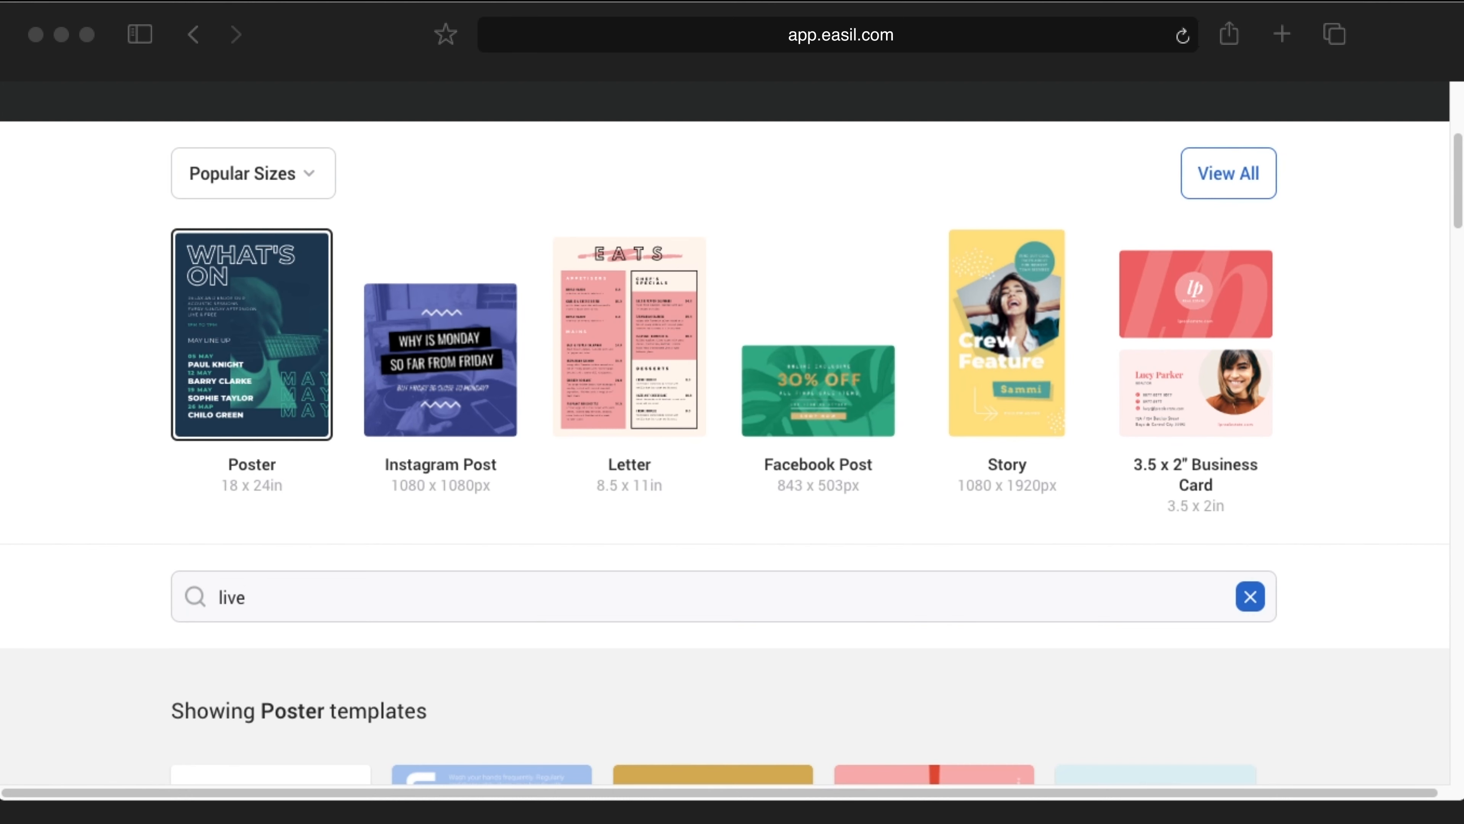
{"action": "type", "text": " show overla"}
{"action": "scroll", "coordinate": [554, 545], "scroll_direction": "down", "scroll_amount": 3}
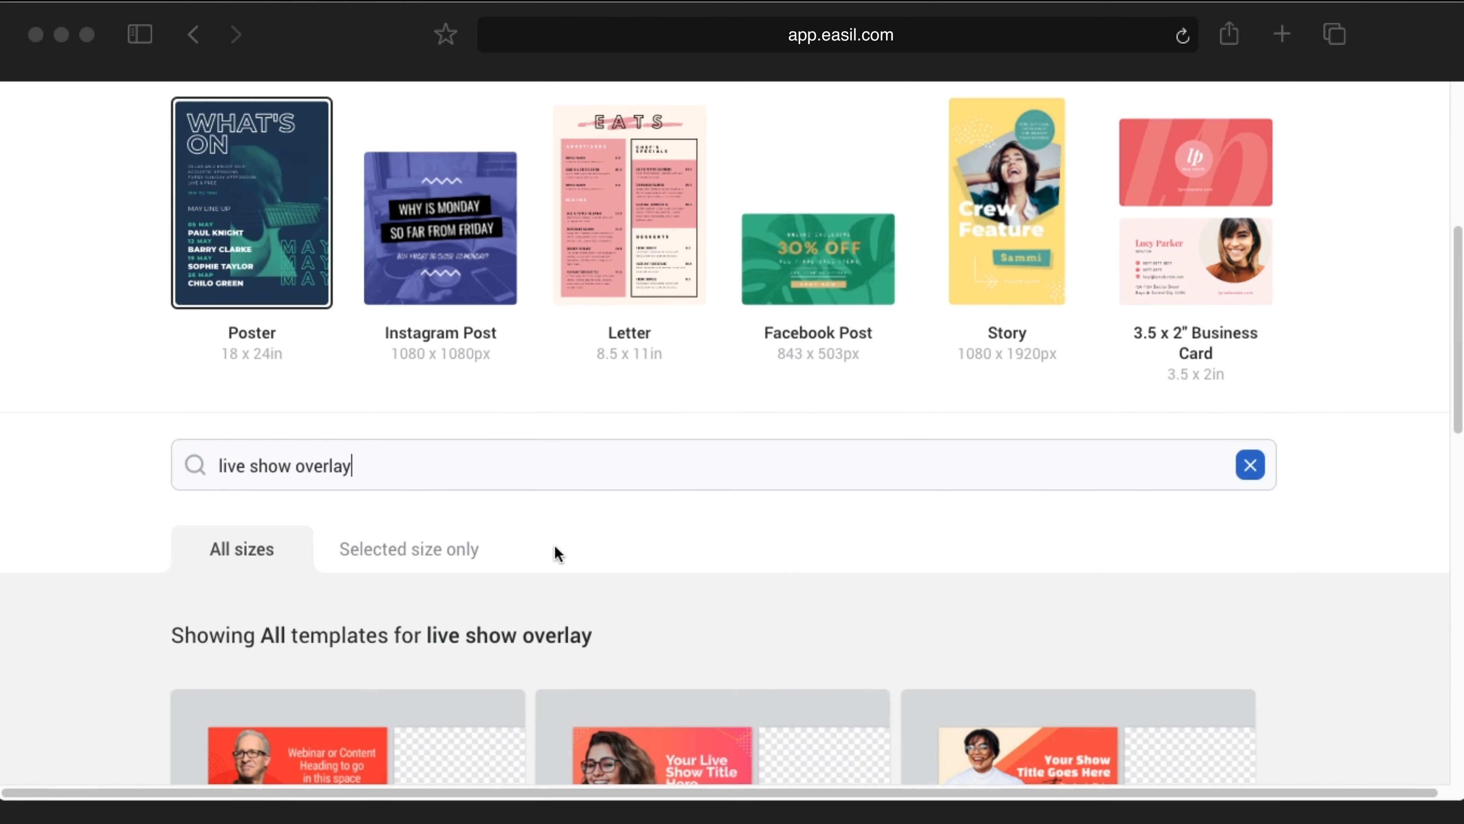
{"action": "scroll", "coordinate": [586, 533], "scroll_direction": "down", "scroll_amount": 3}
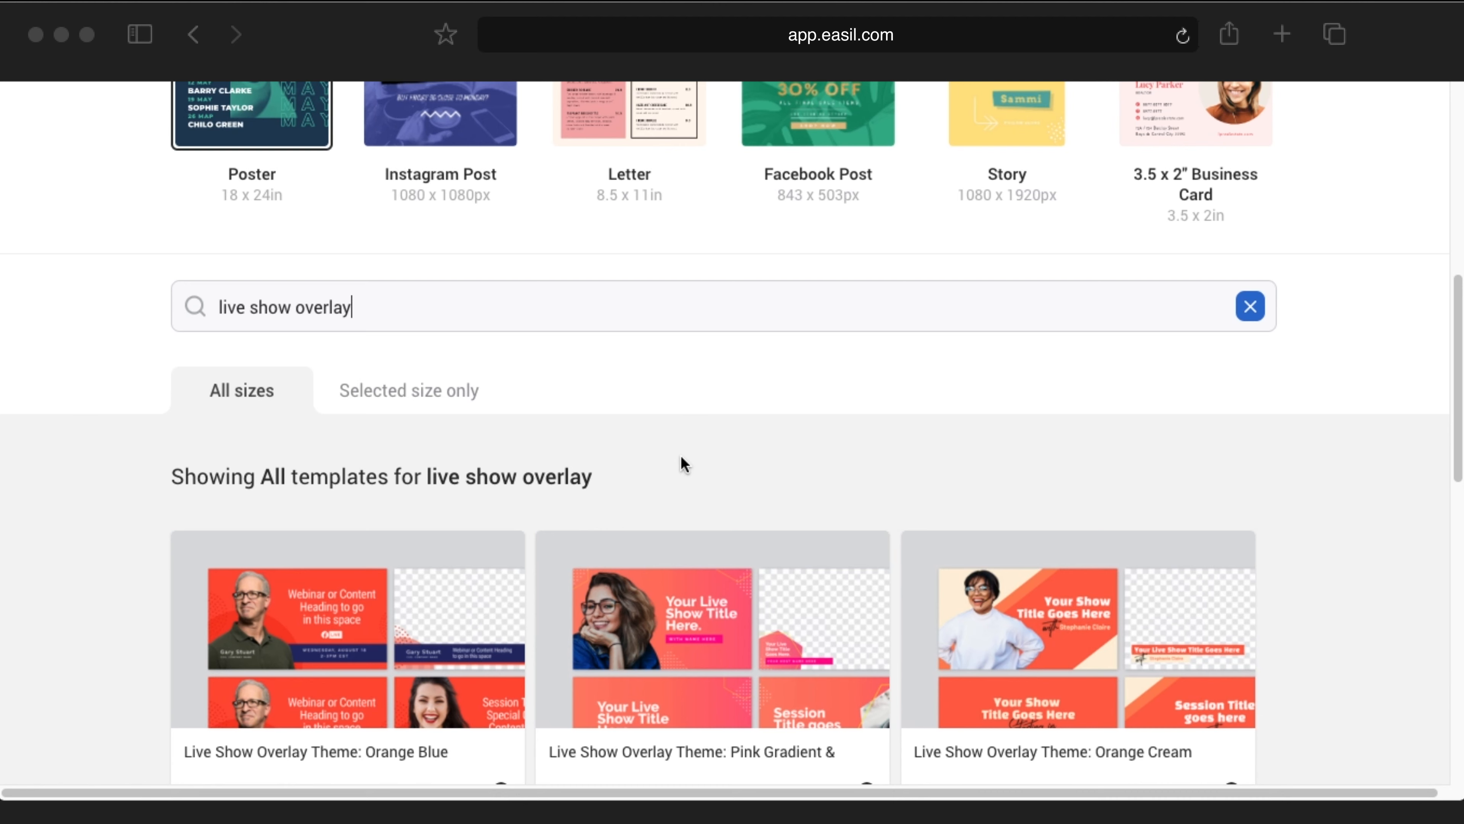
{"action": "scroll", "coordinate": [689, 461], "scroll_direction": "down", "scroll_amount": 5}
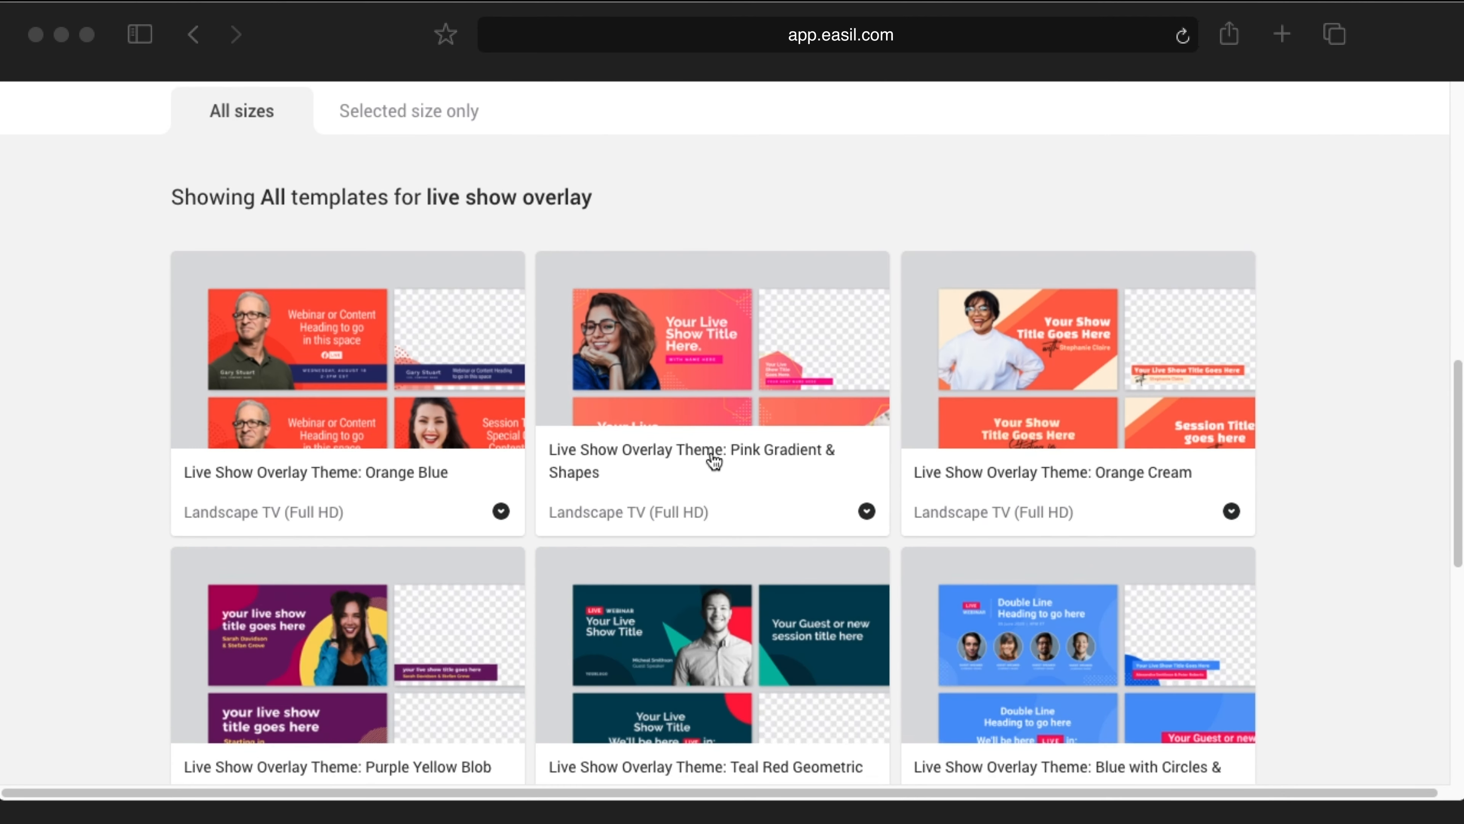
{"action": "scroll", "coordinate": [691, 445], "scroll_direction": "down", "scroll_amount": 1}
{"action": "scroll", "coordinate": [801, 515], "scroll_direction": "down", "scroll_amount": 2}
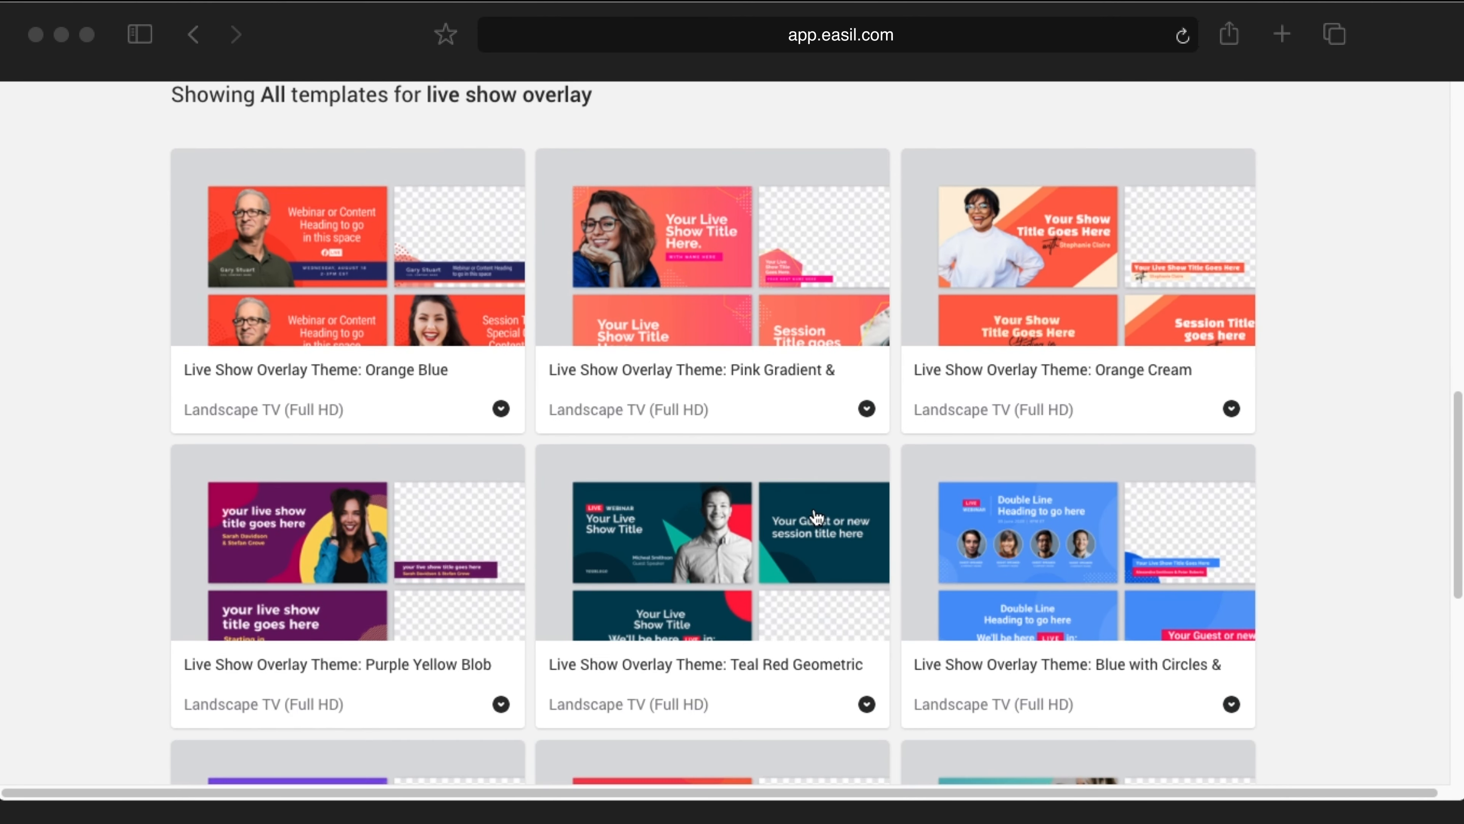
{"action": "scroll", "coordinate": [816, 516], "scroll_direction": "down", "scroll_amount": 3}
{"action": "scroll", "coordinate": [801, 497], "scroll_direction": "down", "scroll_amount": 3}
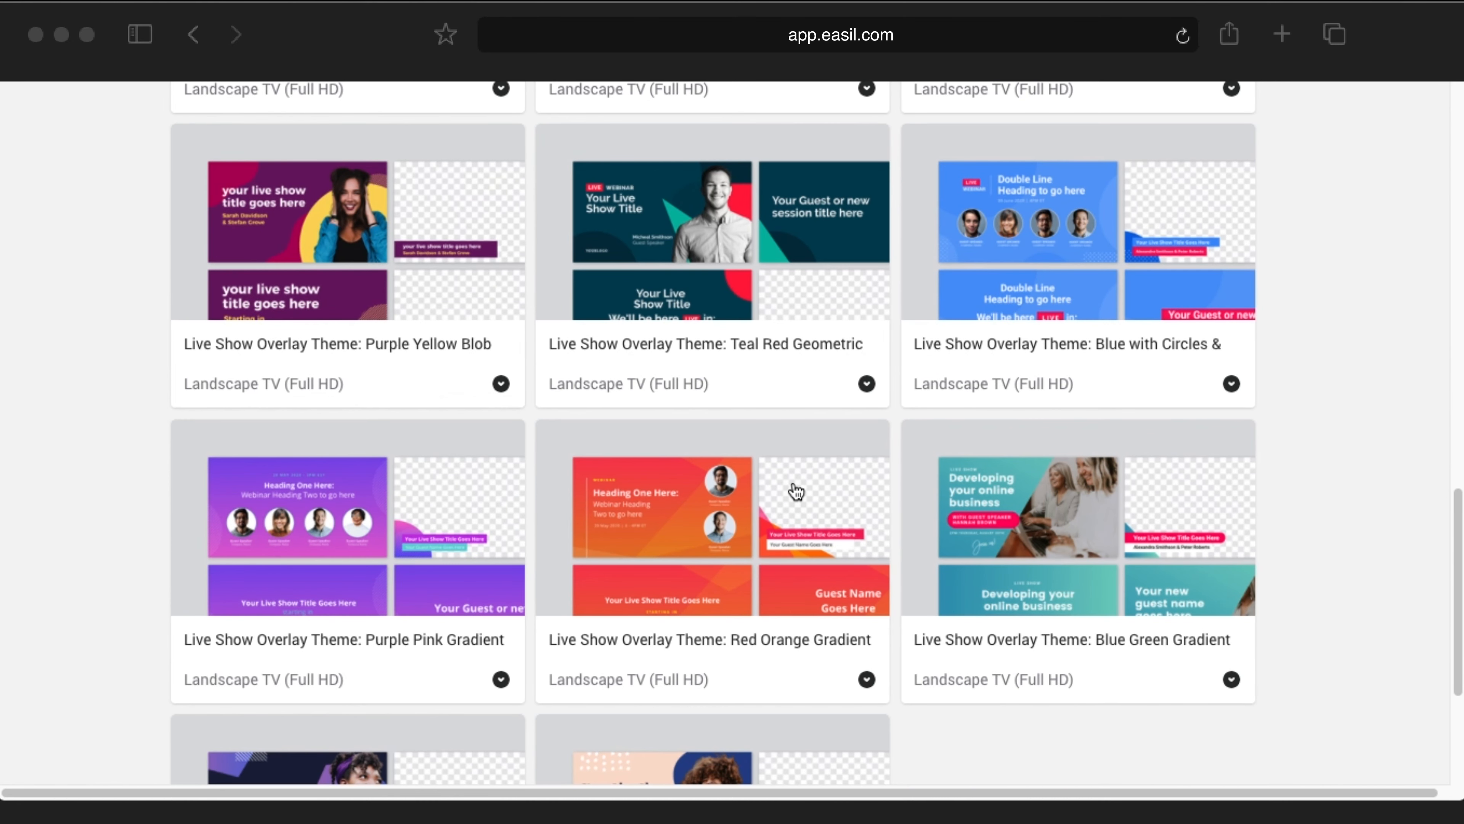
{"action": "scroll", "coordinate": [797, 491], "scroll_direction": "down", "scroll_amount": 5}
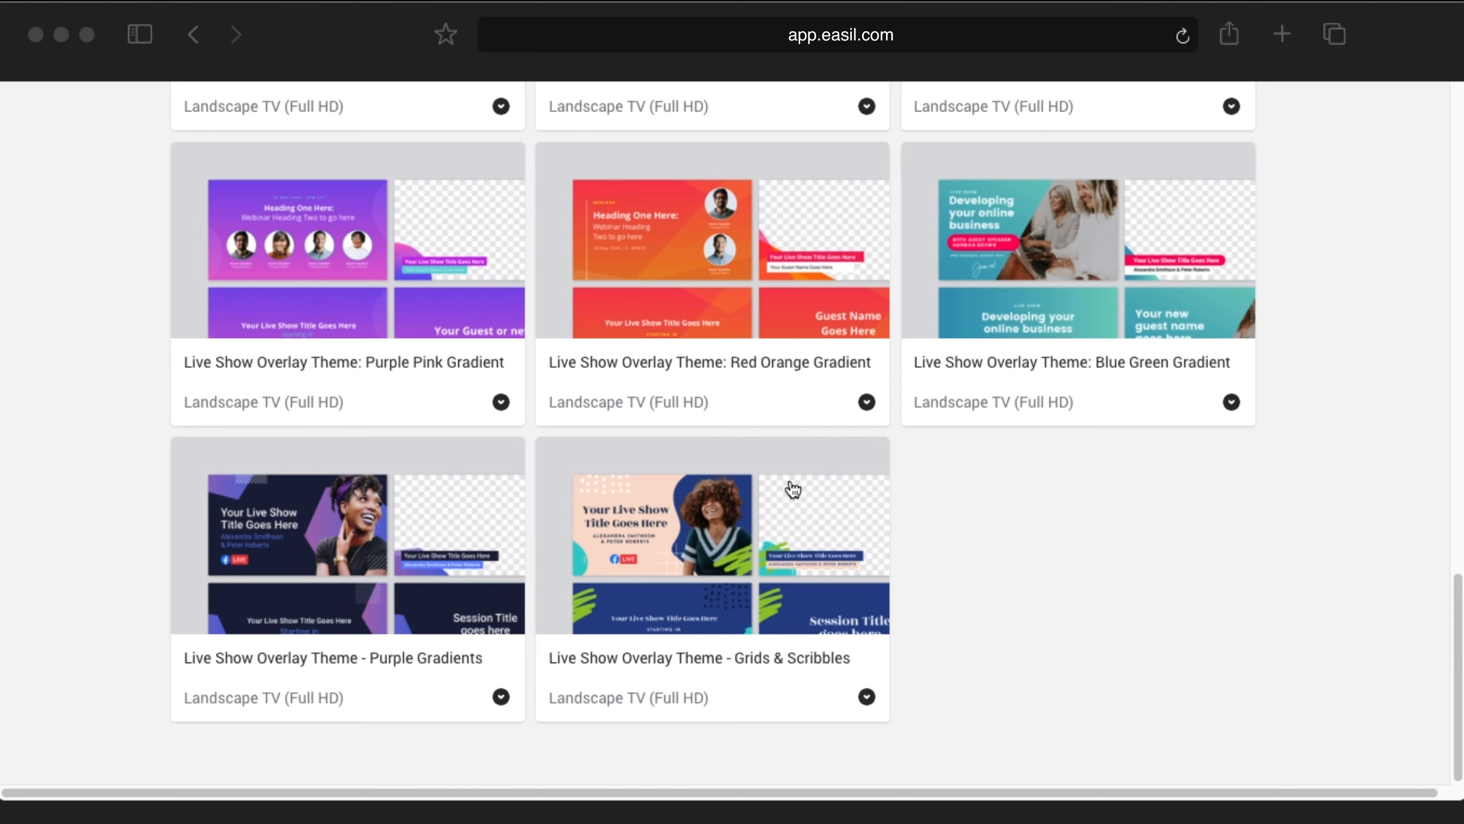
{"action": "scroll", "coordinate": [793, 490], "scroll_direction": "up", "scroll_amount": 7}
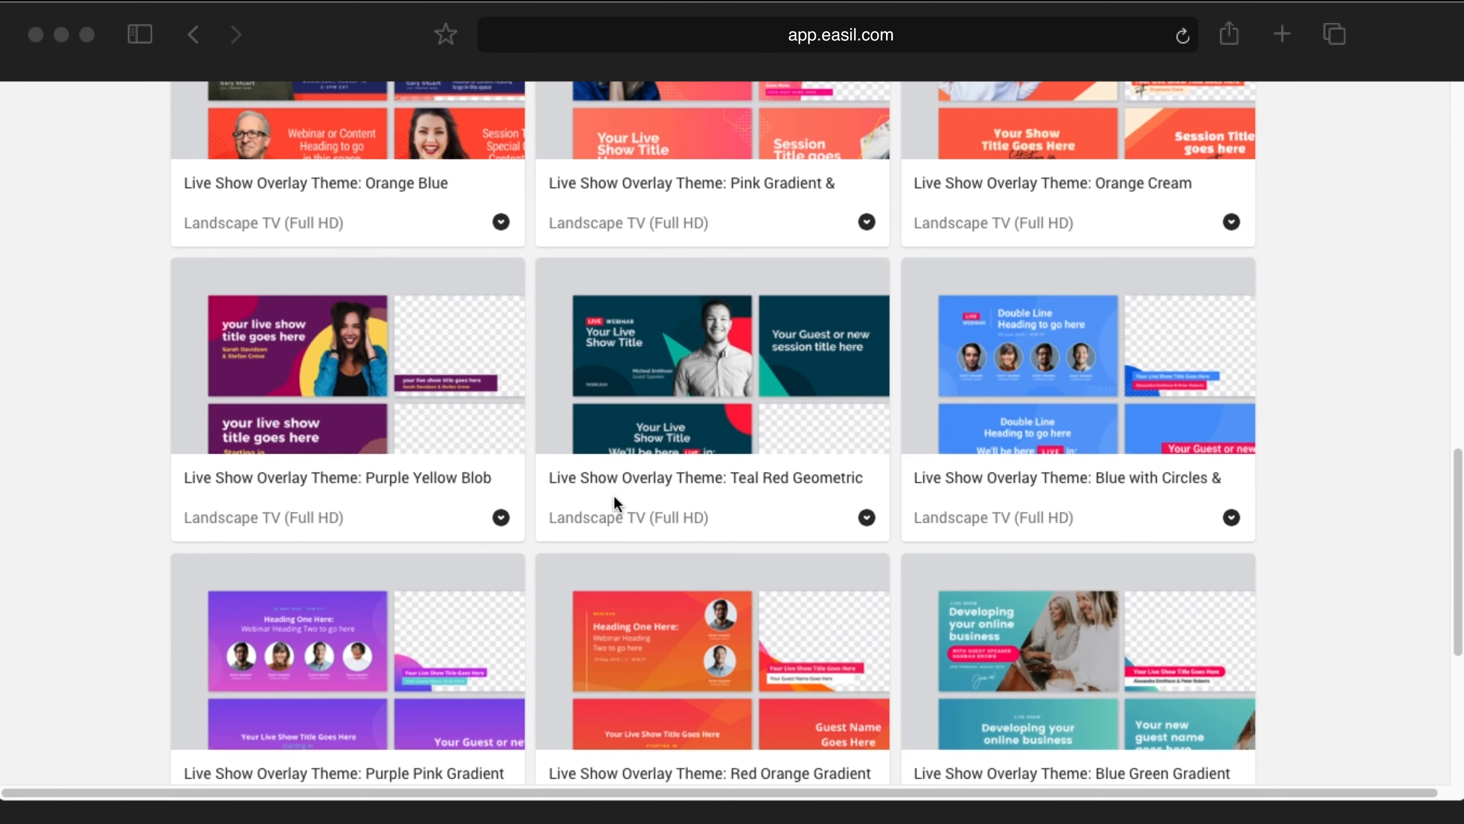
Step: Open the Teal Red Geometric overlay template and review its seven 1920 x 1080px pages
{"action": "left_click", "coordinate": [735, 484]}
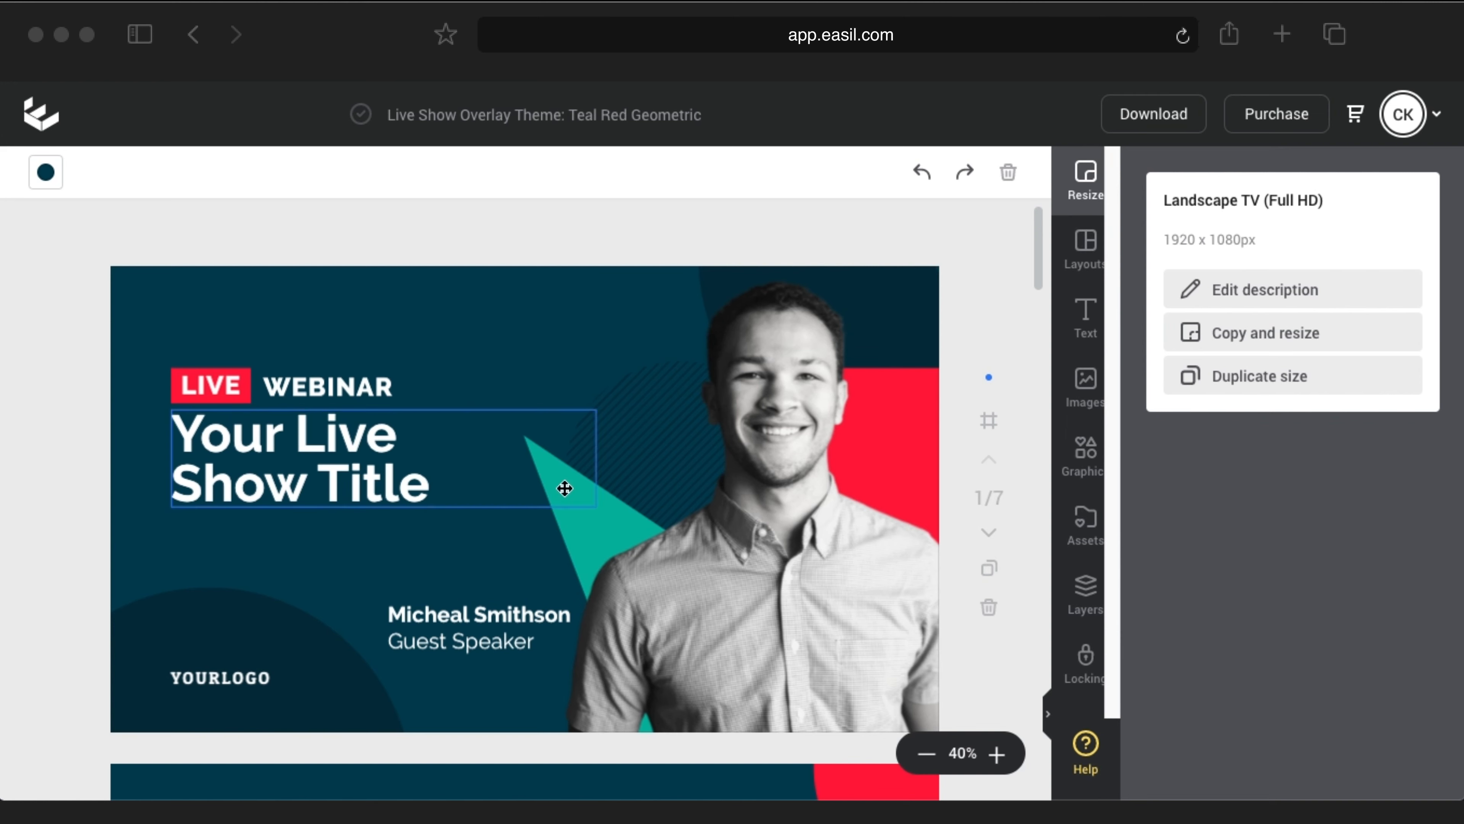
{"action": "scroll", "coordinate": [506, 599], "scroll_direction": "down", "scroll_amount": 1}
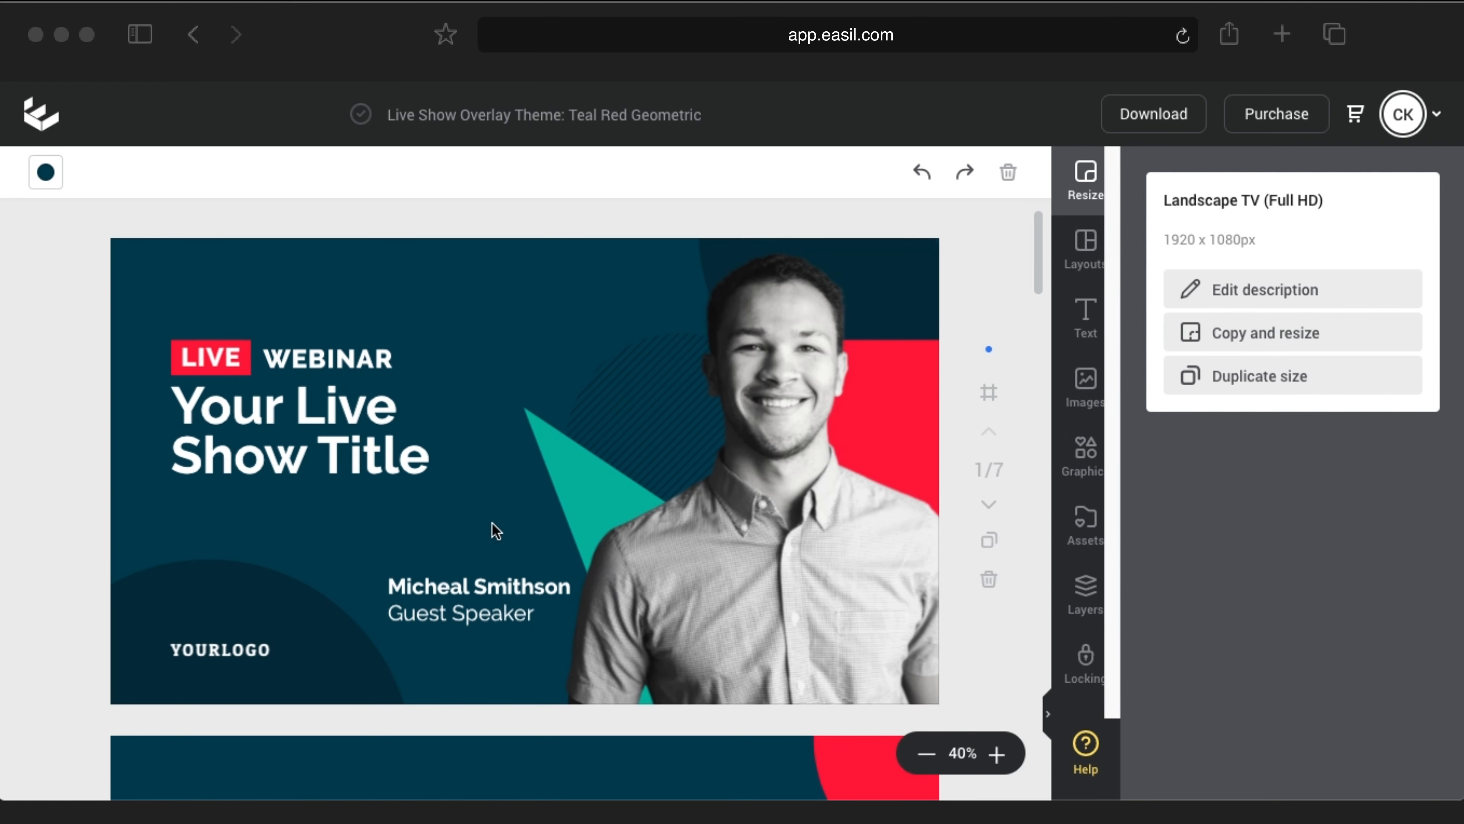
{"action": "scroll", "coordinate": [495, 525], "scroll_direction": "down", "scroll_amount": 10}
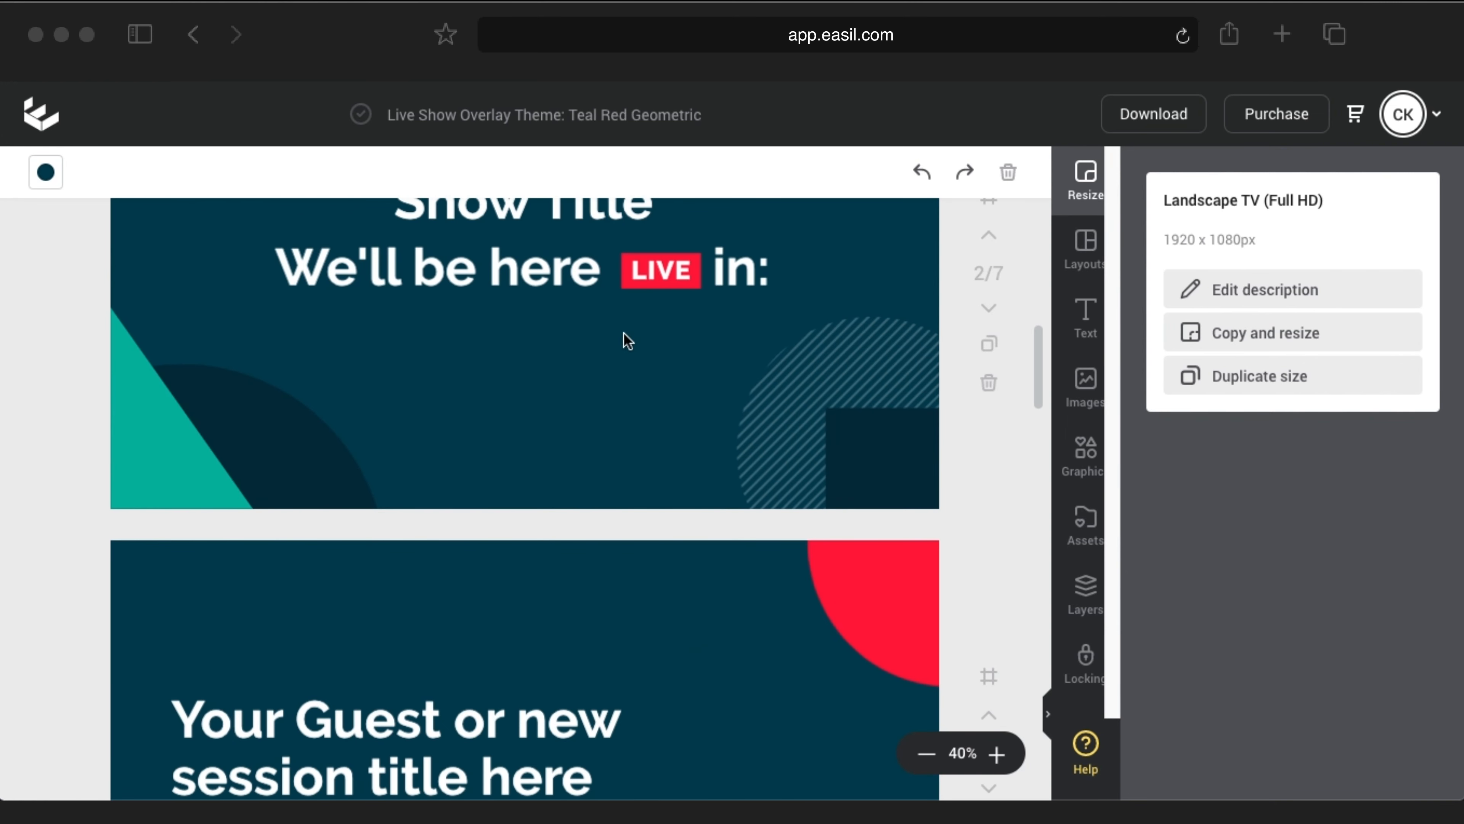
{"action": "scroll", "coordinate": [654, 365], "scroll_direction": "up", "scroll_amount": 2}
{"action": "scroll", "coordinate": [607, 487], "scroll_direction": "down", "scroll_amount": 10}
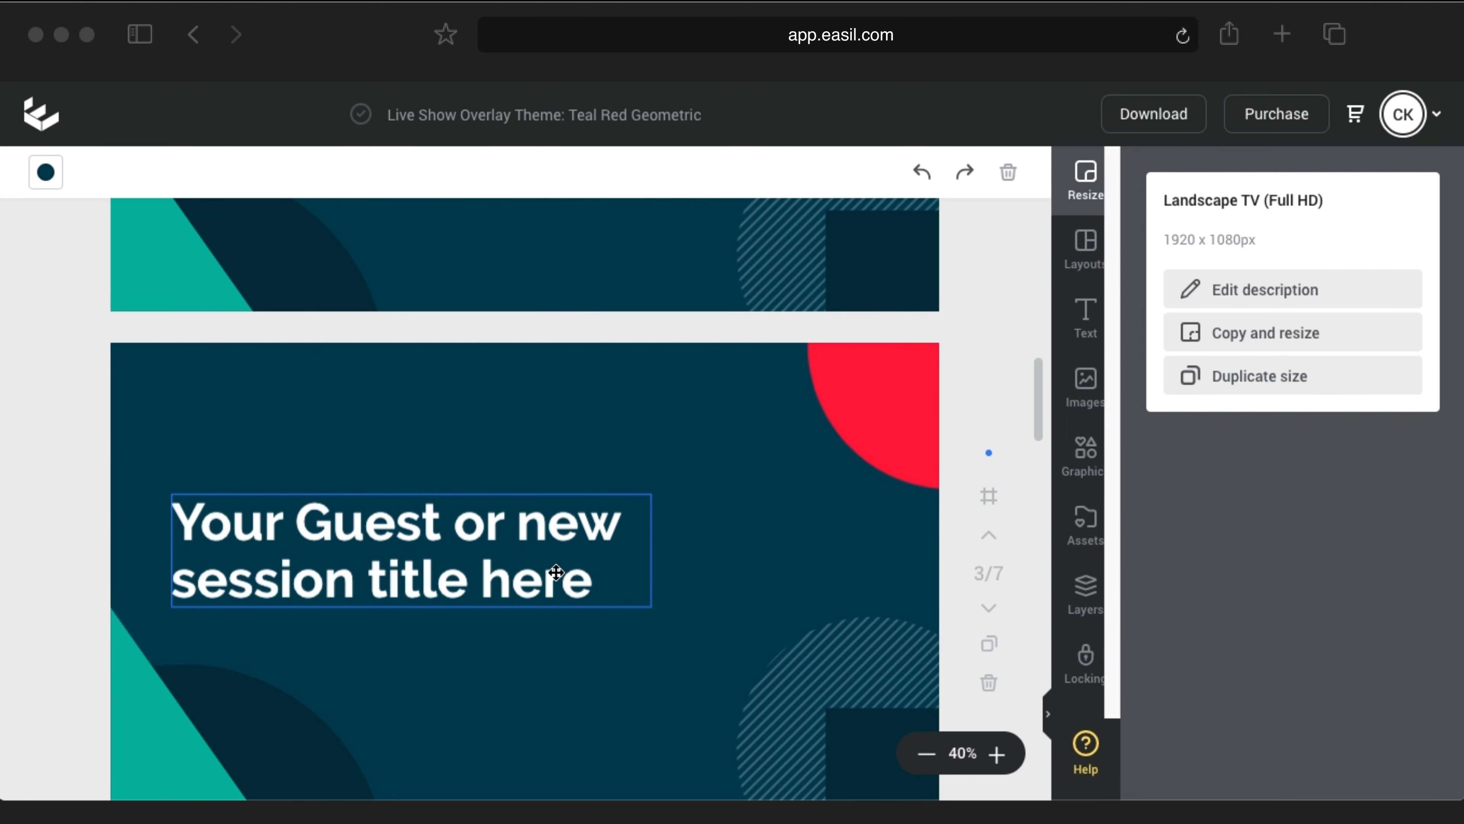
{"action": "scroll", "coordinate": [568, 531], "scroll_direction": "down", "scroll_amount": 10}
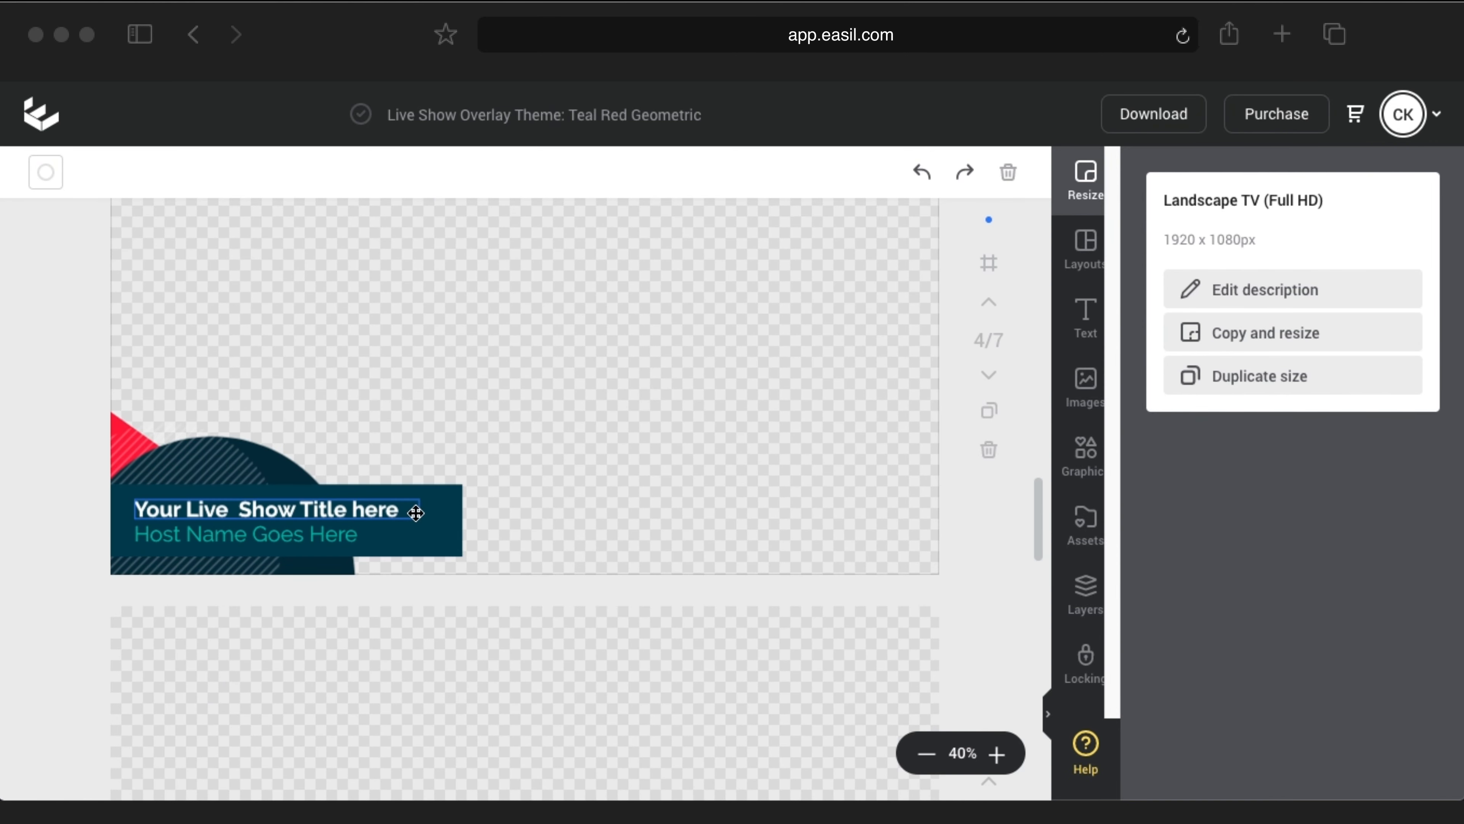
{"action": "scroll", "coordinate": [527, 509], "scroll_direction": "down", "scroll_amount": 5}
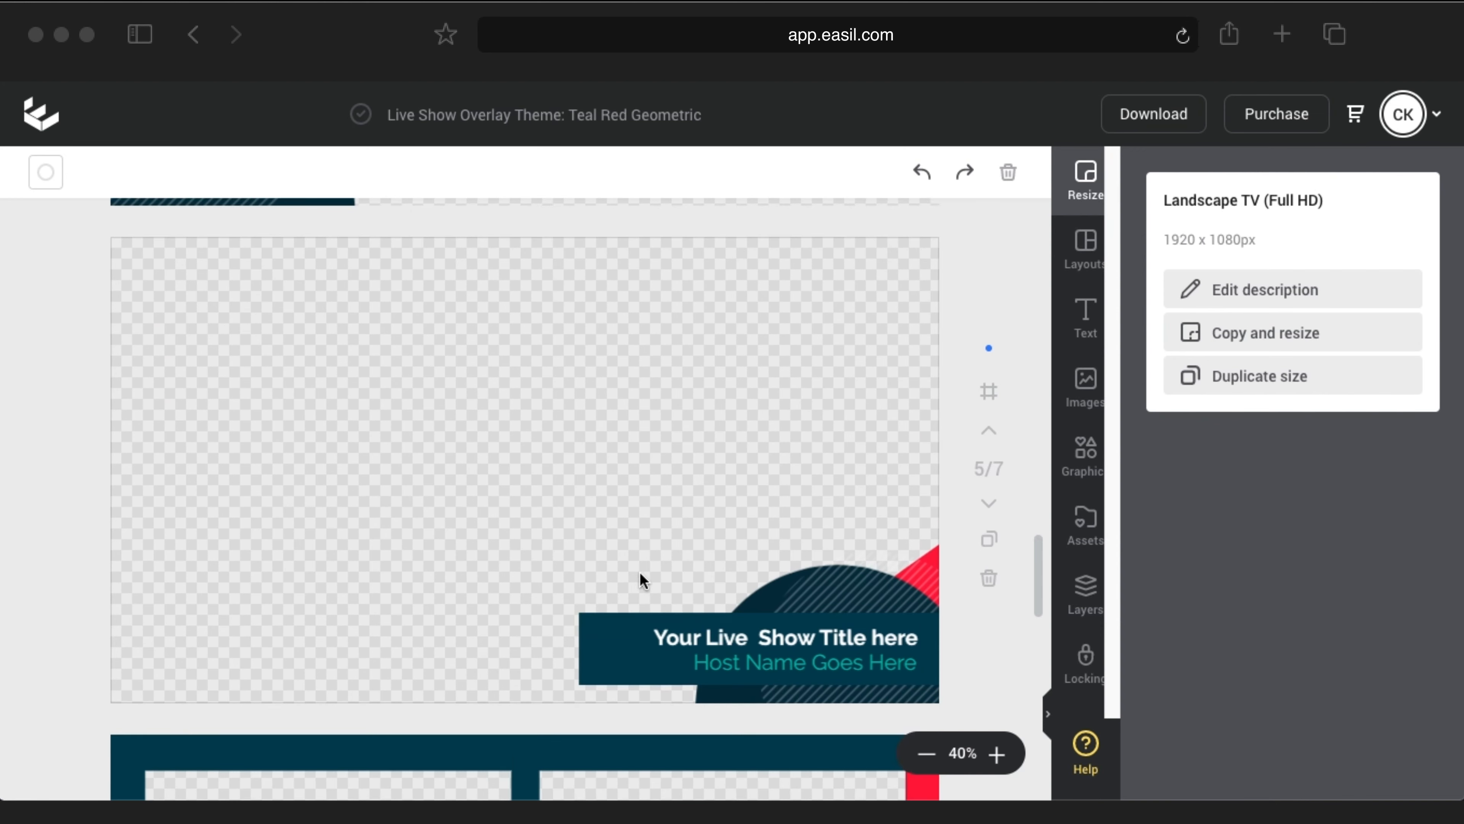
{"action": "scroll", "coordinate": [639, 572], "scroll_direction": "down", "scroll_amount": 5}
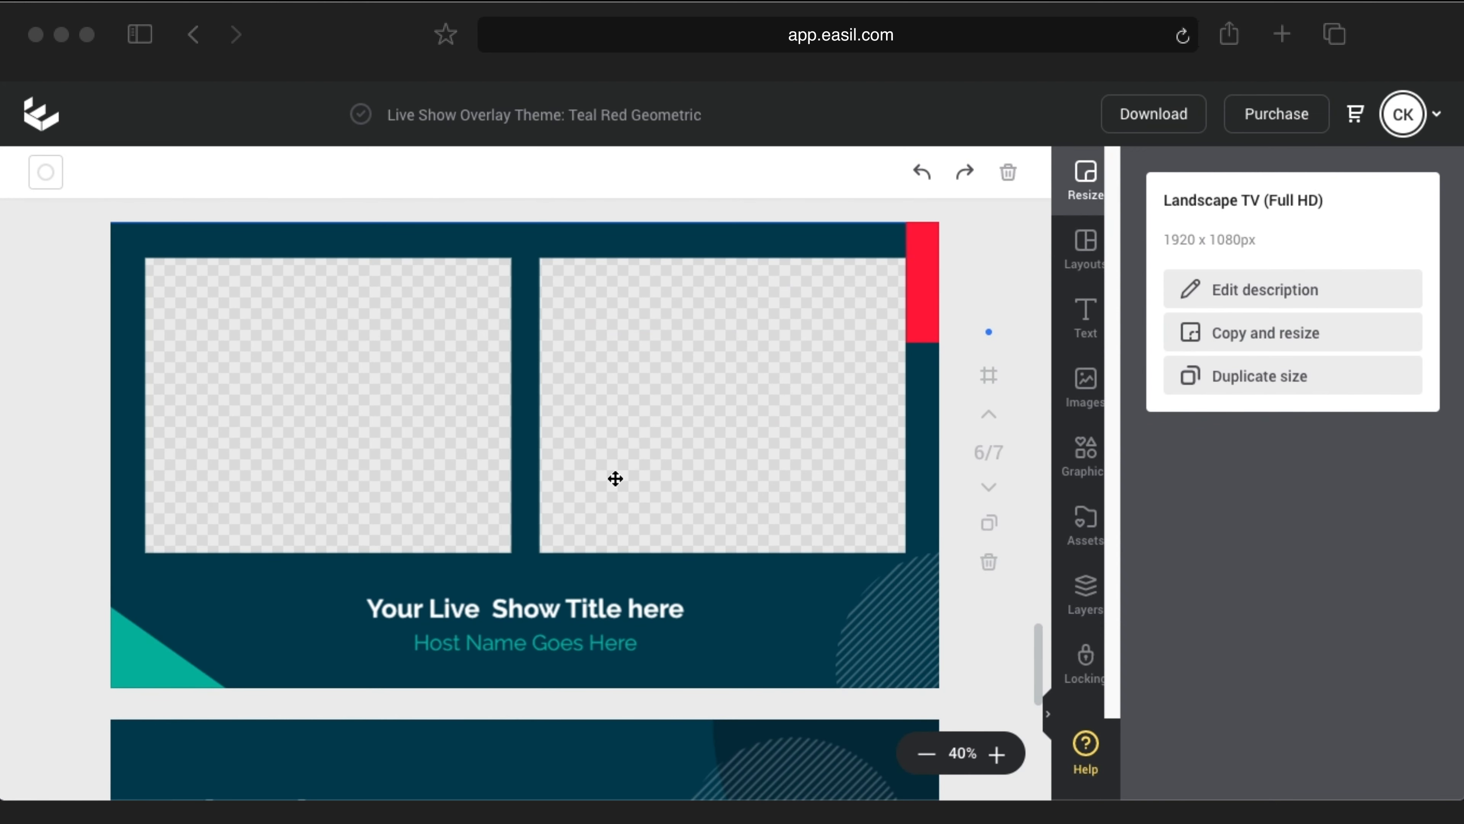
{"action": "scroll", "coordinate": [615, 478], "scroll_direction": "down", "scroll_amount": 5}
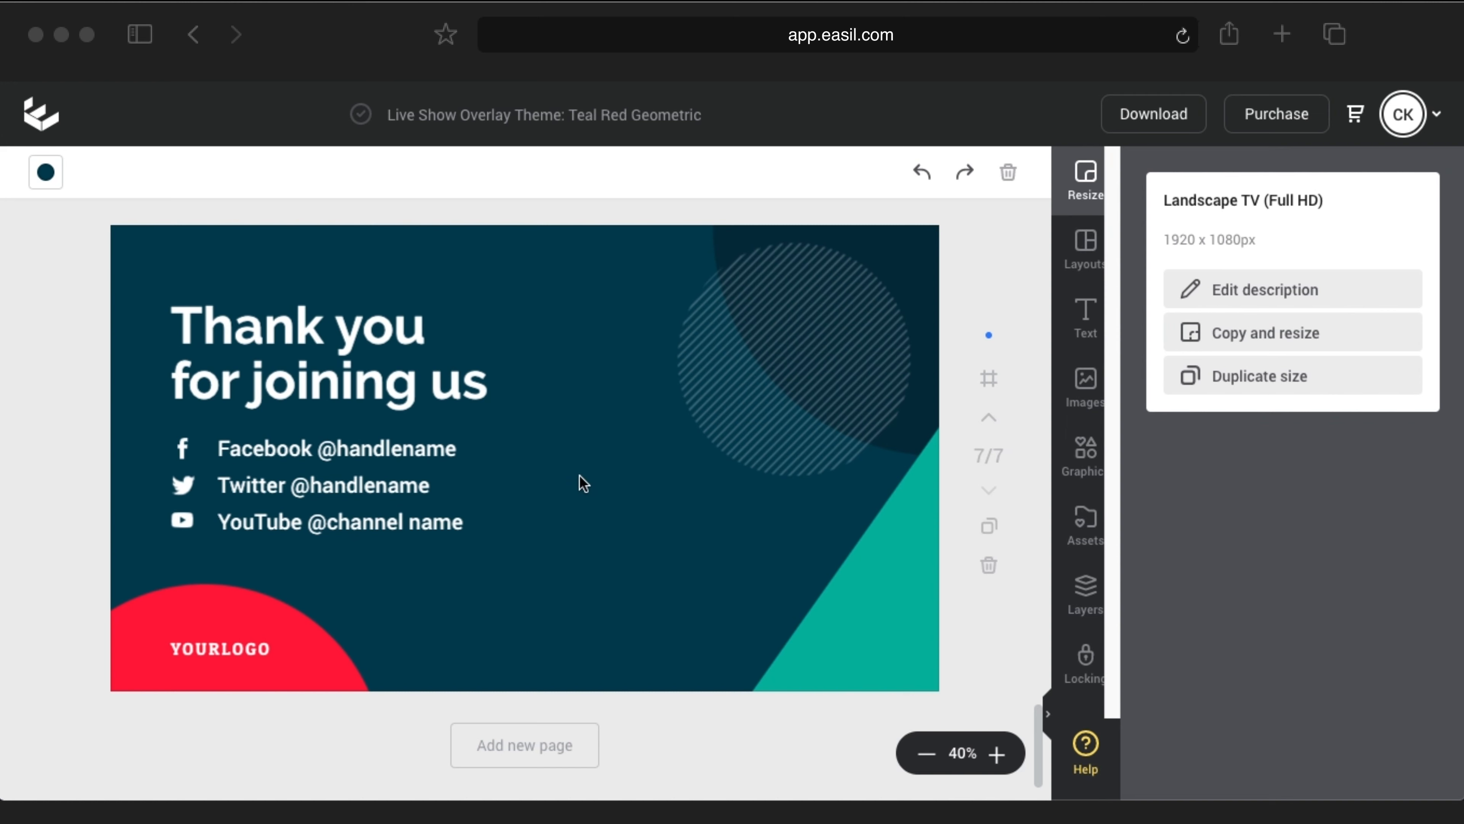
{"action": "scroll", "coordinate": [552, 479], "scroll_direction": "up", "scroll_amount": 10}
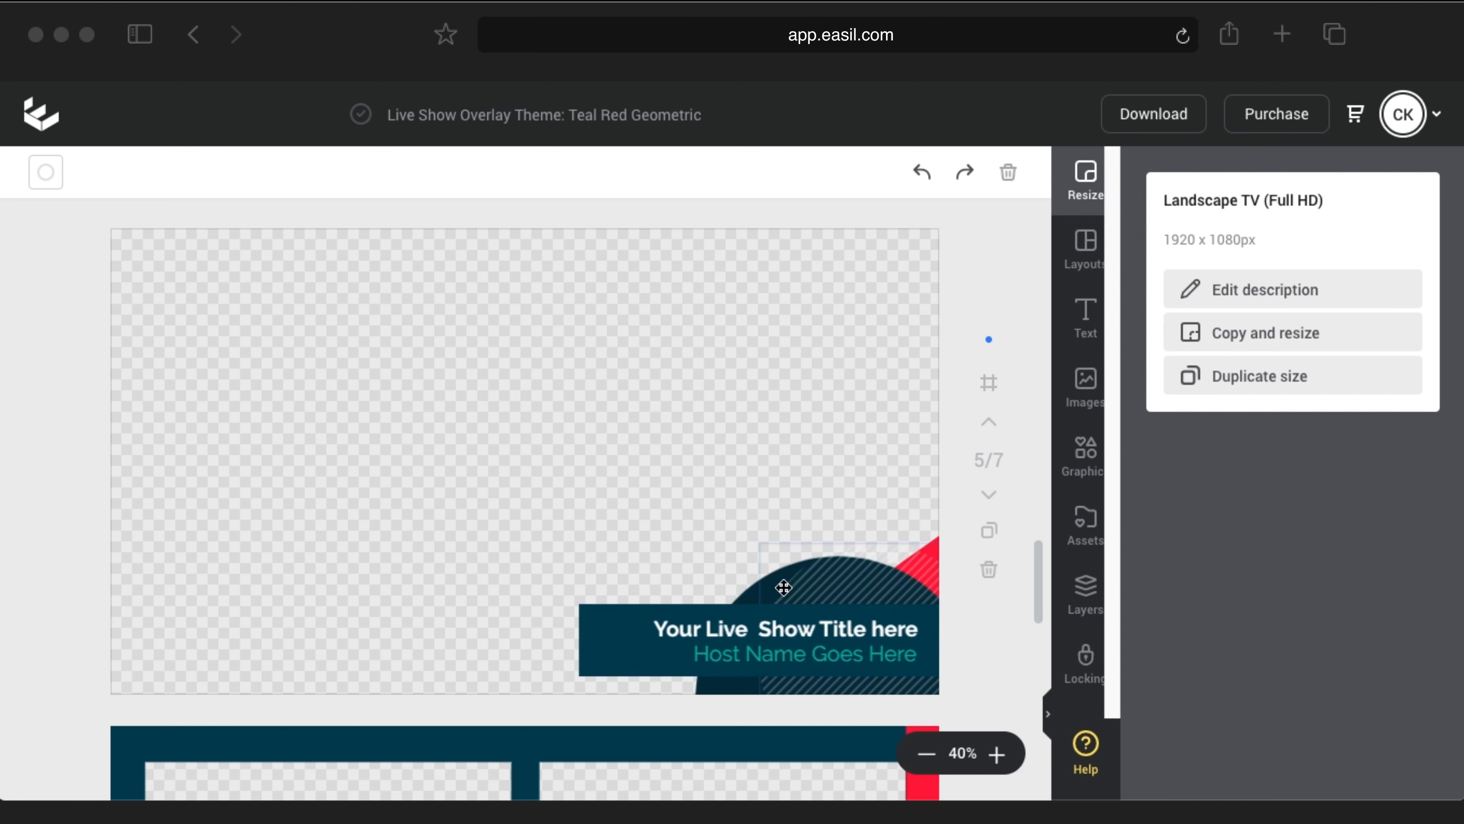
{"action": "scroll", "coordinate": [505, 603], "scroll_direction": "down", "scroll_amount": 5}
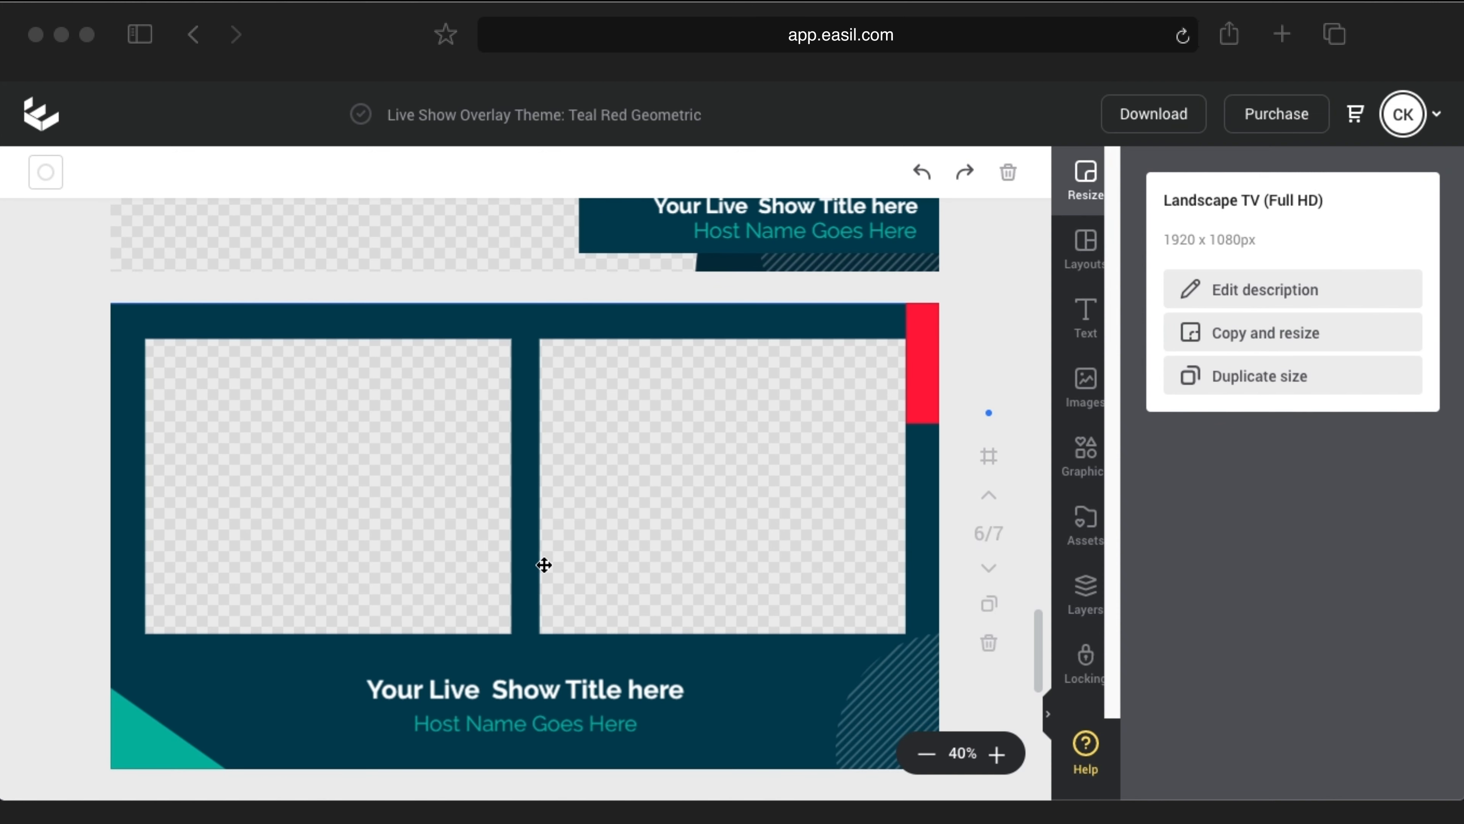
{"action": "scroll", "coordinate": [544, 565], "scroll_direction": "down", "scroll_amount": 2}
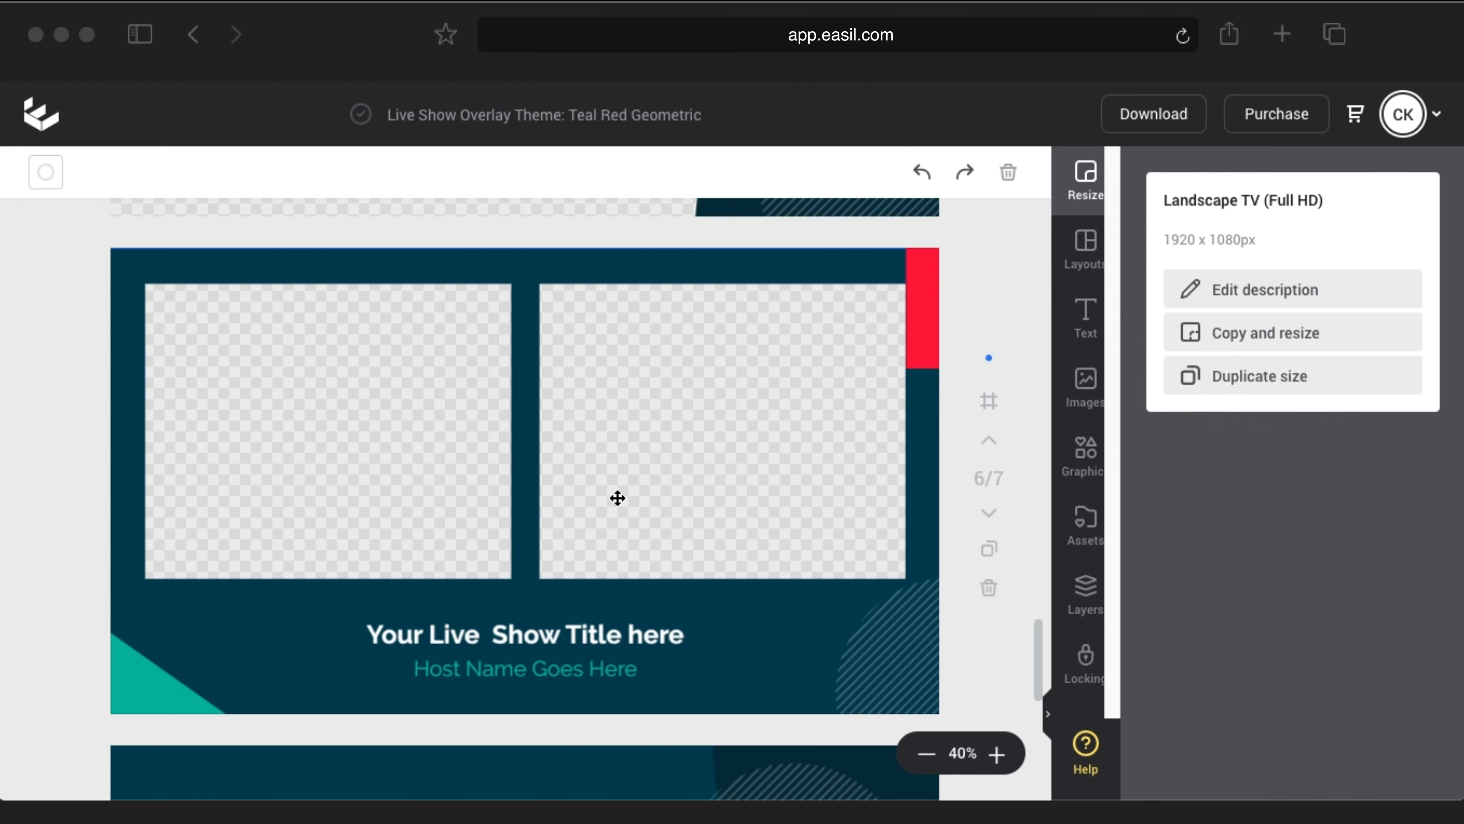
{"action": "scroll", "coordinate": [611, 502], "scroll_direction": "down", "scroll_amount": 5}
{"action": "scroll", "coordinate": [609, 502], "scroll_direction": "up", "scroll_amount": 20}
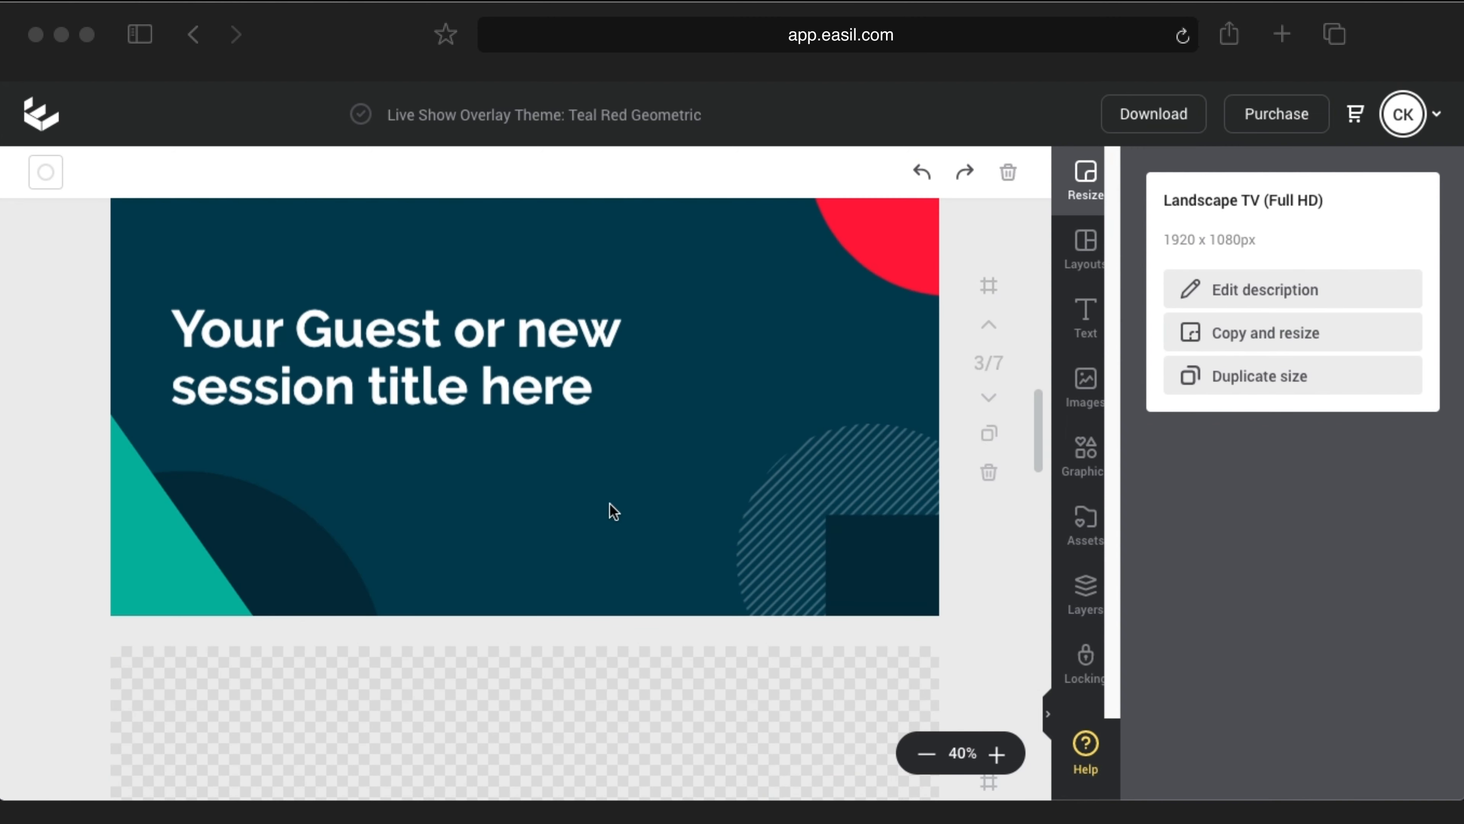
{"action": "scroll", "coordinate": [603, 502], "scroll_direction": "up", "scroll_amount": 5}
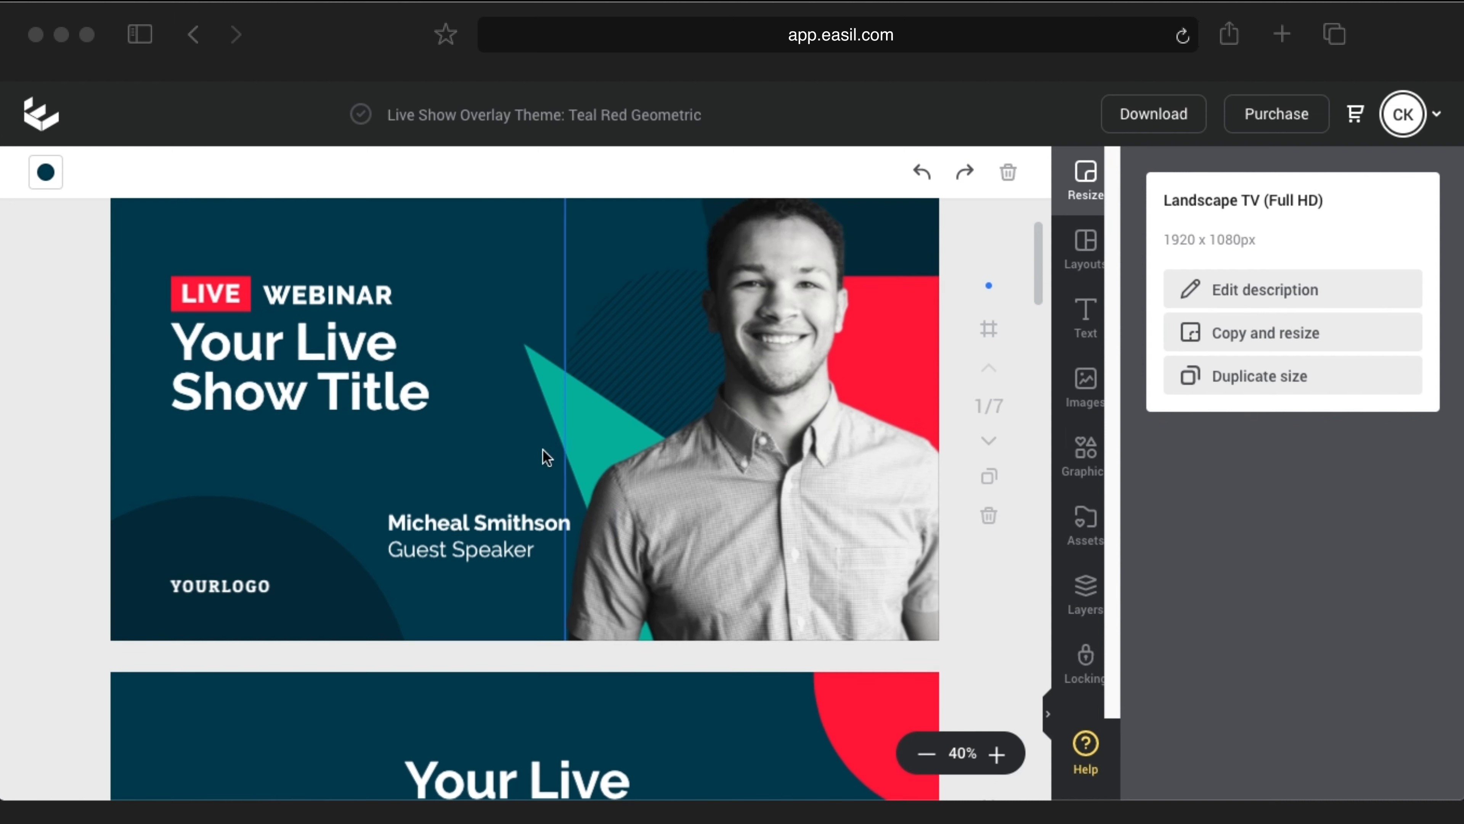
Step: Change page 1's WEBINAR label to TRAINING
{"action": "left_click", "coordinate": [326, 300]}
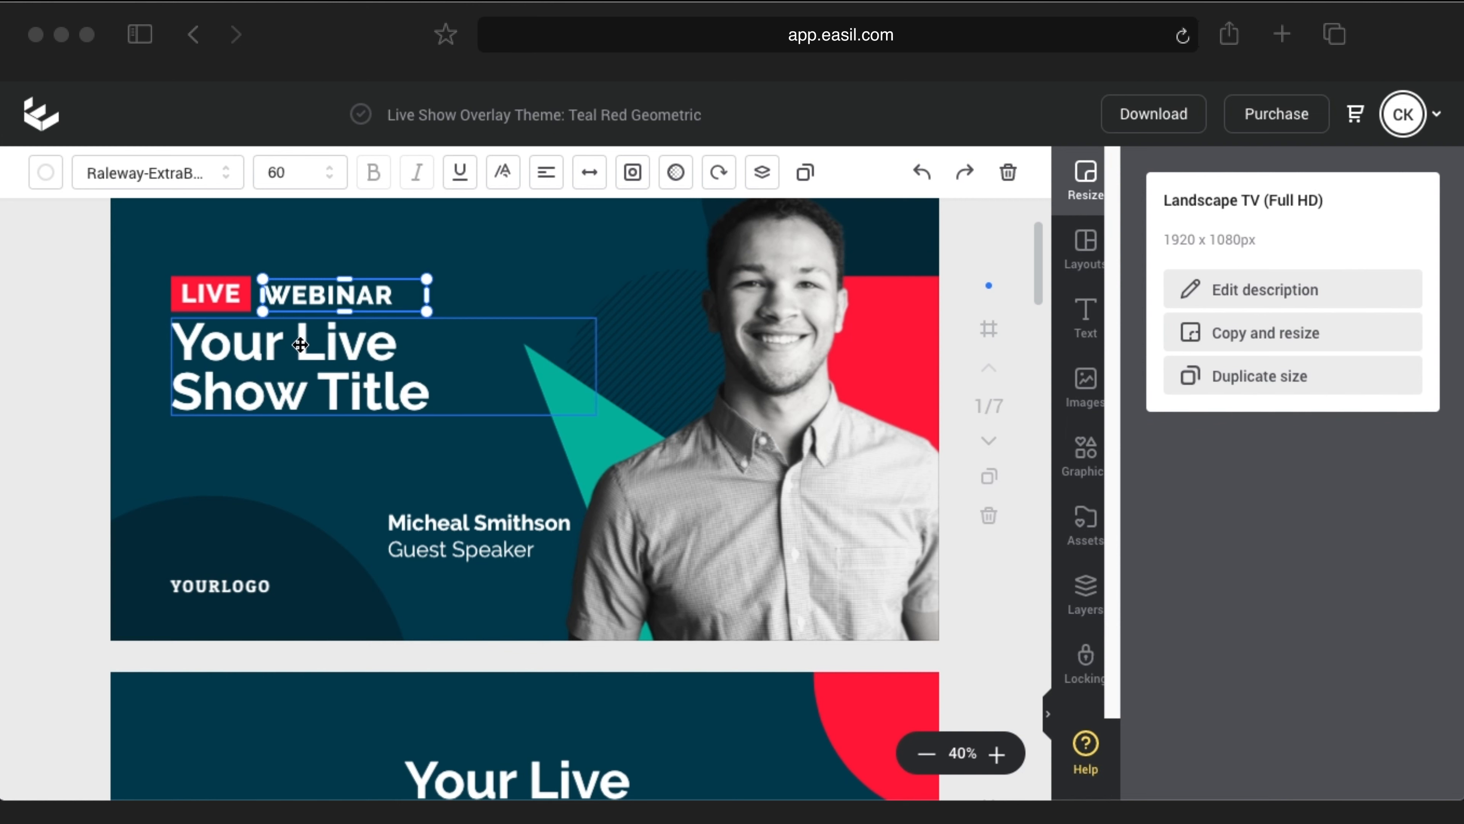
{"action": "double_click", "coordinate": [307, 296]}
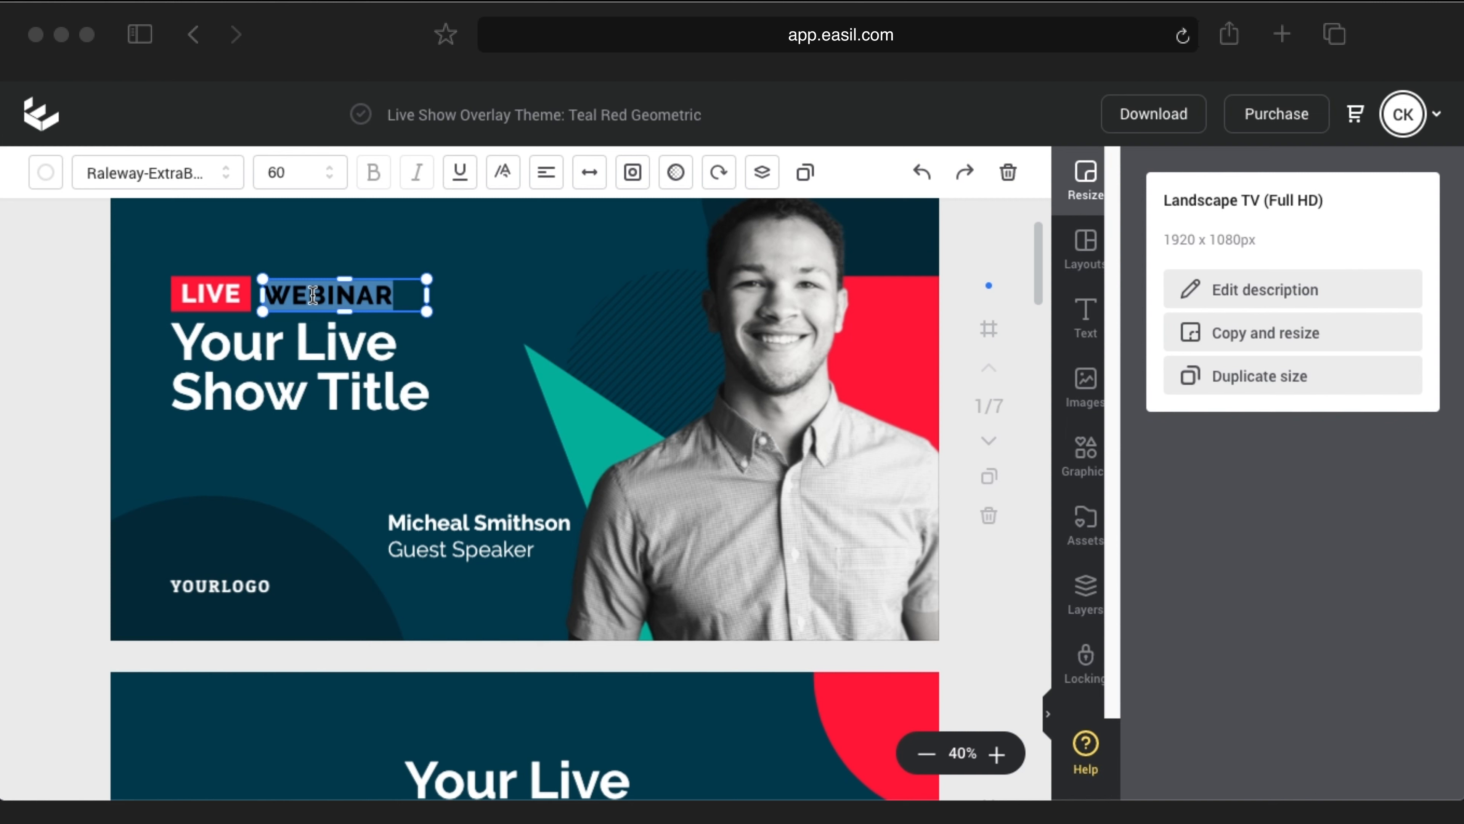
{"action": "type", "text": "TRAINING"}
Step: Retitle page 1 '3 Types of Live Video Shows' and widen the title box
{"action": "double_click", "coordinate": [296, 351]}
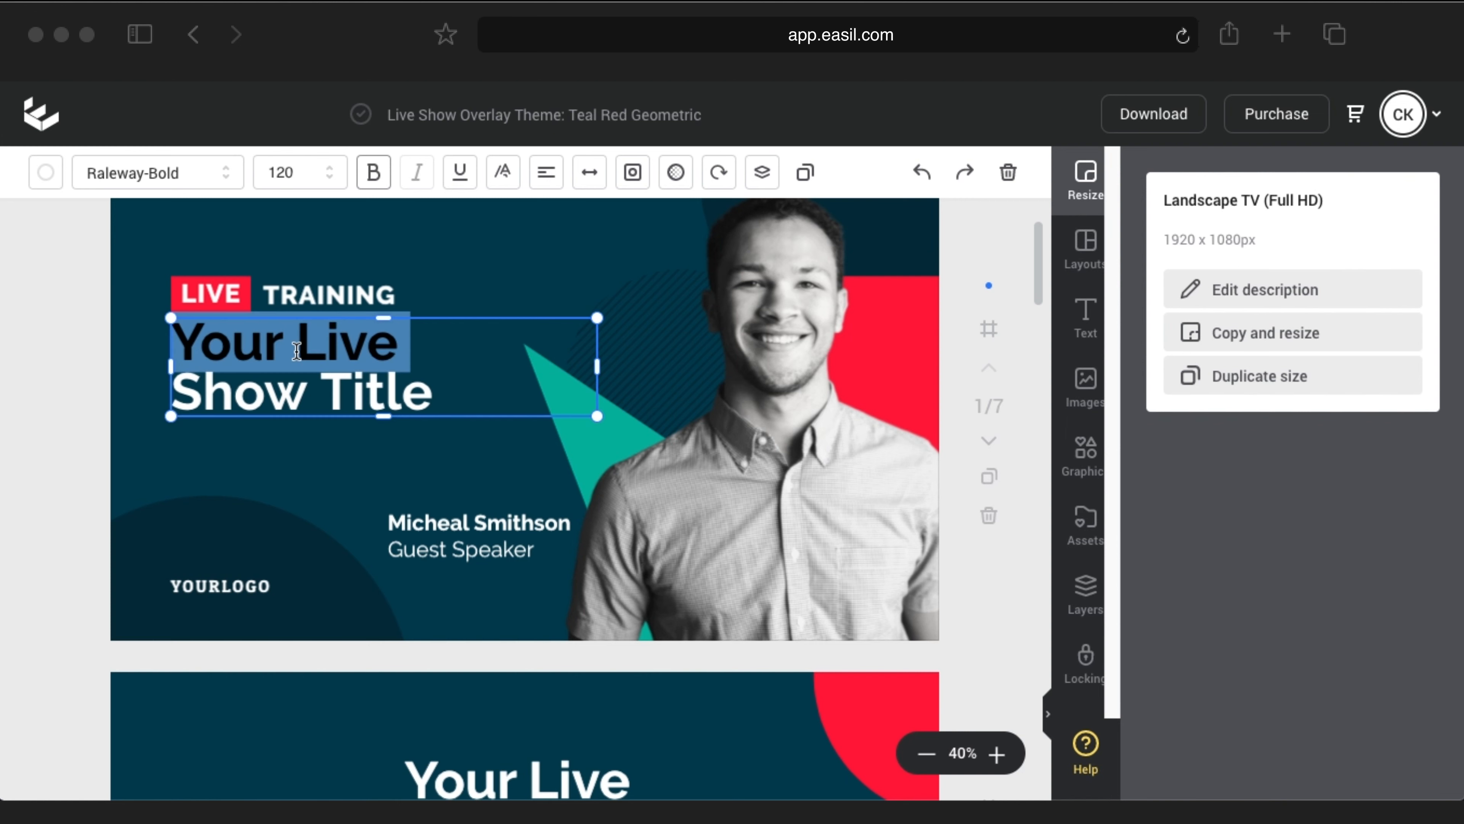
{"action": "key", "text": "super+a"}
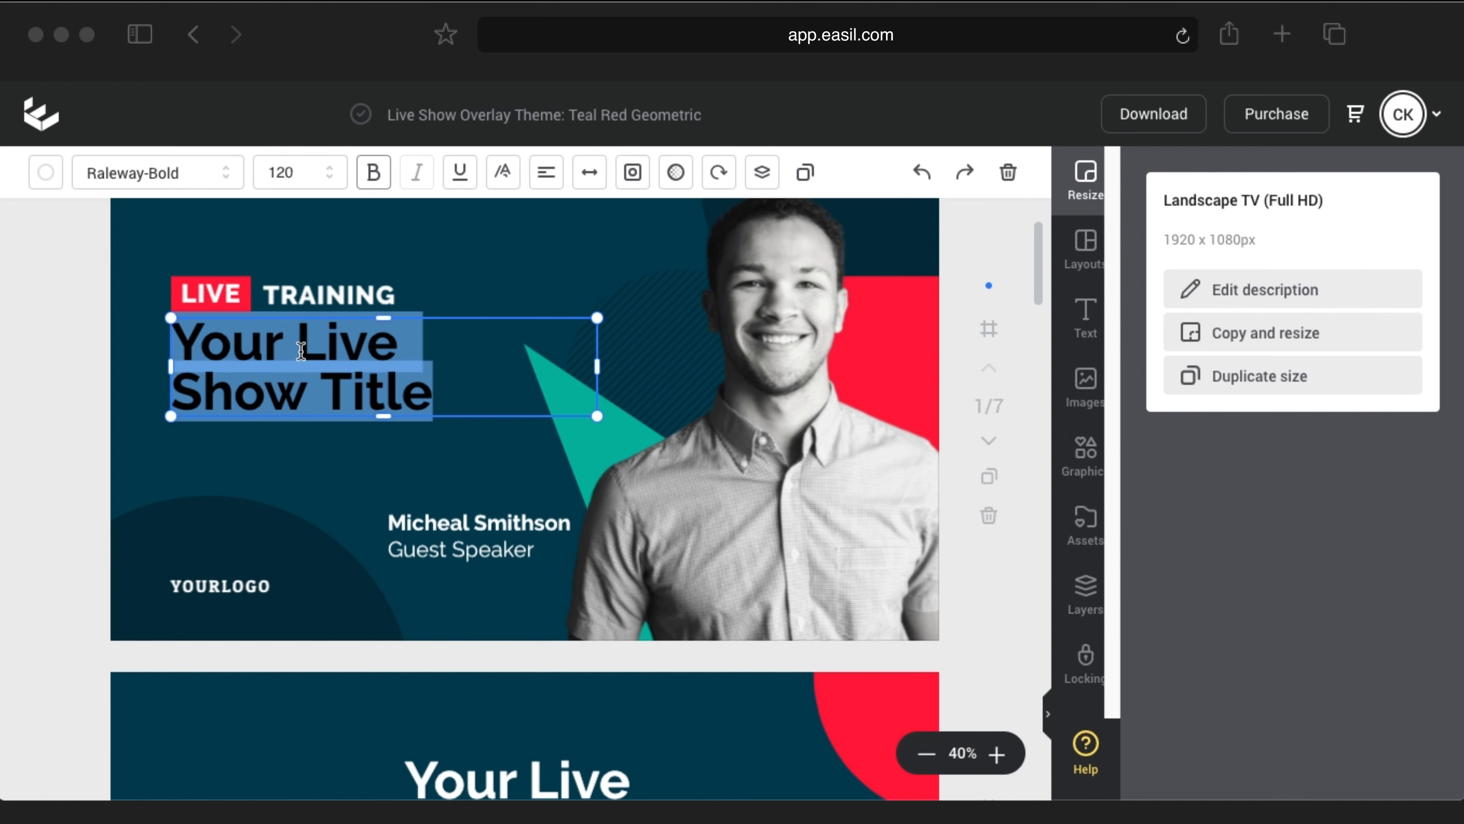
{"action": "type", "text": "3 Type"}
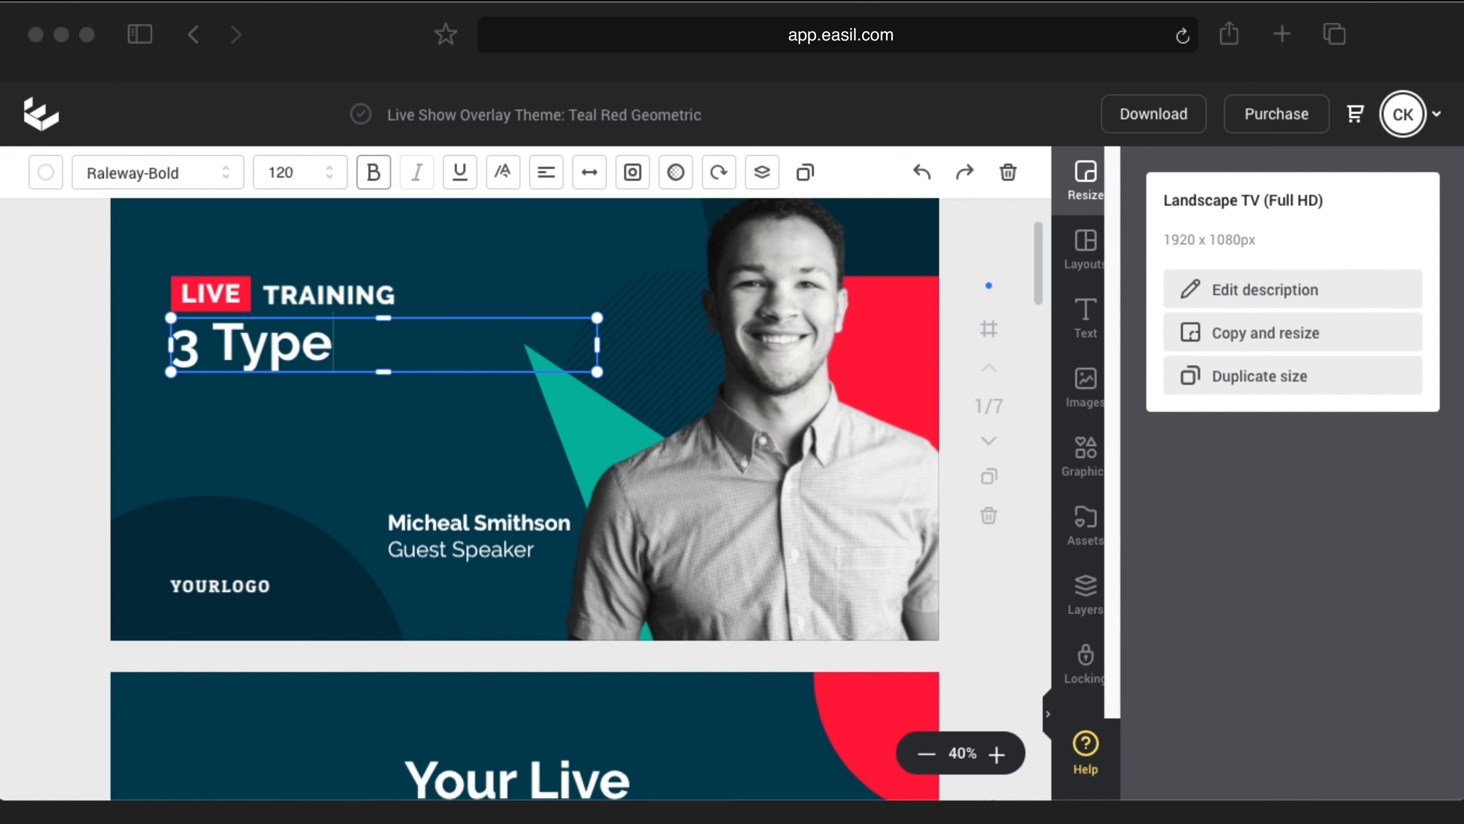
{"action": "type", "text": "s of Li"}
{"action": "key", "text": "BackSpace"}
{"action": "key", "text": "BackSpace"}
{"action": "key", "text": "Return"}
{"action": "type", "text": "Live Vi"}
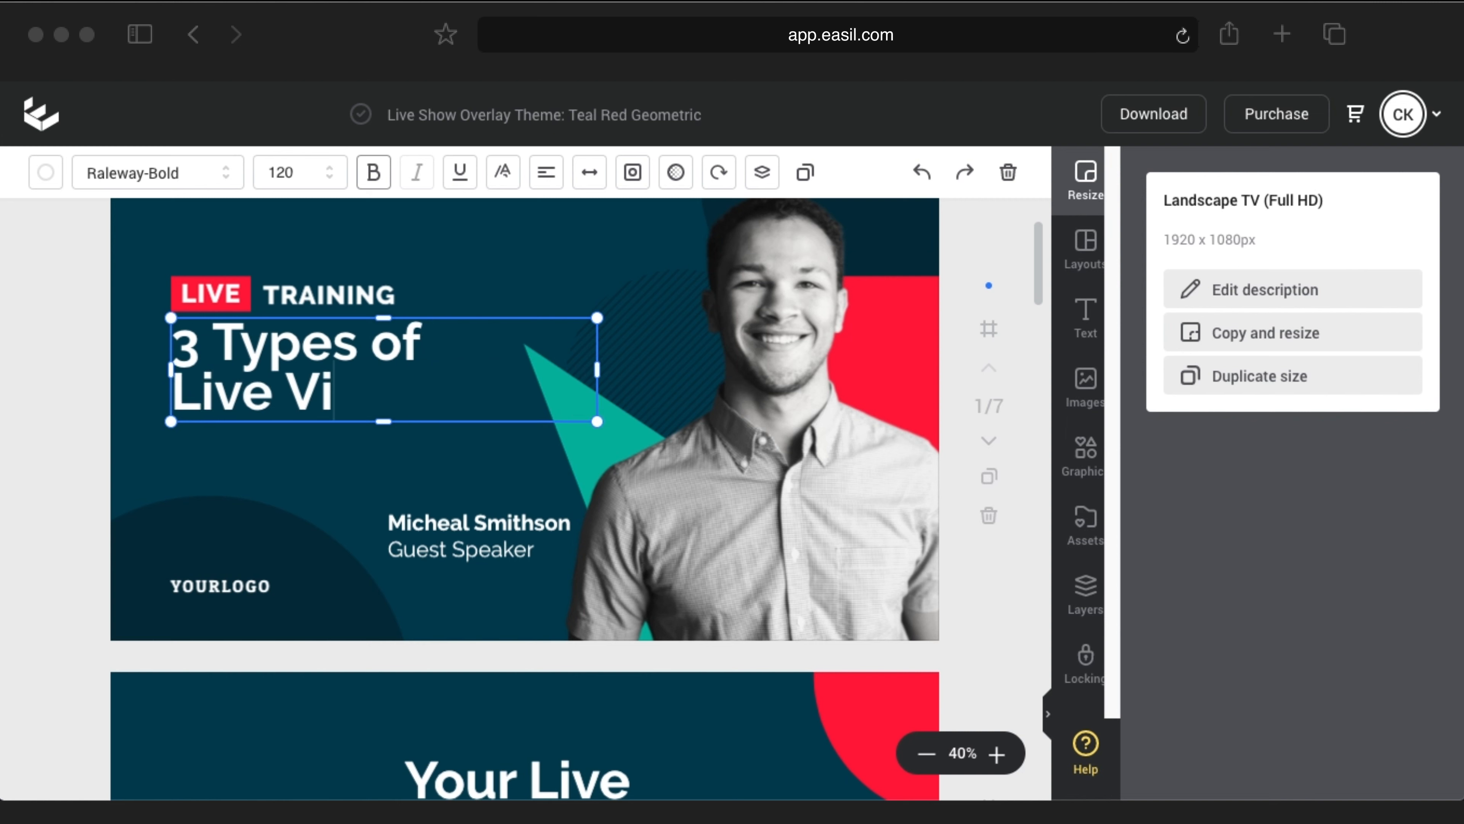
{"action": "type", "text": "deo Shows"}
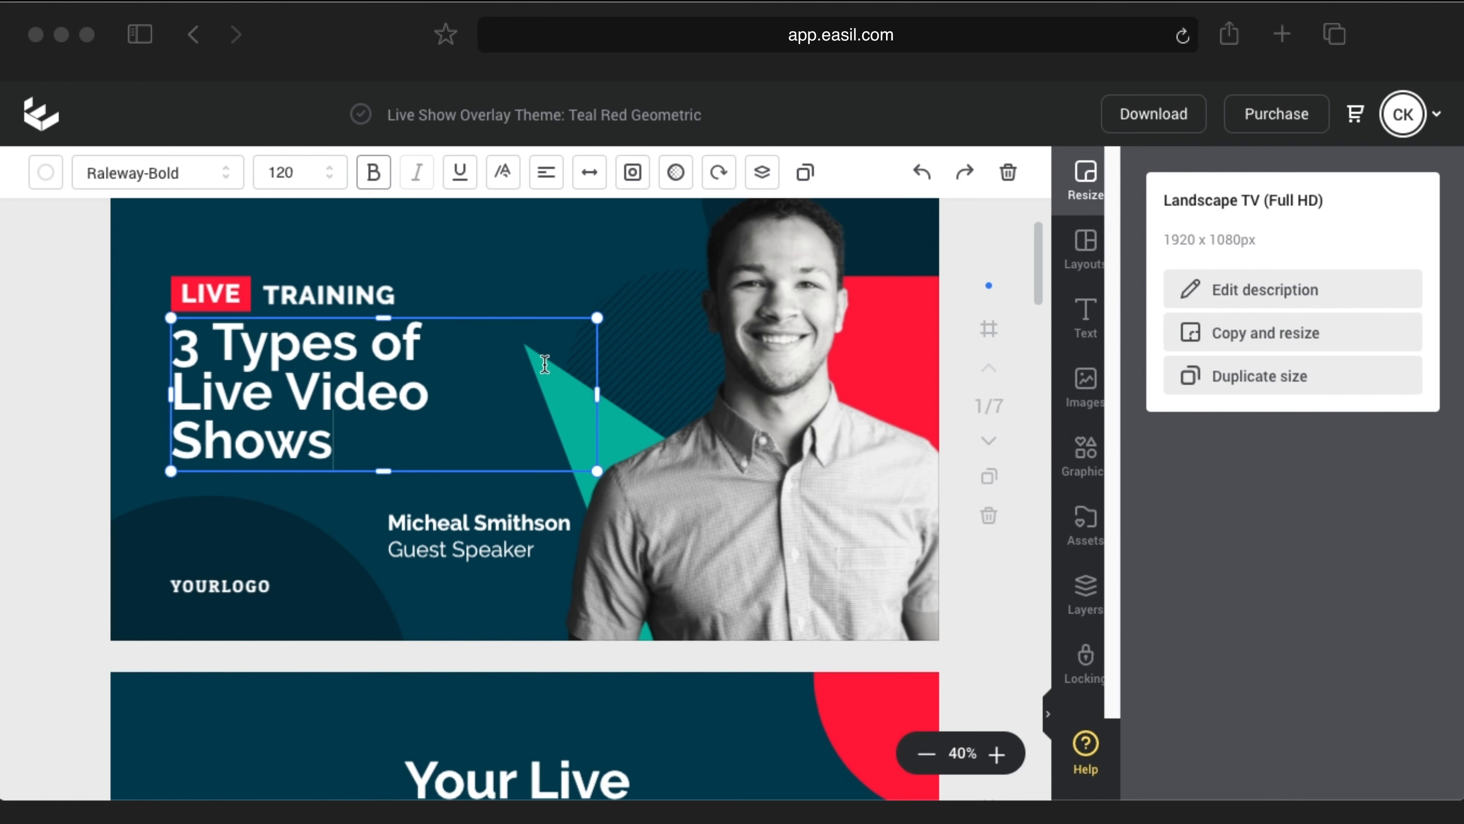
{"action": "left_click_drag", "start_coordinate": [597, 398], "coordinate": [608, 399]}
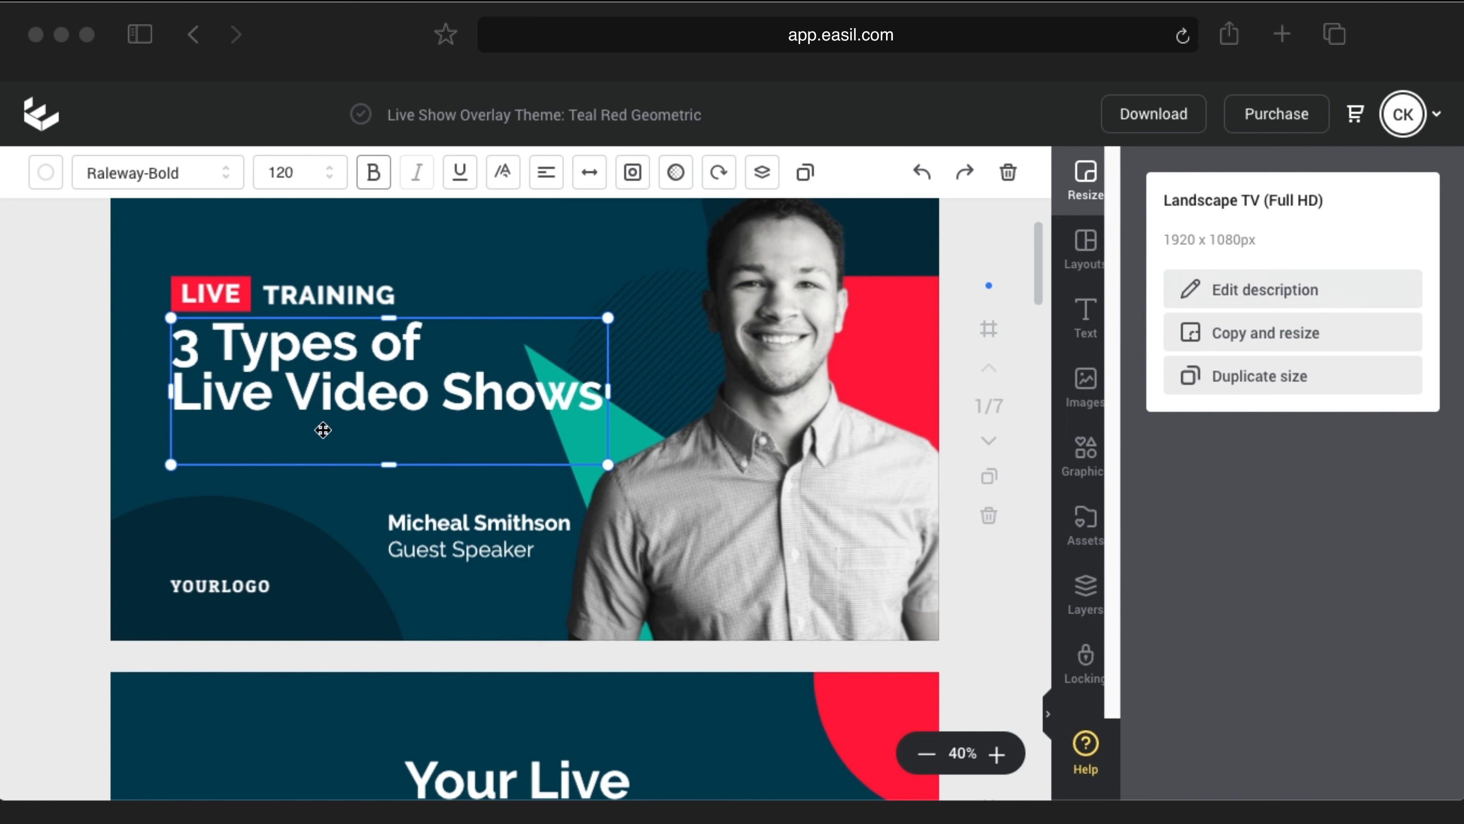
Step: Set the title's letter spacing to 24 and line height 1.1, resizing so 'Live Video Shows' fits one line
{"action": "left_click", "coordinate": [588, 182]}
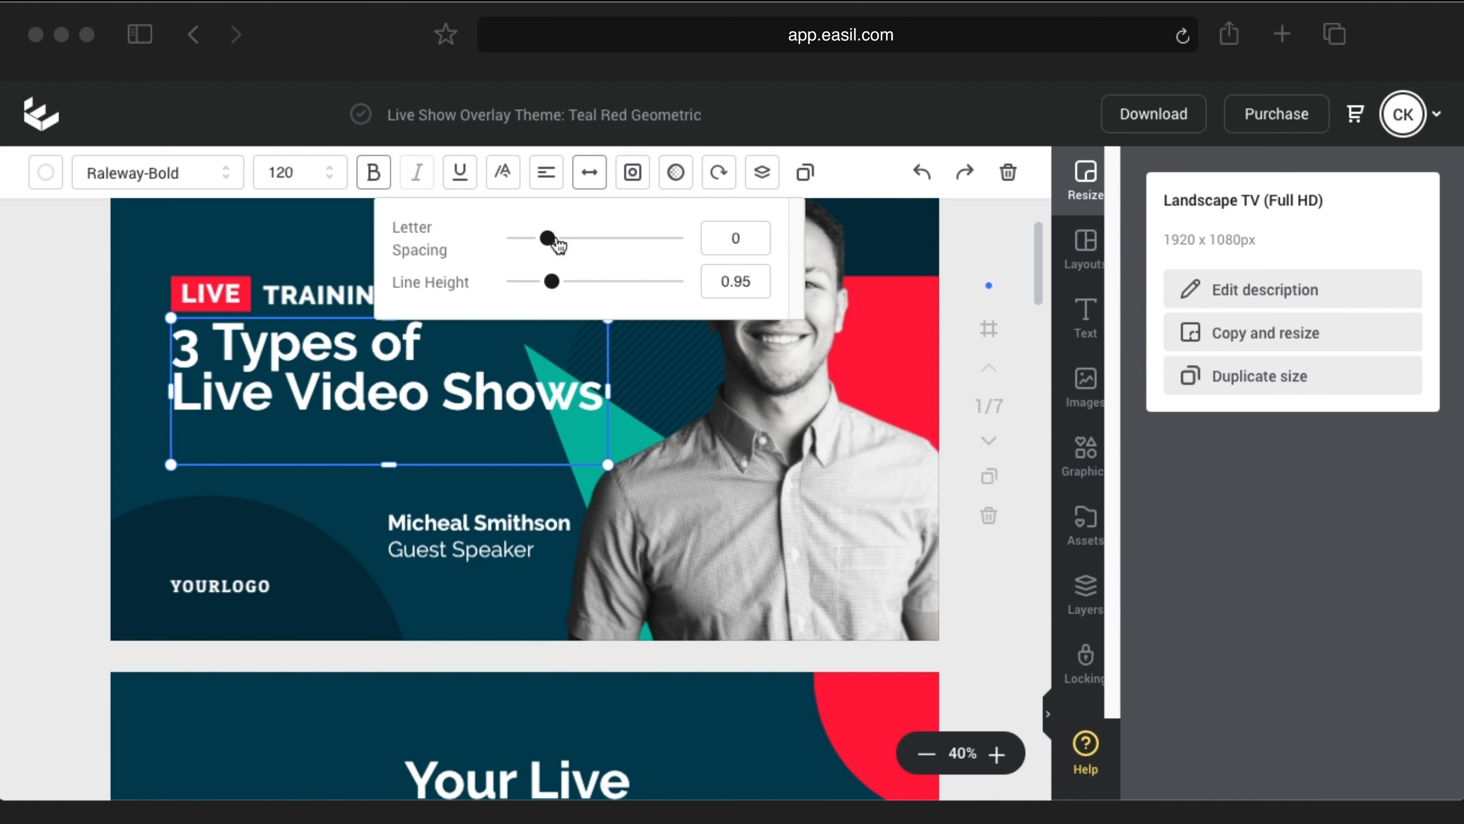
{"action": "left_click_drag", "start_coordinate": [548, 239], "coordinate": [555, 238]}
{"action": "left_click_drag", "start_coordinate": [554, 288], "coordinate": [548, 241]}
{"action": "left_click_drag", "start_coordinate": [390, 537], "coordinate": [396, 506]}
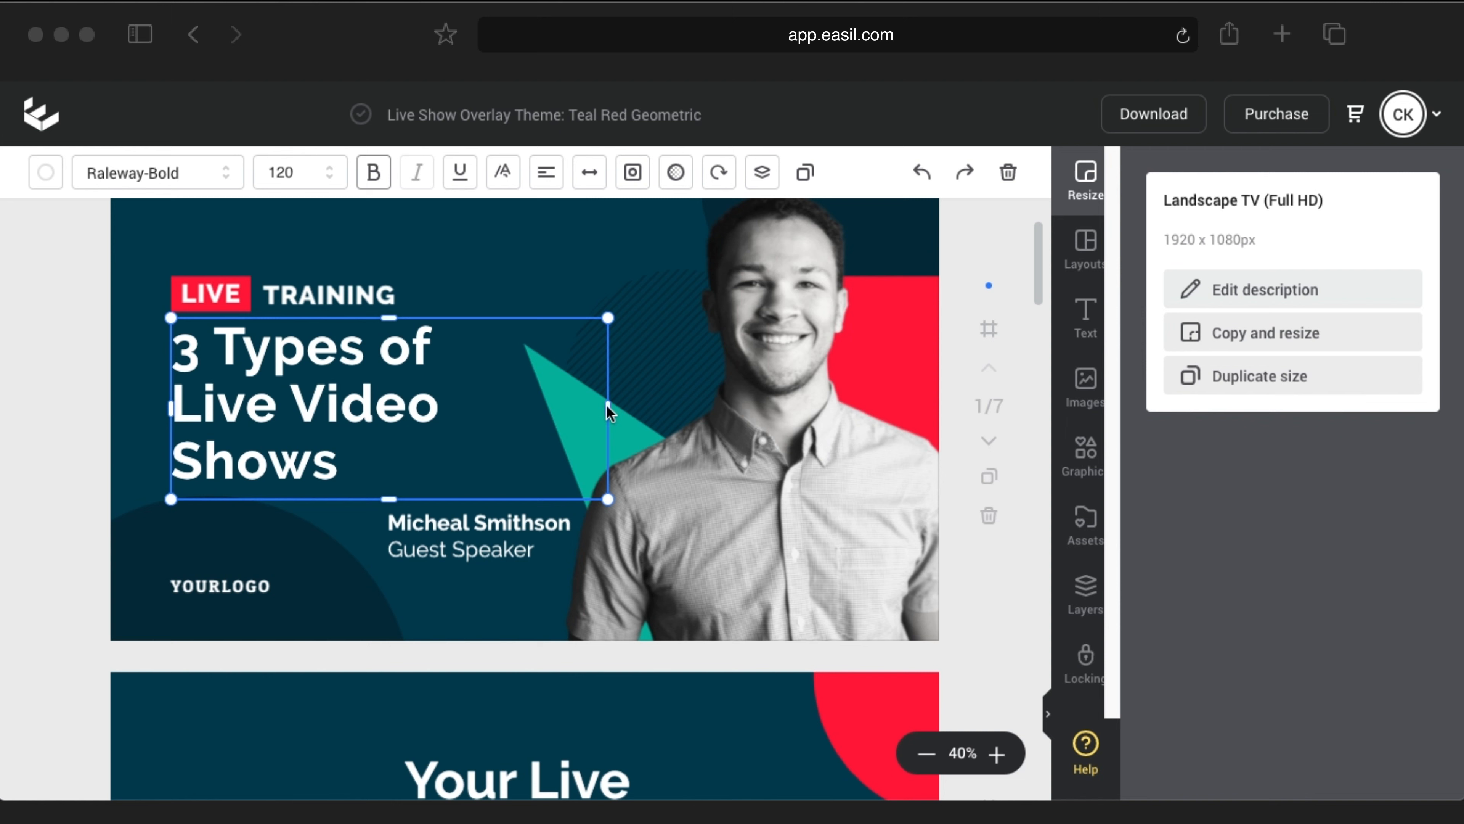
{"action": "left_click_drag", "start_coordinate": [607, 408], "coordinate": [629, 410]}
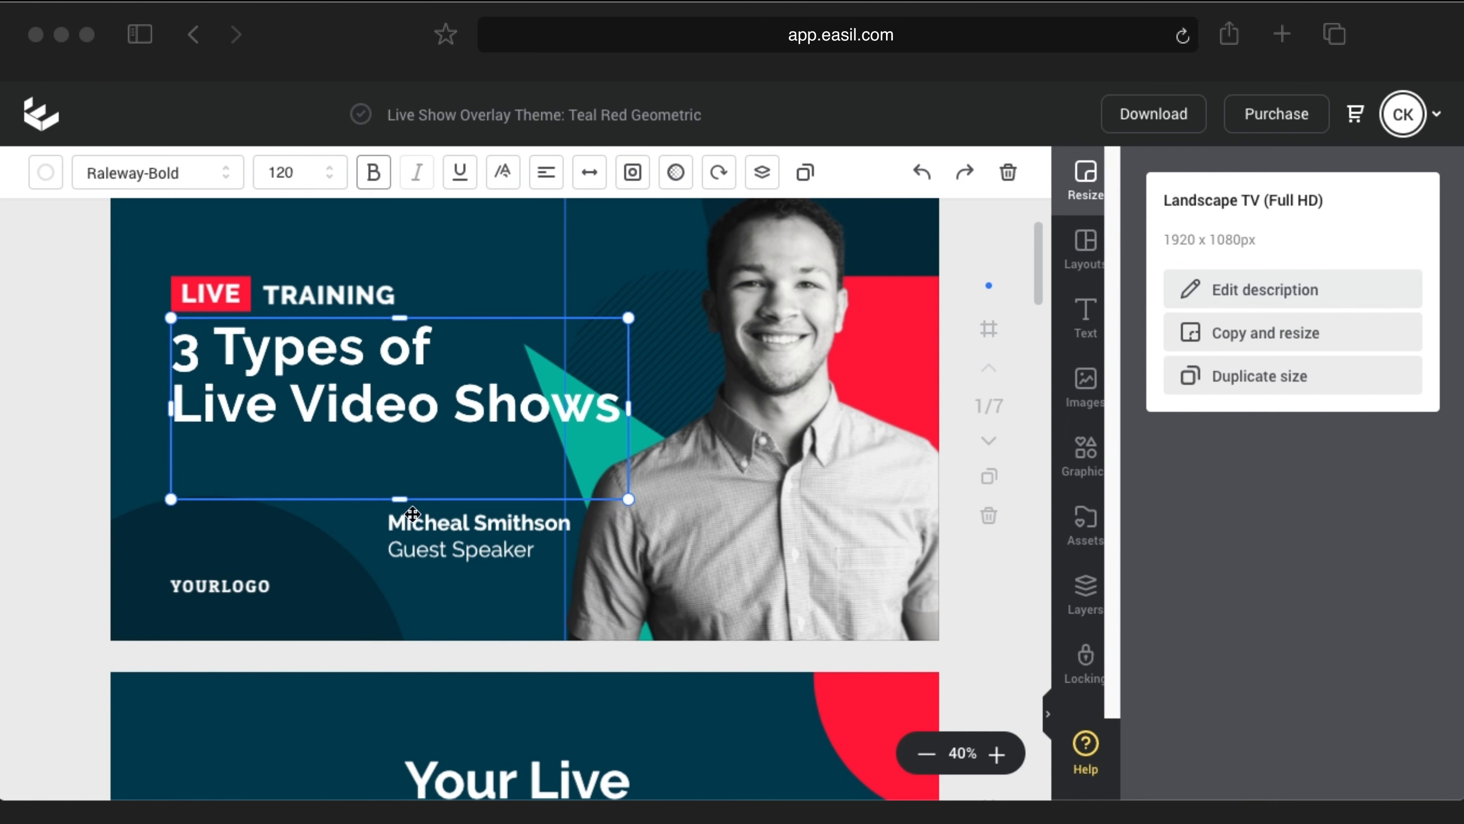
Step: Replace the speaker name with the host's full name and change the caption to 'Host'
{"action": "double_click", "coordinate": [397, 522]}
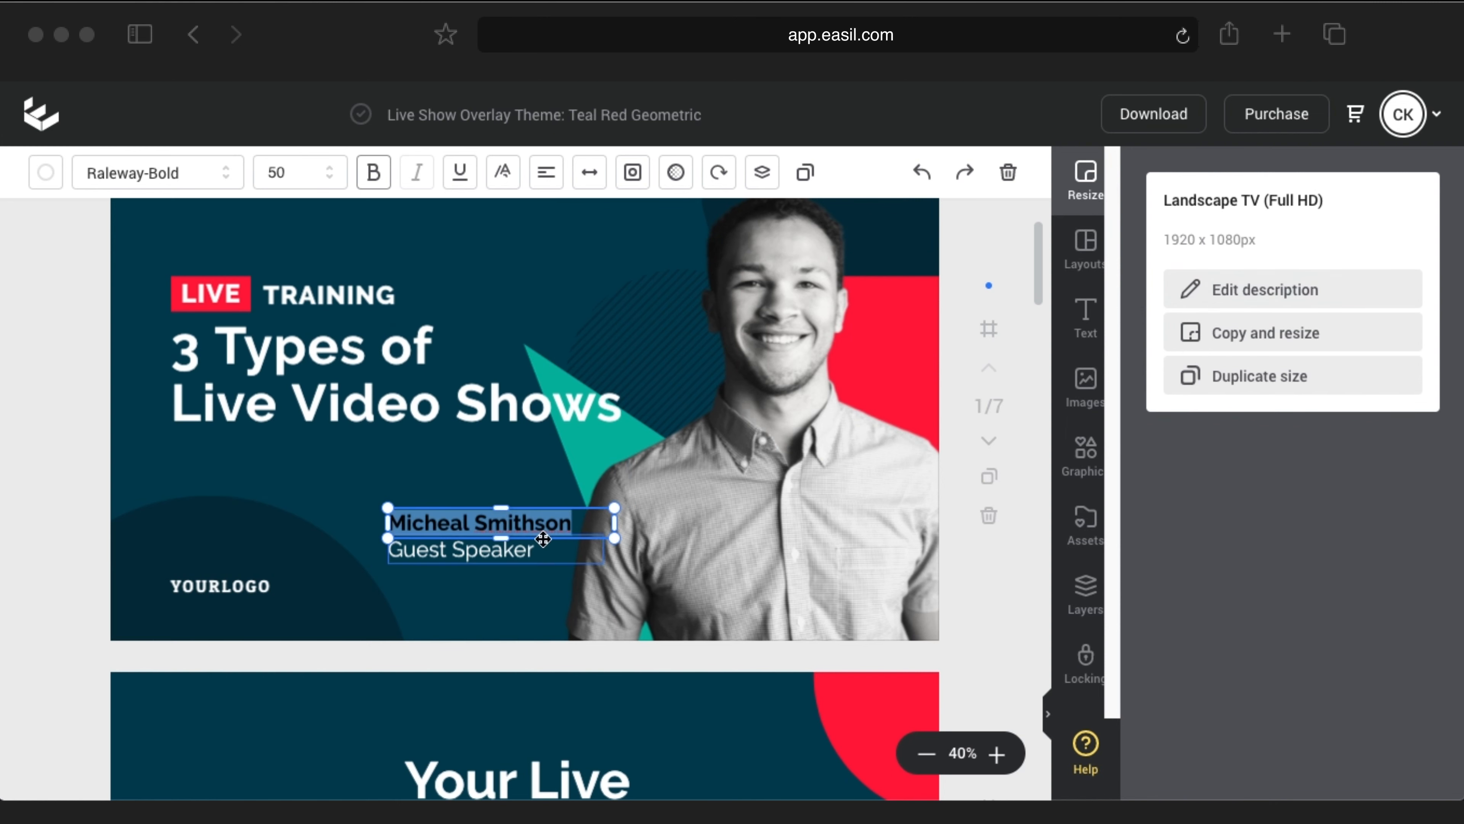
{"action": "type", "text": "Christian Karasiewicz"}
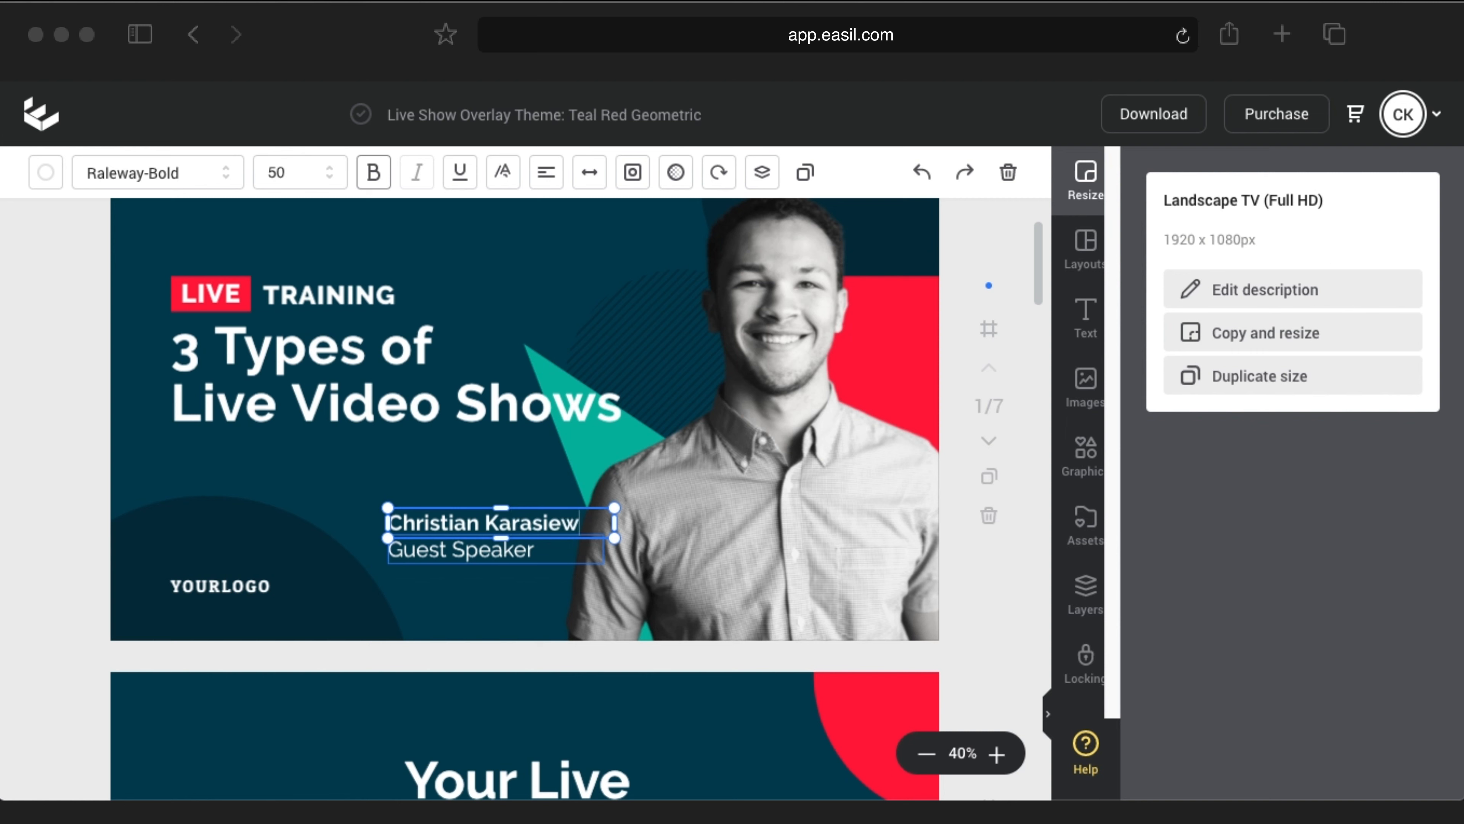
{"action": "left_click", "coordinate": [468, 547]}
{"action": "double_click", "coordinate": [468, 546]}
{"action": "type", "text": "Host"}
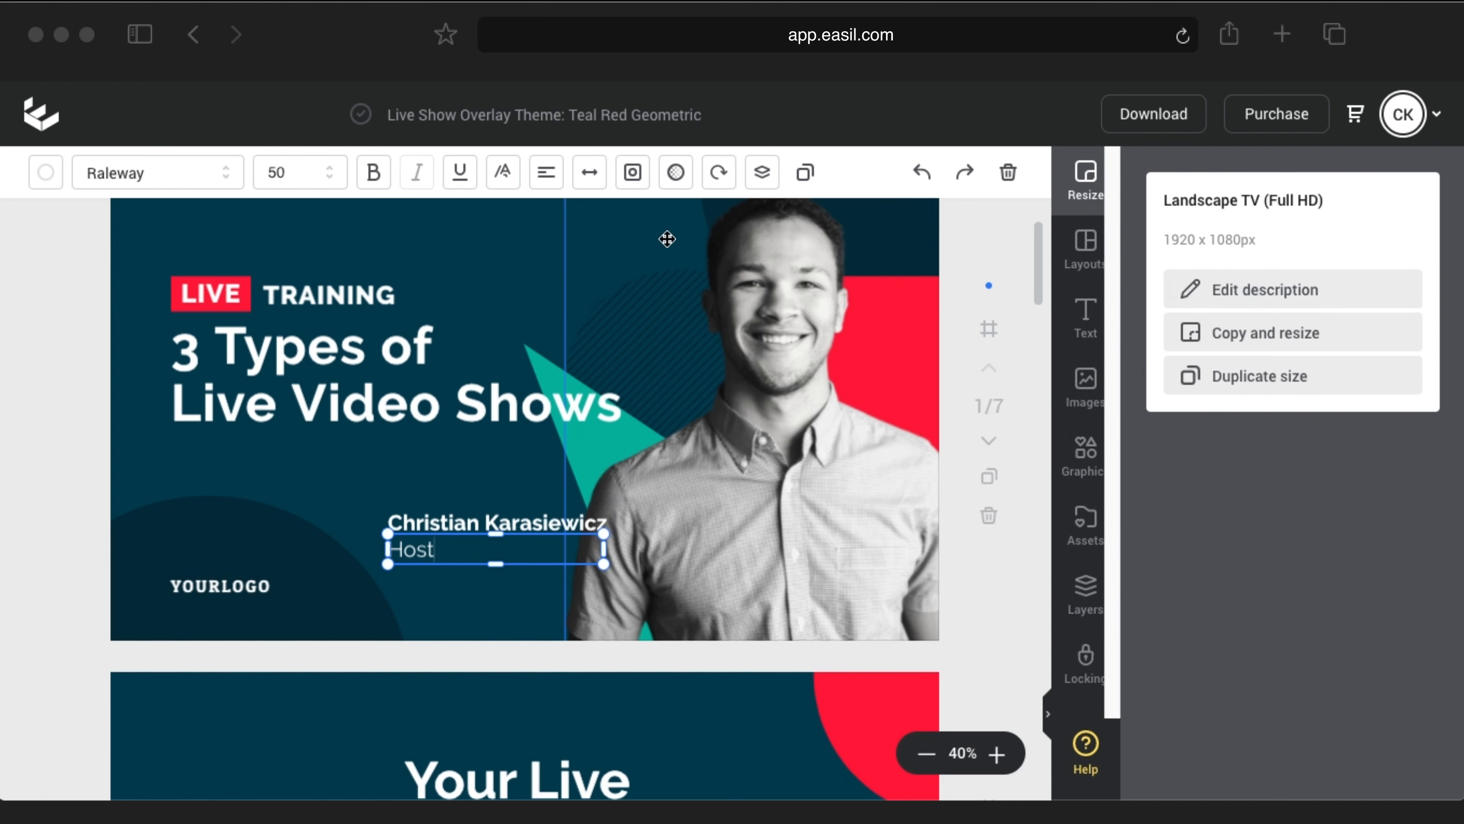
Step: Select the YOURLOGO placeholder text, restoring the dark circle deleted by mistake
{"action": "left_click", "coordinate": [239, 579]}
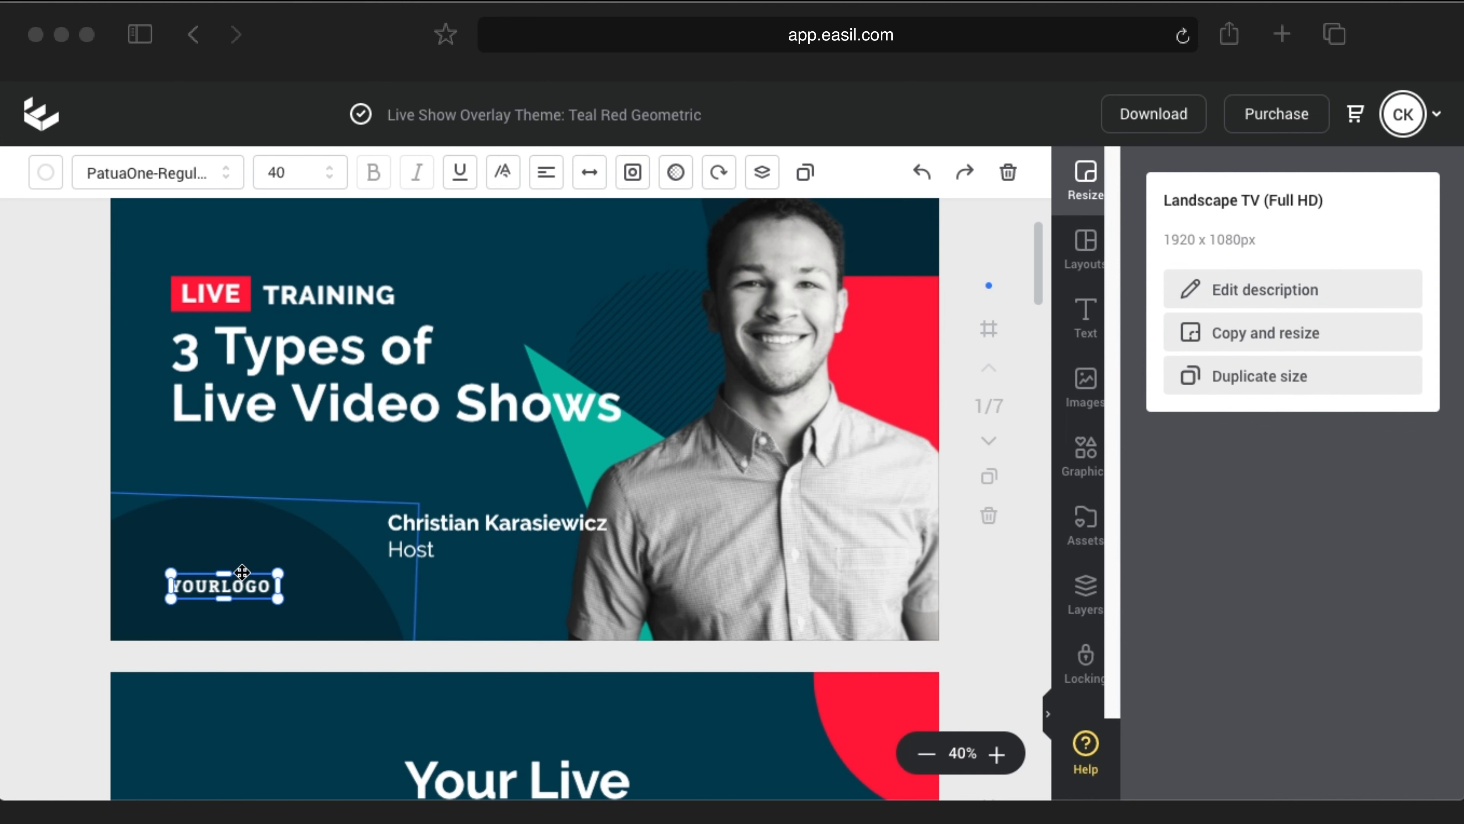
{"action": "left_click", "coordinate": [245, 573]}
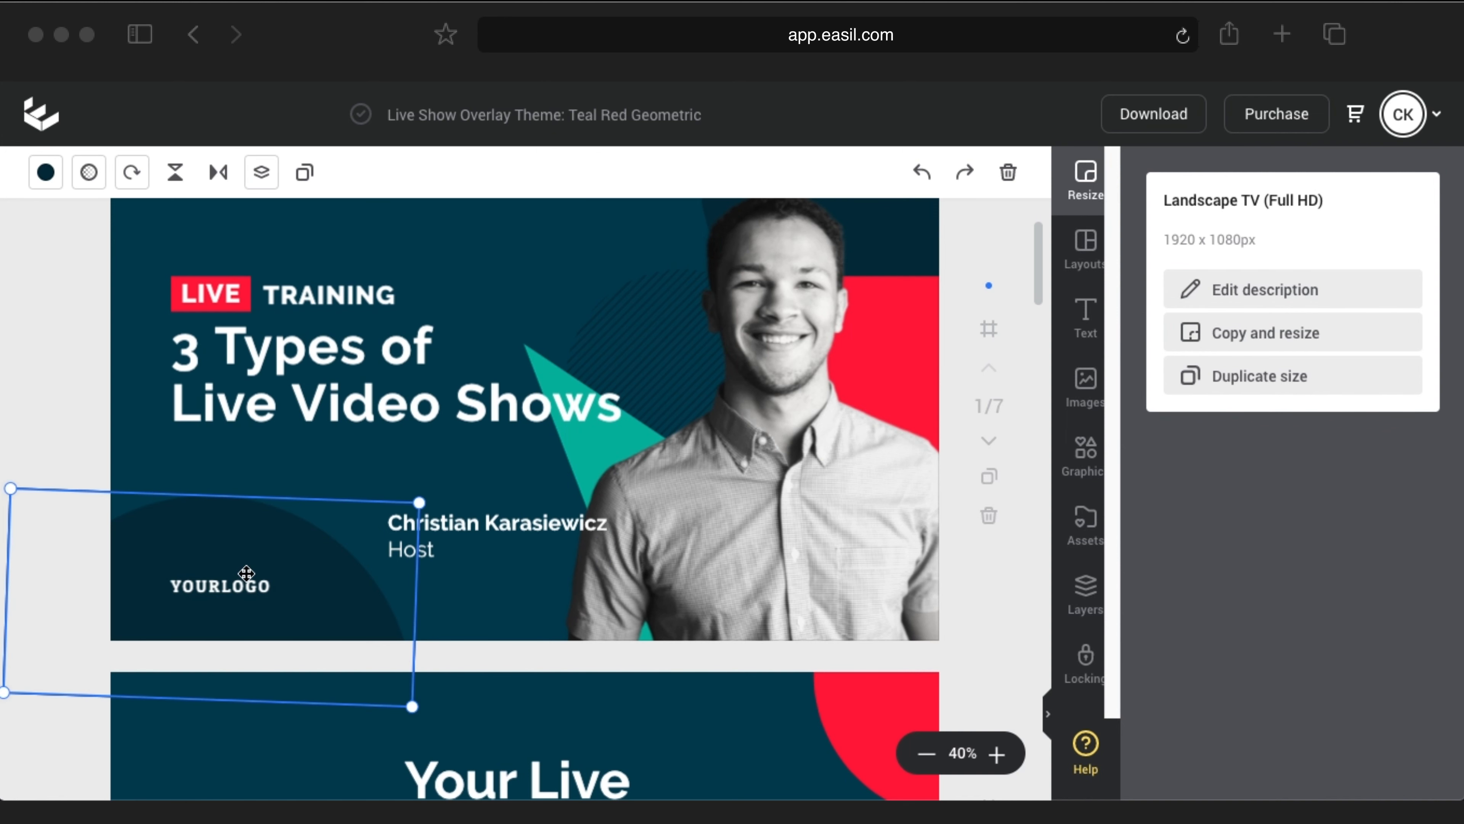
{"action": "key", "text": "Delete"}
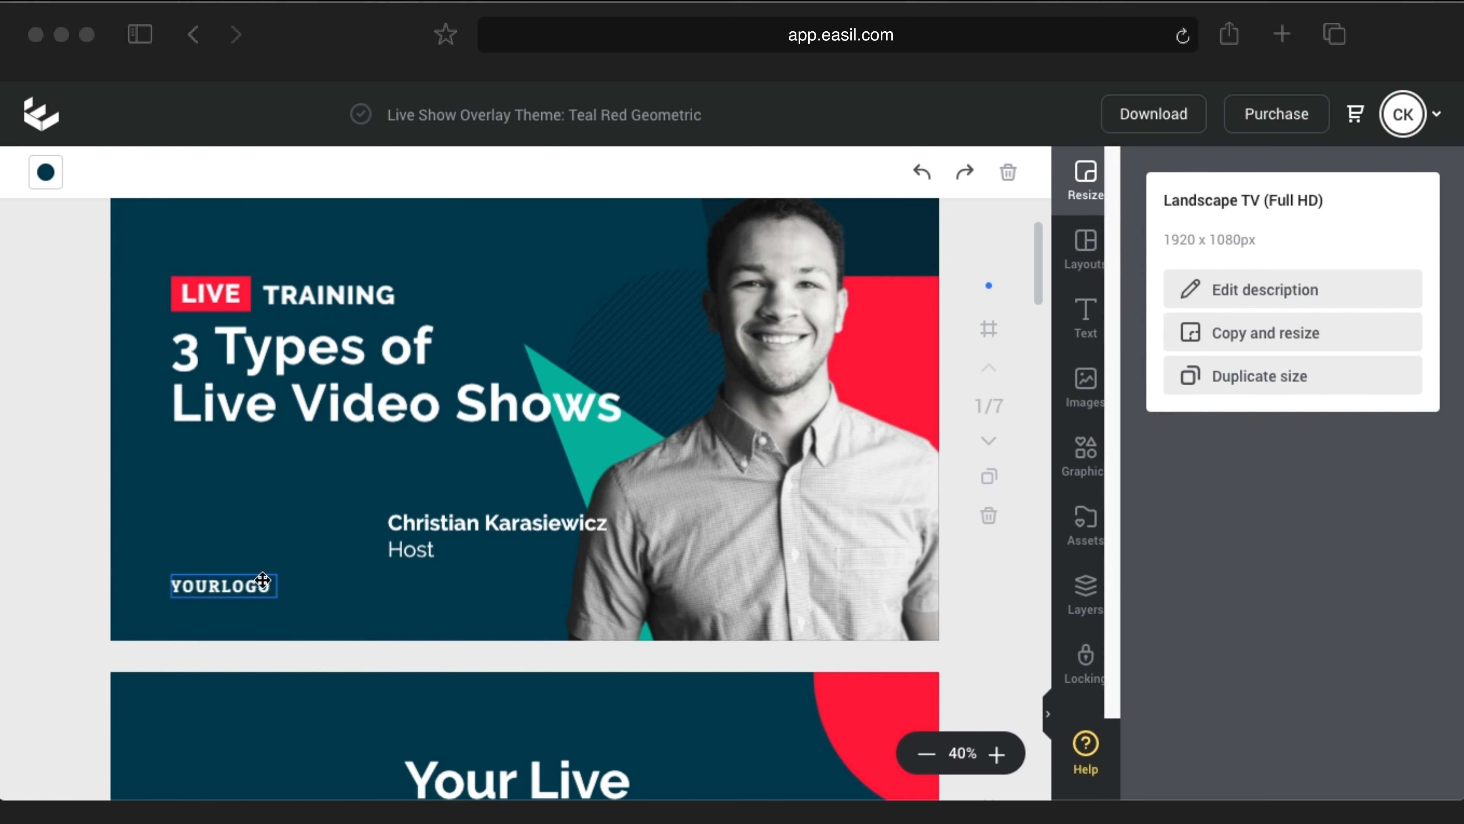
{"action": "key", "text": "super+z"}
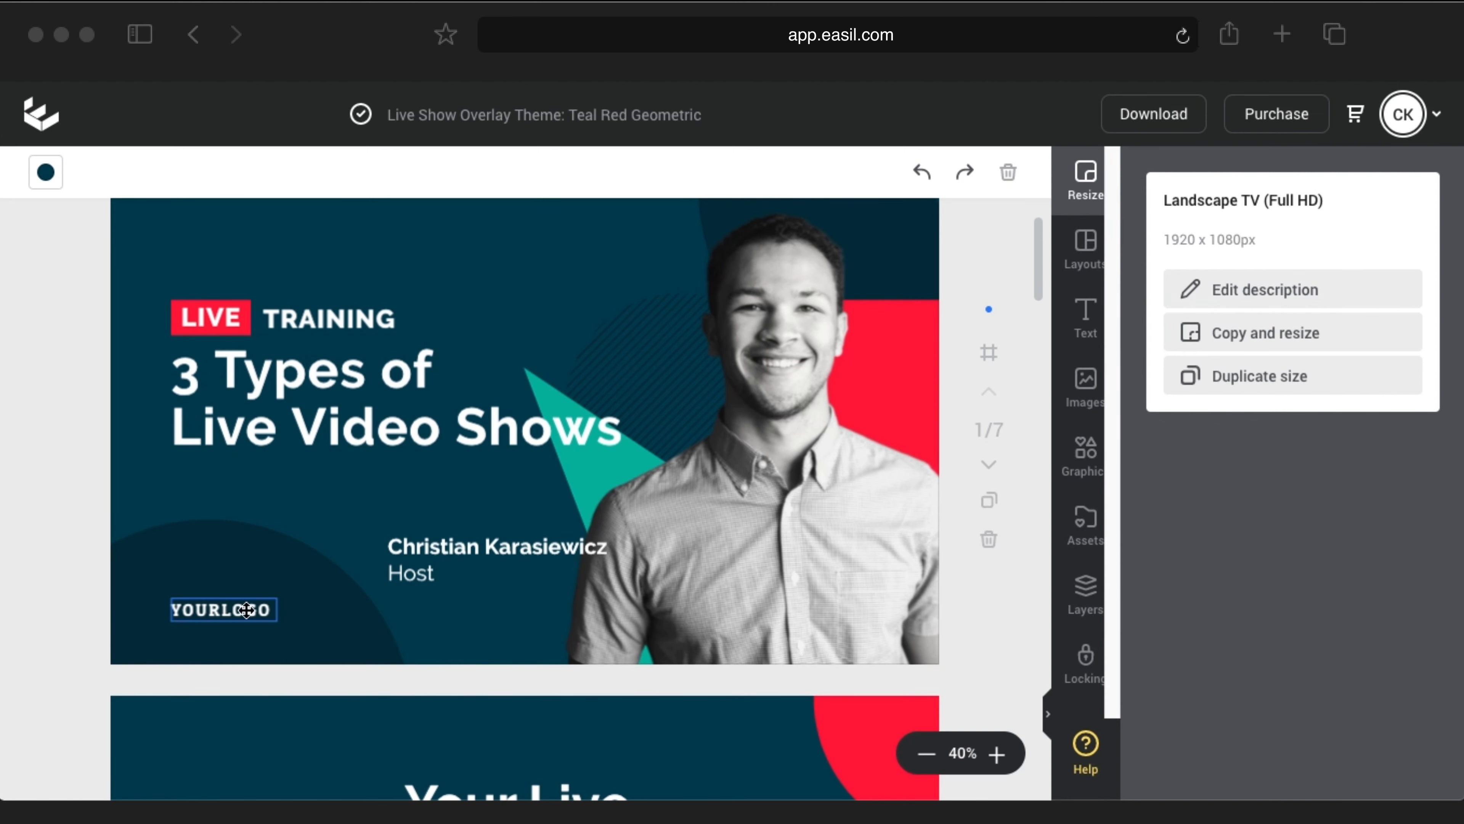
{"action": "left_click", "coordinate": [256, 601]}
Step: Replace the YOURLOGO placeholder with a small Launch your LIVE logo in the bottom-left corner
{"action": "key", "text": "Delete"}
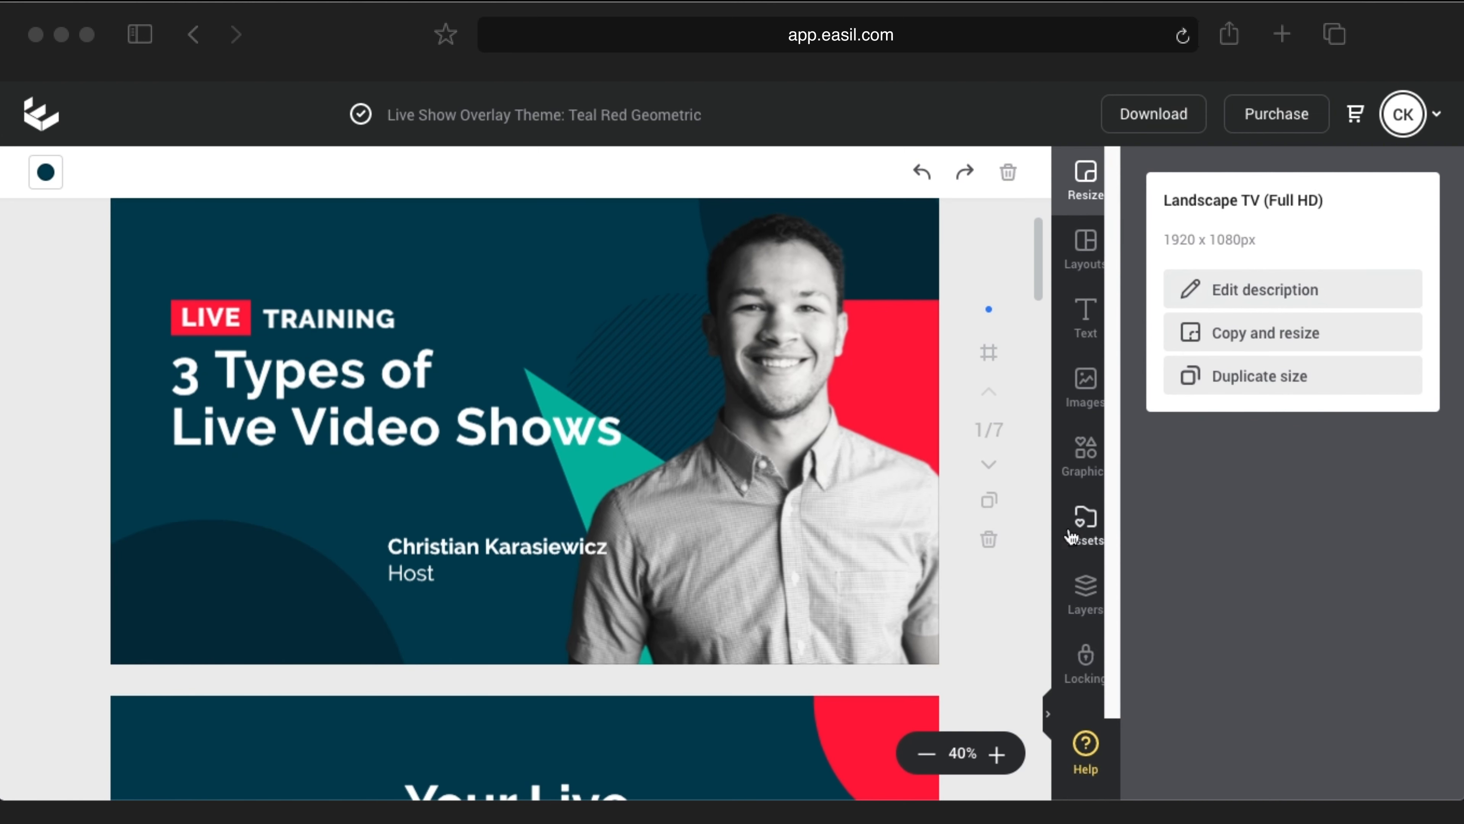
{"action": "left_click", "coordinate": [1080, 398]}
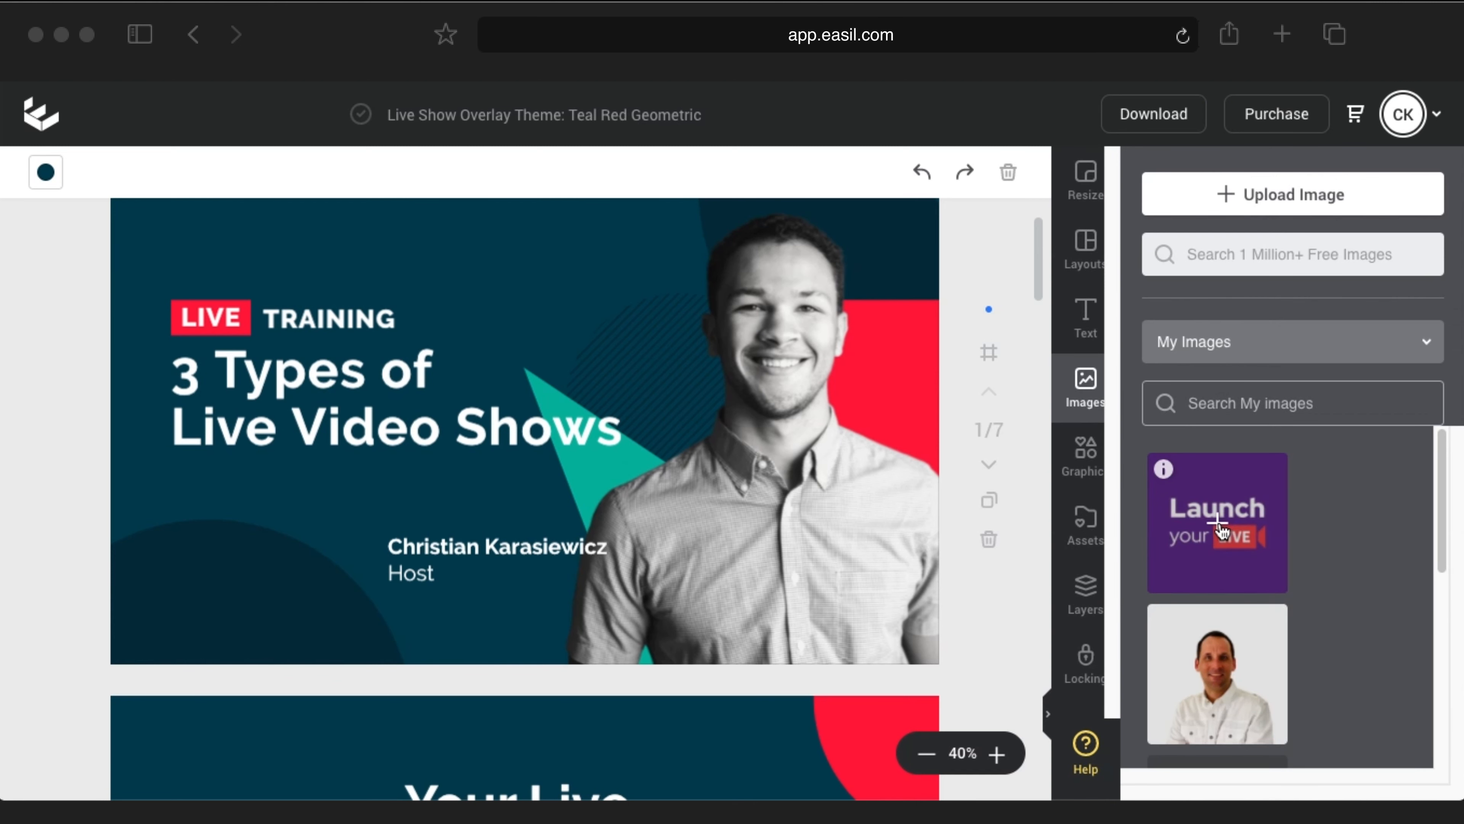
{"action": "left_click_drag", "start_coordinate": [1222, 528], "coordinate": [238, 593]}
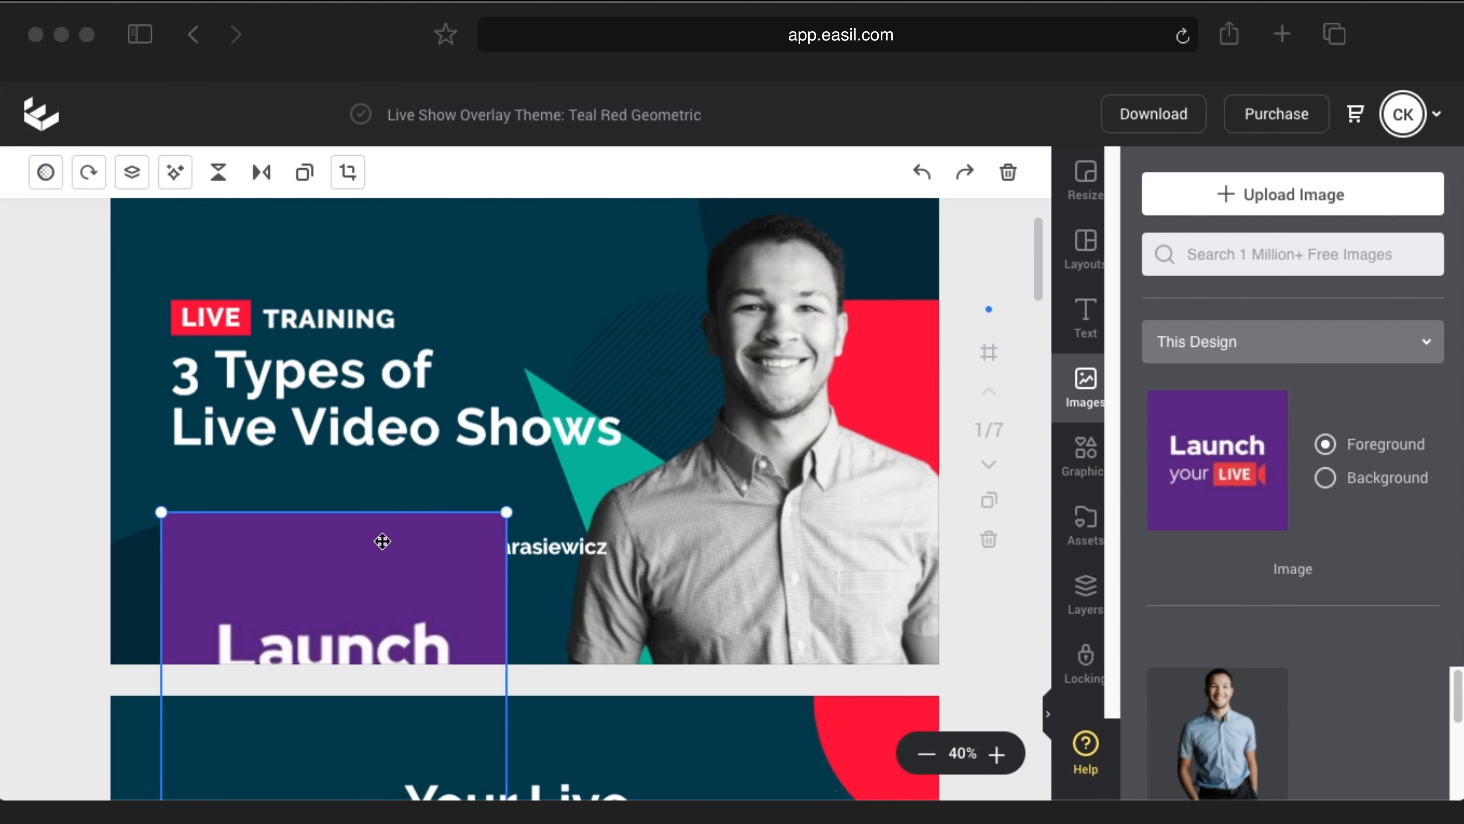
{"action": "left_click_drag", "start_coordinate": [442, 562], "coordinate": [467, 330]}
{"action": "left_click_drag", "start_coordinate": [527, 276], "coordinate": [301, 503]}
{"action": "left_click_drag", "start_coordinate": [331, 552], "coordinate": [232, 614]}
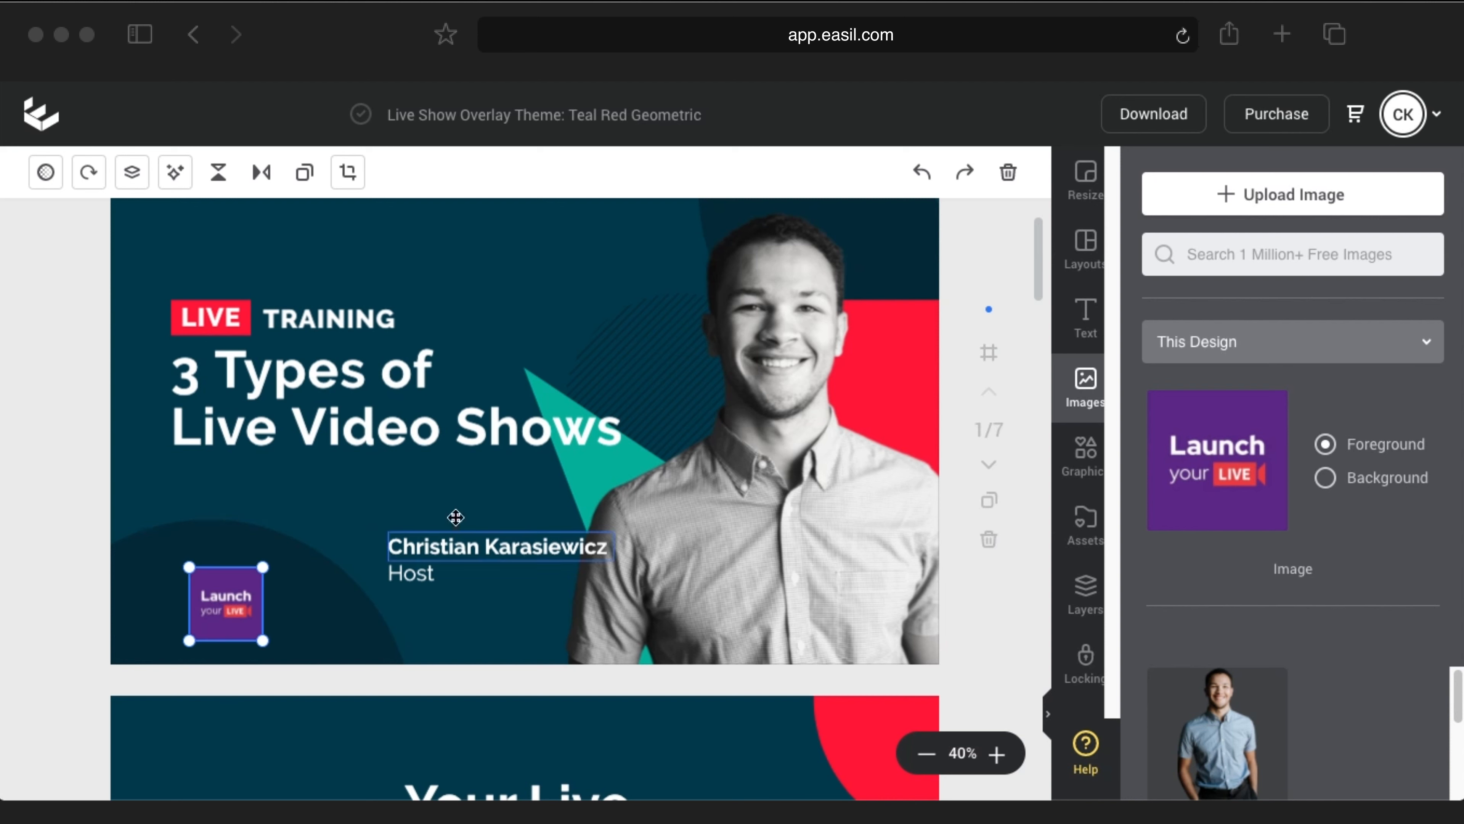
Step: Replace the speaker photo with the host's headshot from My Images
{"action": "left_click", "coordinate": [762, 295]}
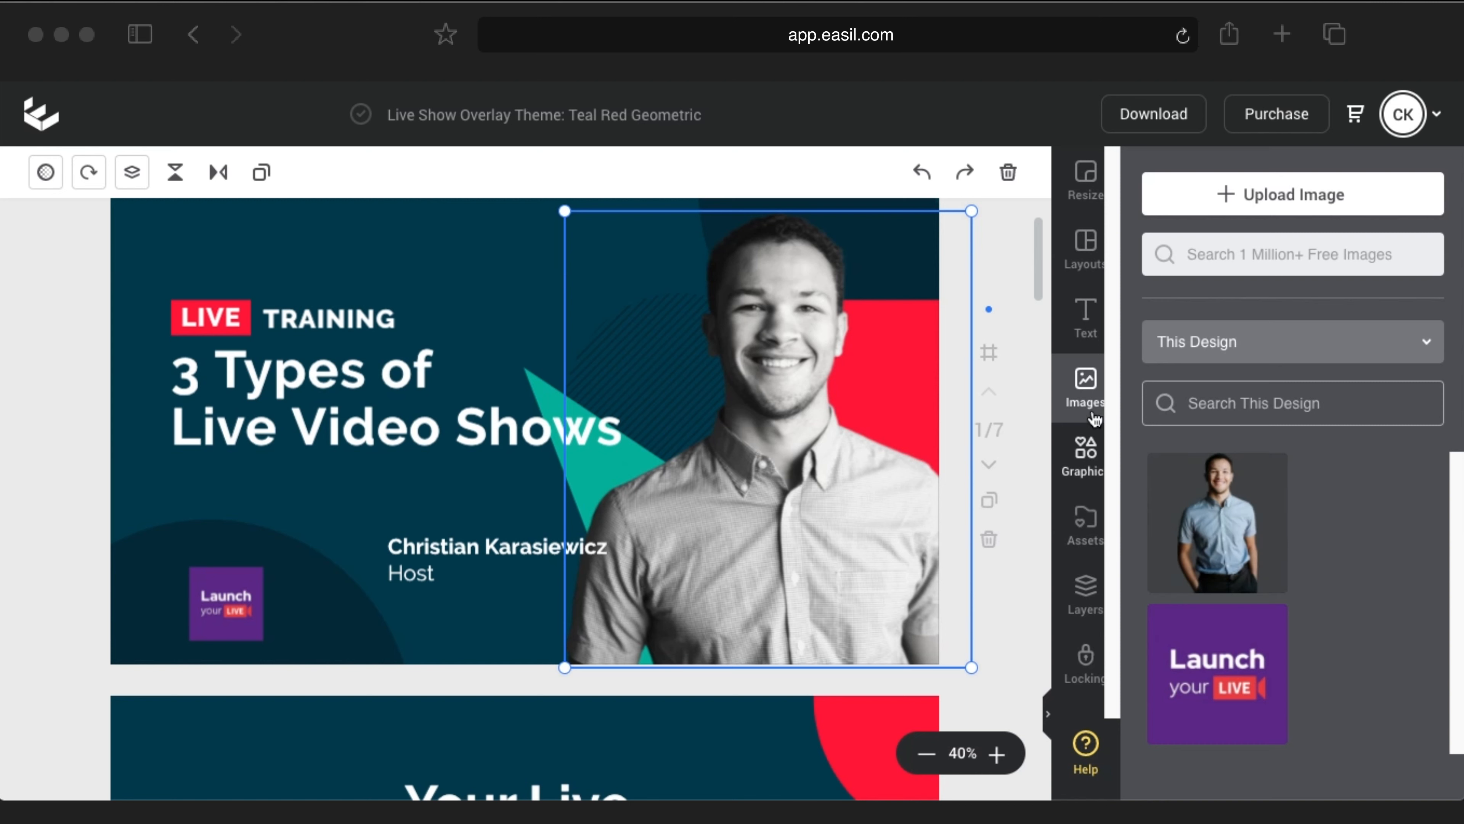
{"action": "left_click", "coordinate": [1087, 397]}
{"action": "scroll", "coordinate": [1285, 525], "scroll_direction": "down", "scroll_amount": 5}
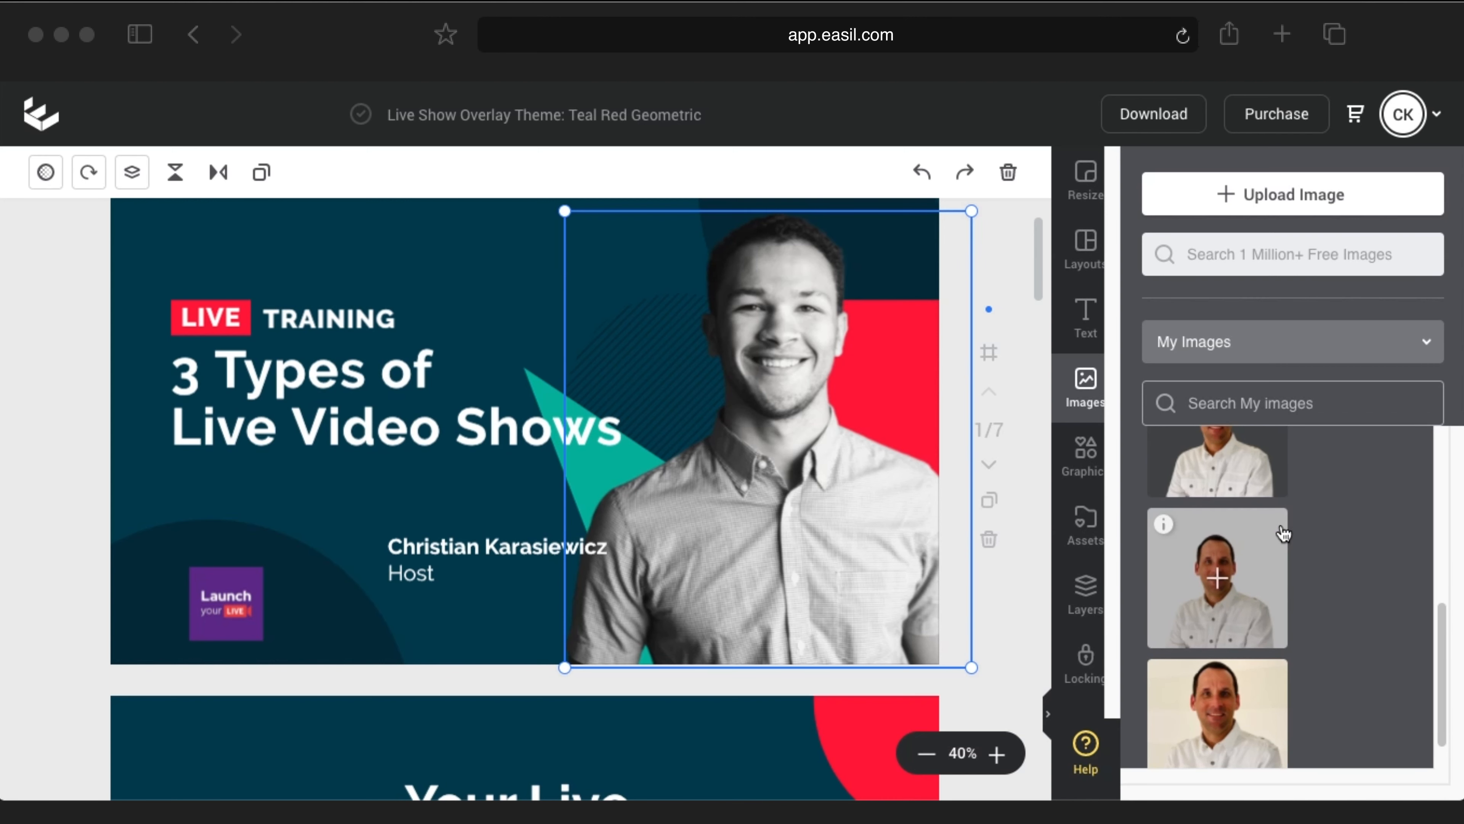
{"action": "scroll", "coordinate": [1224, 568], "scroll_direction": "up", "scroll_amount": 3}
{"action": "scroll", "coordinate": [1229, 570], "scroll_direction": "down", "scroll_amount": 1}
{"action": "scroll", "coordinate": [1219, 663], "scroll_direction": "down", "scroll_amount": 1}
{"action": "scroll", "coordinate": [1218, 663], "scroll_direction": "down", "scroll_amount": 1}
{"action": "left_click_drag", "start_coordinate": [1190, 599], "coordinate": [753, 431]}
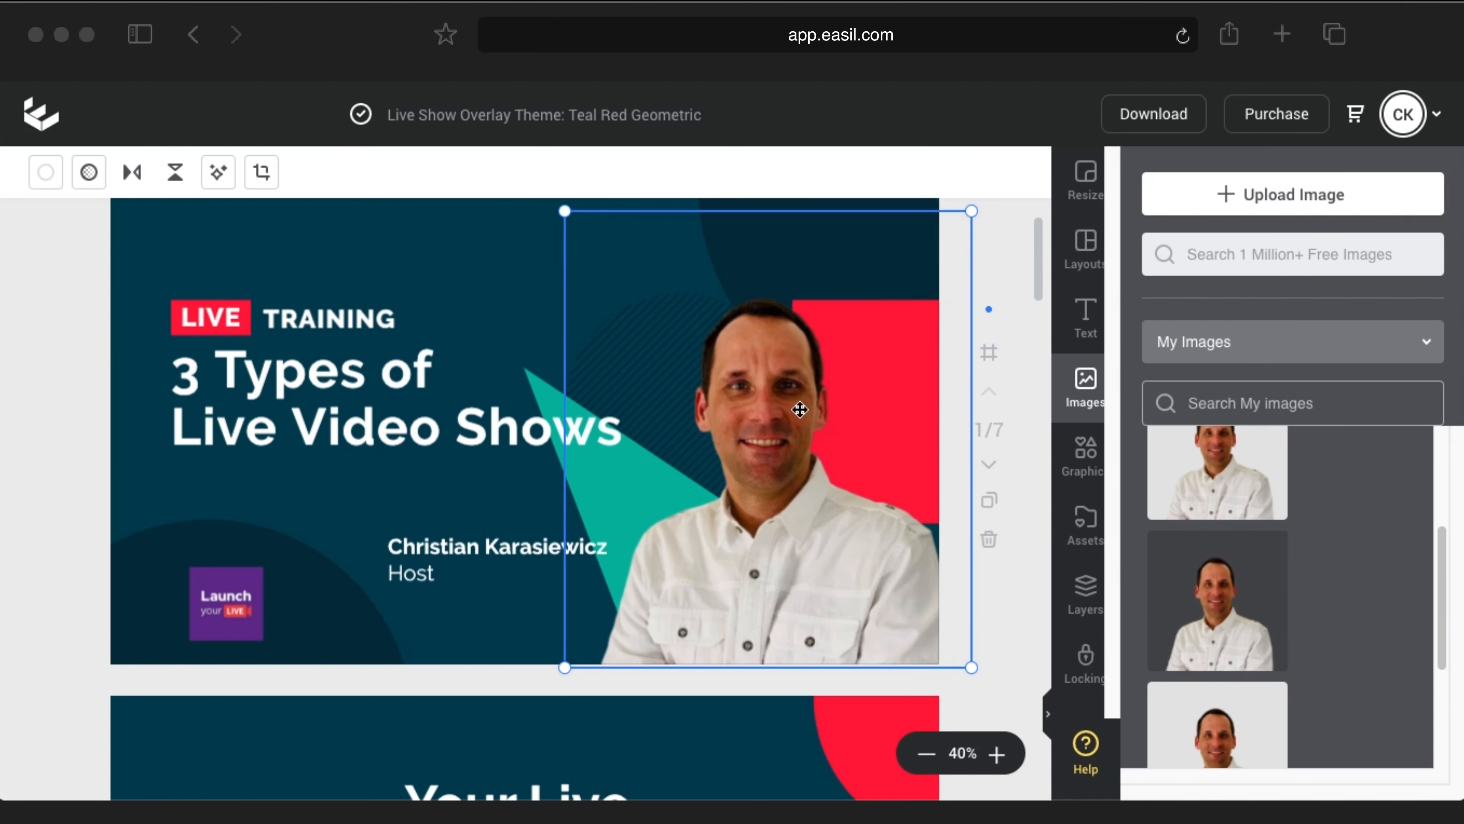
Step: Enlarge the host's headshot to fill the slide's right side down to the bottom edge
{"action": "left_click_drag", "start_coordinate": [565, 215], "coordinate": [418, 140]}
{"action": "left_click_drag", "start_coordinate": [971, 667], "coordinate": [1026, 714]}
{"action": "left_click_drag", "start_coordinate": [804, 591], "coordinate": [860, 596]}
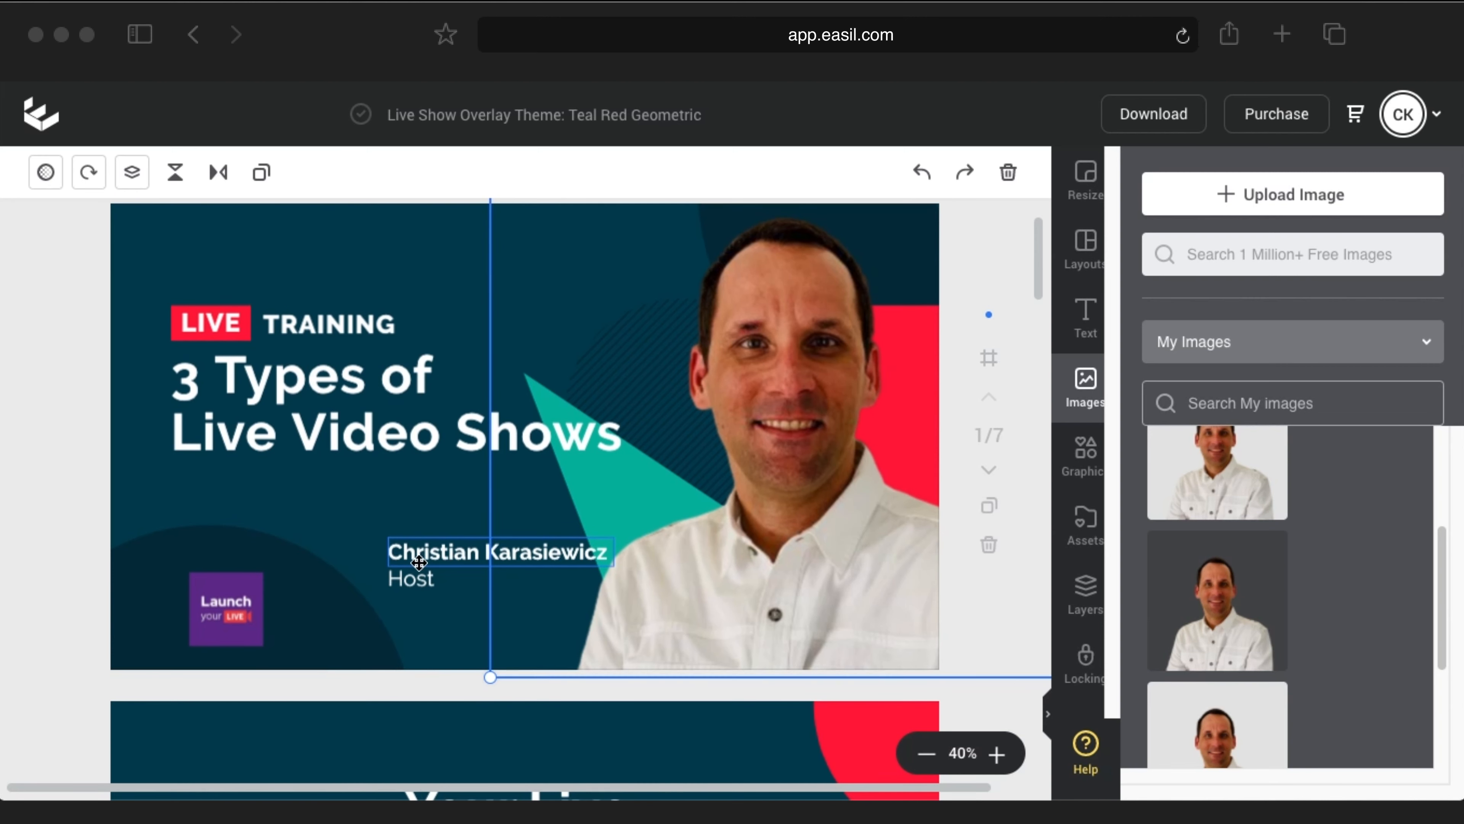
{"action": "scroll", "coordinate": [407, 539], "scroll_direction": "up", "scroll_amount": 1}
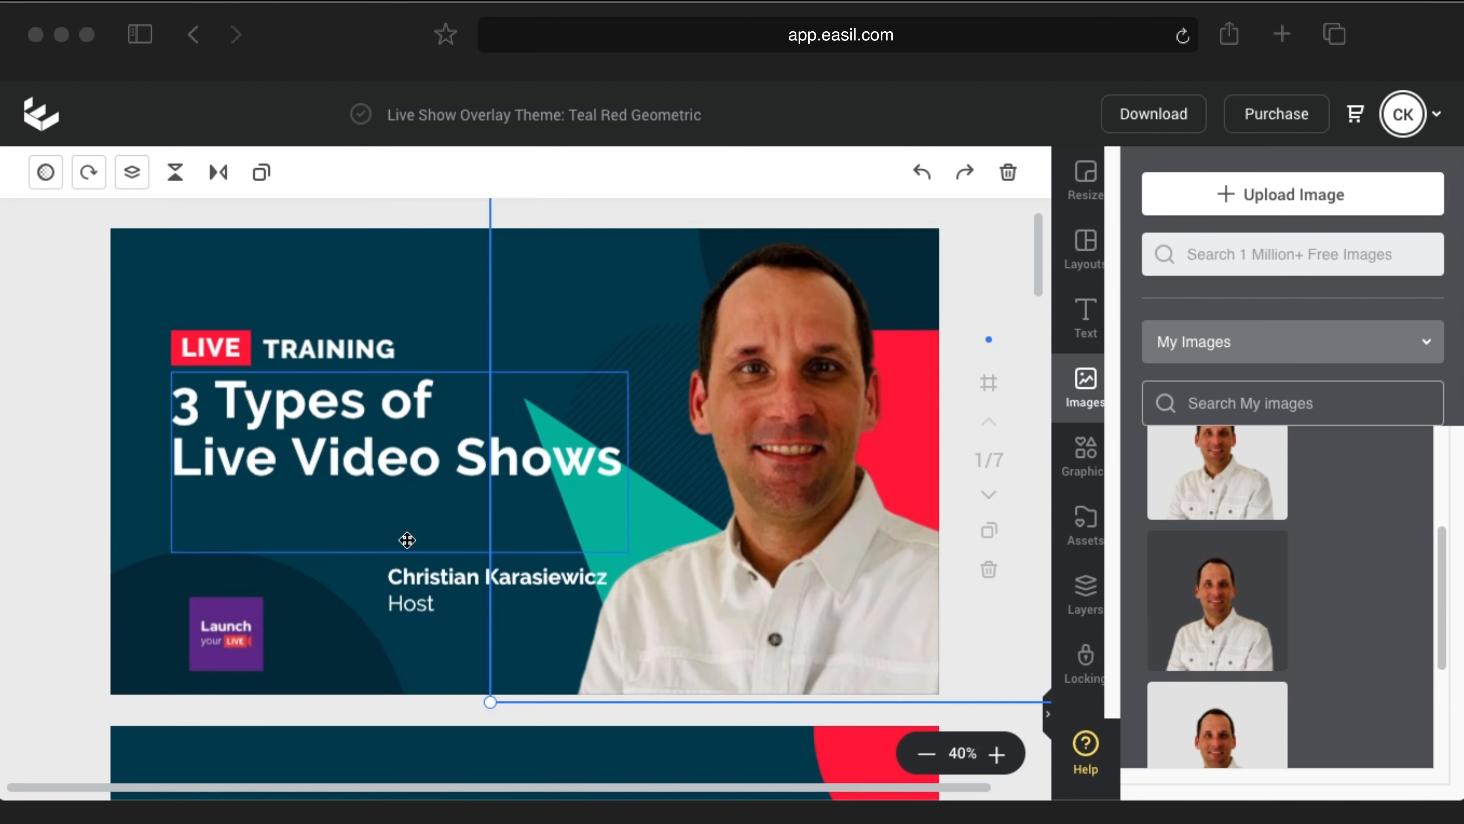
{"action": "left_click", "coordinate": [389, 273]}
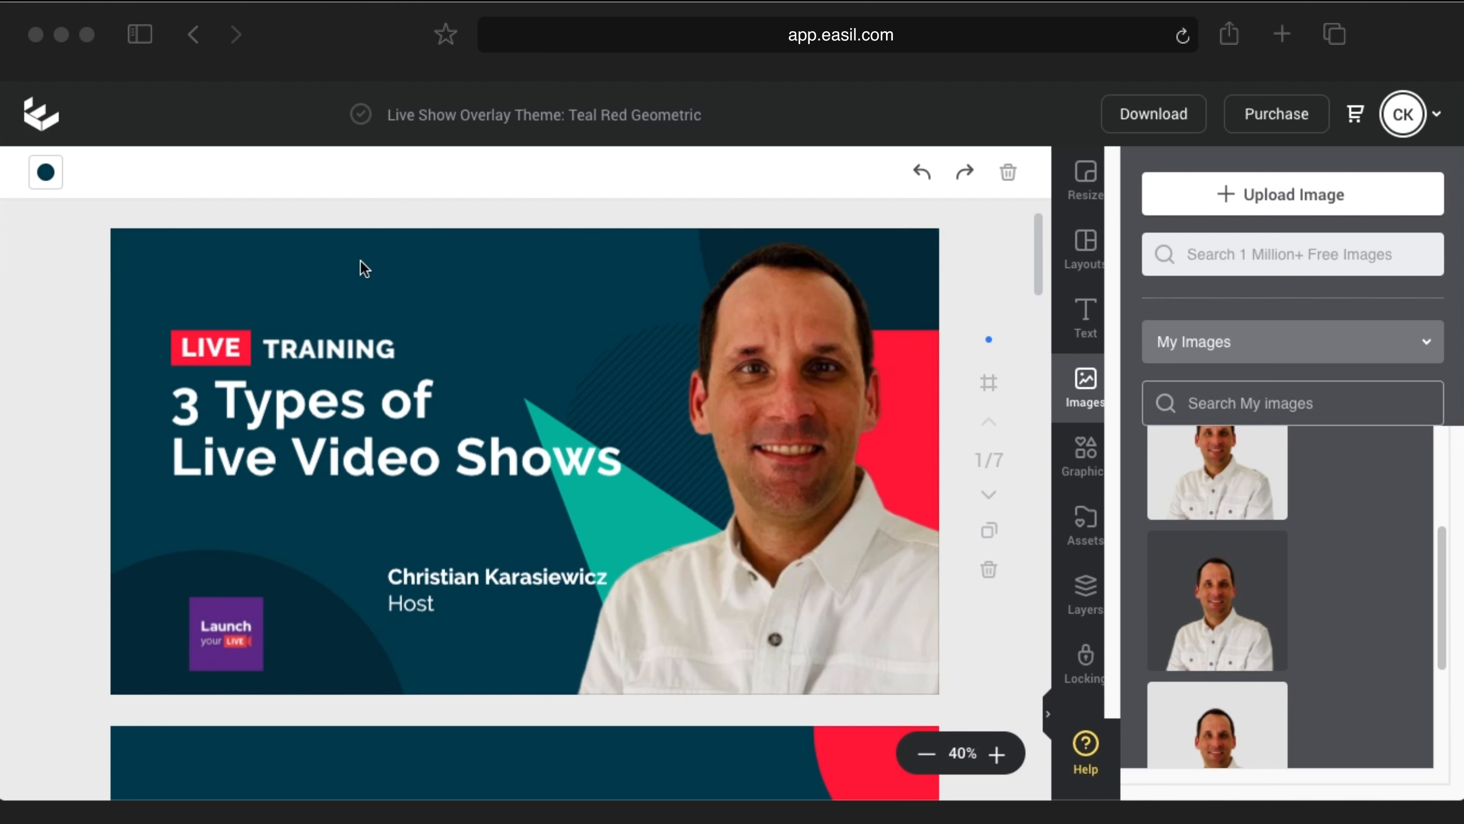
Step: Set page 1's background to the Launch logo's dark purple from Image Colors
{"action": "left_click", "coordinate": [50, 183]}
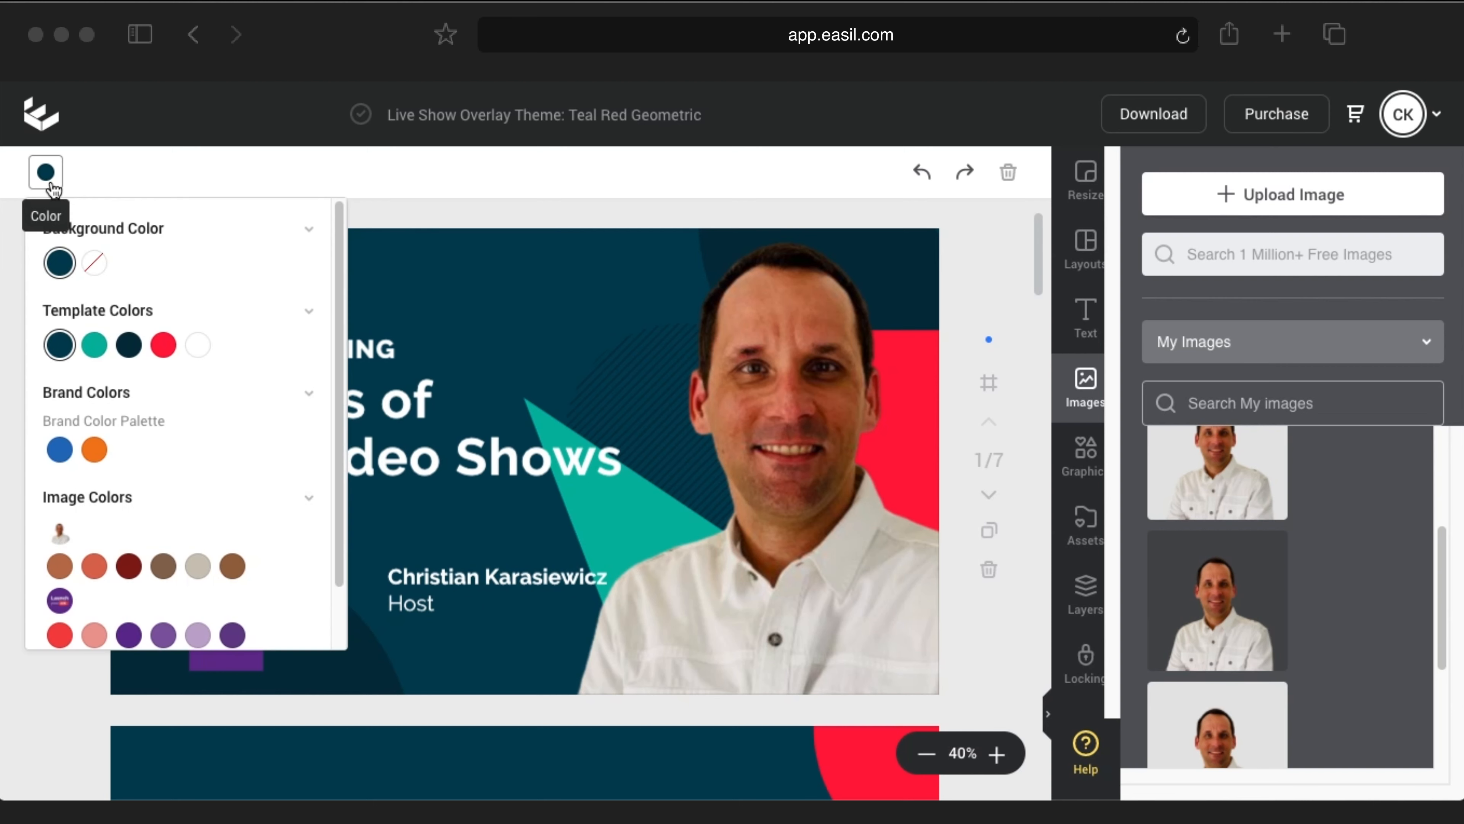
{"action": "left_click", "coordinate": [52, 183]}
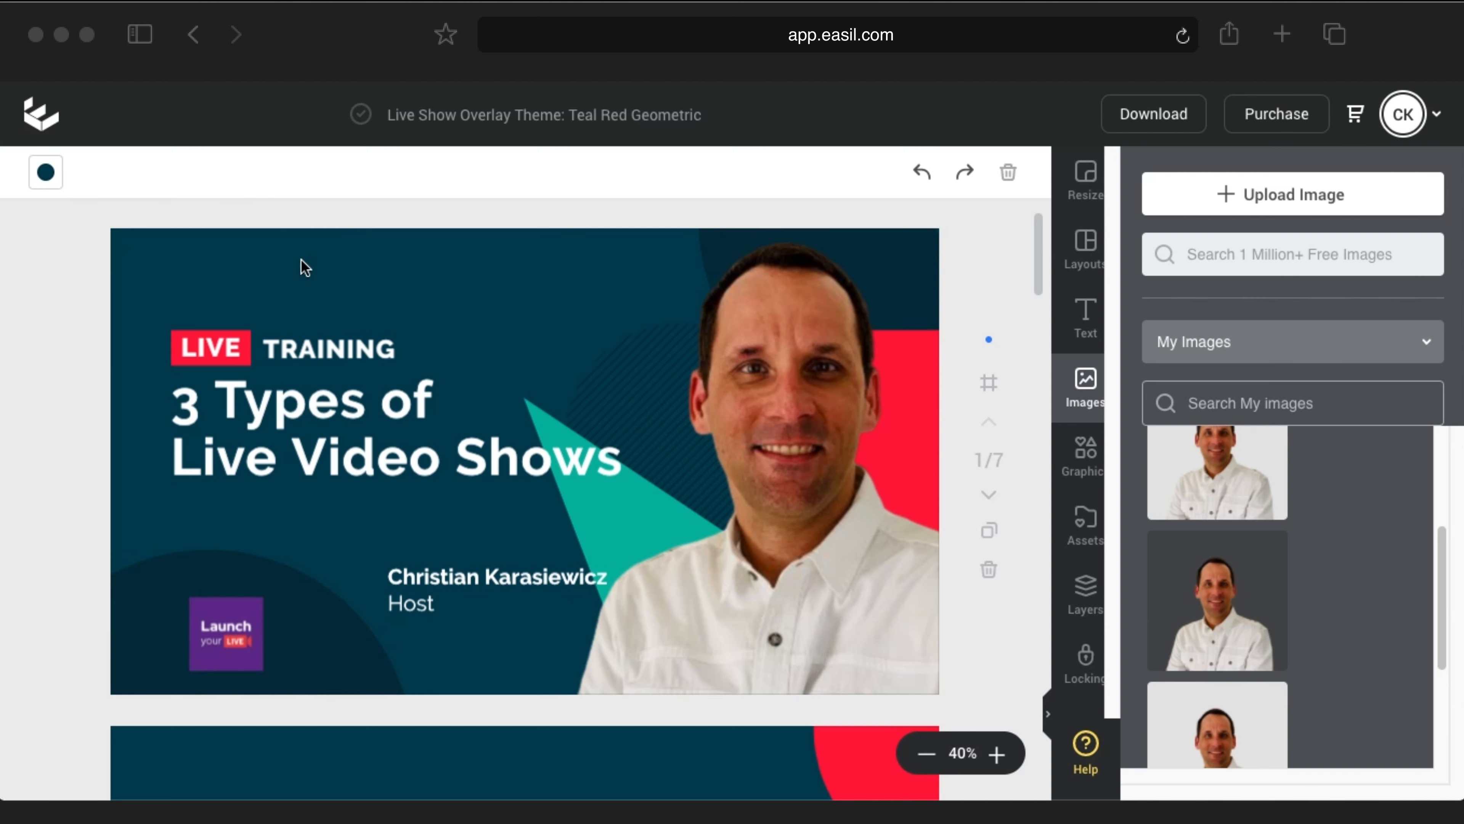
{"action": "left_click", "coordinate": [45, 172]}
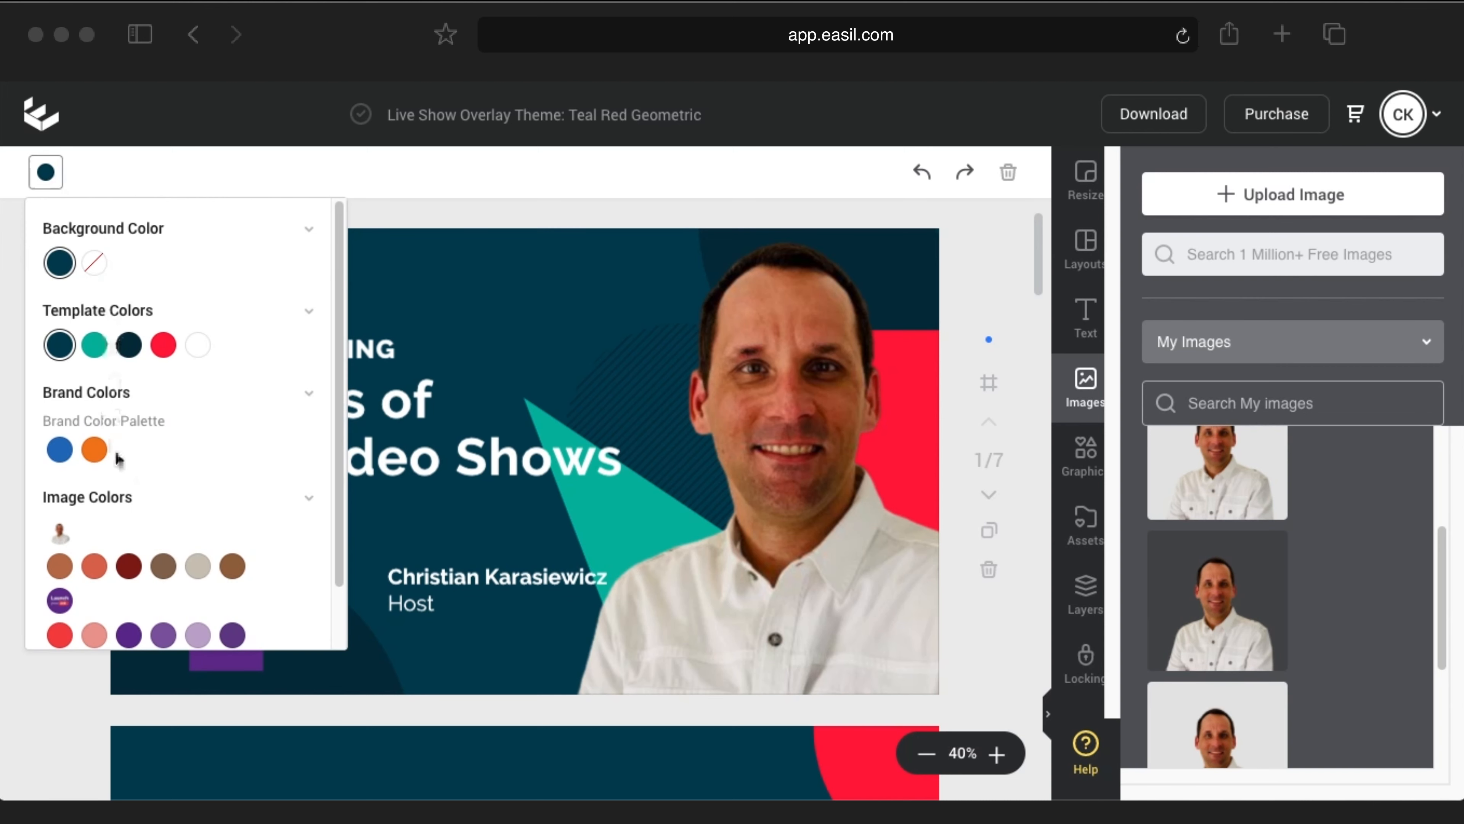
{"action": "scroll", "coordinate": [124, 615], "scroll_direction": "down", "scroll_amount": 1}
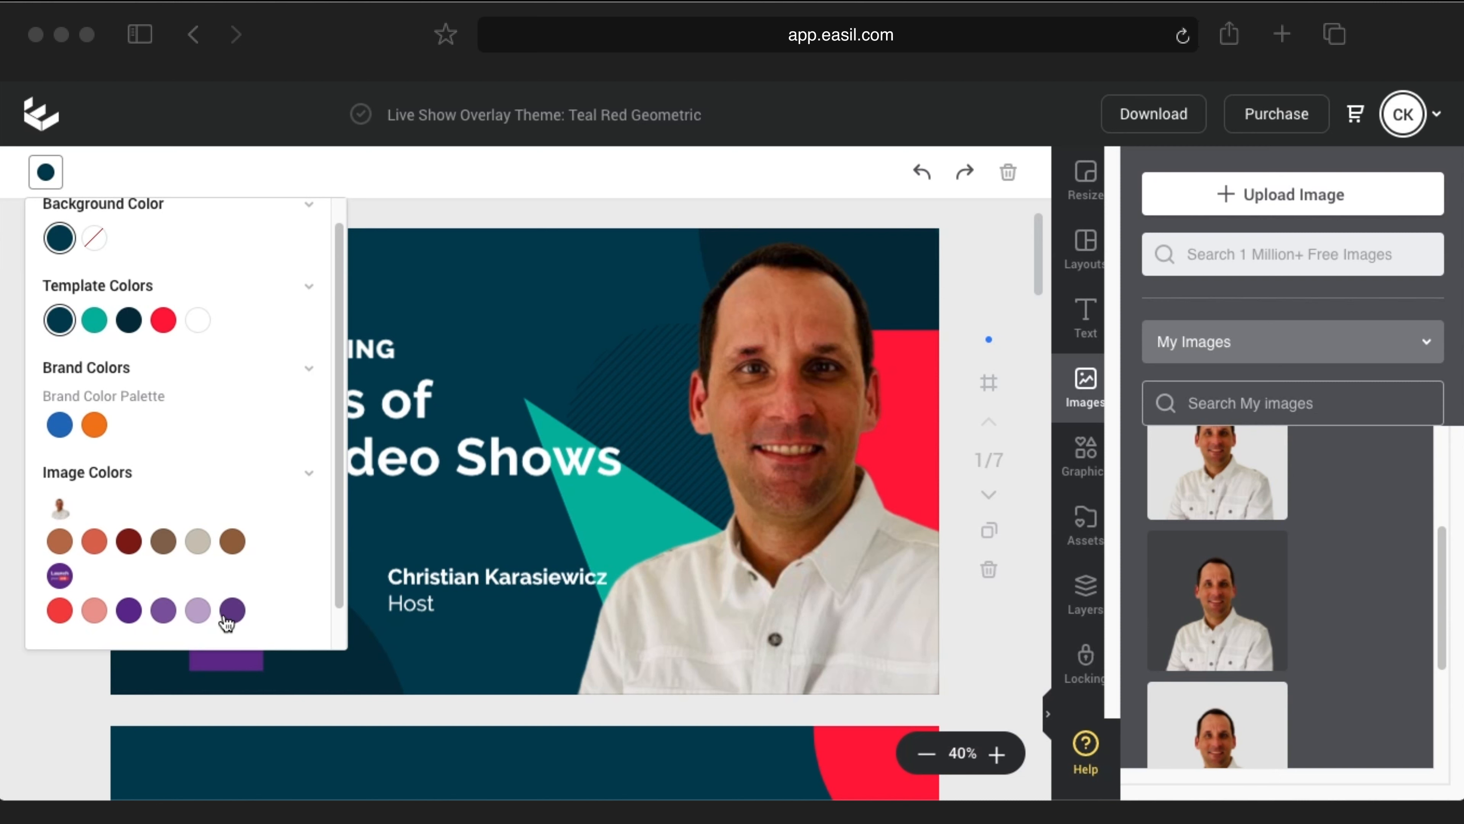
{"action": "left_click", "coordinate": [133, 615]}
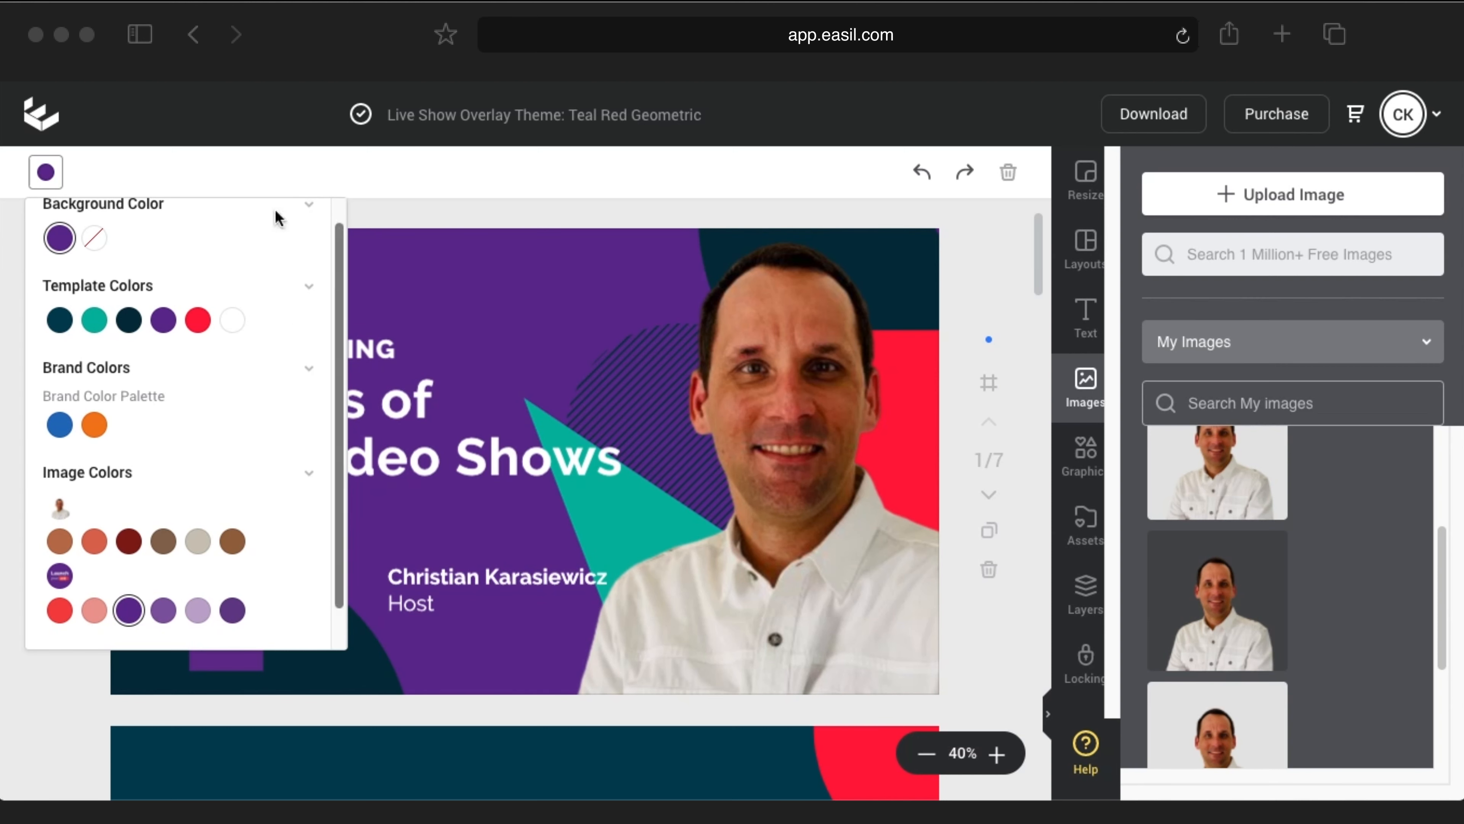
{"action": "left_click", "coordinate": [56, 176]}
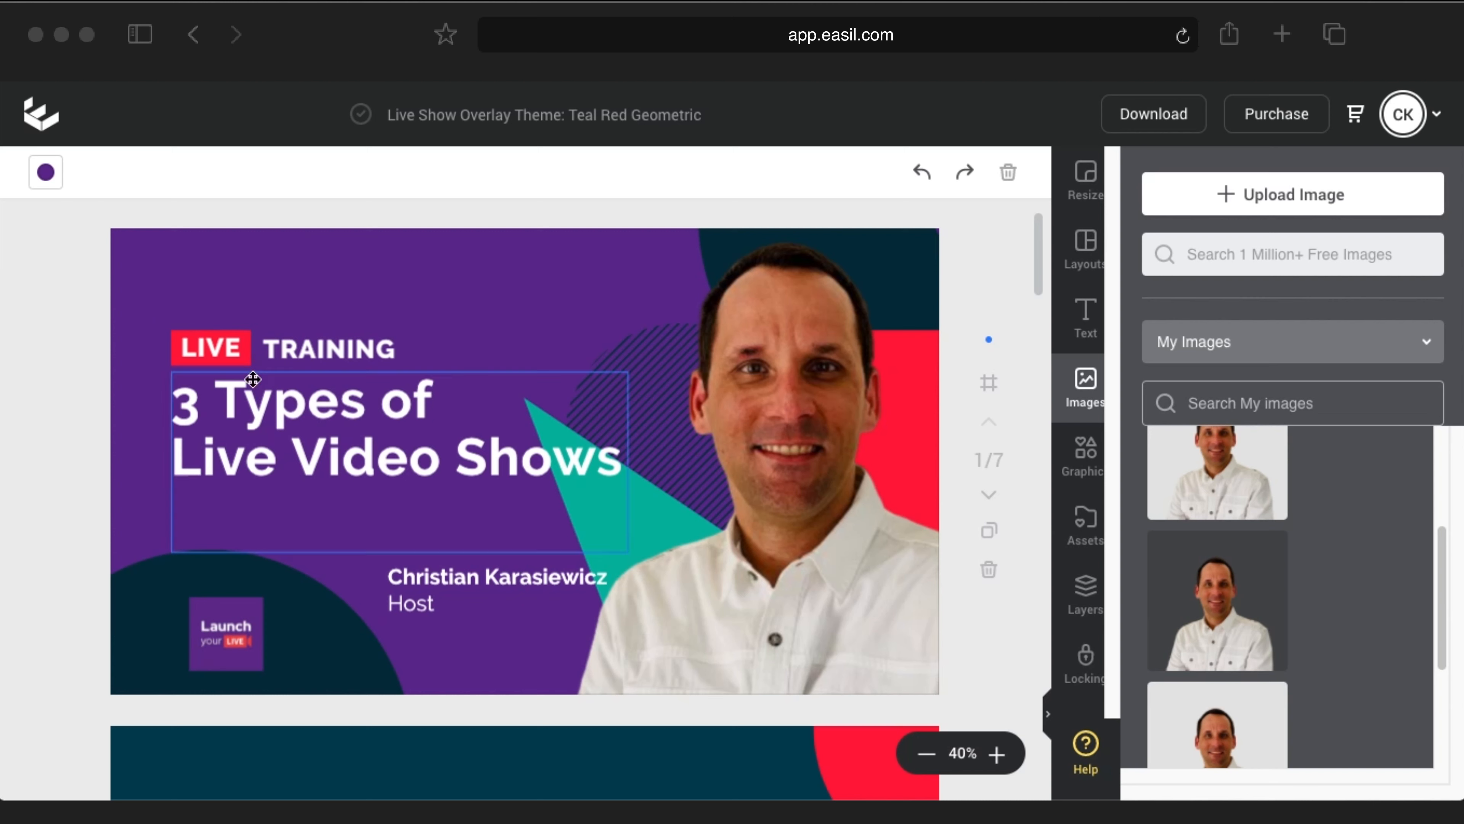
Step: Recolour the bottom-left circle behind the logo to near black 000305
{"action": "left_click", "coordinate": [159, 566]}
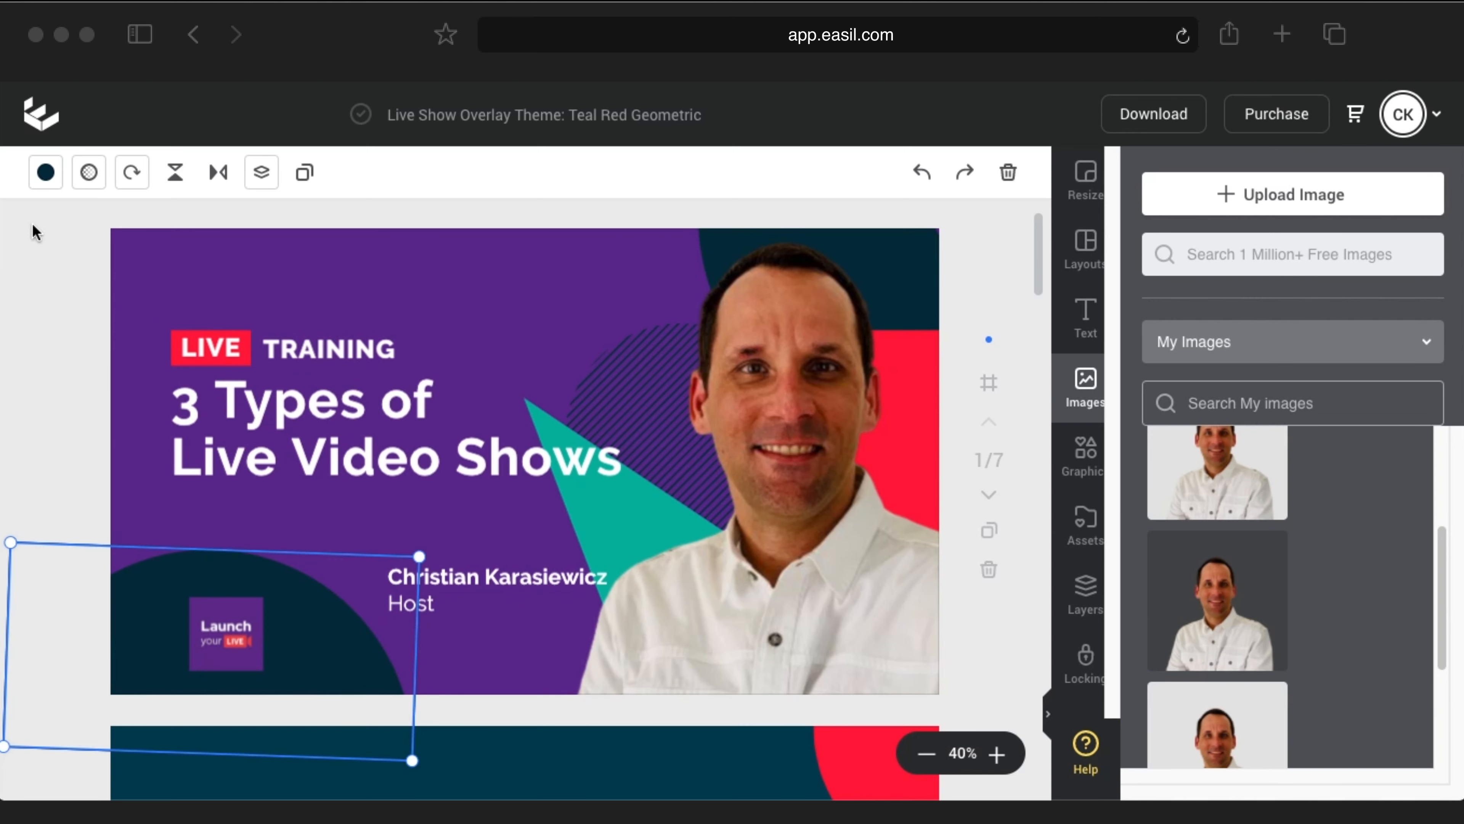
{"action": "left_click", "coordinate": [43, 171]}
{"action": "scroll", "coordinate": [222, 530], "scroll_direction": "down", "scroll_amount": 2}
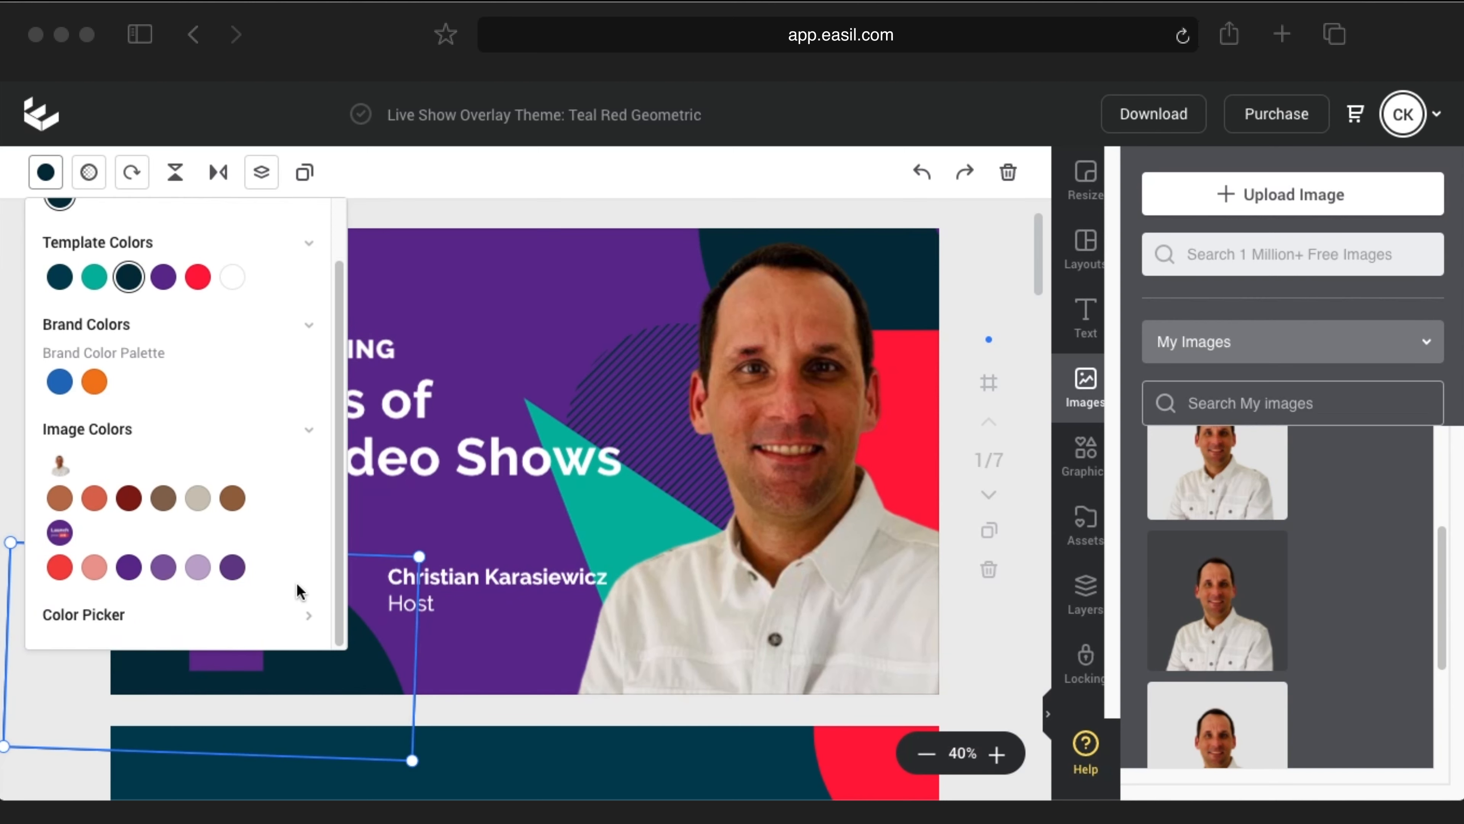
{"action": "left_click", "coordinate": [312, 629]}
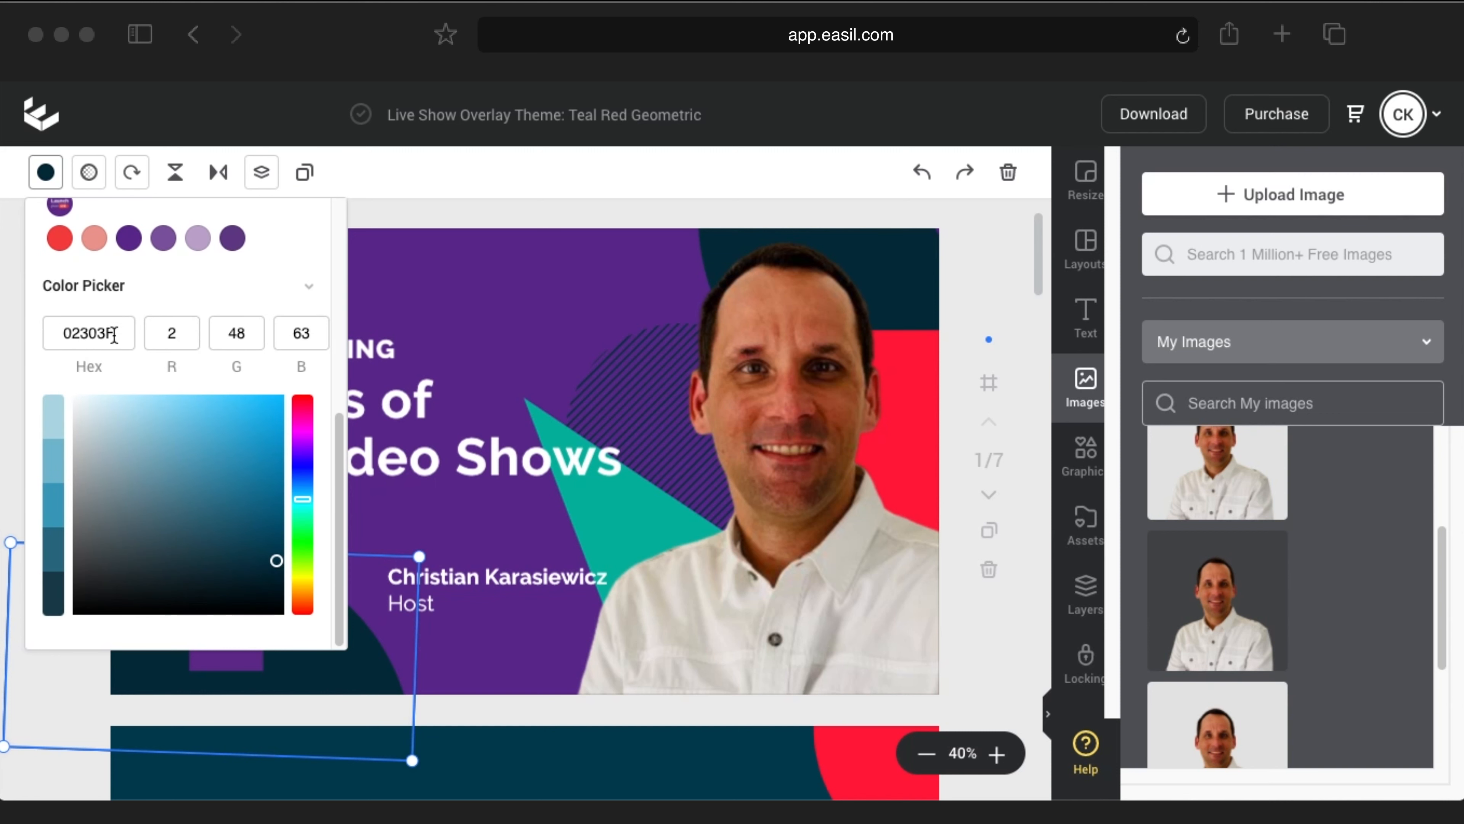
{"action": "left_click_drag", "start_coordinate": [275, 560], "coordinate": [280, 611]}
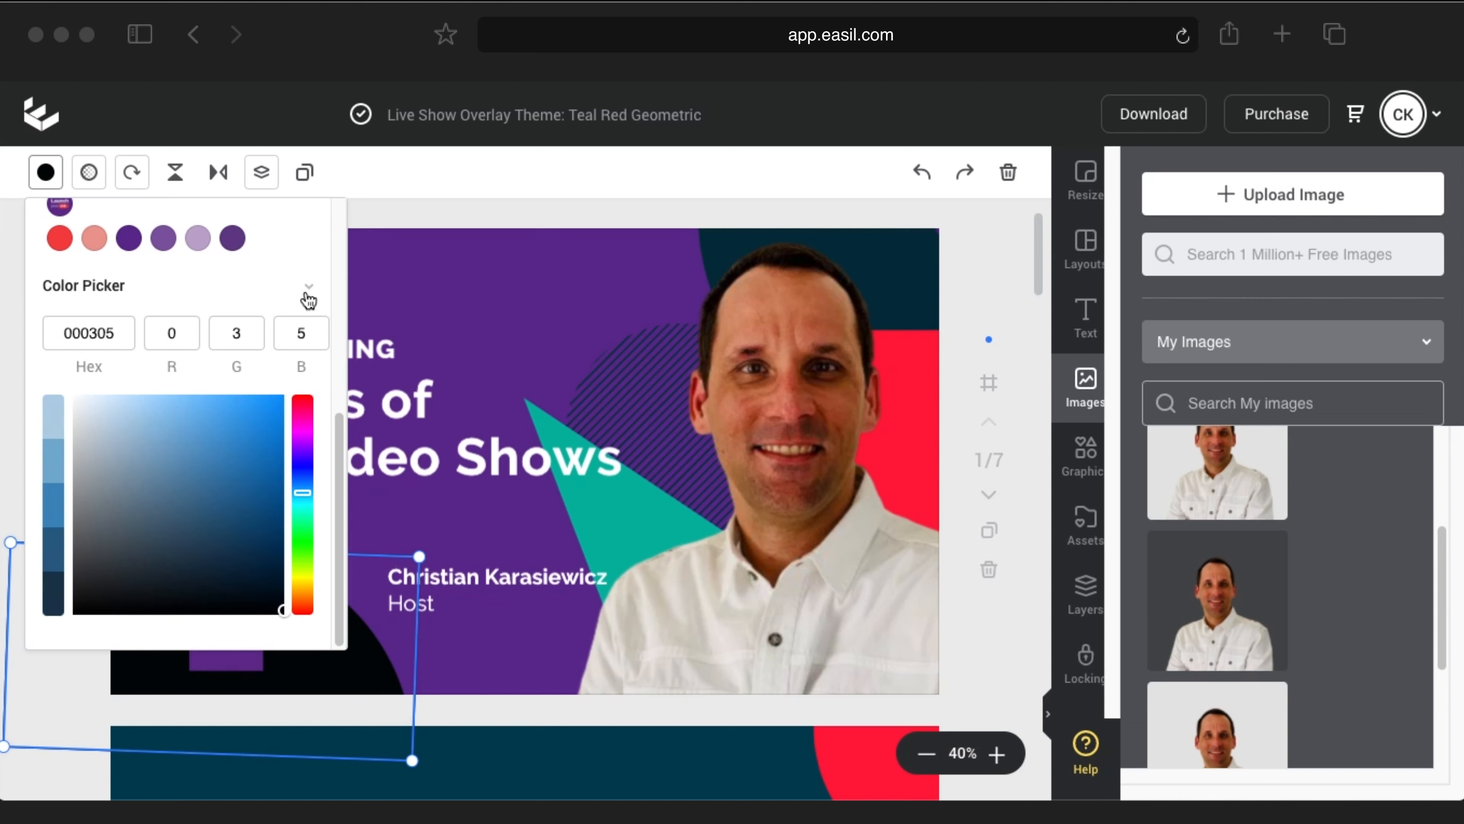
{"action": "left_click", "coordinate": [45, 172]}
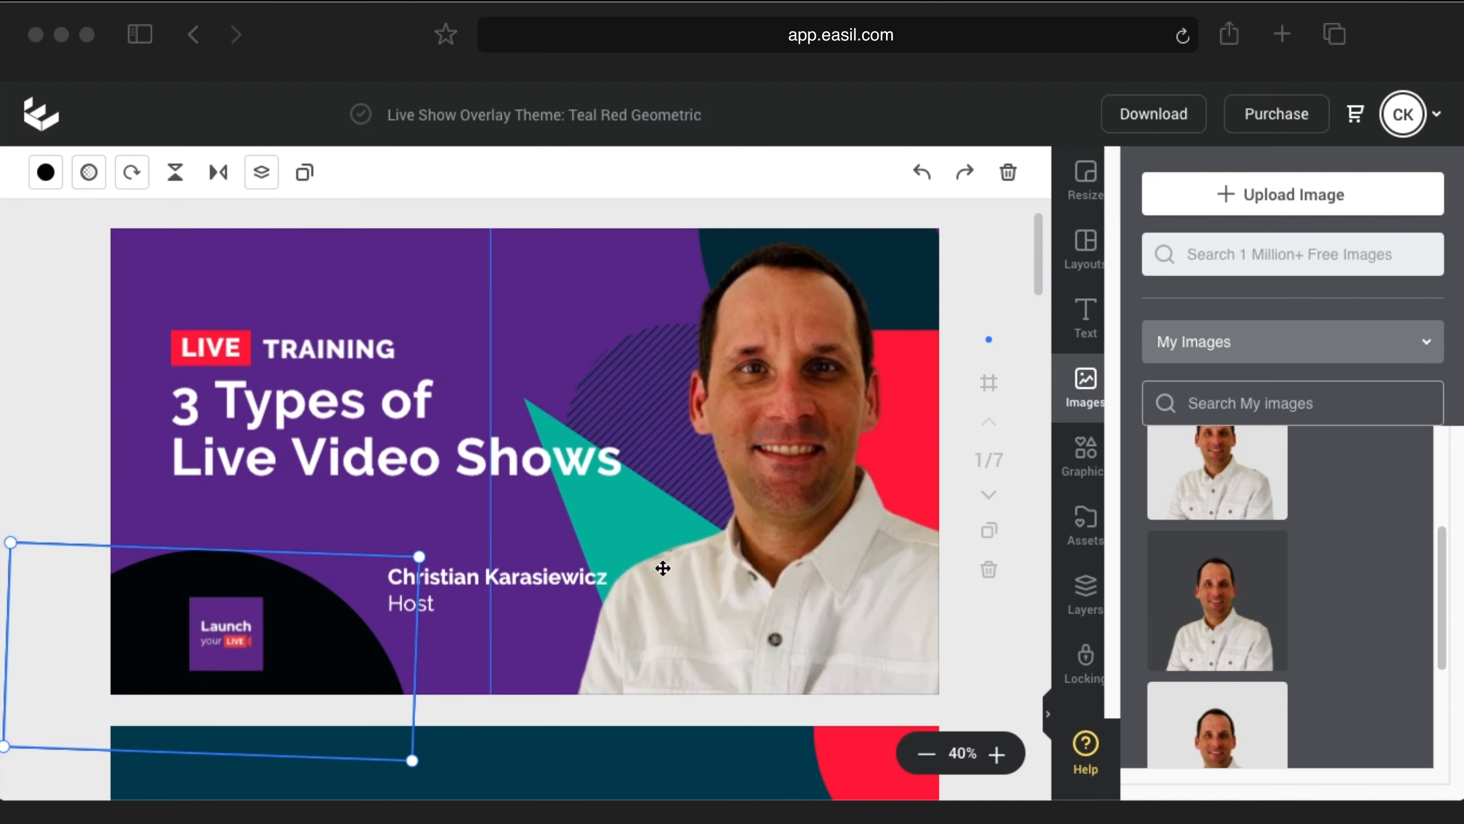
{"action": "left_click", "coordinate": [899, 262]}
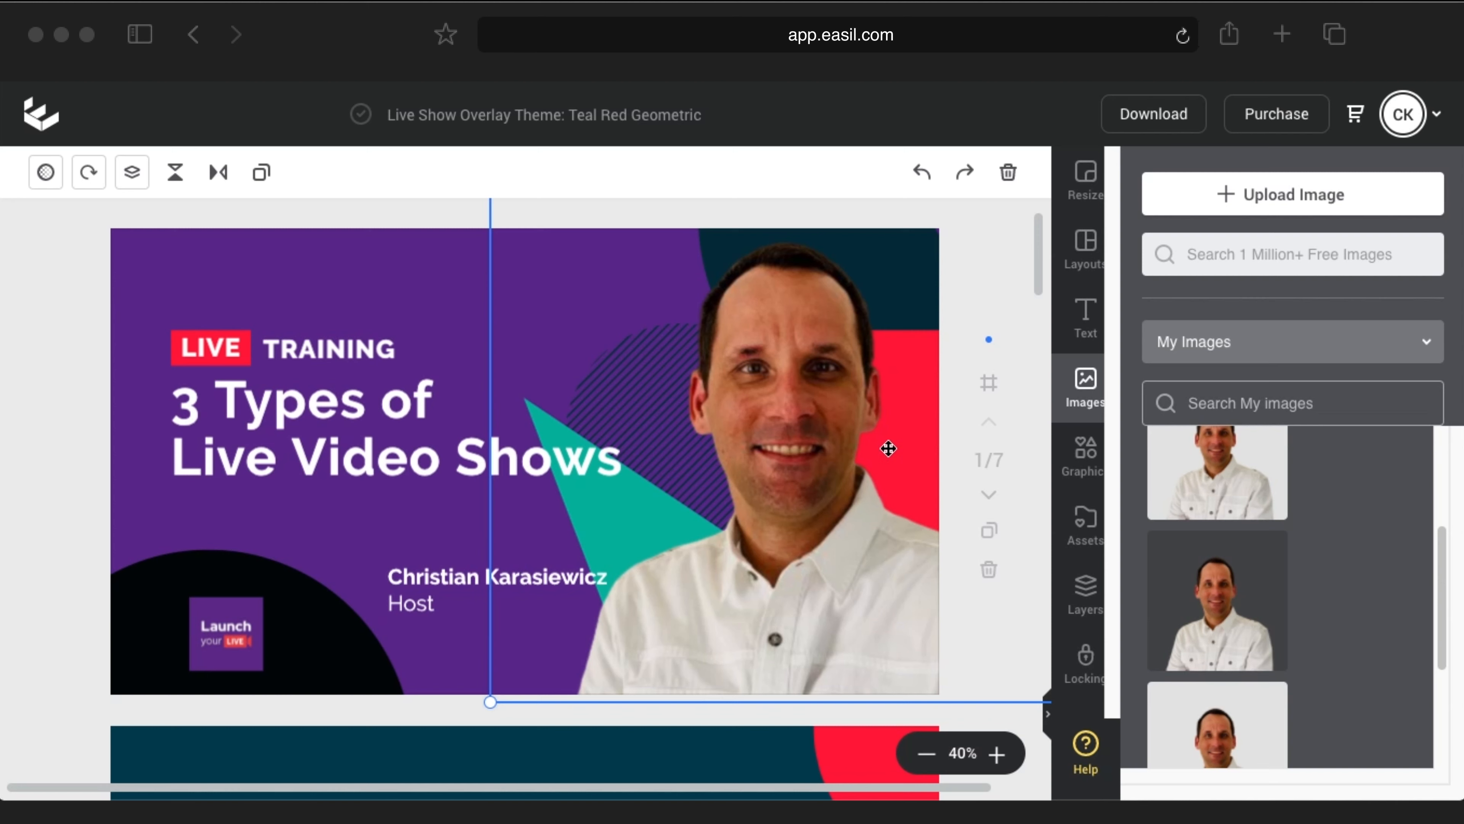
Step: Shift the host photo right, hide it in Layers, and make the triangle light purple
{"action": "left_click_drag", "start_coordinate": [767, 480], "coordinate": [944, 491]}
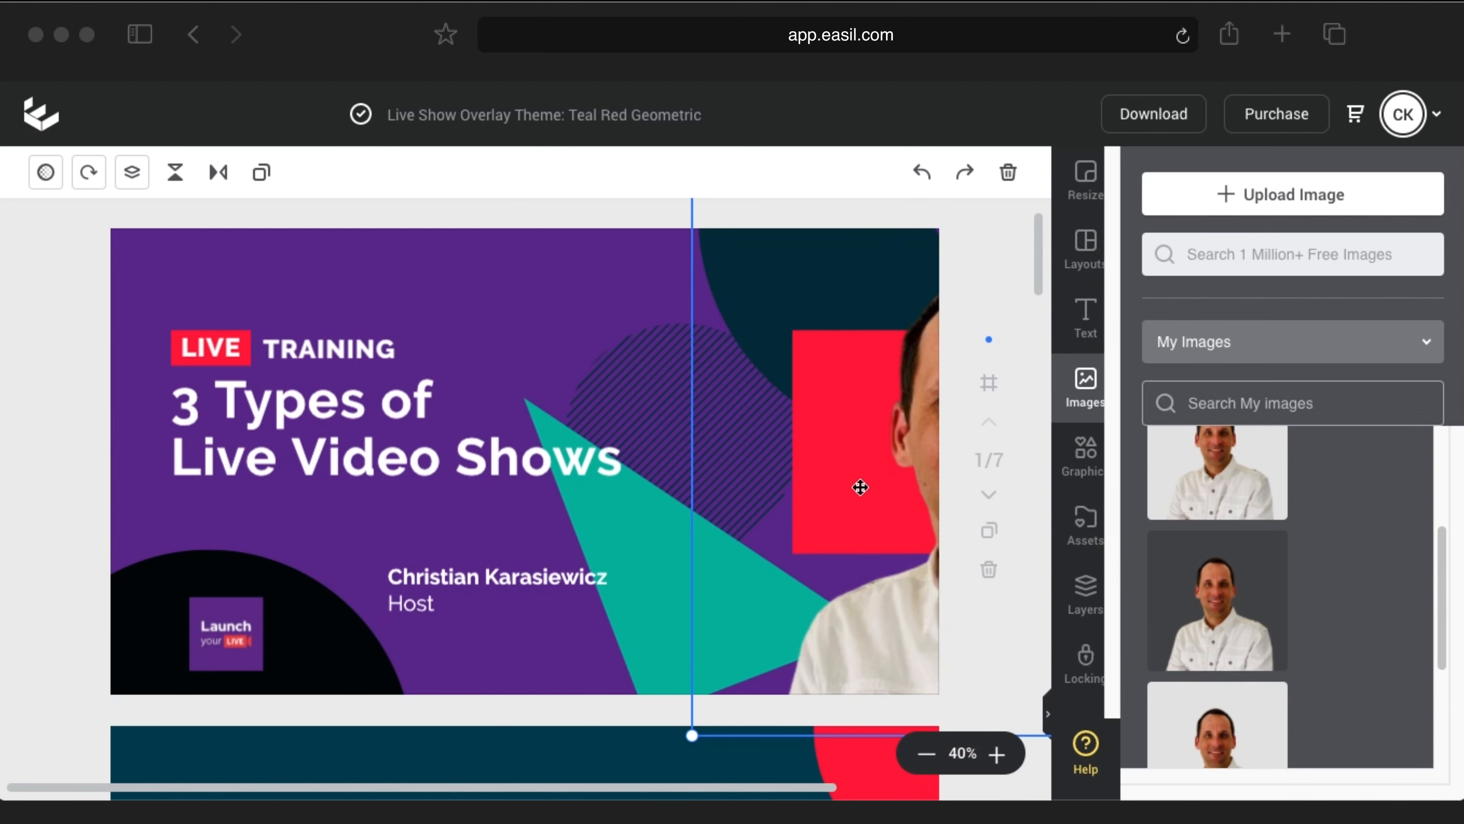
{"action": "left_click", "coordinate": [627, 608]}
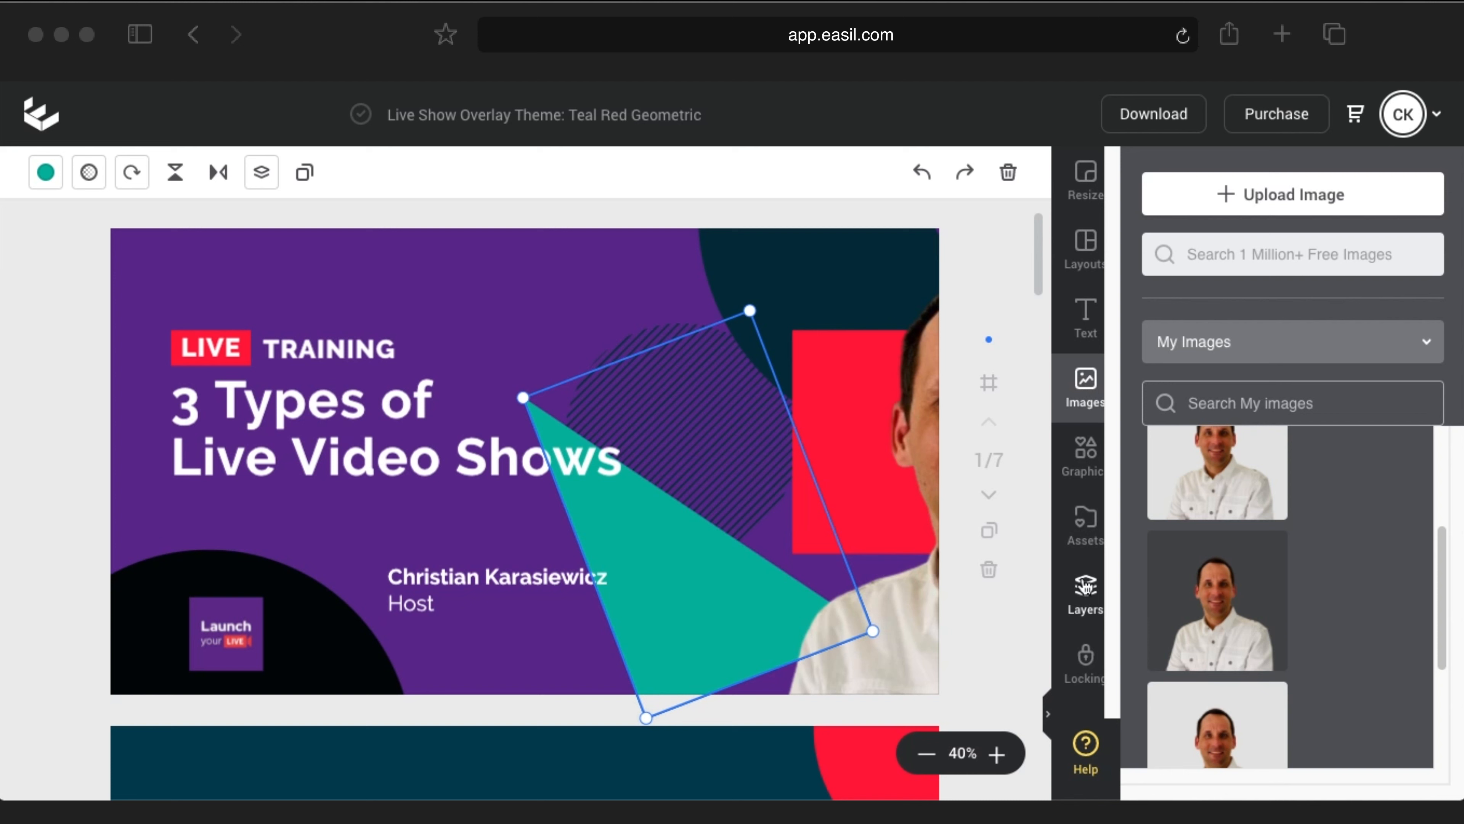
{"action": "left_click", "coordinate": [1083, 597]}
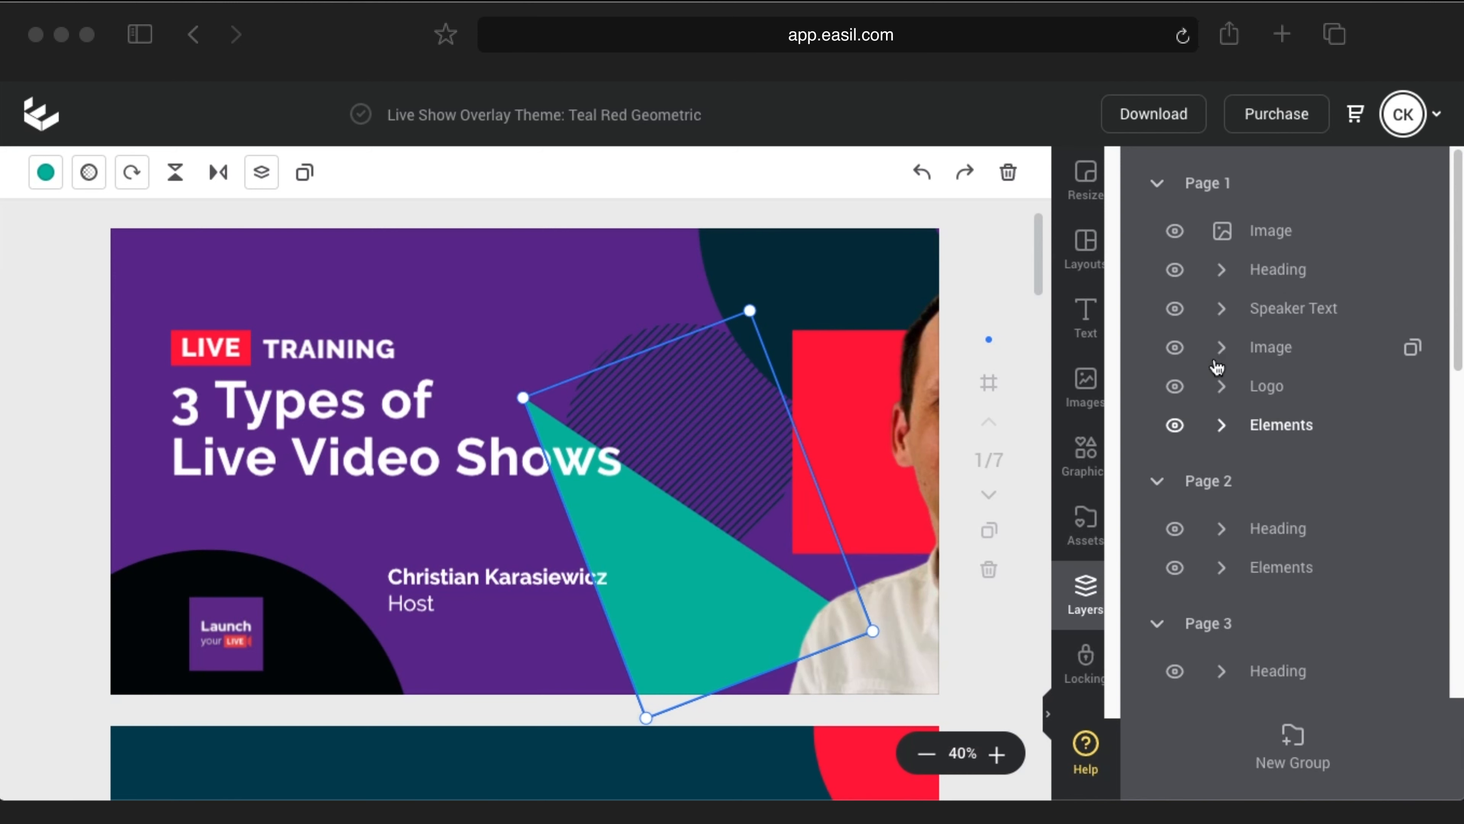
{"action": "left_click", "coordinate": [1175, 349]}
{"action": "left_click", "coordinate": [1175, 349]}
{"action": "left_click", "coordinate": [1174, 349]}
{"action": "left_click", "coordinate": [1174, 349]}
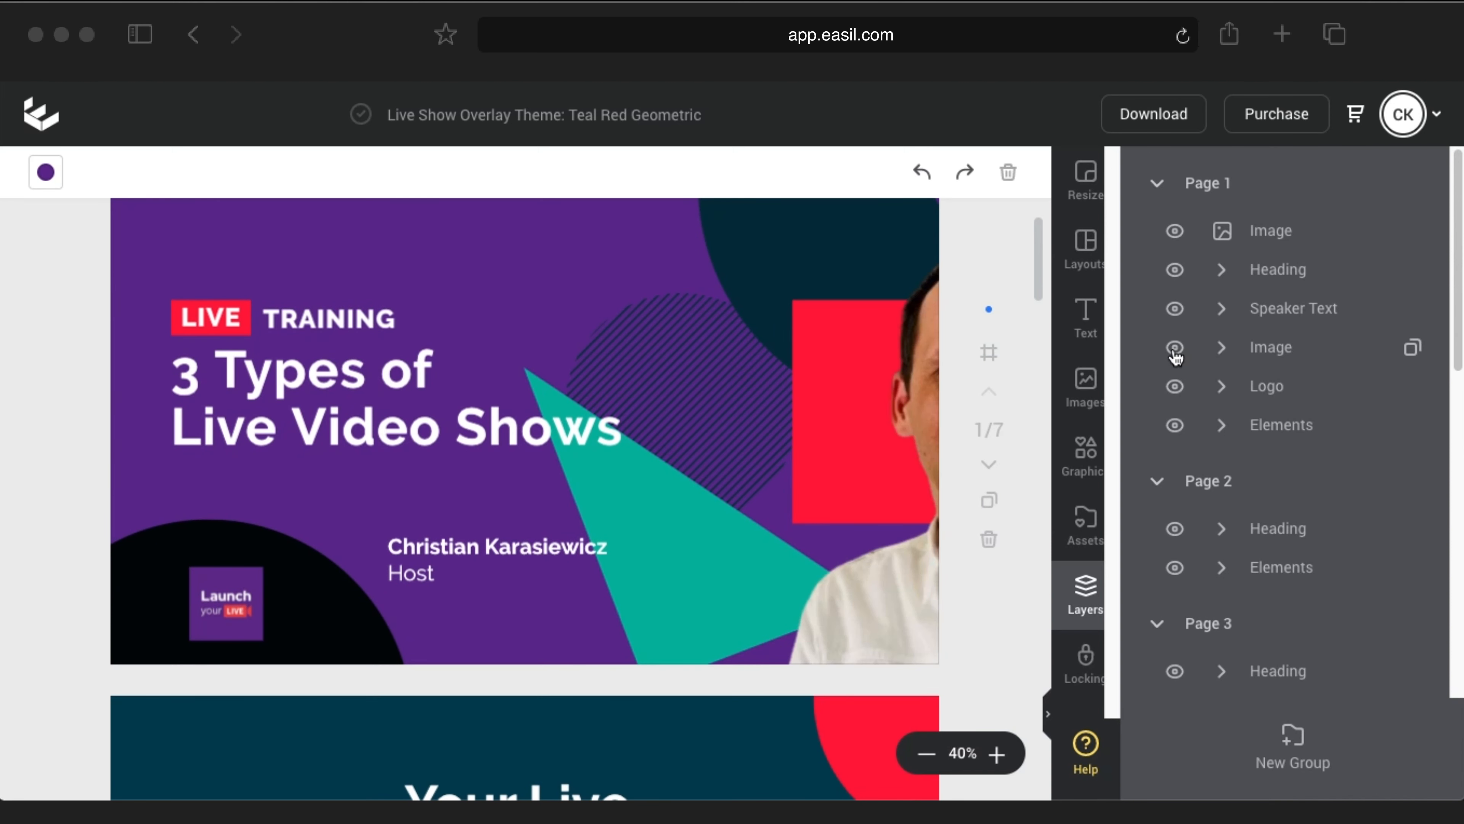
{"action": "left_click", "coordinate": [1175, 349]}
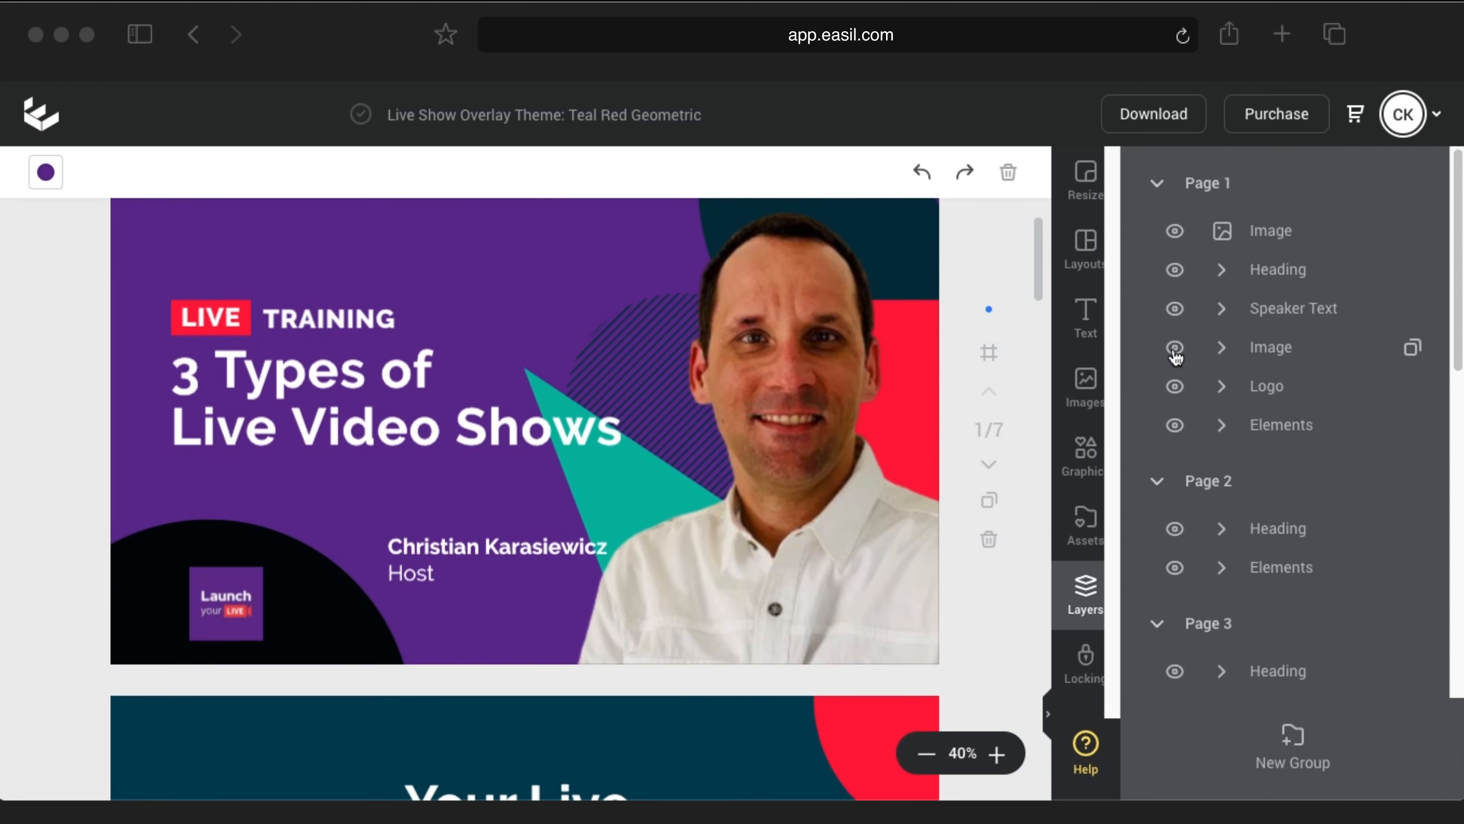
{"action": "left_click", "coordinate": [1175, 349]}
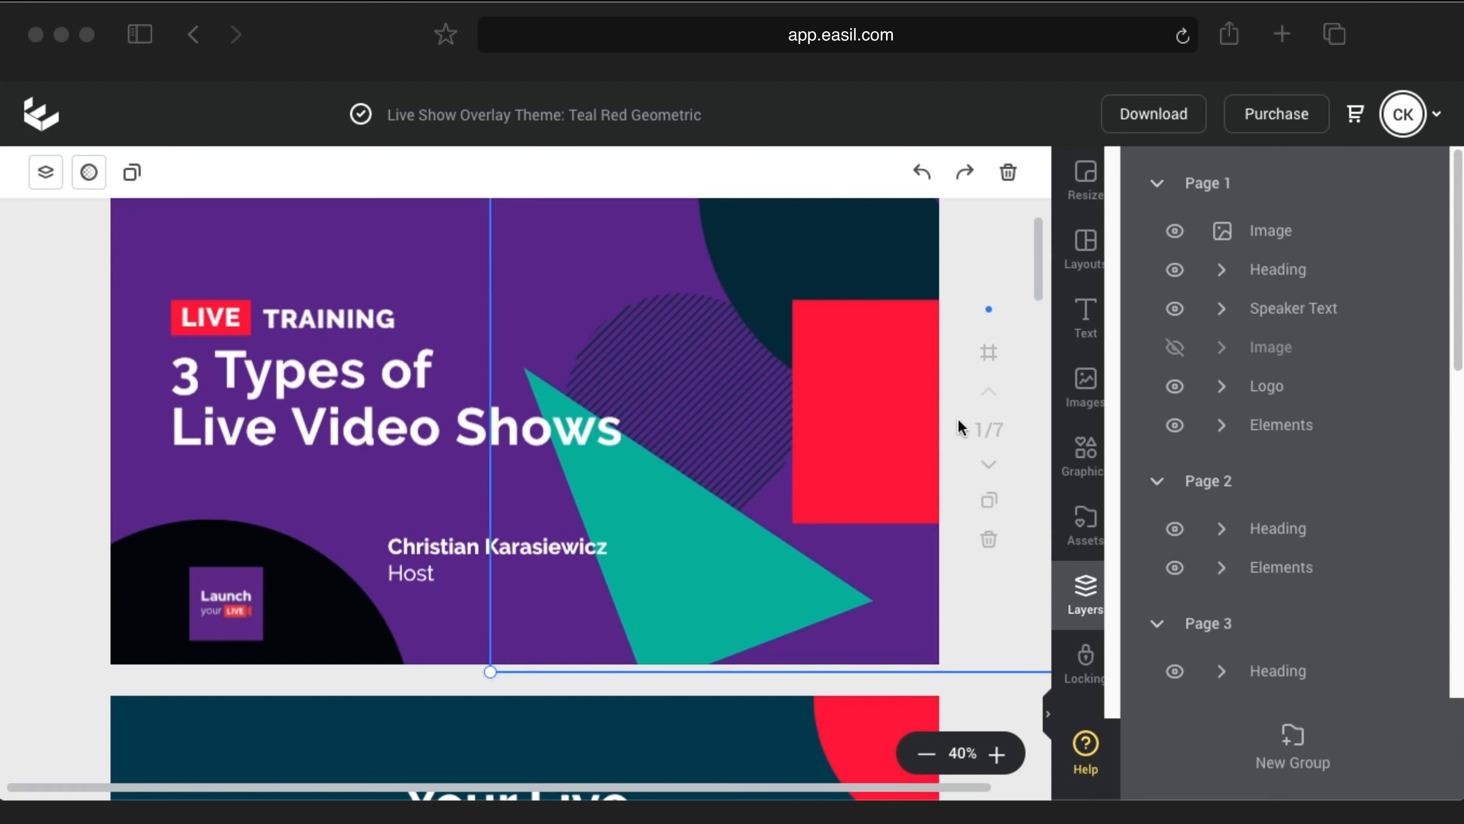
{"action": "left_click", "coordinate": [719, 579]}
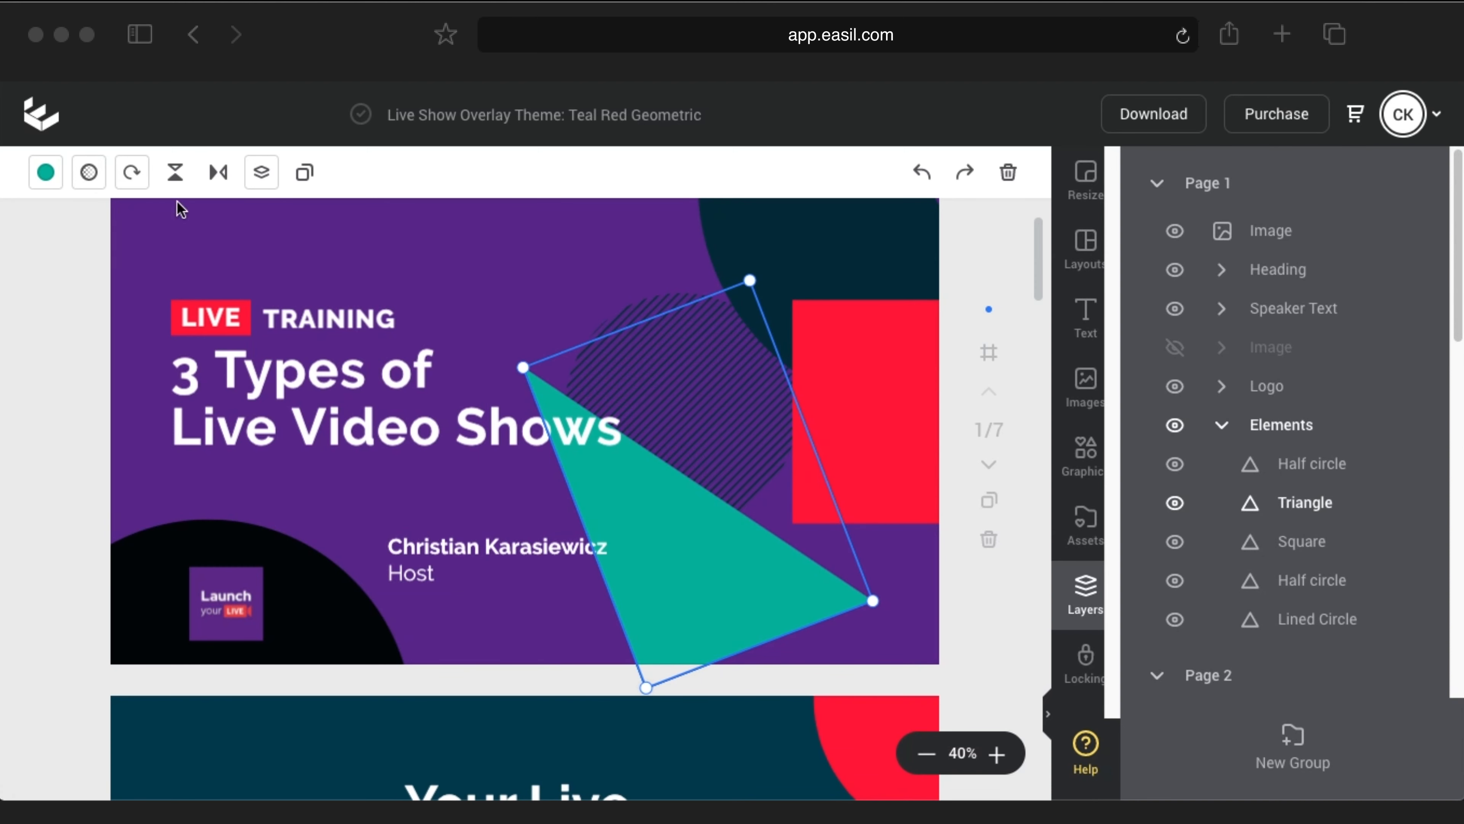
{"action": "left_click", "coordinate": [45, 172]}
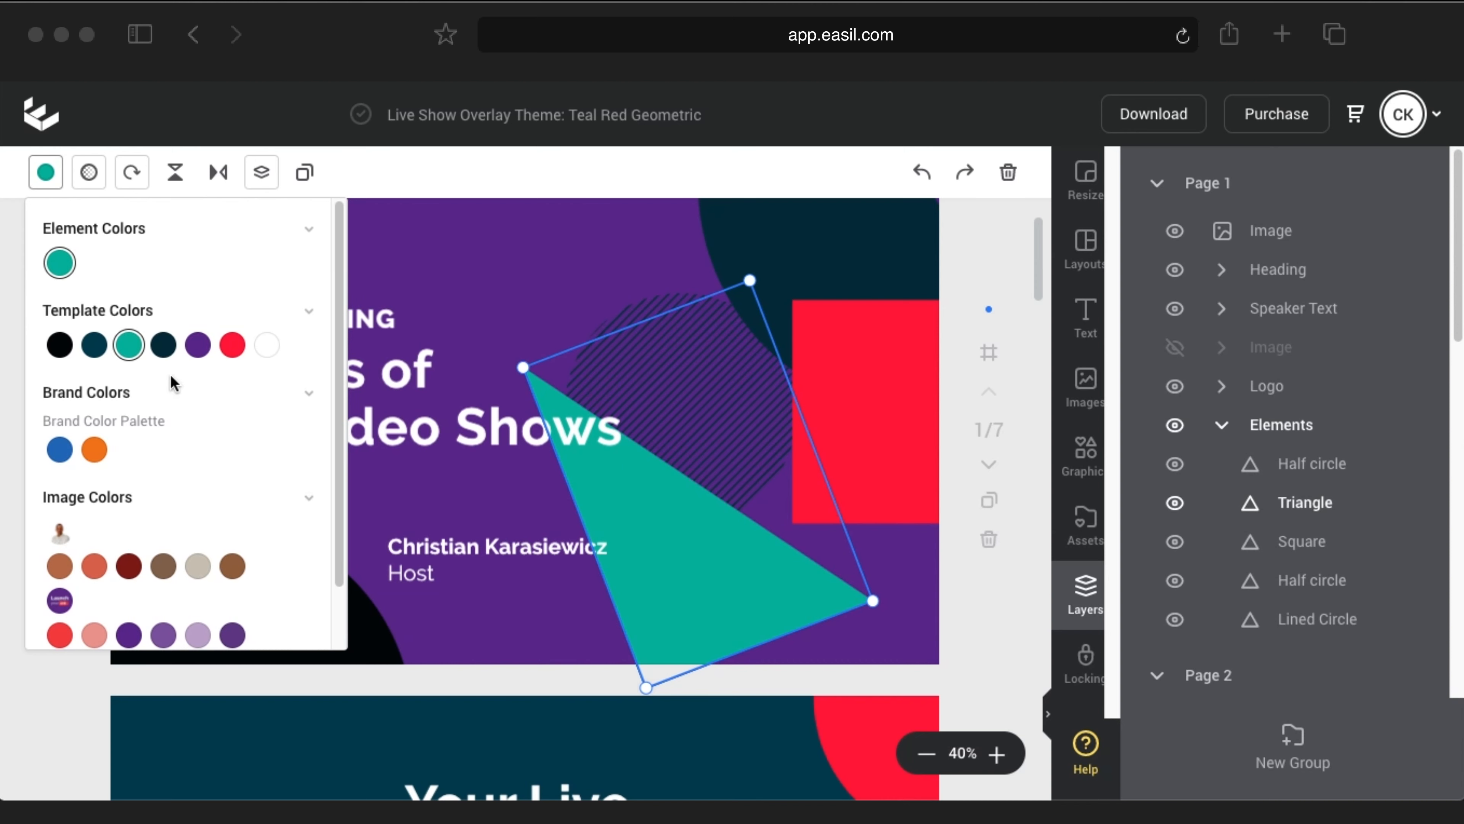
{"action": "left_click", "coordinate": [196, 636]}
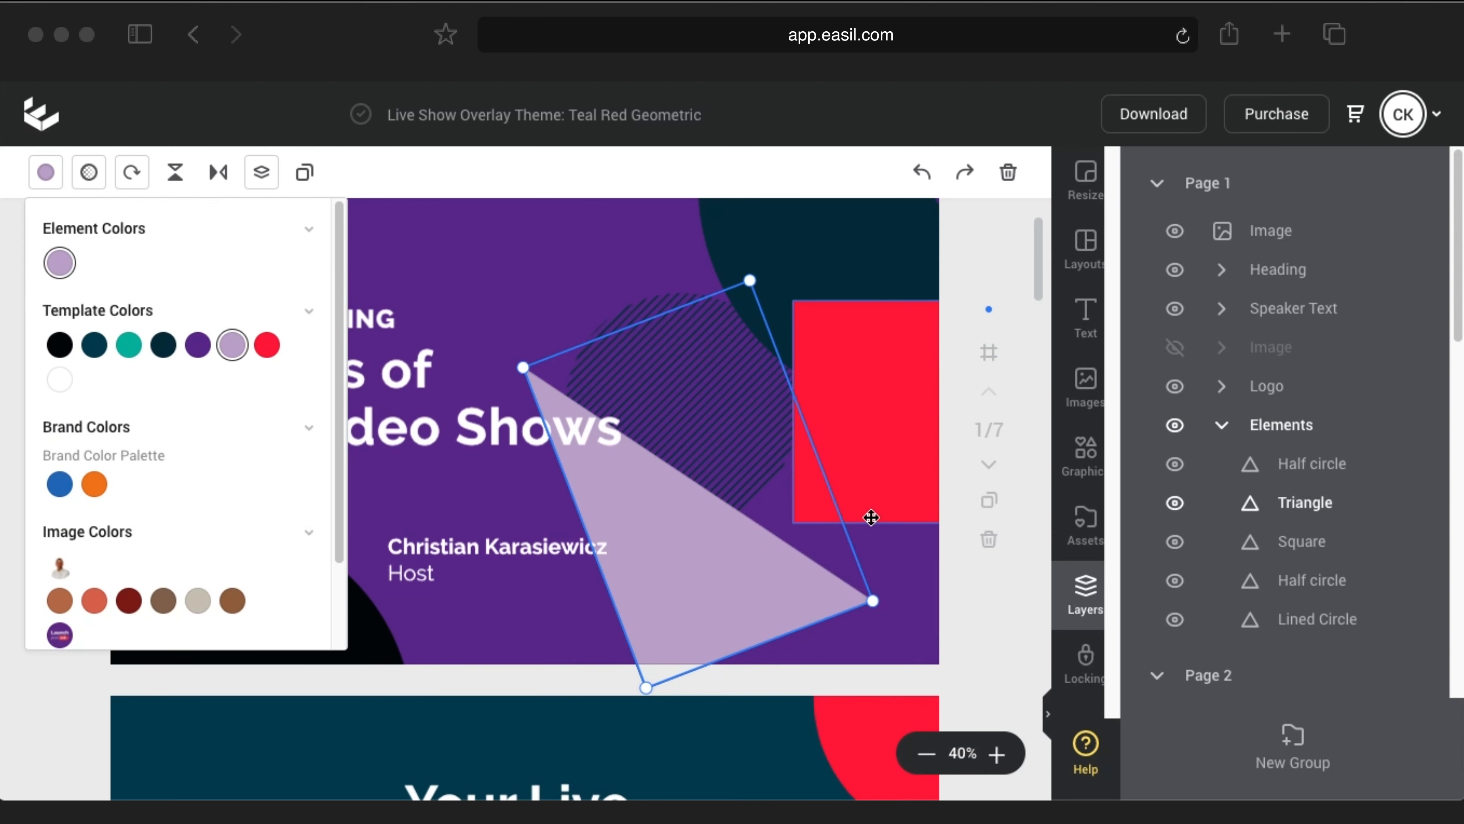
Step: Make the top-right half circle pure black (000000) and show the host photo again
{"action": "left_click", "coordinate": [856, 233]}
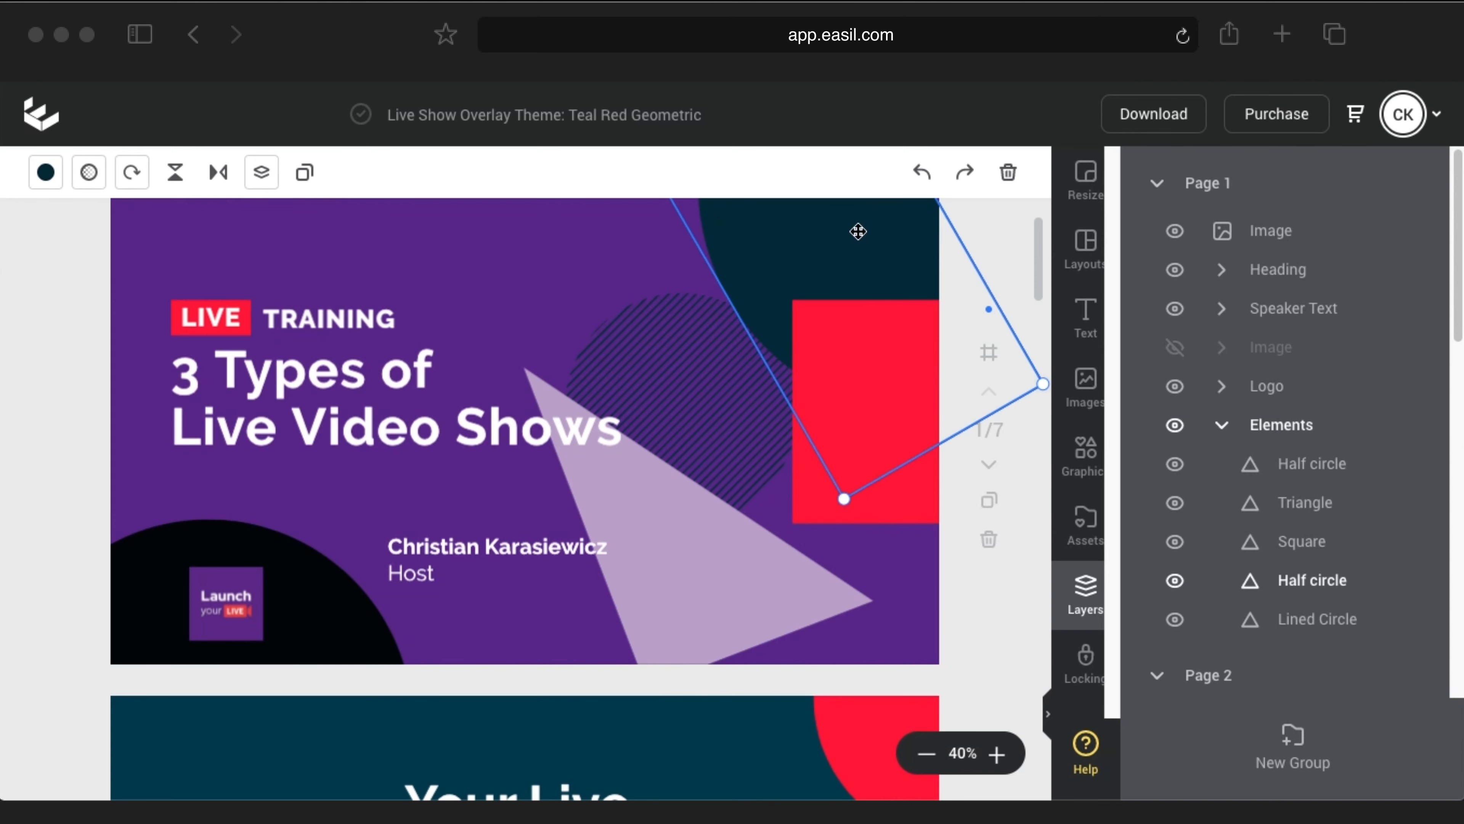
{"action": "left_click", "coordinate": [61, 176]}
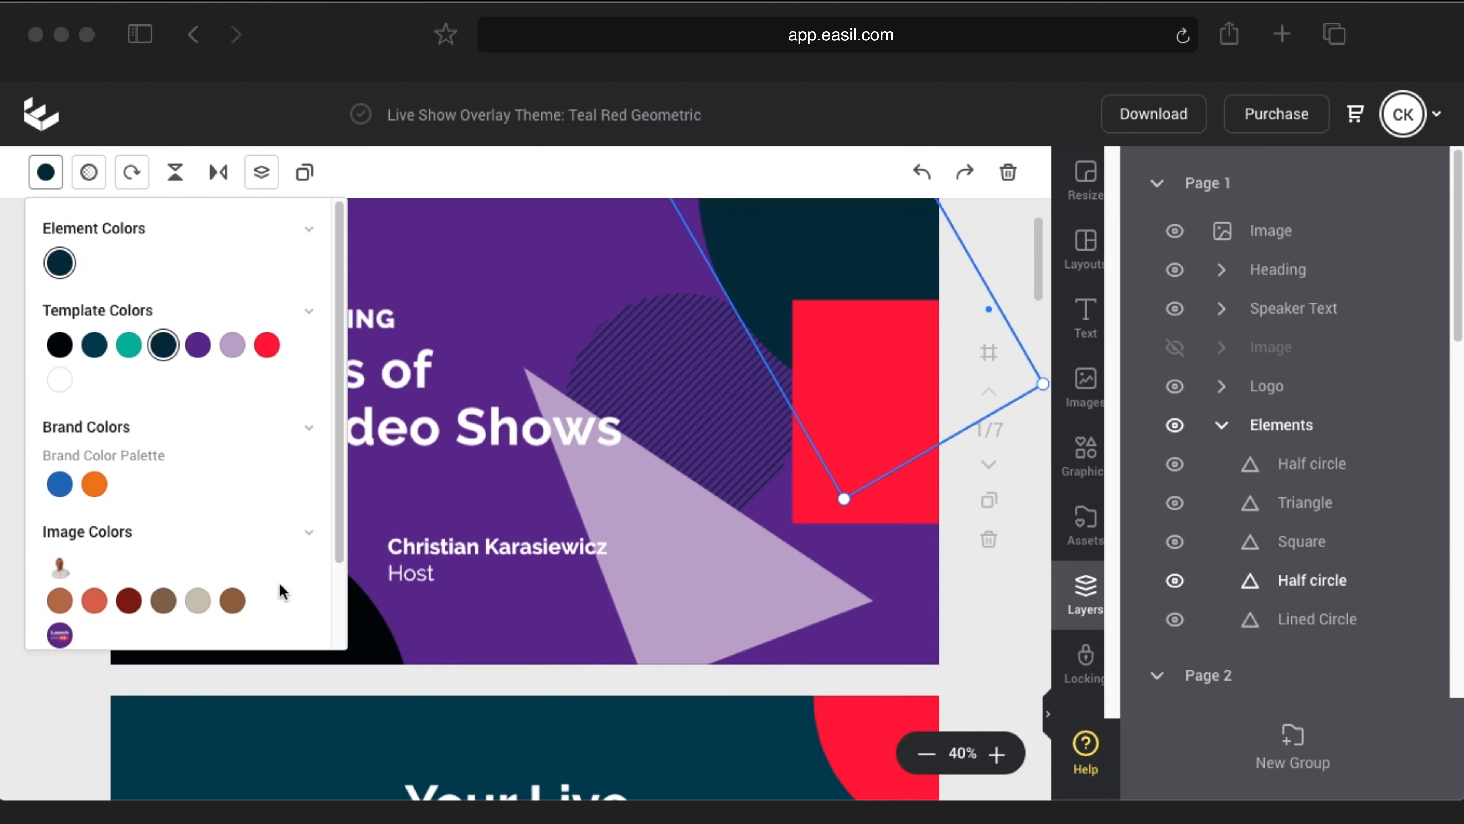
{"action": "scroll", "coordinate": [282, 594], "scroll_direction": "down", "scroll_amount": 2}
{"action": "left_click", "coordinate": [309, 617]}
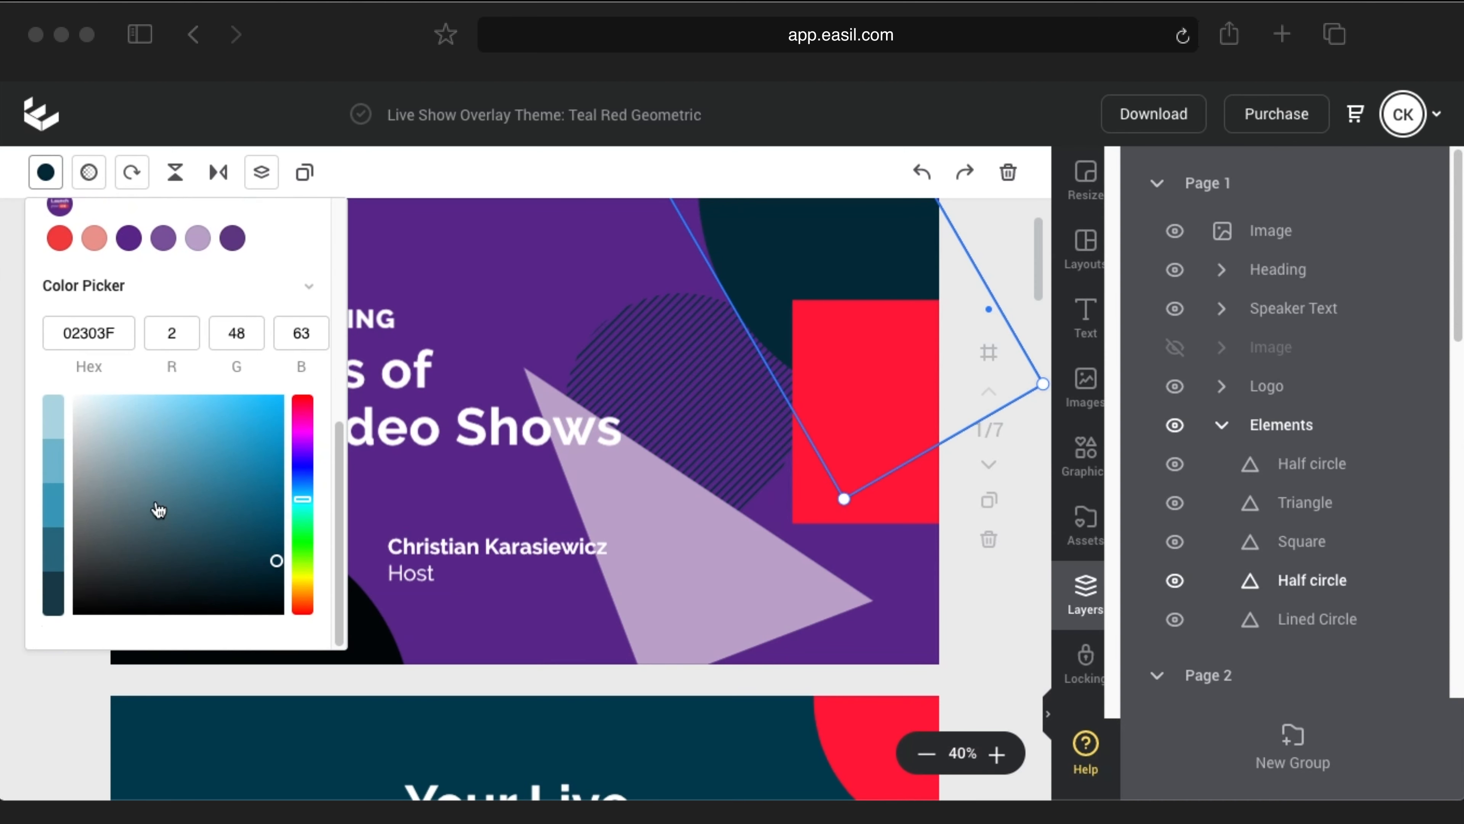
{"action": "left_click", "coordinate": [111, 333]}
{"action": "left_click_drag", "start_coordinate": [111, 333], "coordinate": [74, 334]}
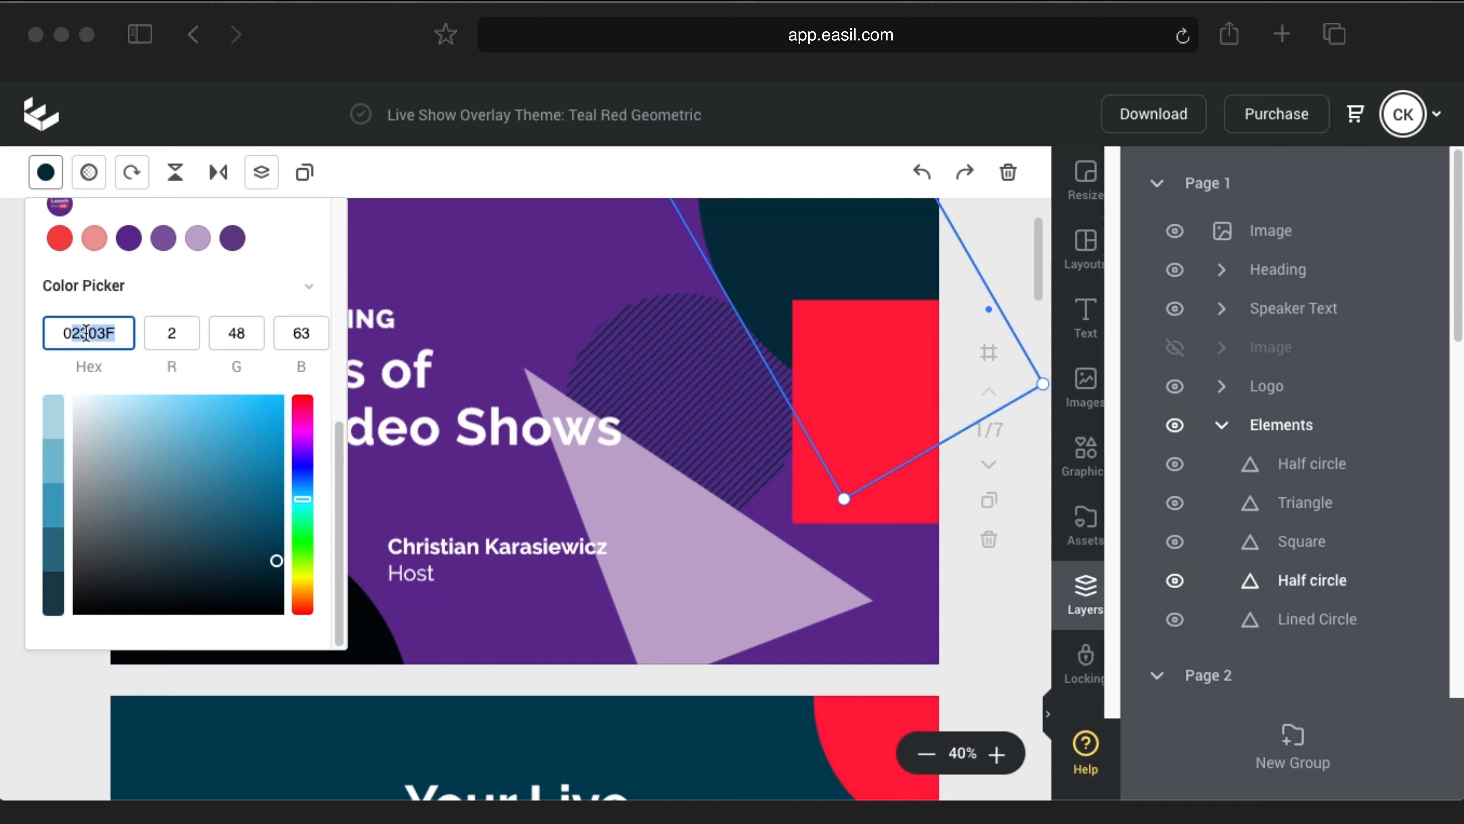
{"action": "type", "text": "000000"}
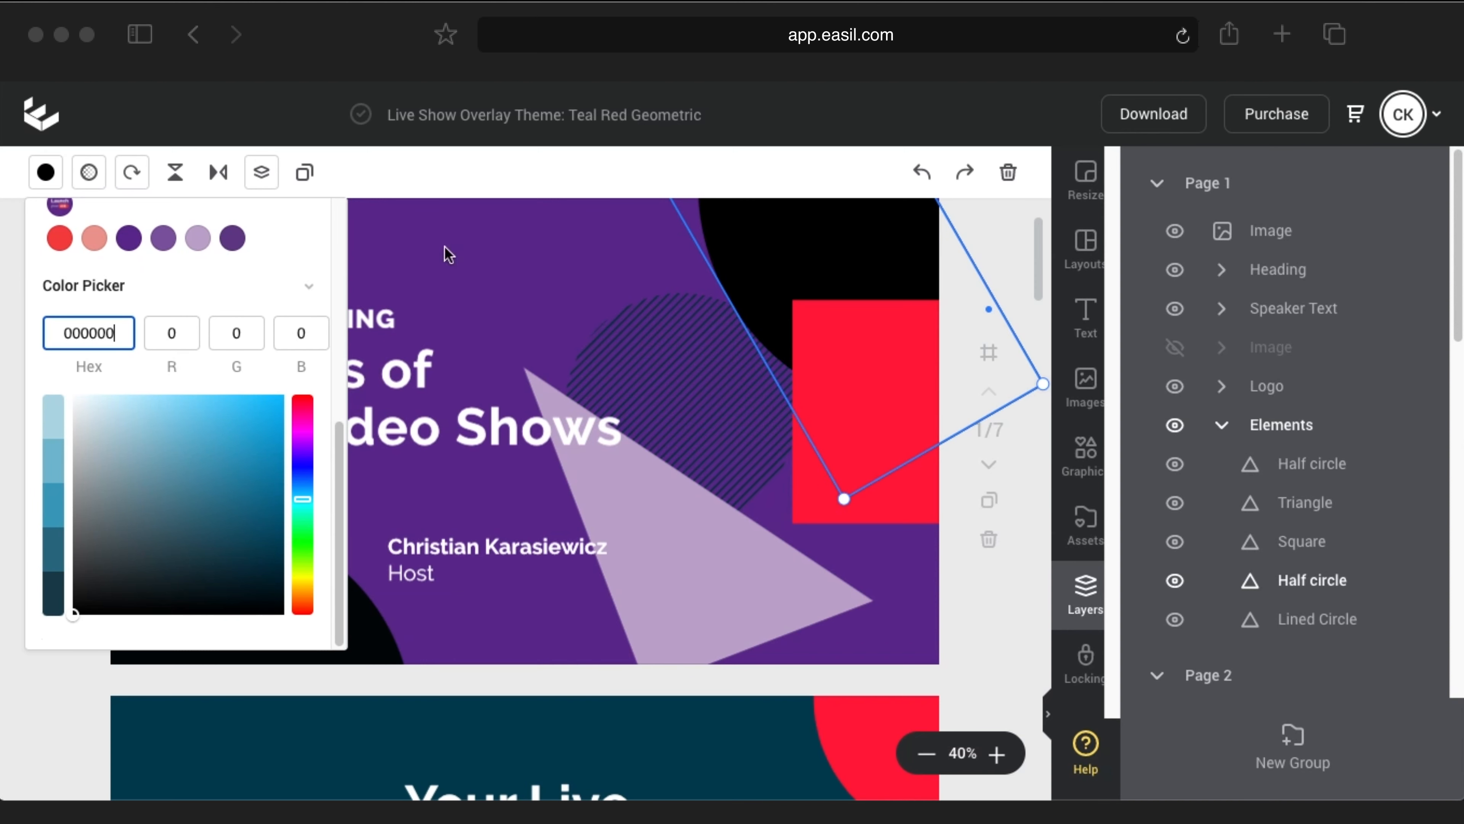
{"action": "left_click", "coordinate": [459, 256]}
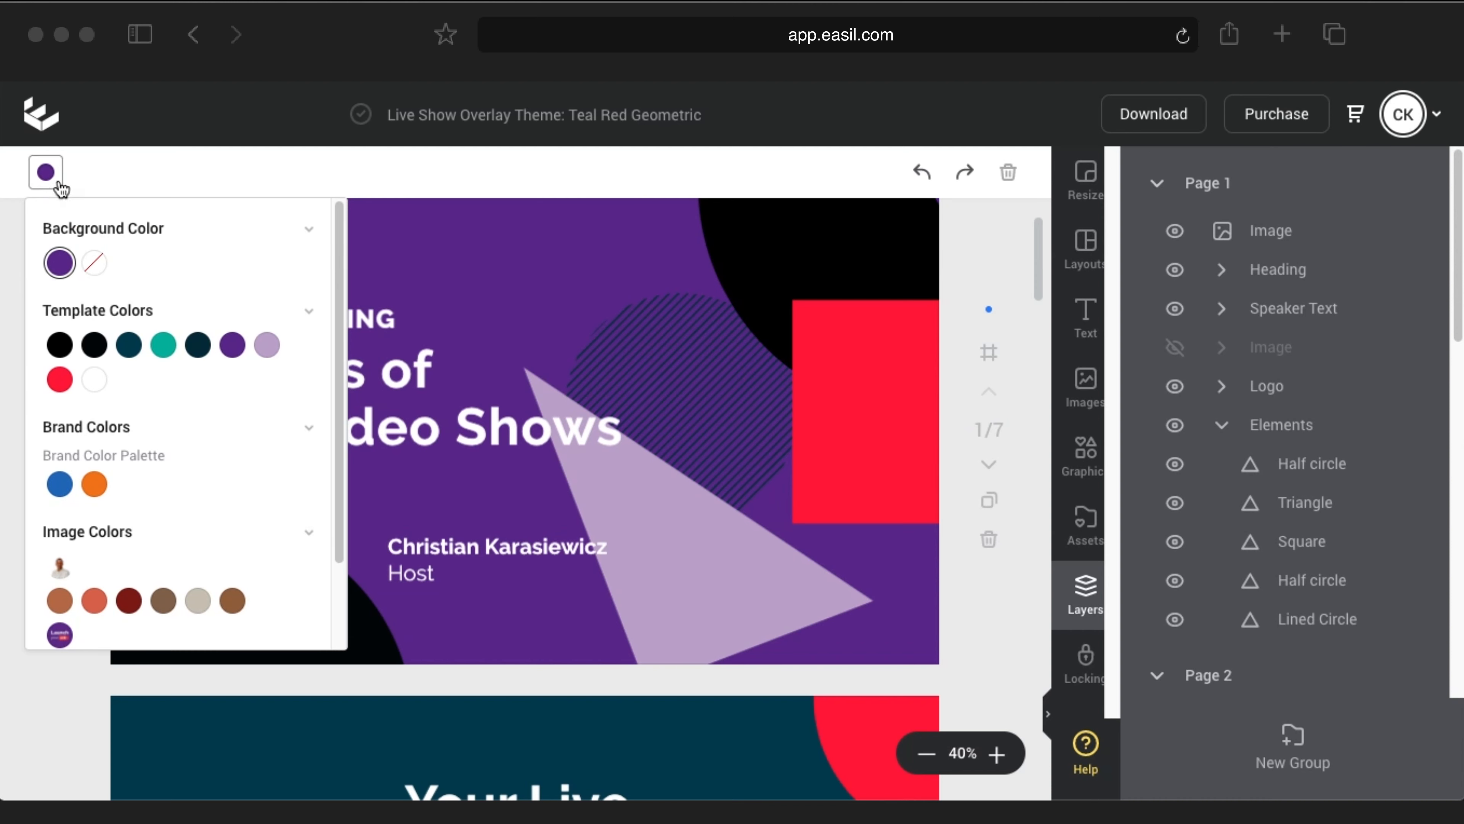
{"action": "left_click", "coordinate": [46, 173]}
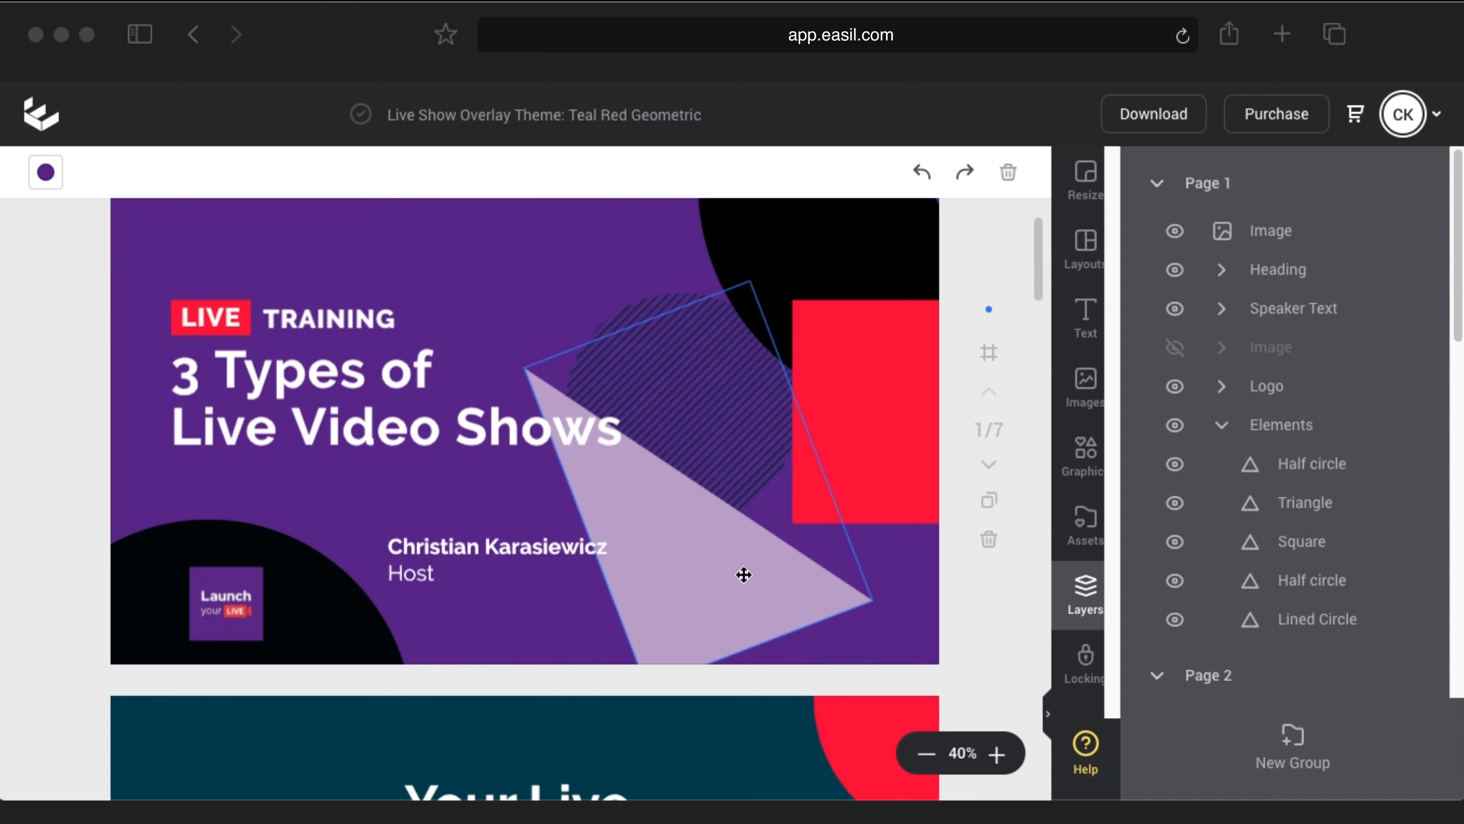
{"action": "left_click", "coordinate": [1175, 348]}
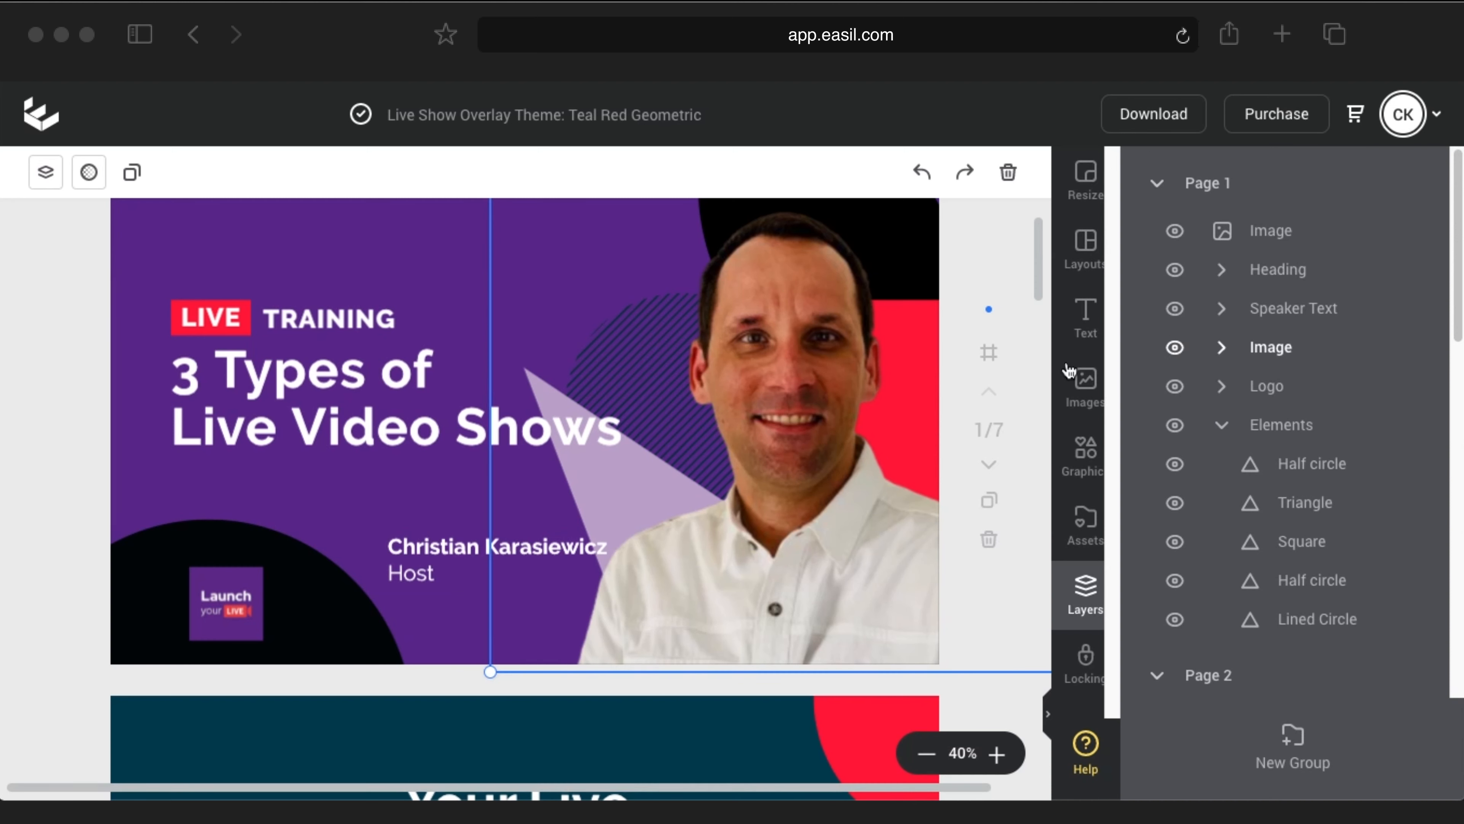
{"action": "left_click", "coordinate": [962, 623]}
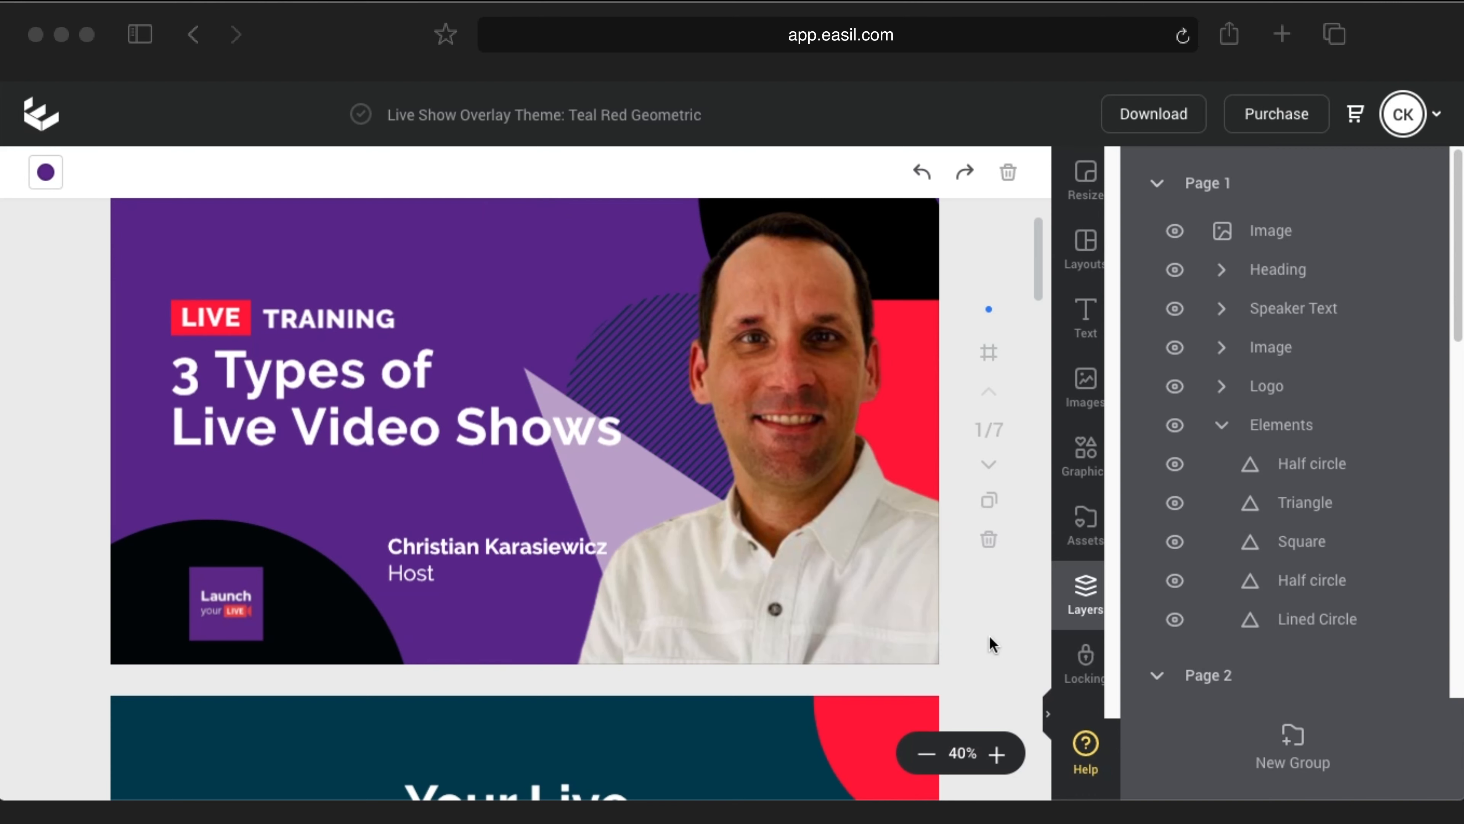
Step: Recolour page 2's teal triangle light purple
{"action": "scroll", "coordinate": [988, 635], "scroll_direction": "down", "scroll_amount": 6}
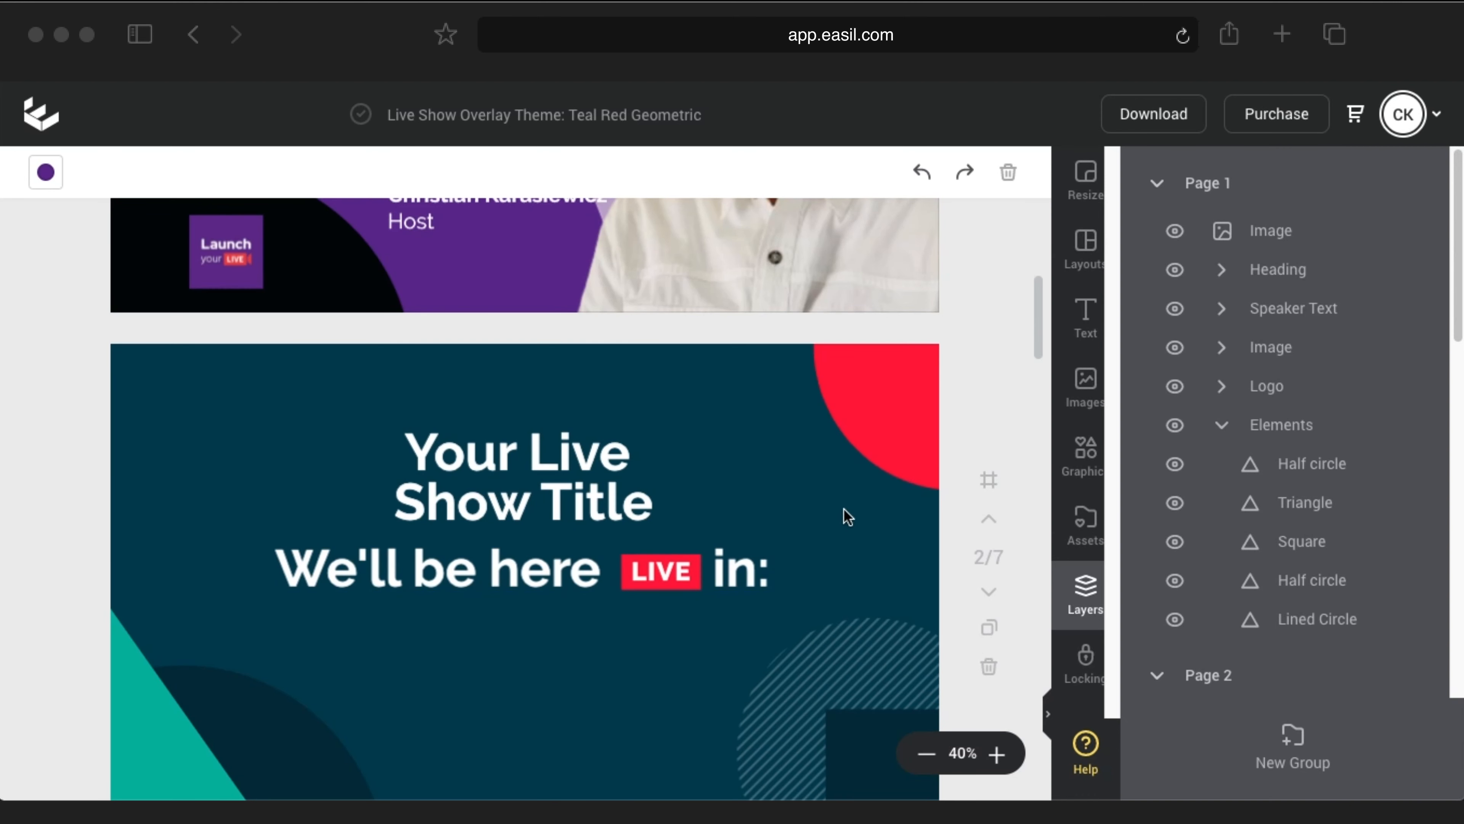
{"action": "scroll", "coordinate": [772, 478], "scroll_direction": "down", "scroll_amount": 1}
{"action": "left_click", "coordinate": [154, 687]}
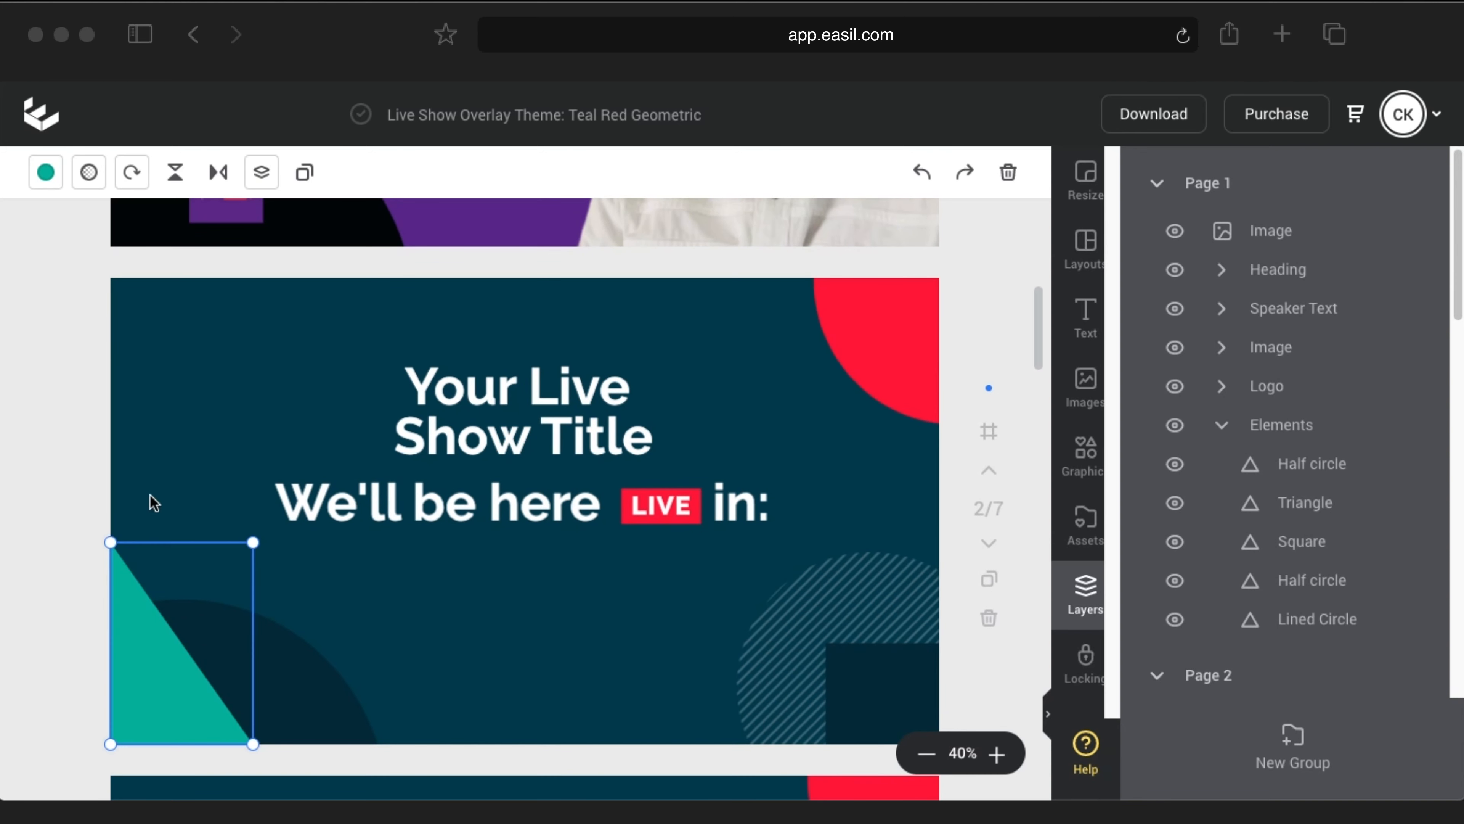
{"action": "left_click", "coordinate": [45, 172]}
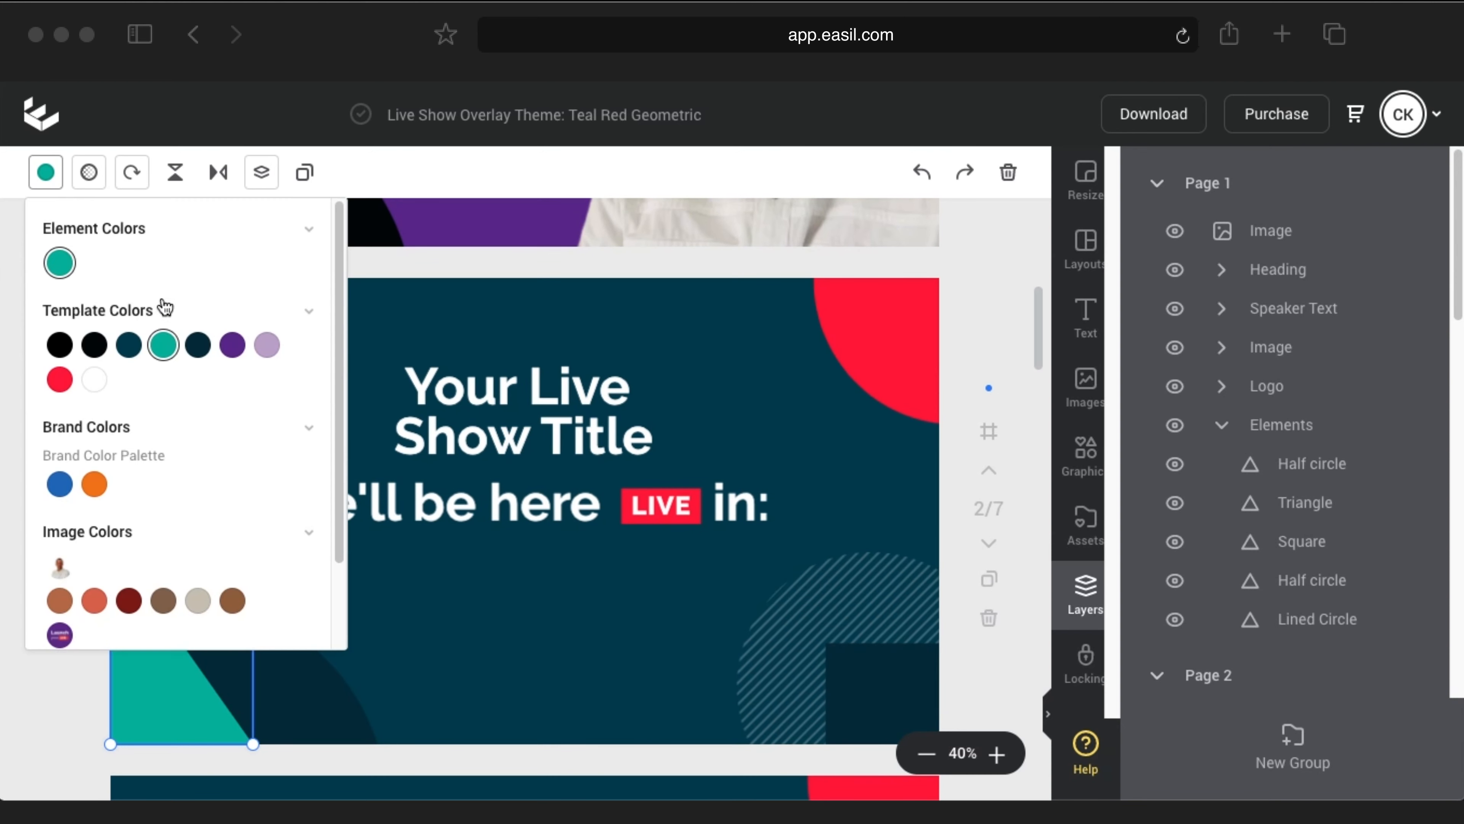
{"action": "left_click", "coordinate": [264, 347]}
{"action": "left_click", "coordinate": [351, 305]}
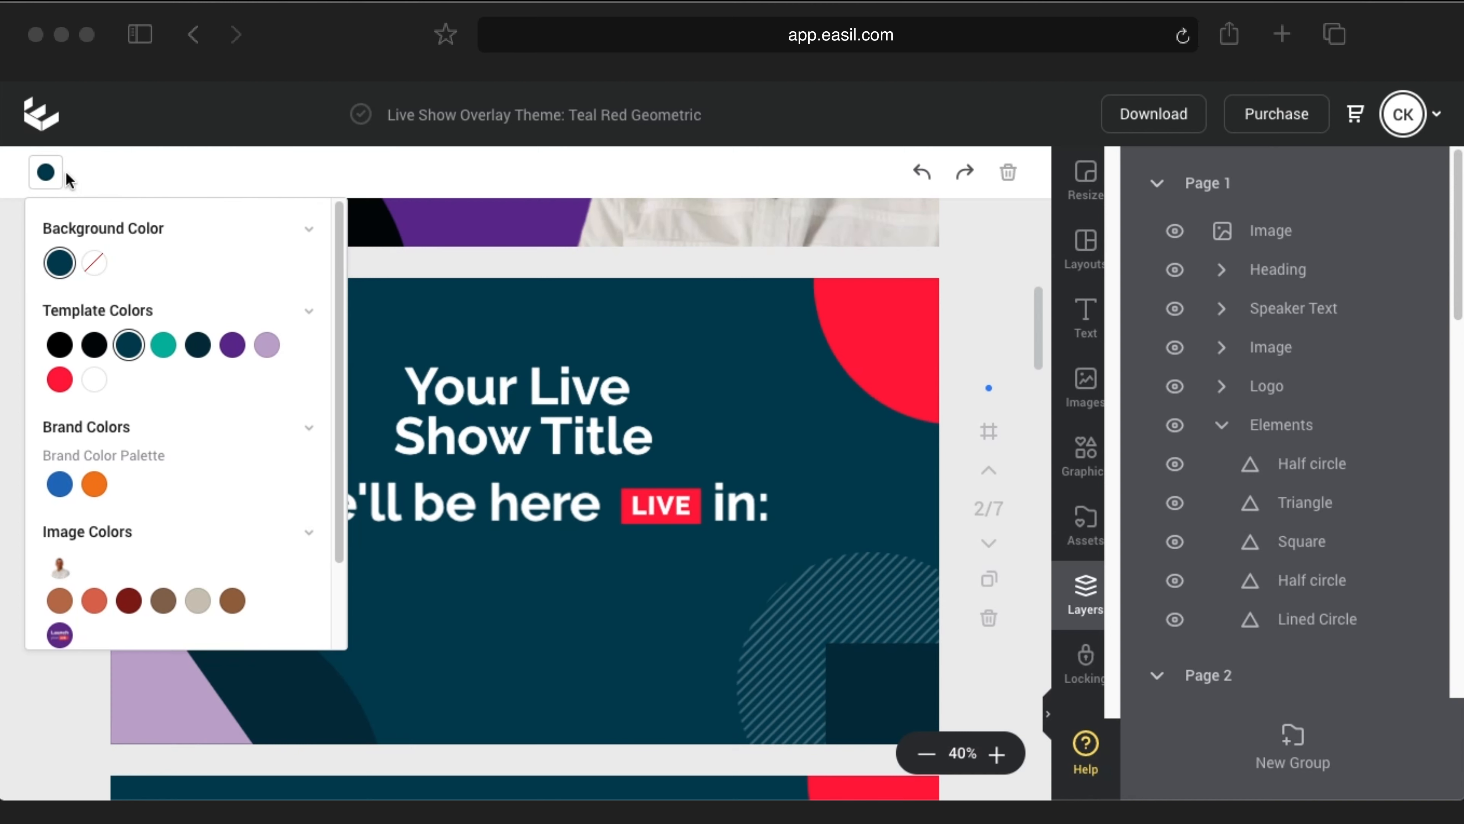
{"action": "left_click", "coordinate": [63, 177]}
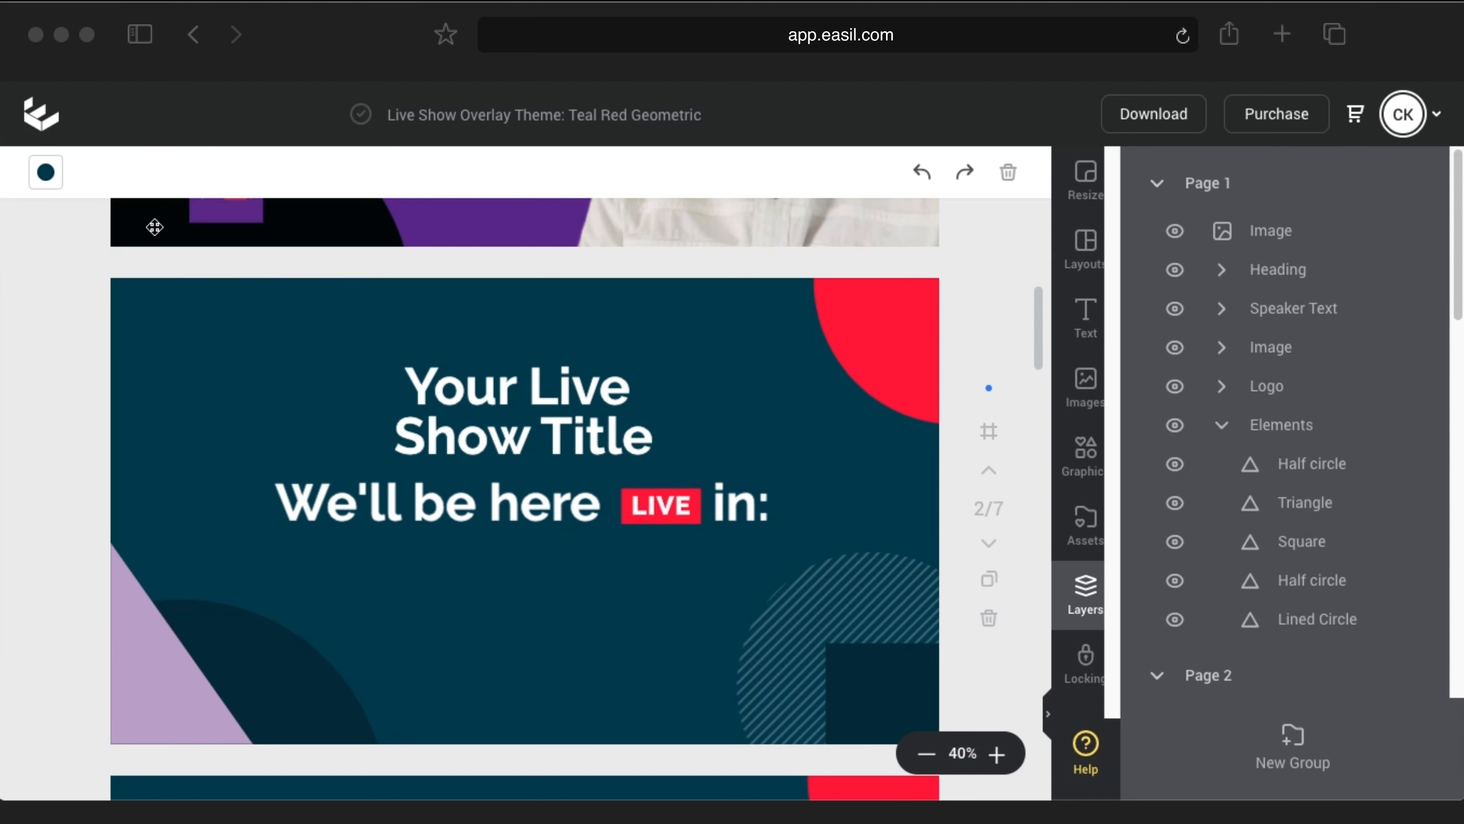
Step: Set page 2's background to a darker purple
{"action": "left_click", "coordinate": [49, 182]}
{"action": "scroll", "coordinate": [223, 404], "scroll_direction": "down", "scroll_amount": 2}
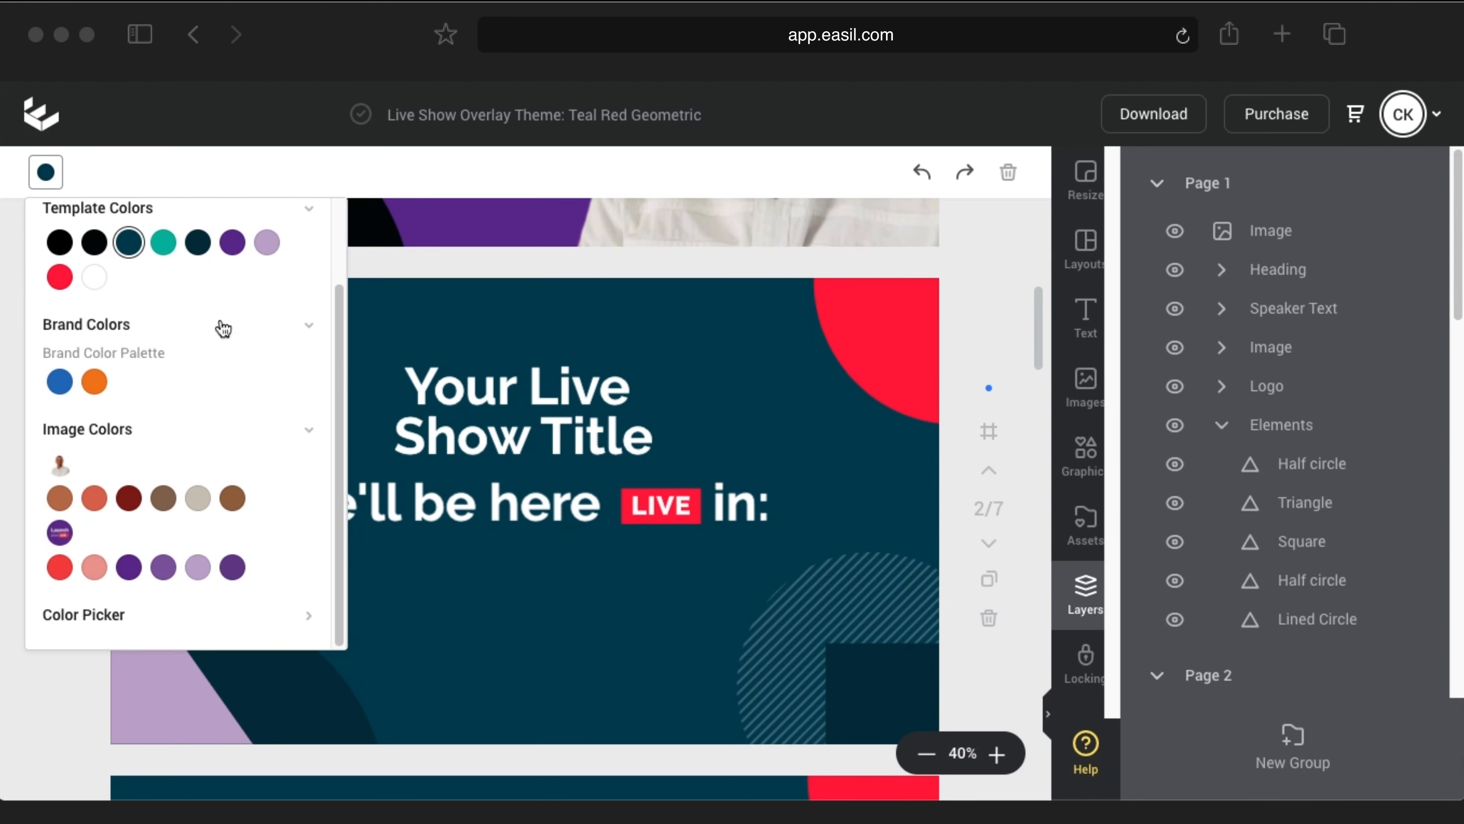
{"action": "left_click", "coordinate": [232, 242]}
{"action": "left_click", "coordinate": [167, 571]}
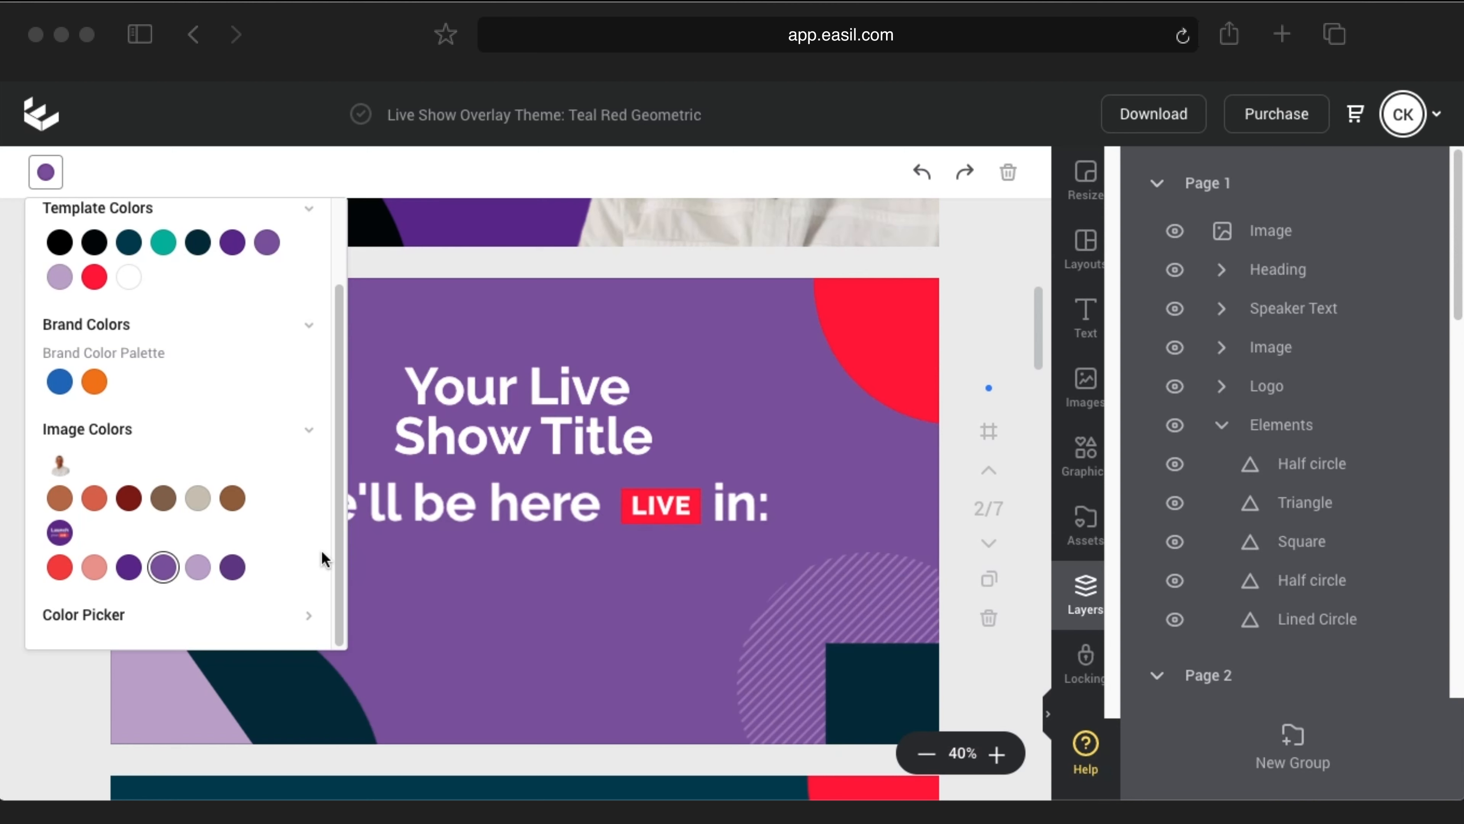
{"action": "left_click", "coordinate": [129, 567]}
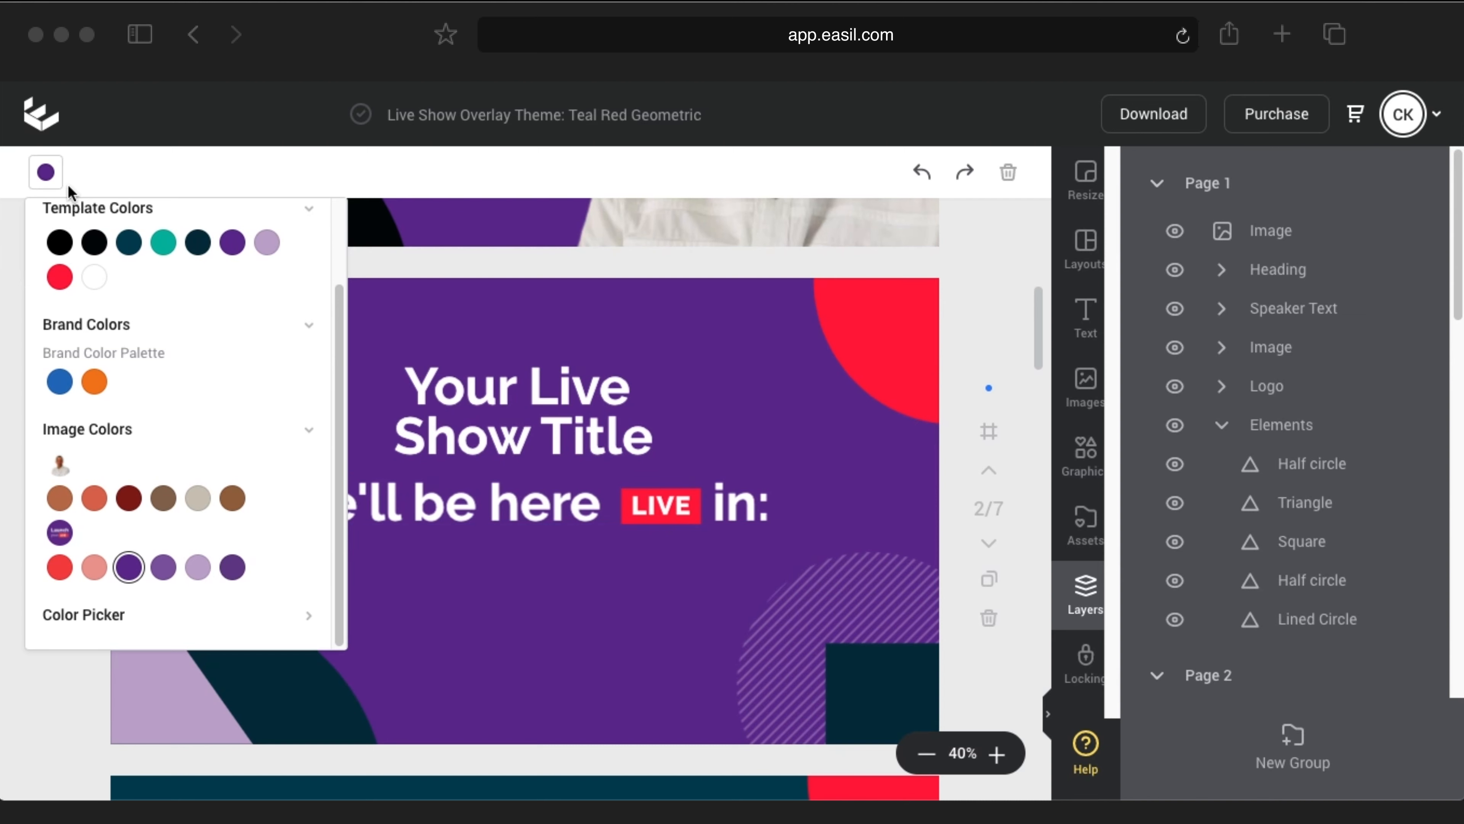
{"action": "left_click", "coordinate": [46, 172]}
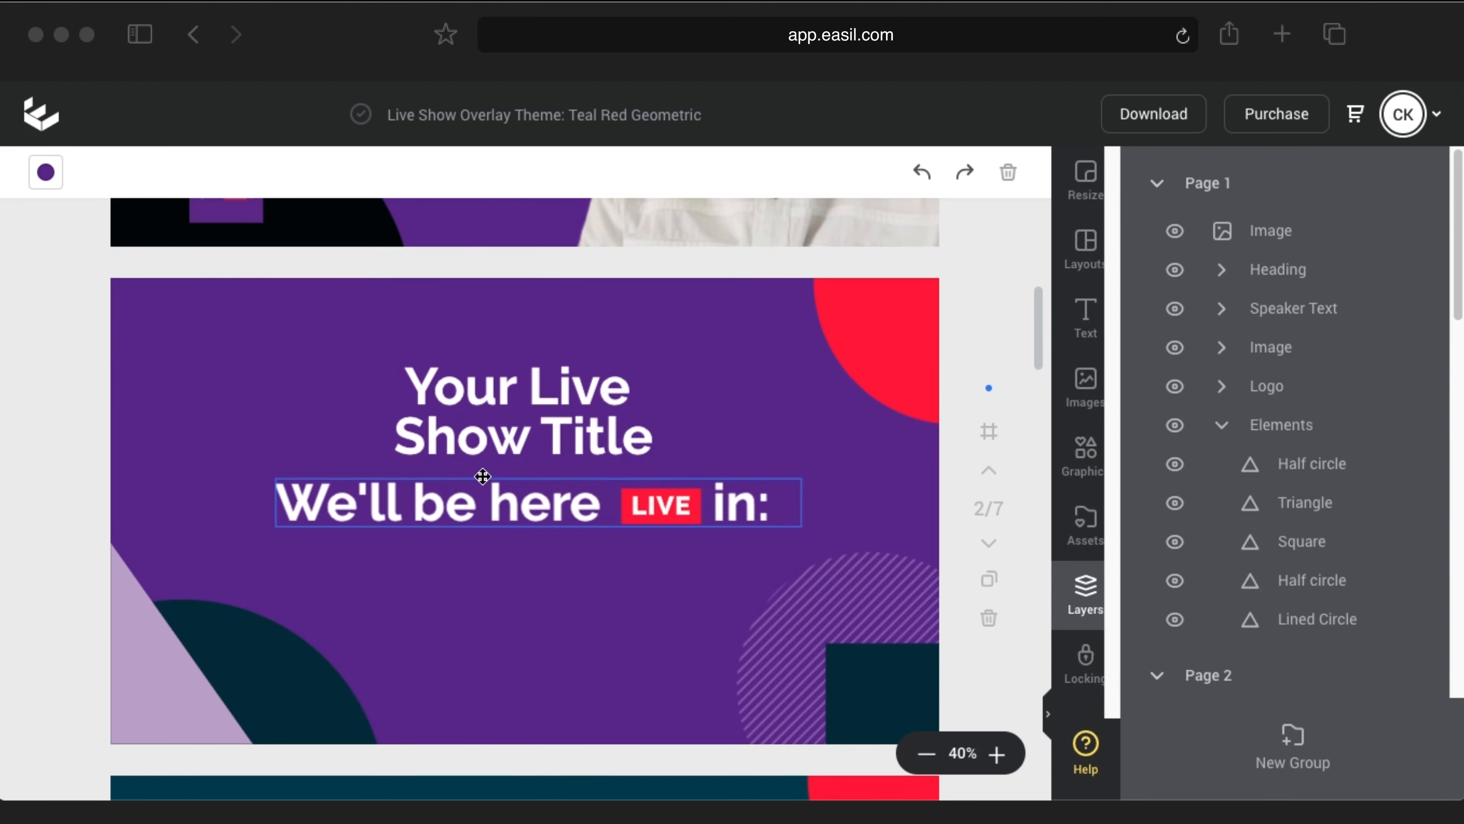
Step: Recolour the bottom-right square black with hex 000000
{"action": "left_click", "coordinate": [863, 669]}
{"action": "left_click", "coordinate": [45, 172]}
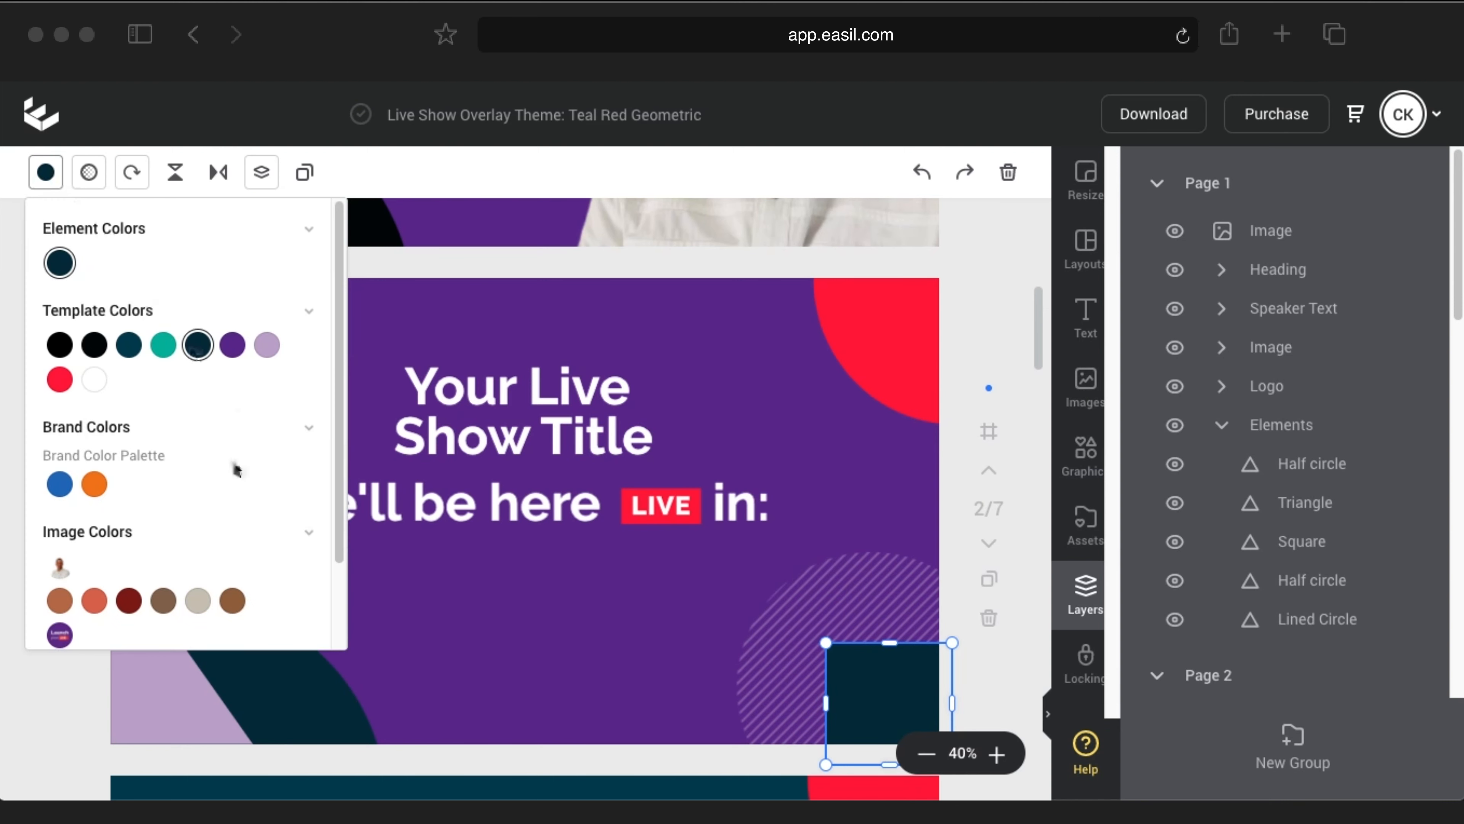
{"action": "scroll", "coordinate": [317, 555], "scroll_direction": "down", "scroll_amount": 2}
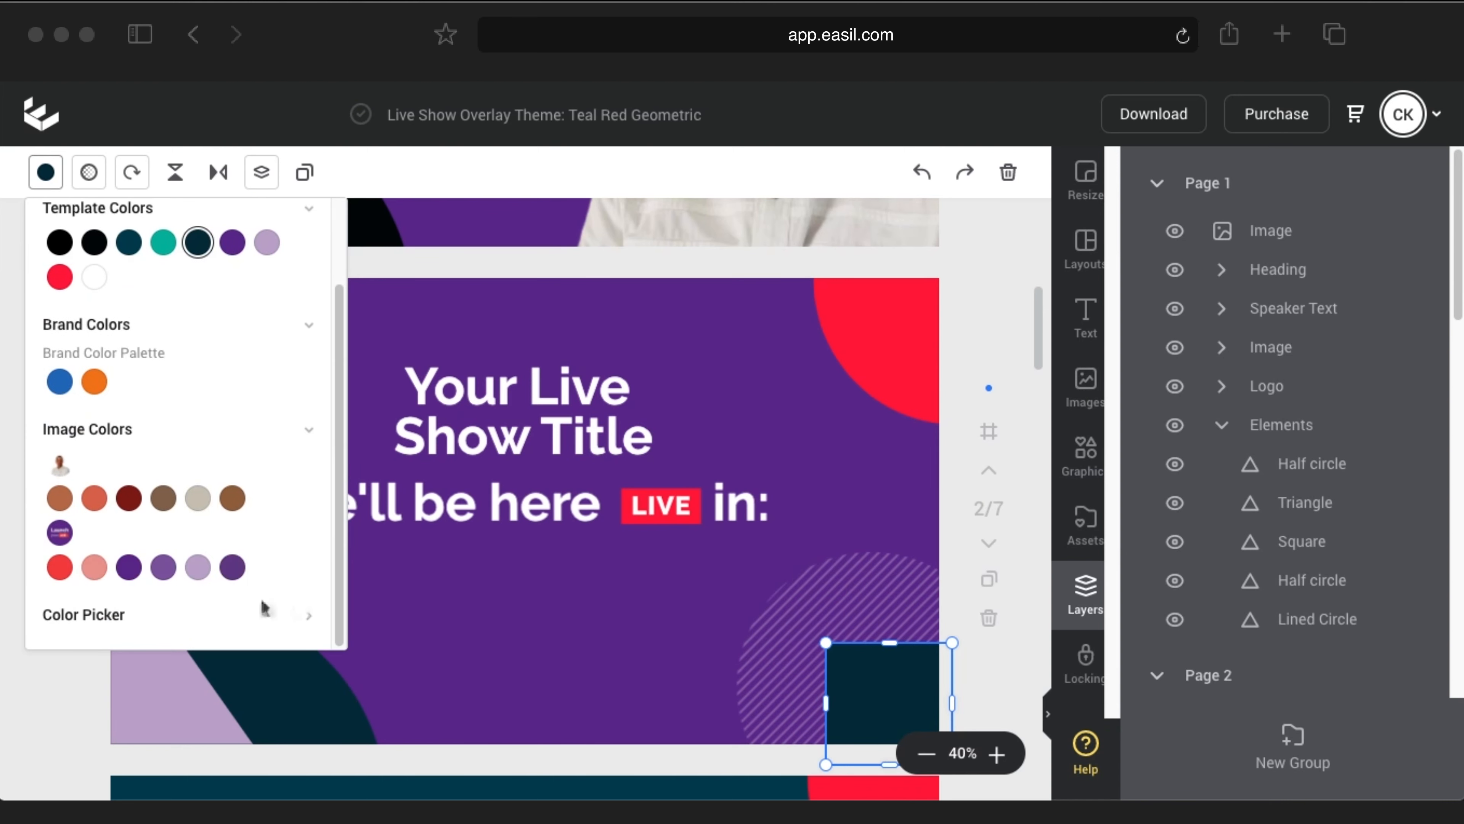
{"action": "left_click", "coordinate": [309, 617]}
{"action": "scroll", "coordinate": [144, 406], "scroll_direction": "down", "scroll_amount": 1}
{"action": "left_click_drag", "start_coordinate": [115, 333], "coordinate": [70, 333]}
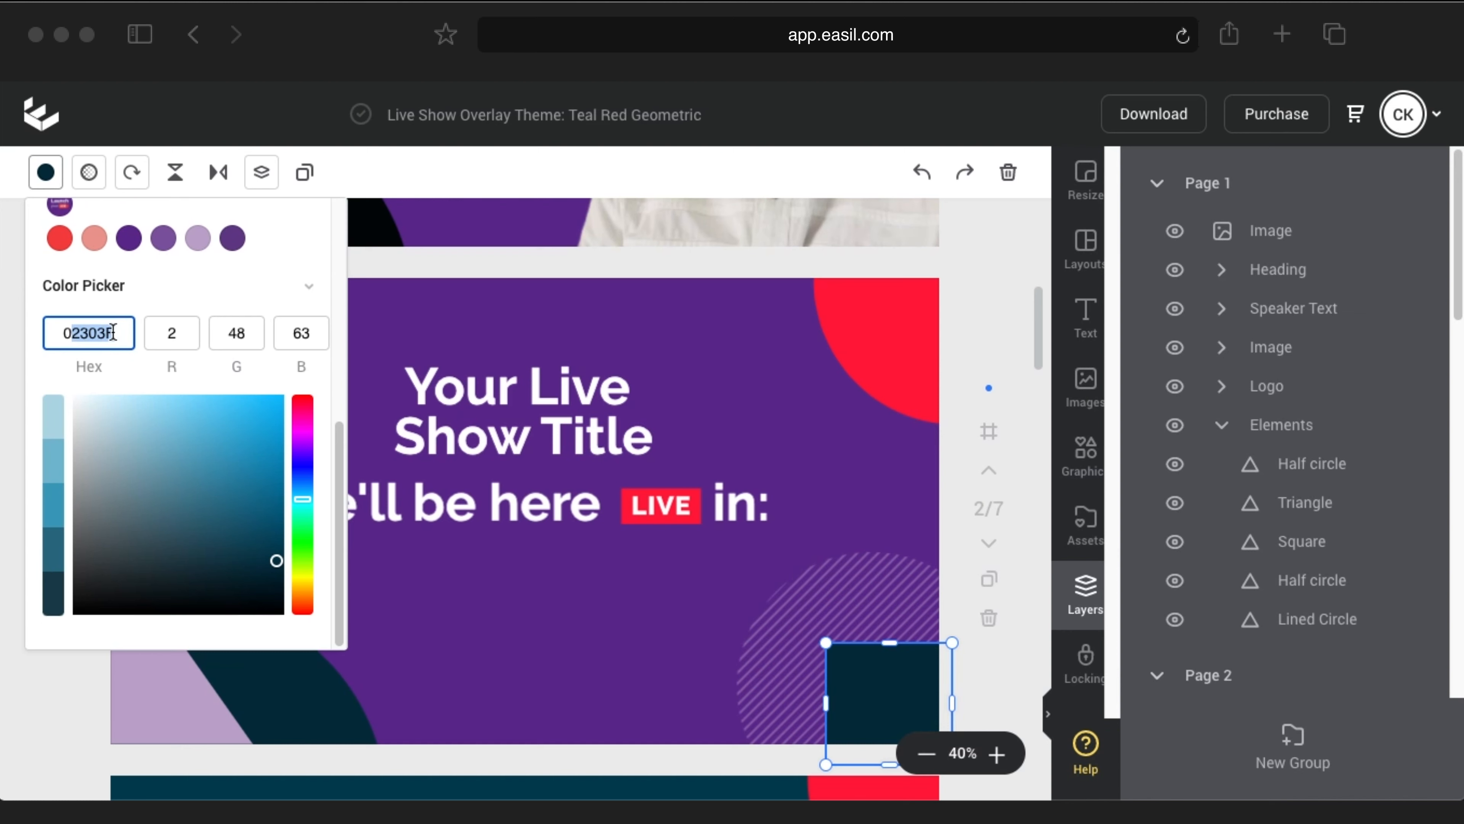
{"action": "type", "text": "000000"}
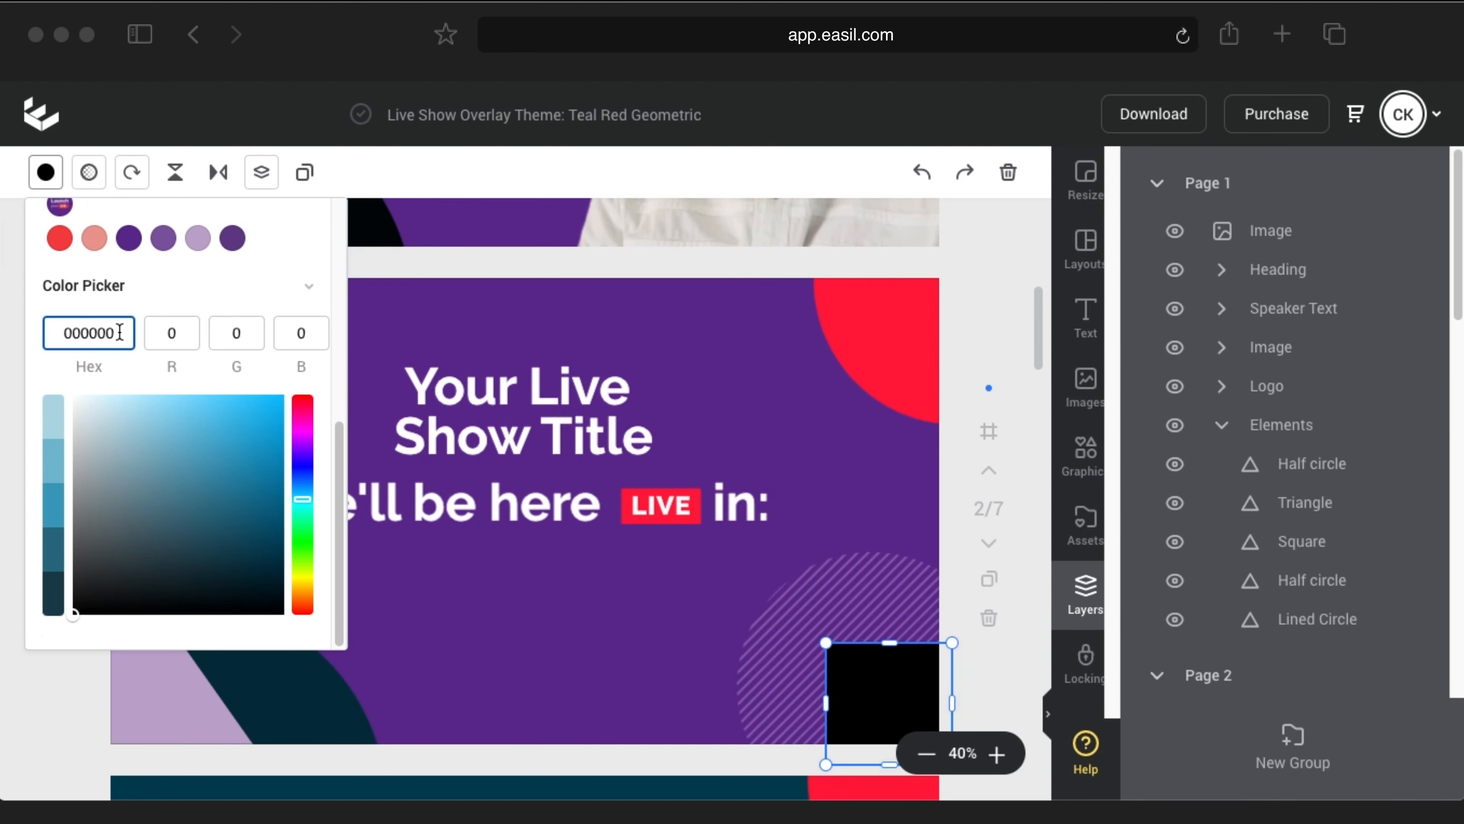
{"action": "left_click", "coordinate": [45, 172]}
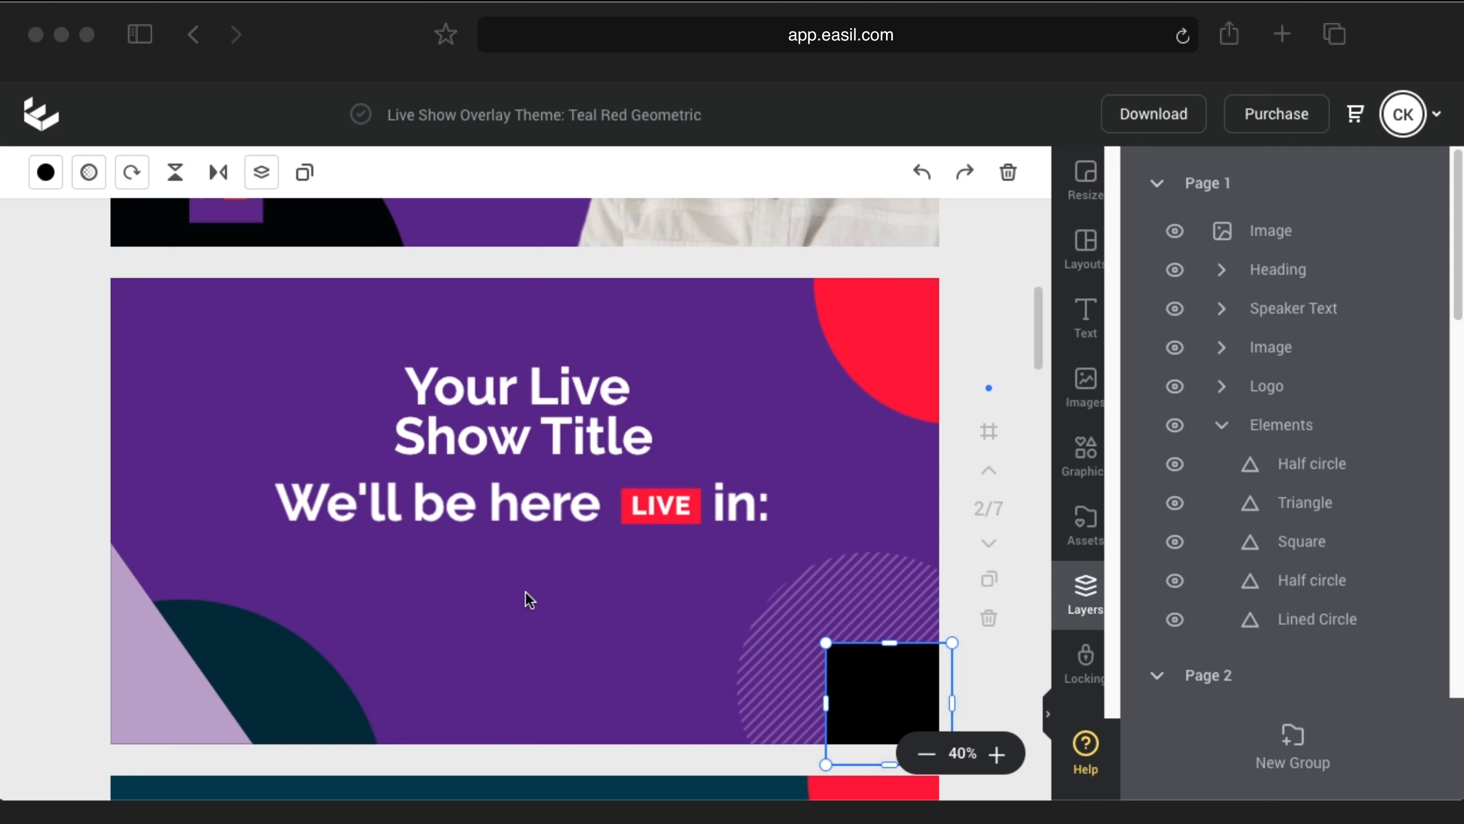
Step: Set page 3's background colour to purple
{"action": "scroll", "coordinate": [541, 586], "scroll_direction": "down", "scroll_amount": 5}
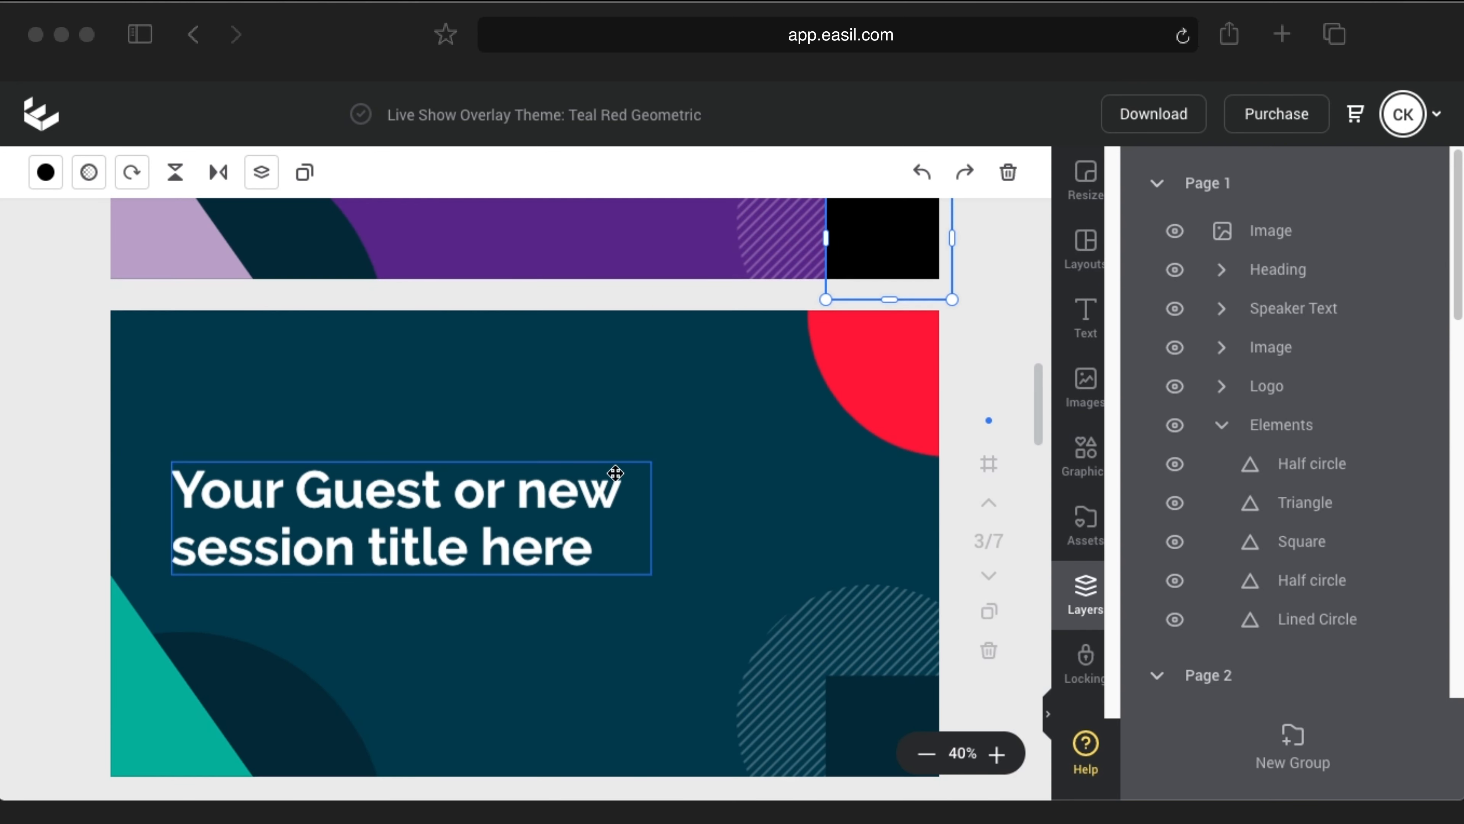
{"action": "left_click", "coordinate": [400, 347]}
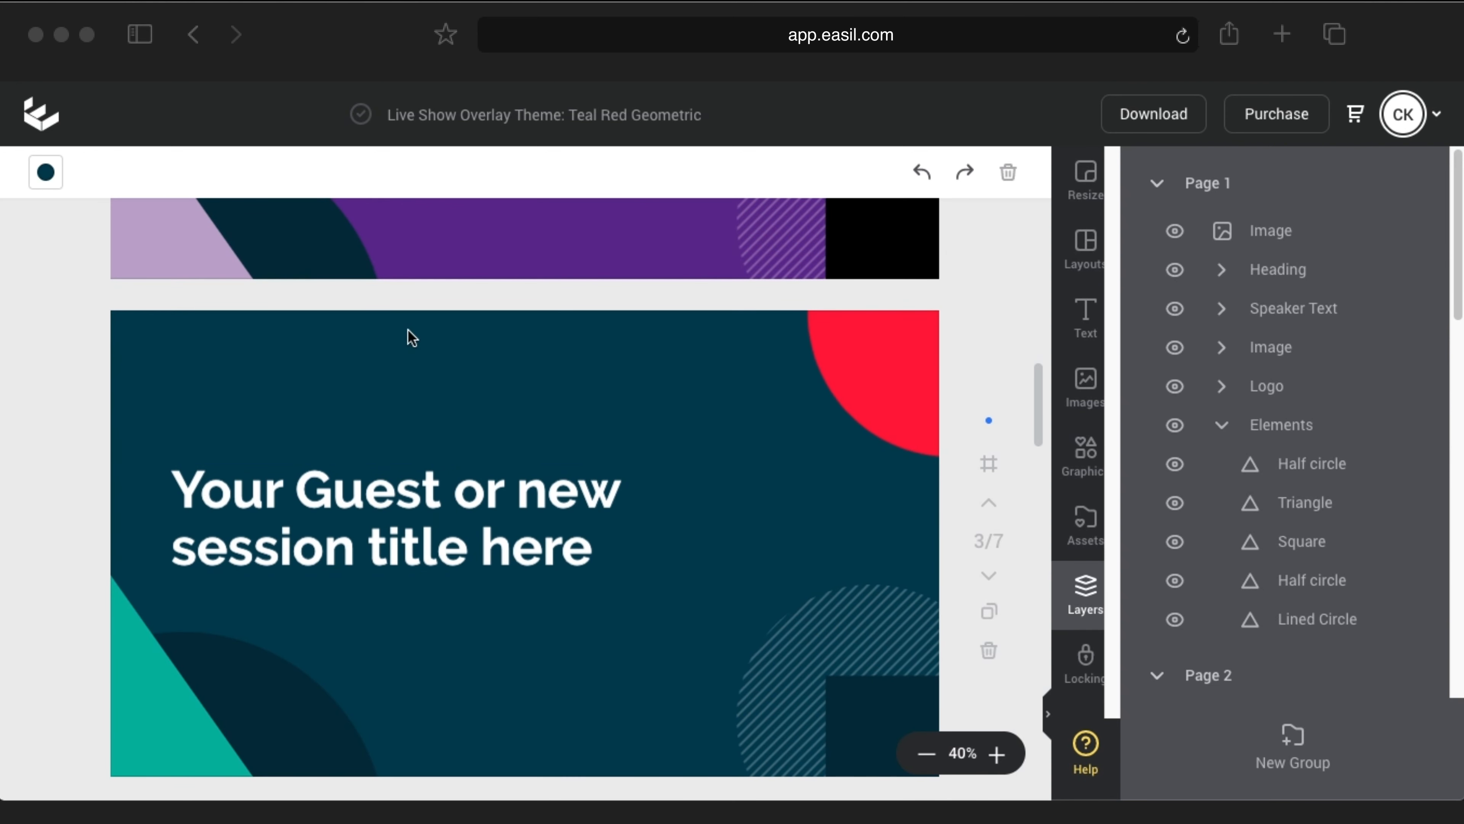
{"action": "left_click", "coordinate": [46, 172]}
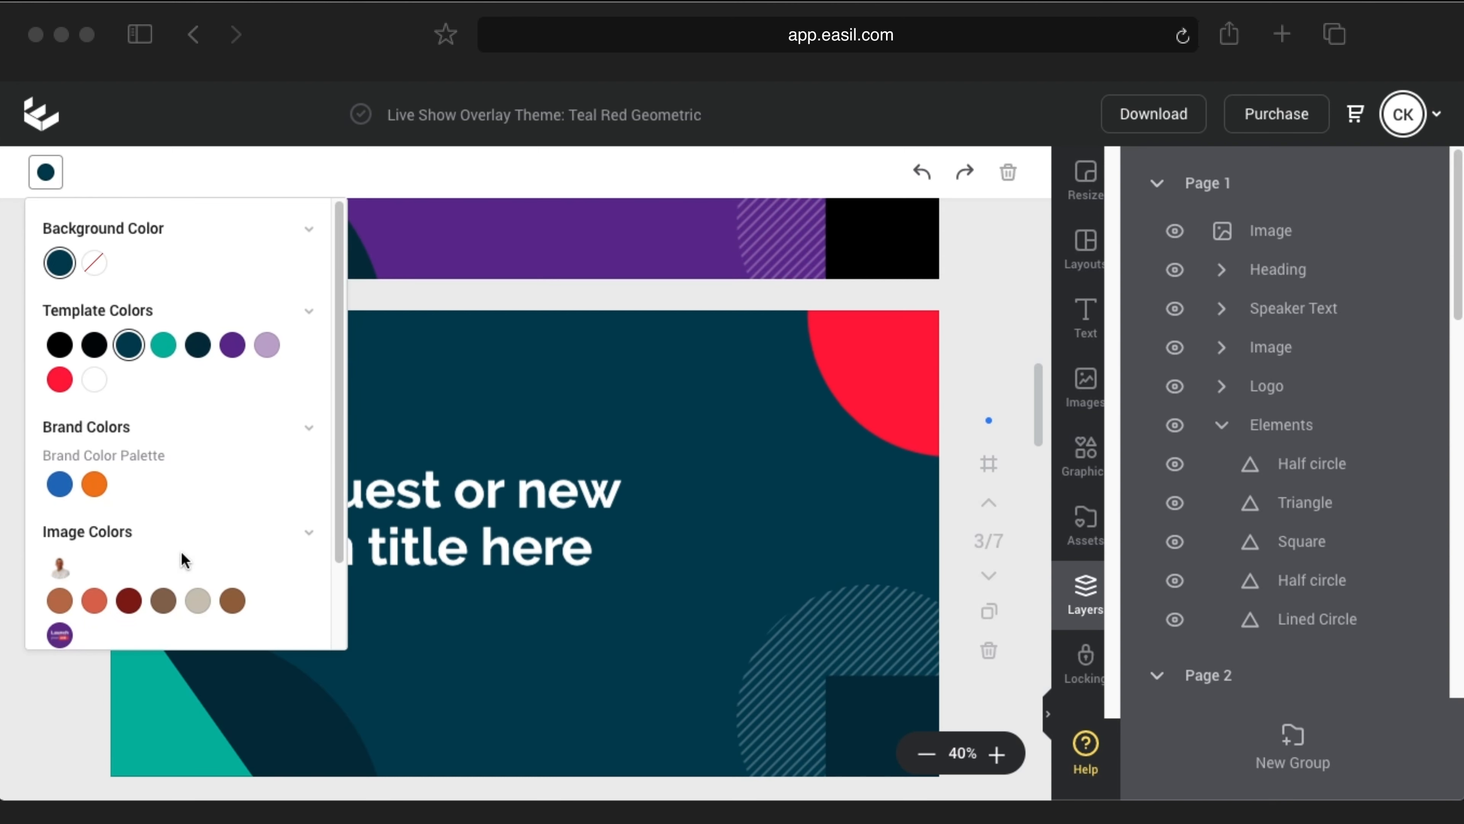
{"action": "scroll", "coordinate": [128, 566], "scroll_direction": "down", "scroll_amount": 2}
{"action": "left_click", "coordinate": [136, 571]}
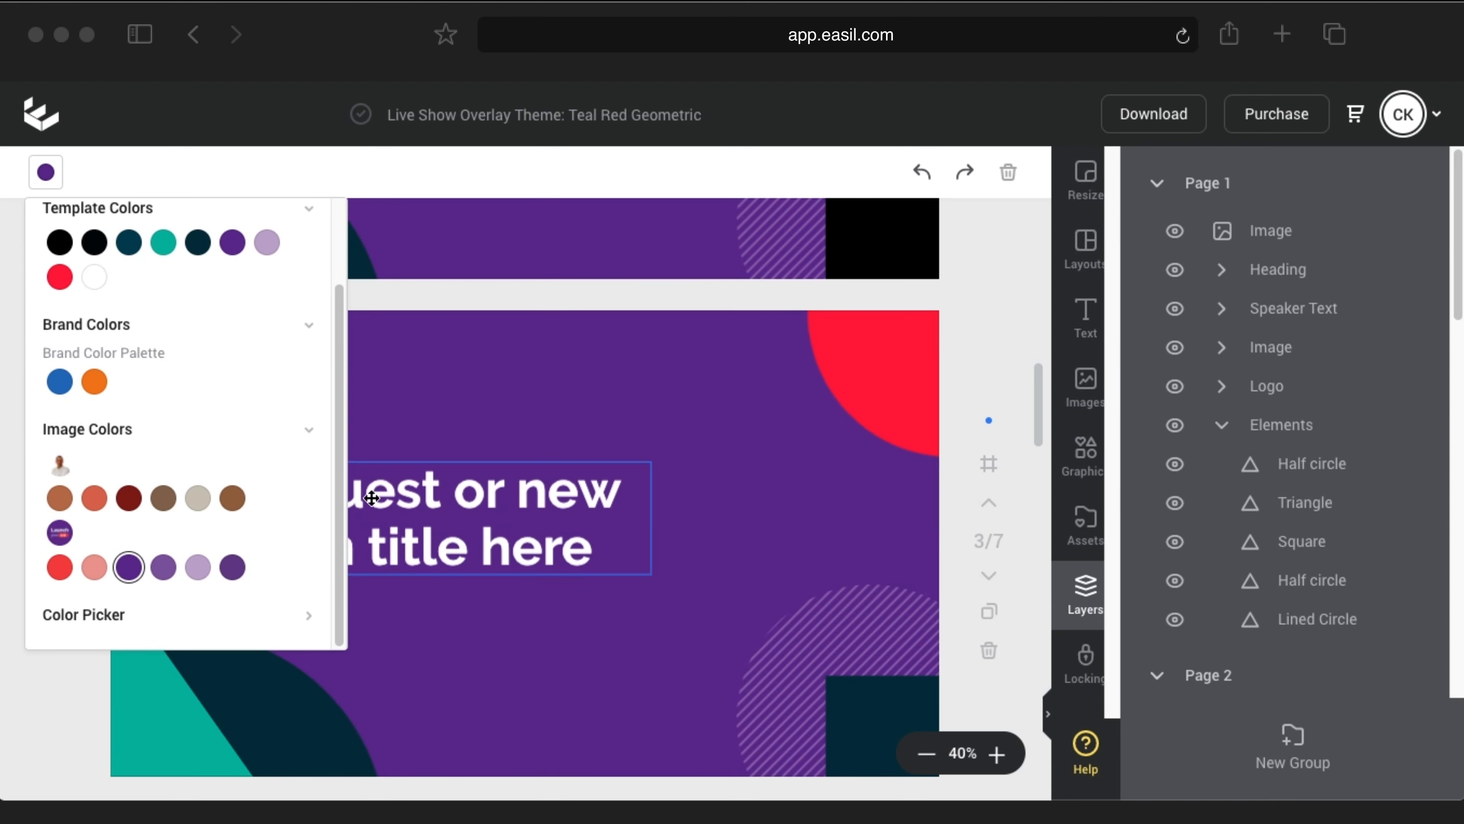
Step: Recolour the bottom-left teal triangle lavender
{"action": "left_click", "coordinate": [175, 706]}
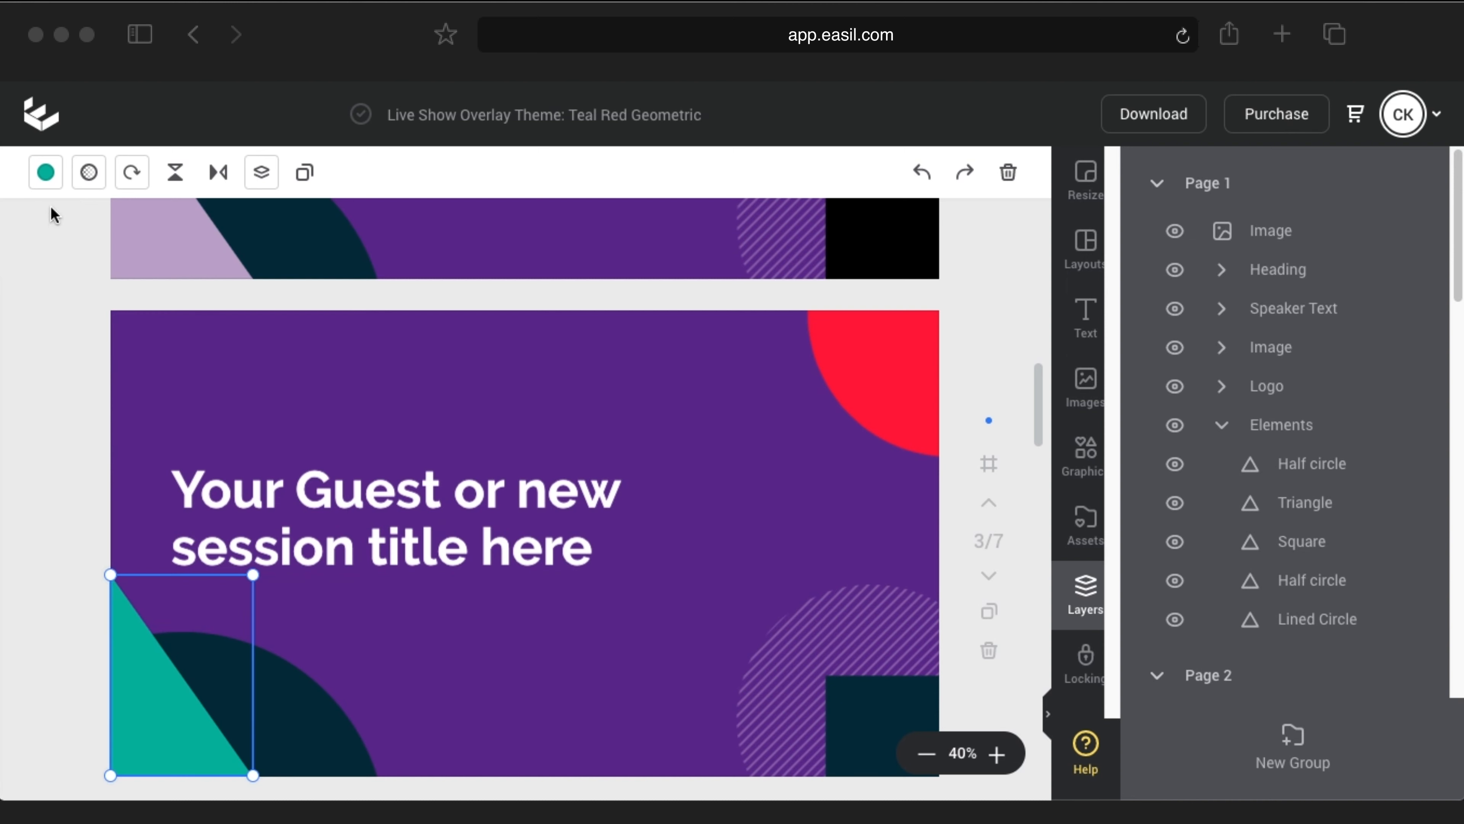
{"action": "left_click", "coordinate": [45, 172]}
{"action": "scroll", "coordinate": [167, 603], "scroll_direction": "down", "scroll_amount": 2}
{"action": "left_click", "coordinate": [198, 568]}
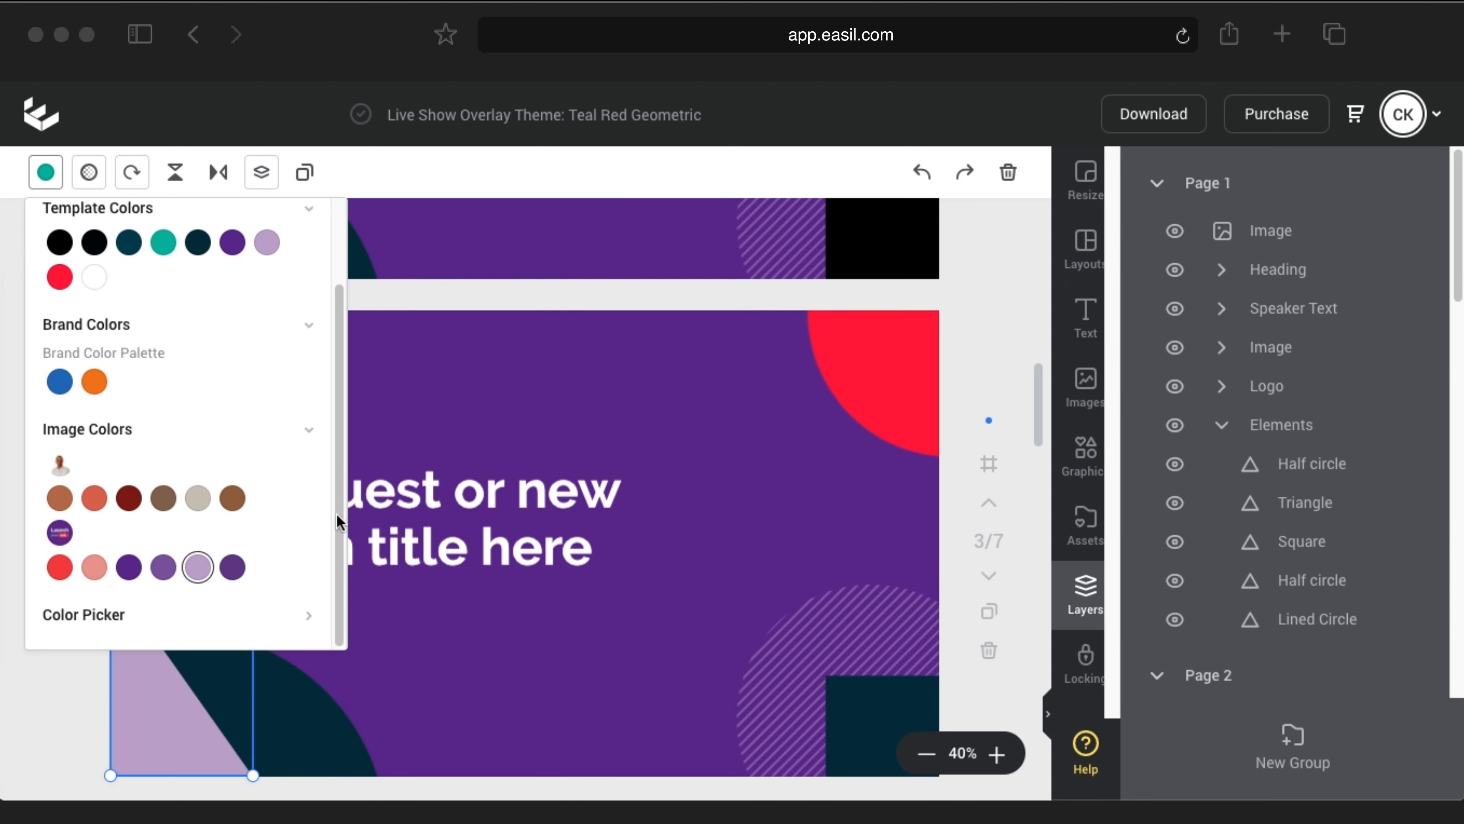
{"action": "left_click", "coordinate": [511, 349]}
{"action": "left_click", "coordinate": [58, 185]}
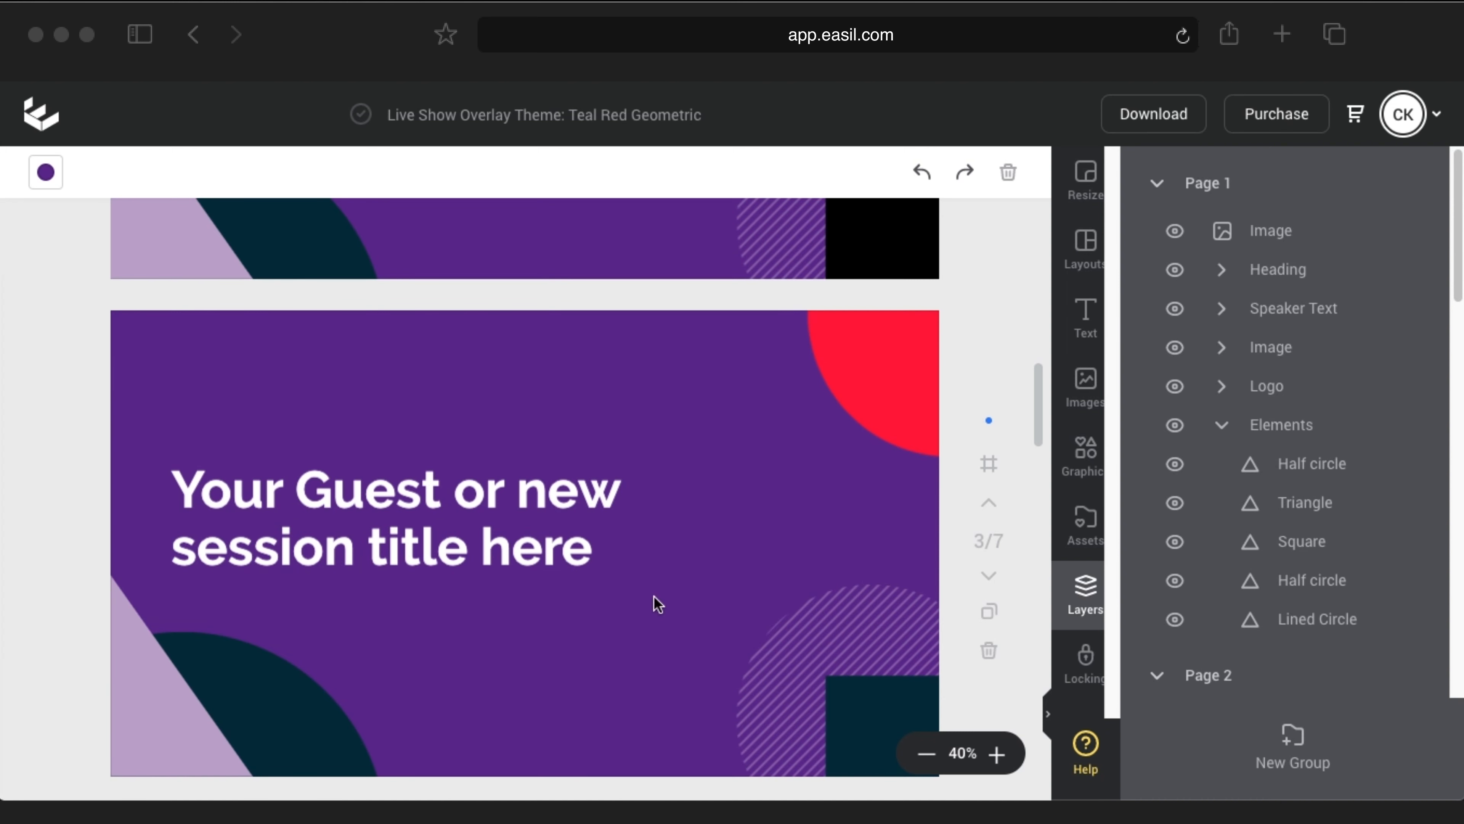
Step: Make the bottom-left half-circle black with hex 000000
{"action": "left_click", "coordinate": [297, 689]}
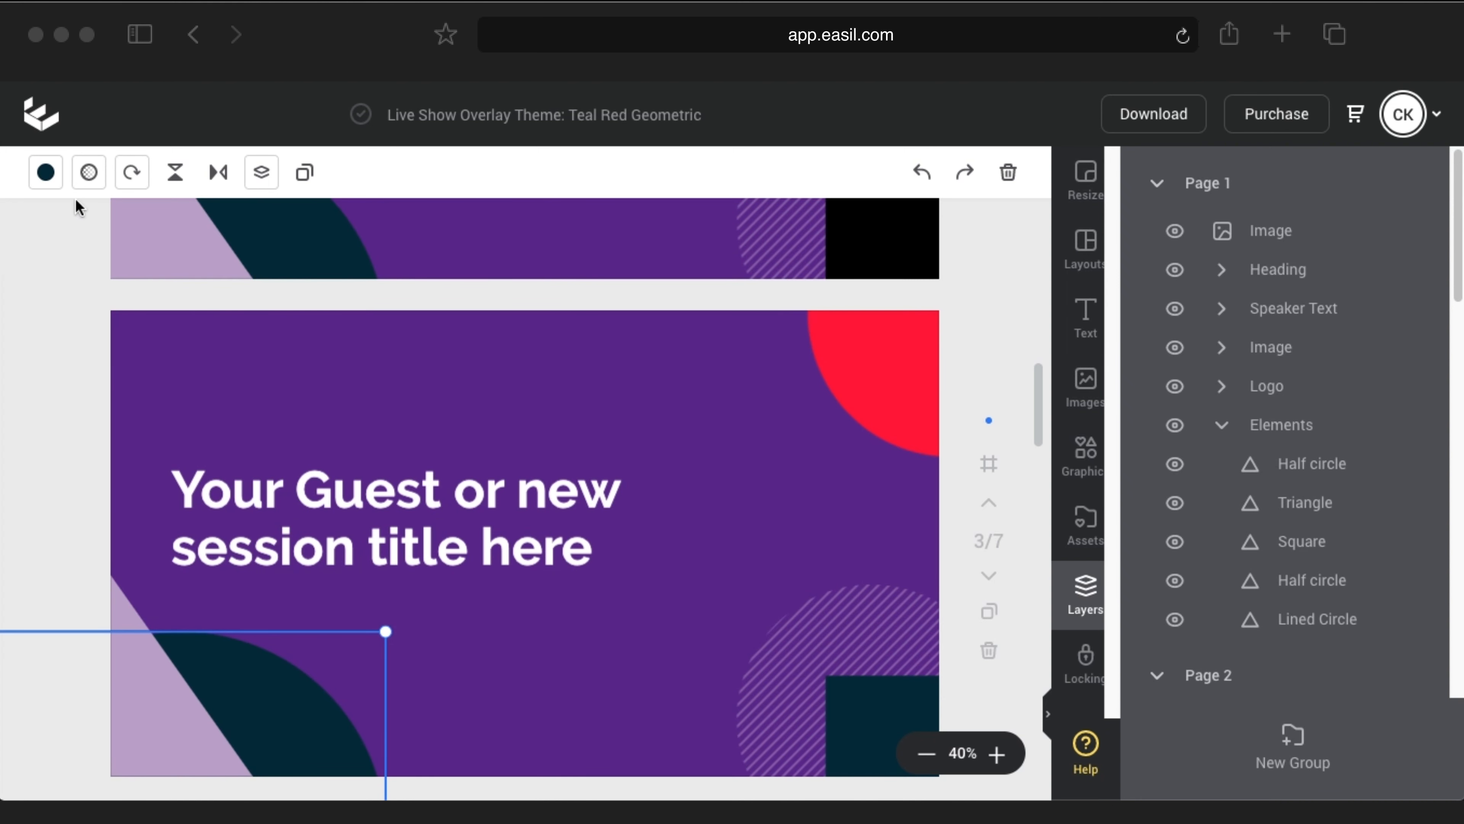
{"action": "left_click", "coordinate": [45, 176]}
{"action": "scroll", "coordinate": [234, 456], "scroll_direction": "down", "scroll_amount": 2}
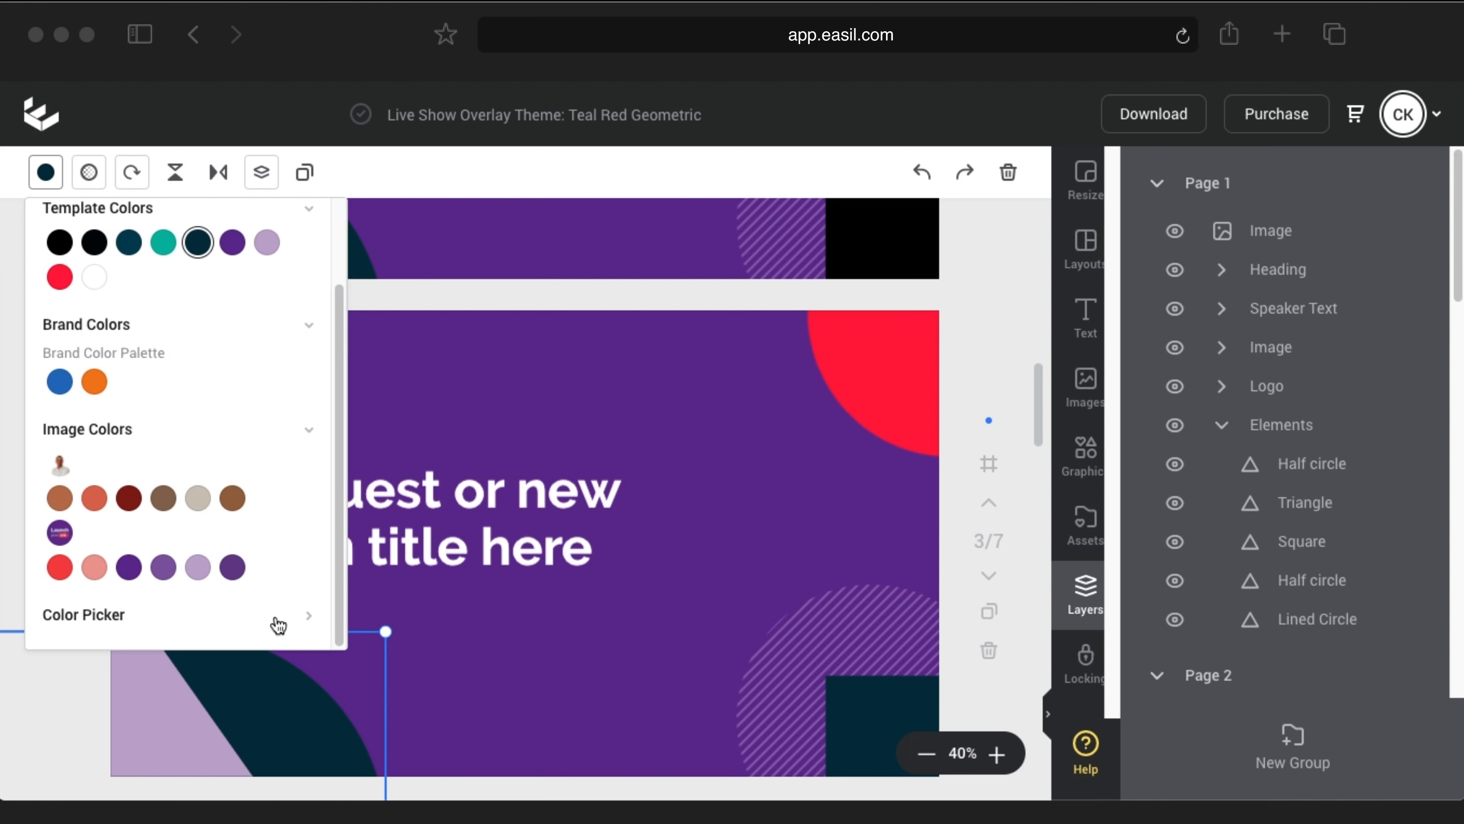
{"action": "left_click", "coordinate": [304, 614]}
{"action": "left_click", "coordinate": [117, 335]}
{"action": "left_click_drag", "start_coordinate": [117, 334], "coordinate": [77, 336]}
{"action": "type", "text": "000000"}
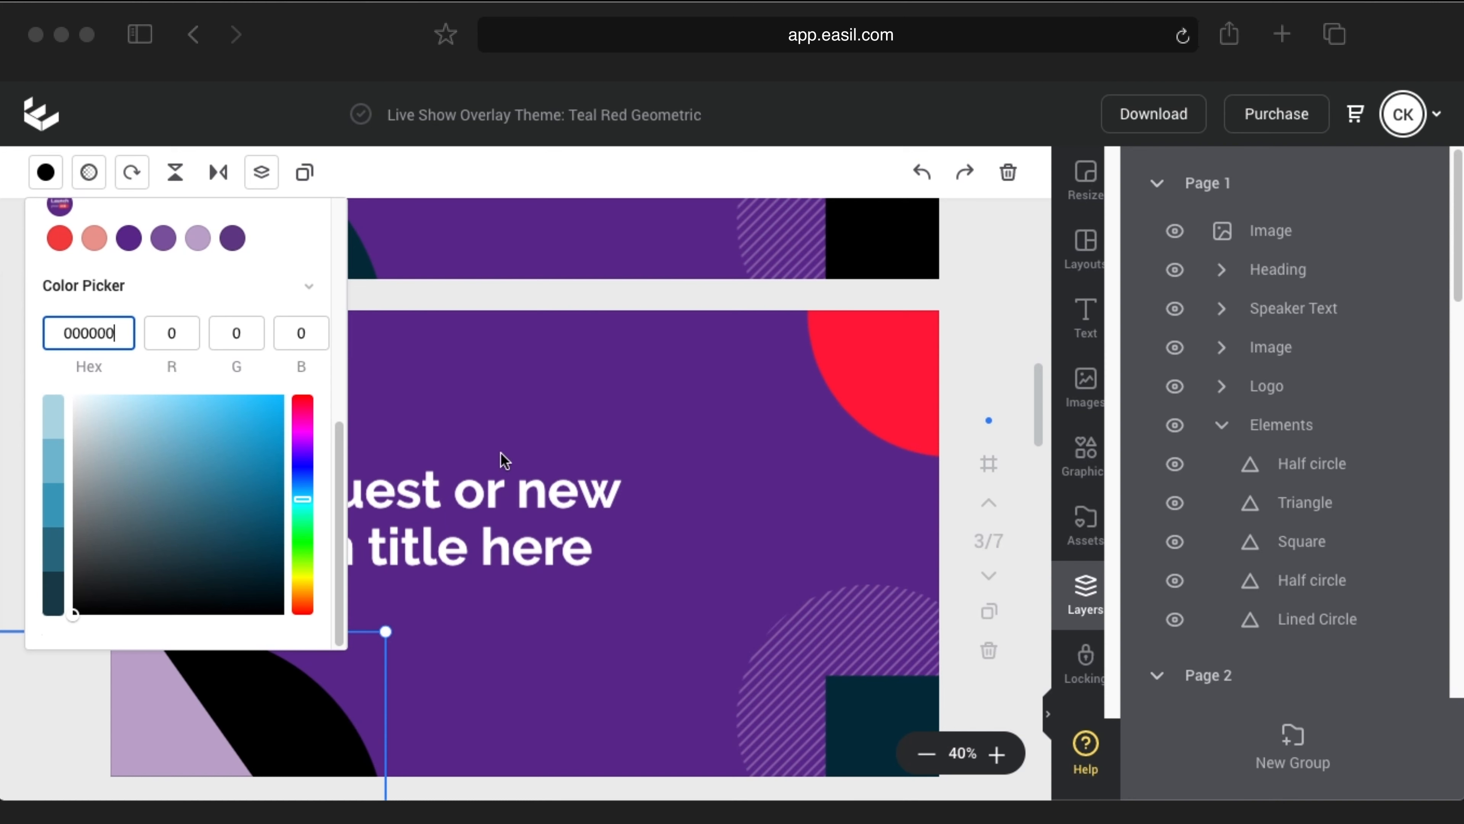
{"action": "left_click", "coordinate": [513, 363]}
{"action": "left_click", "coordinate": [46, 172]}
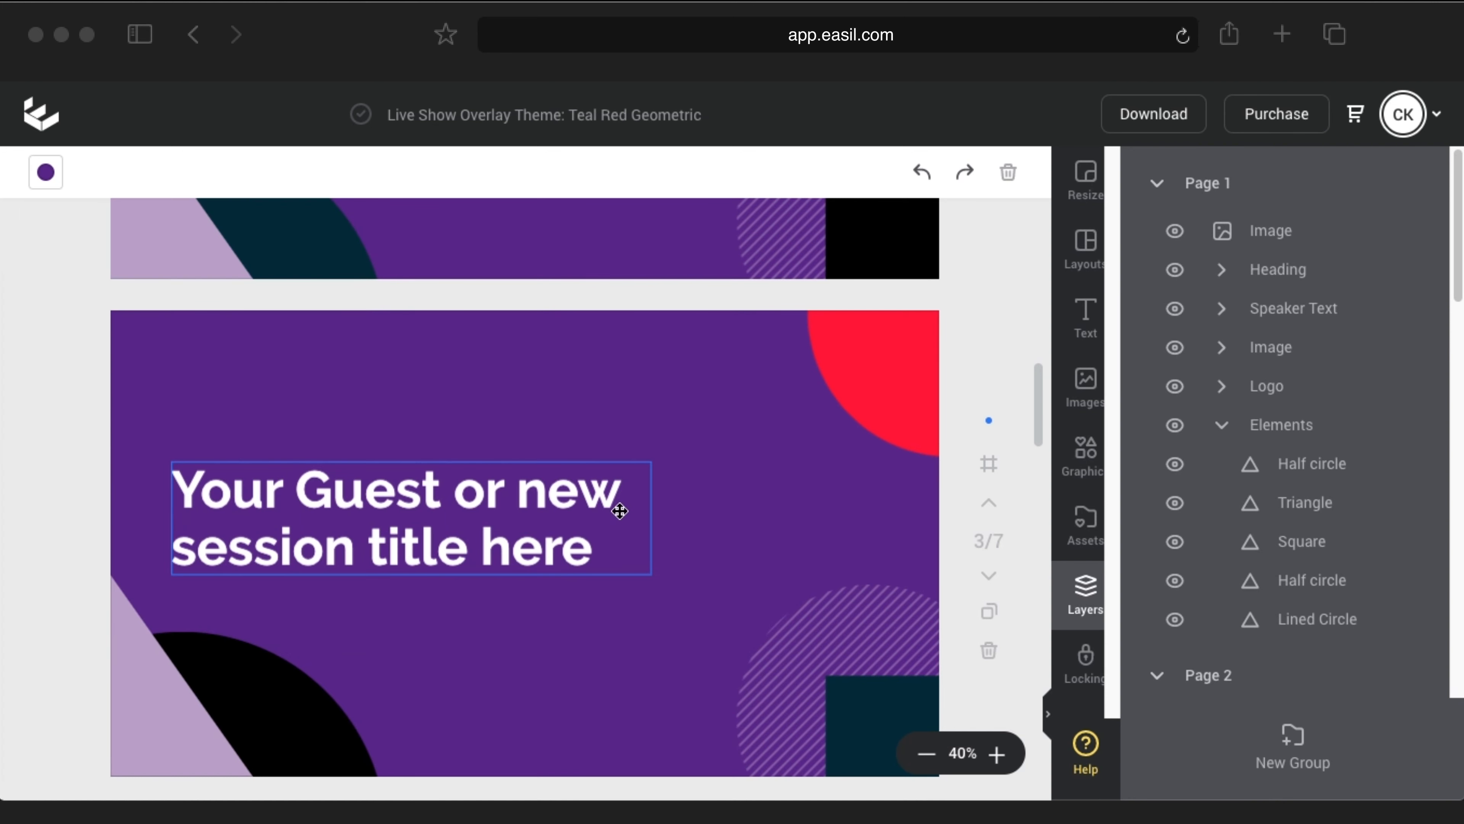
Step: Make the bottom-right square black with hex 000000
{"action": "scroll", "coordinate": [663, 569], "scroll_direction": "down", "scroll_amount": 2}
{"action": "left_click", "coordinate": [896, 615]}
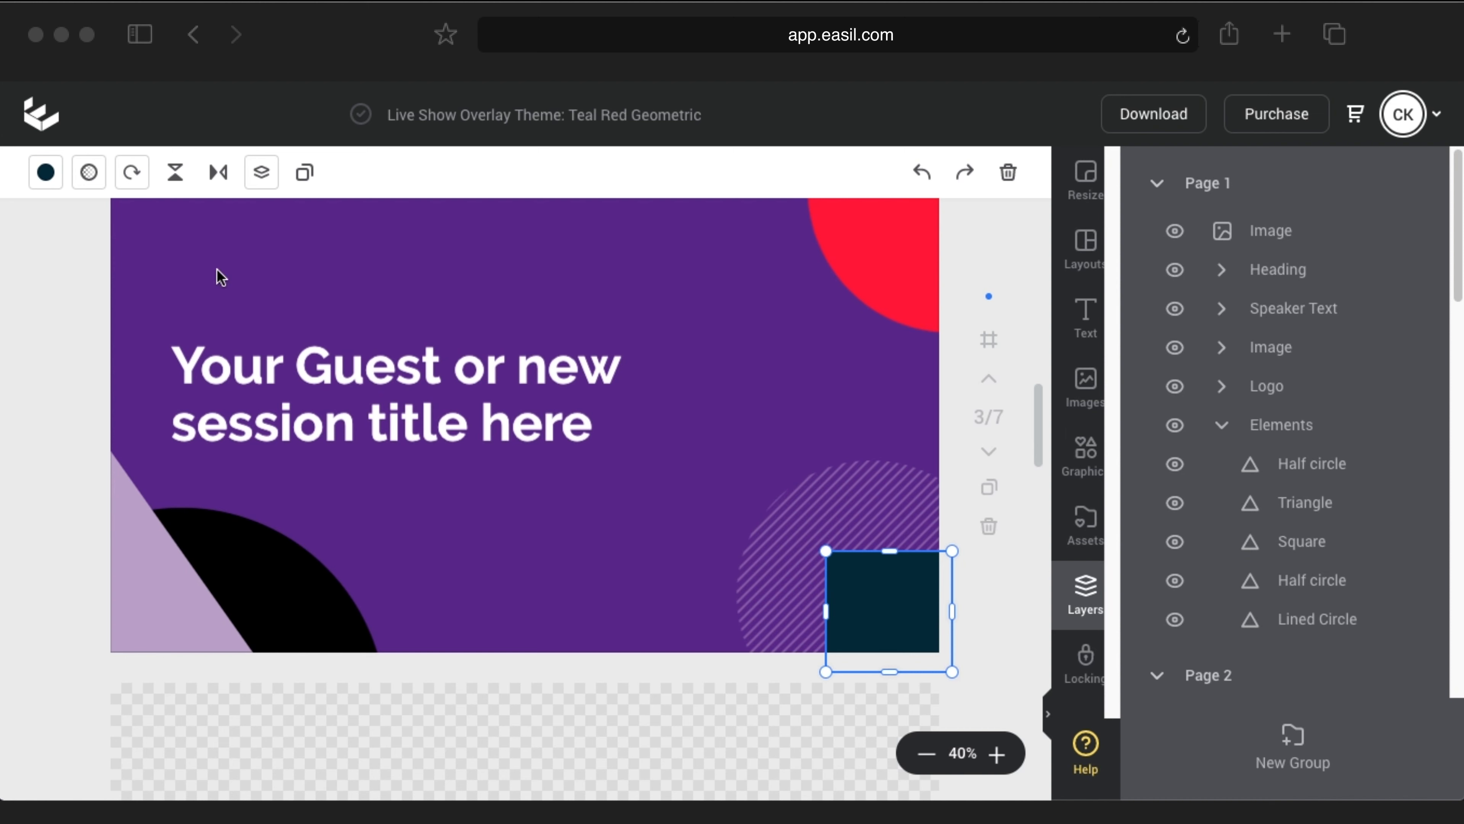
{"action": "left_click", "coordinate": [45, 172]}
{"action": "scroll", "coordinate": [233, 519], "scroll_direction": "down", "scroll_amount": 3}
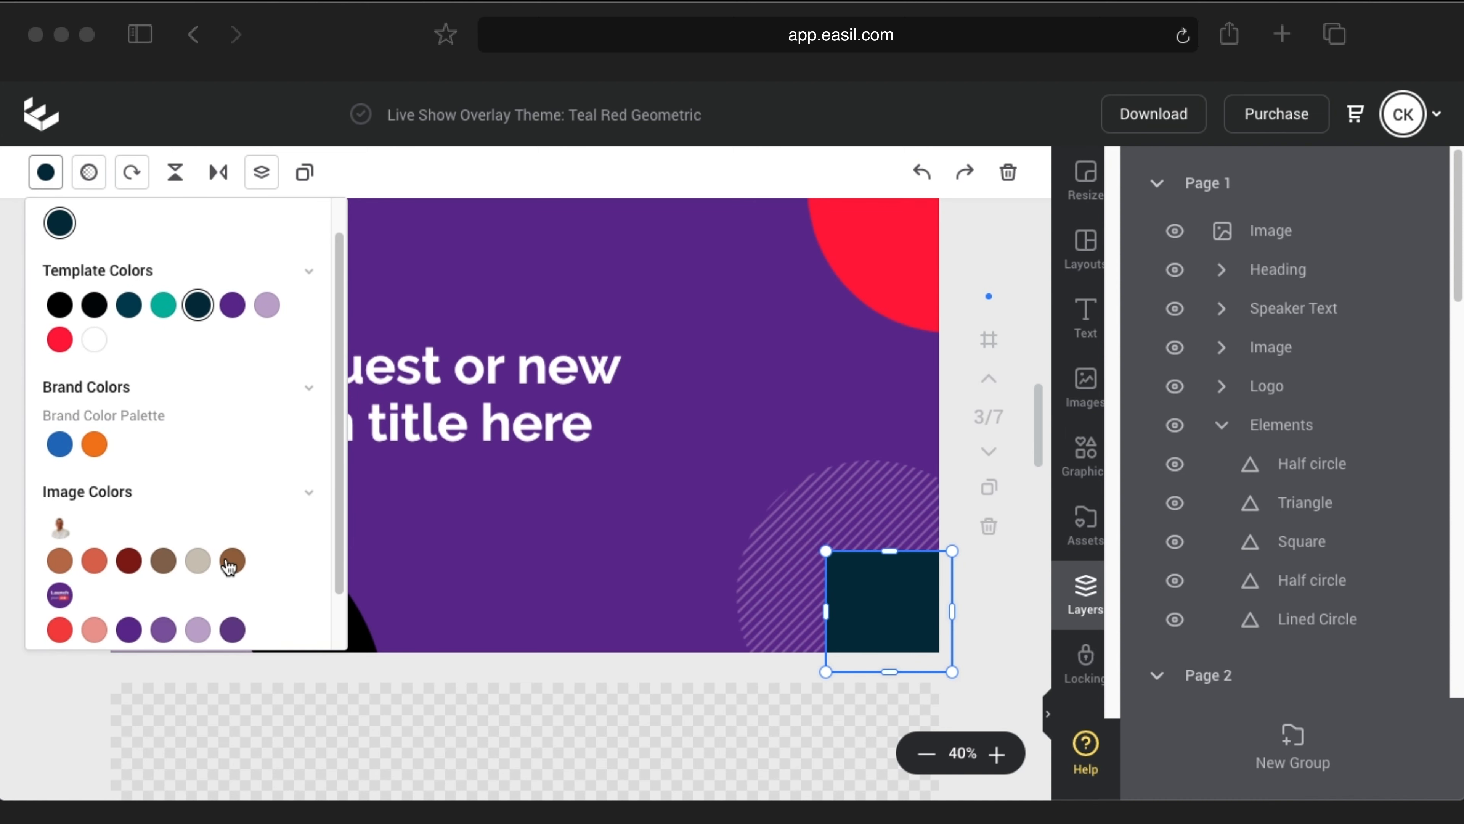
{"action": "left_click", "coordinate": [309, 622]}
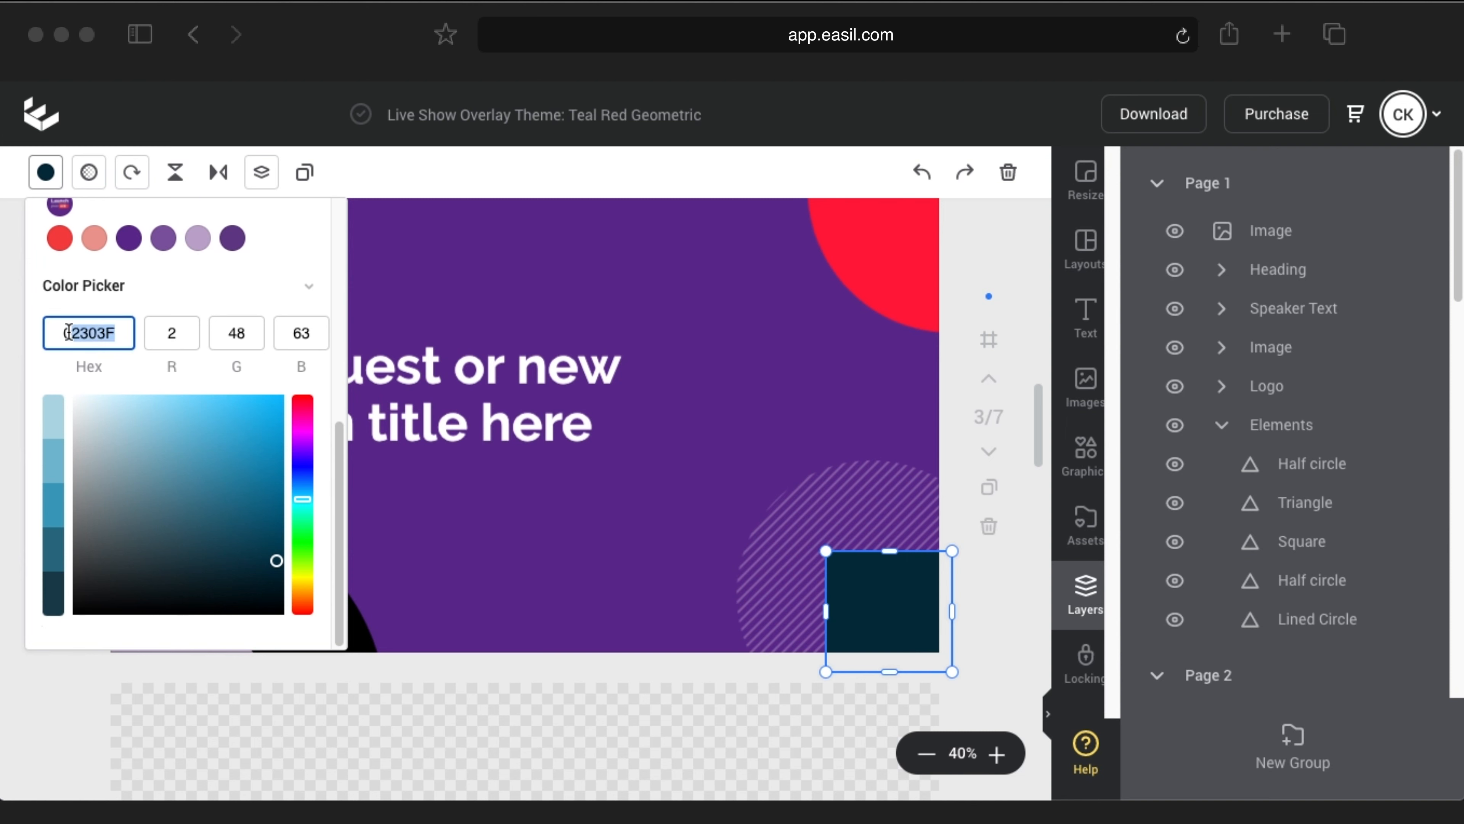
{"action": "type", "text": "000000"}
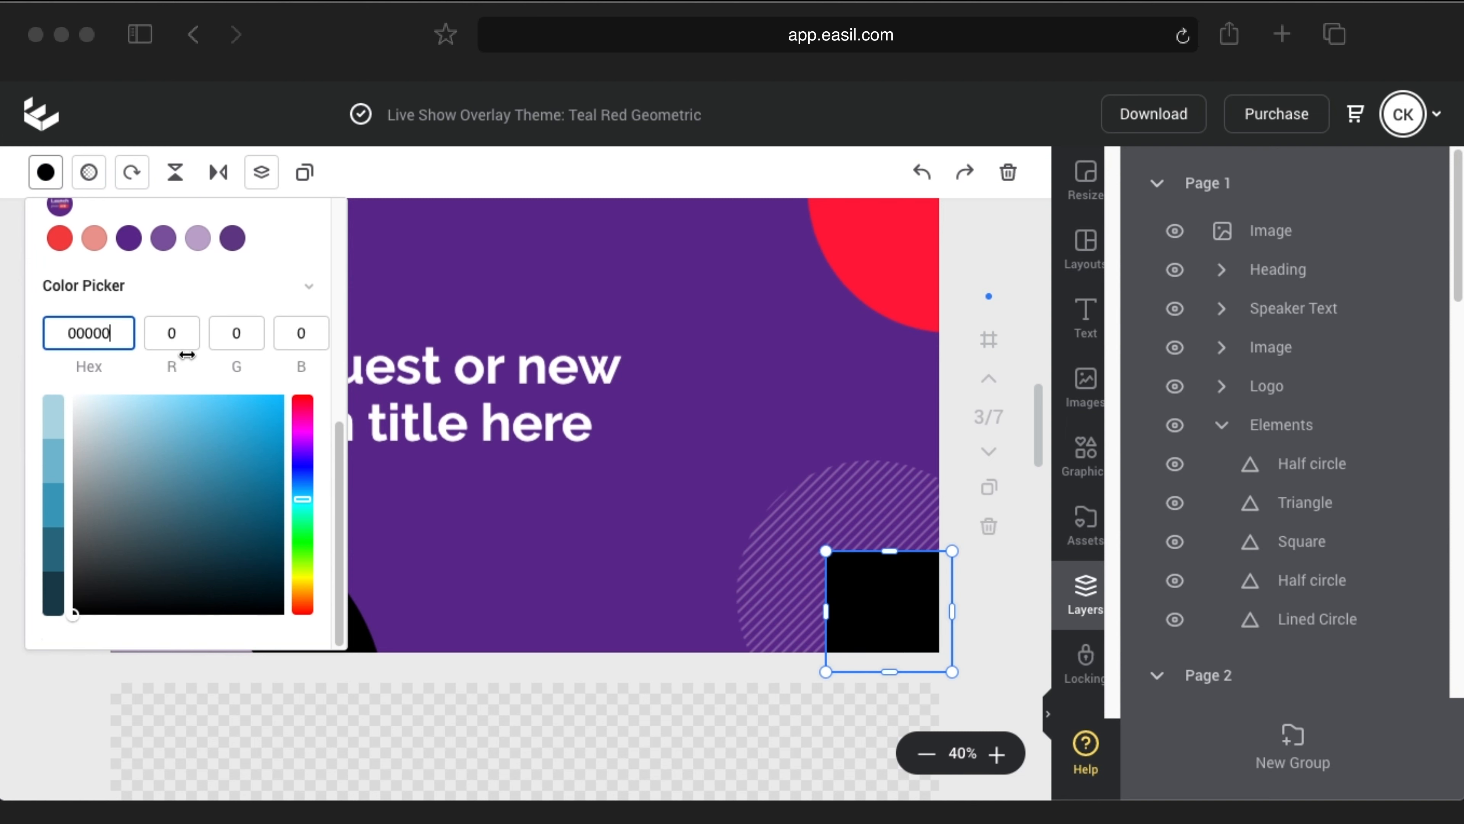
{"action": "left_click", "coordinate": [47, 176]}
{"action": "left_click", "coordinate": [67, 351]}
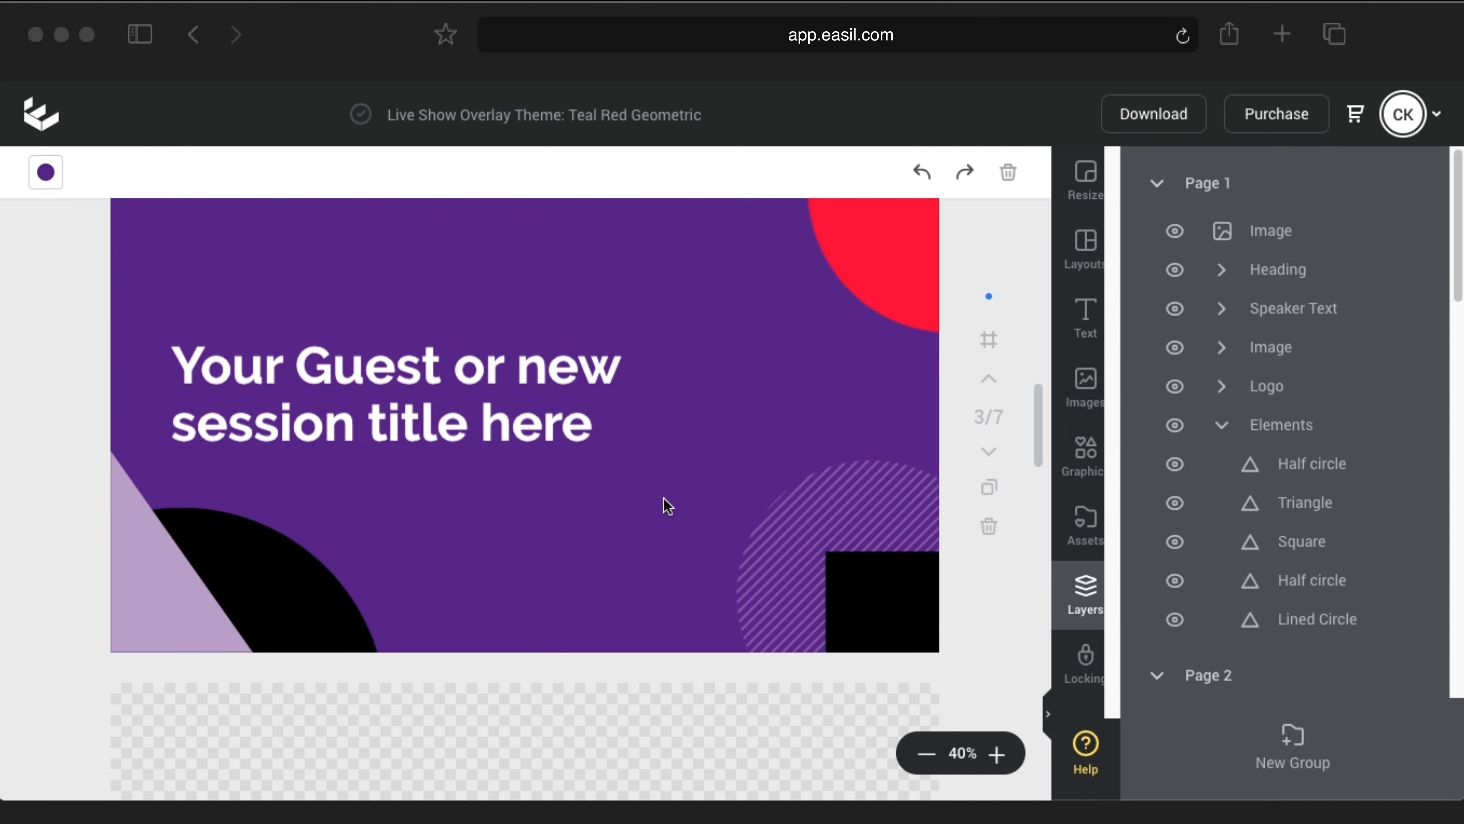
Step: Retype page 3's heading as INTERVIEWS at font size 170 and drag it to the centre
{"action": "triple_click", "coordinate": [438, 395]}
{"action": "key", "text": "super+a"}
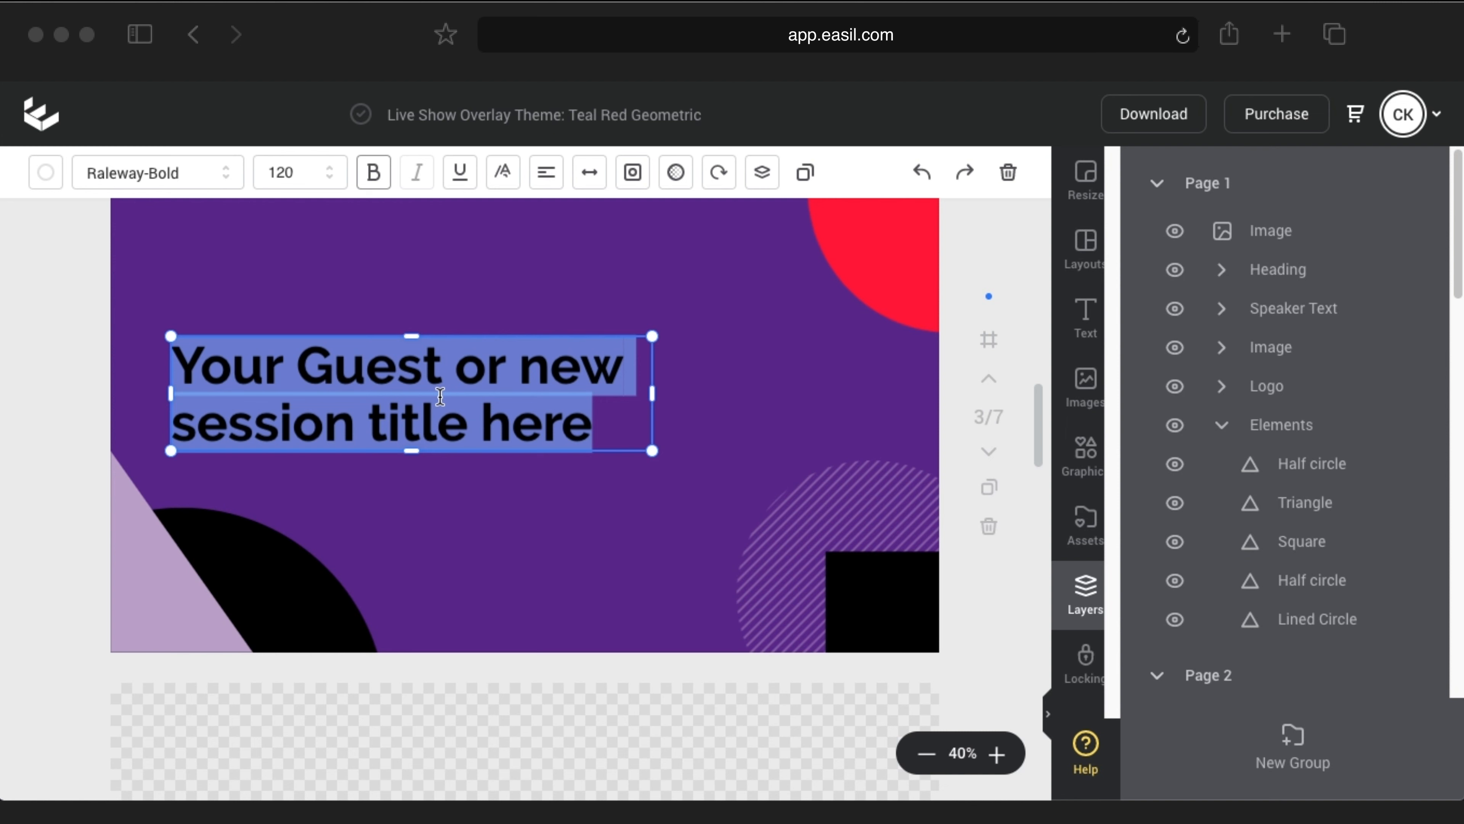
{"action": "type", "text": "INTERVIEWS"}
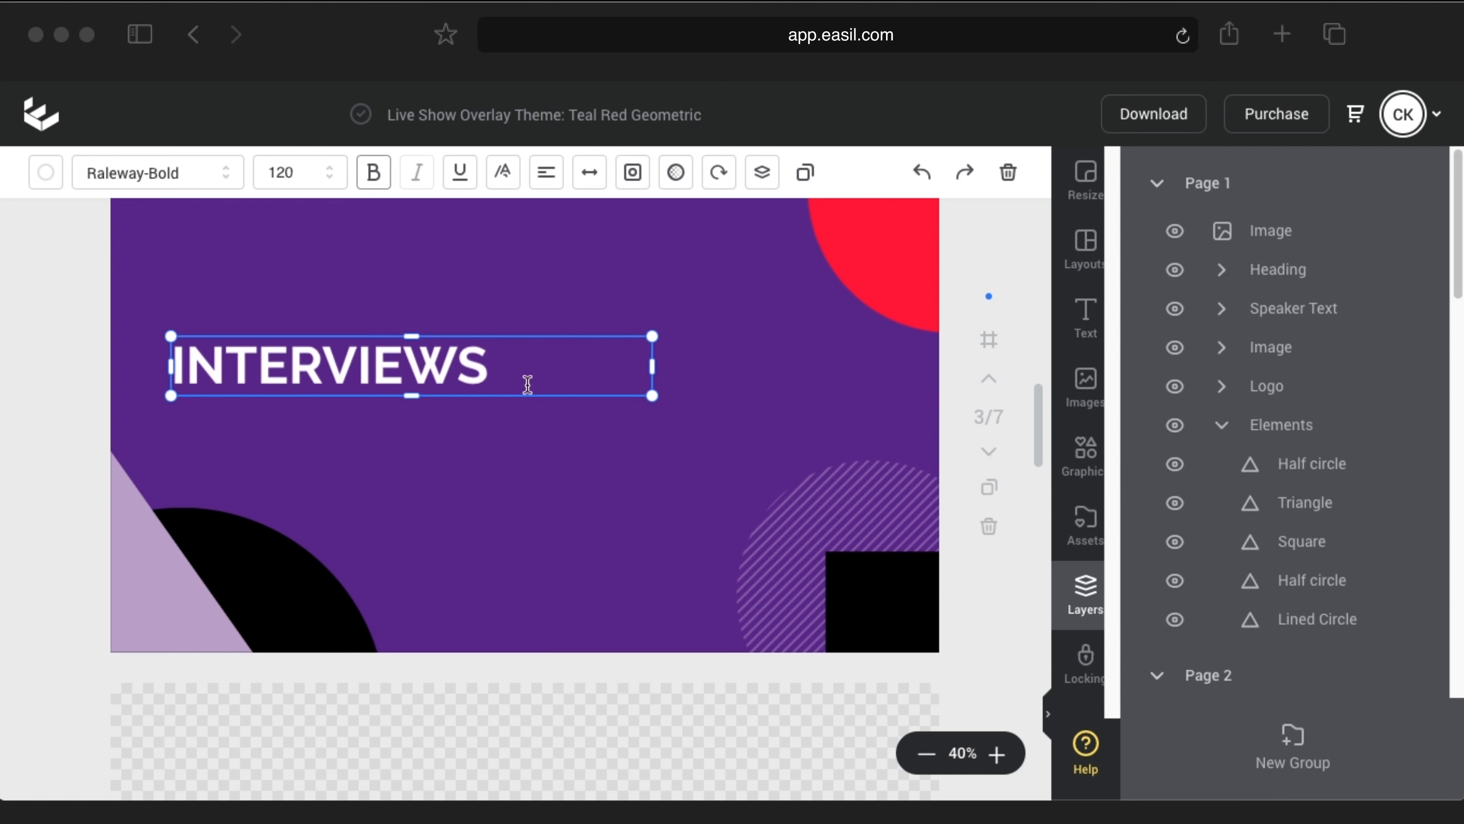
{"action": "double_click", "coordinate": [304, 171]}
{"action": "type", "text": "1"}
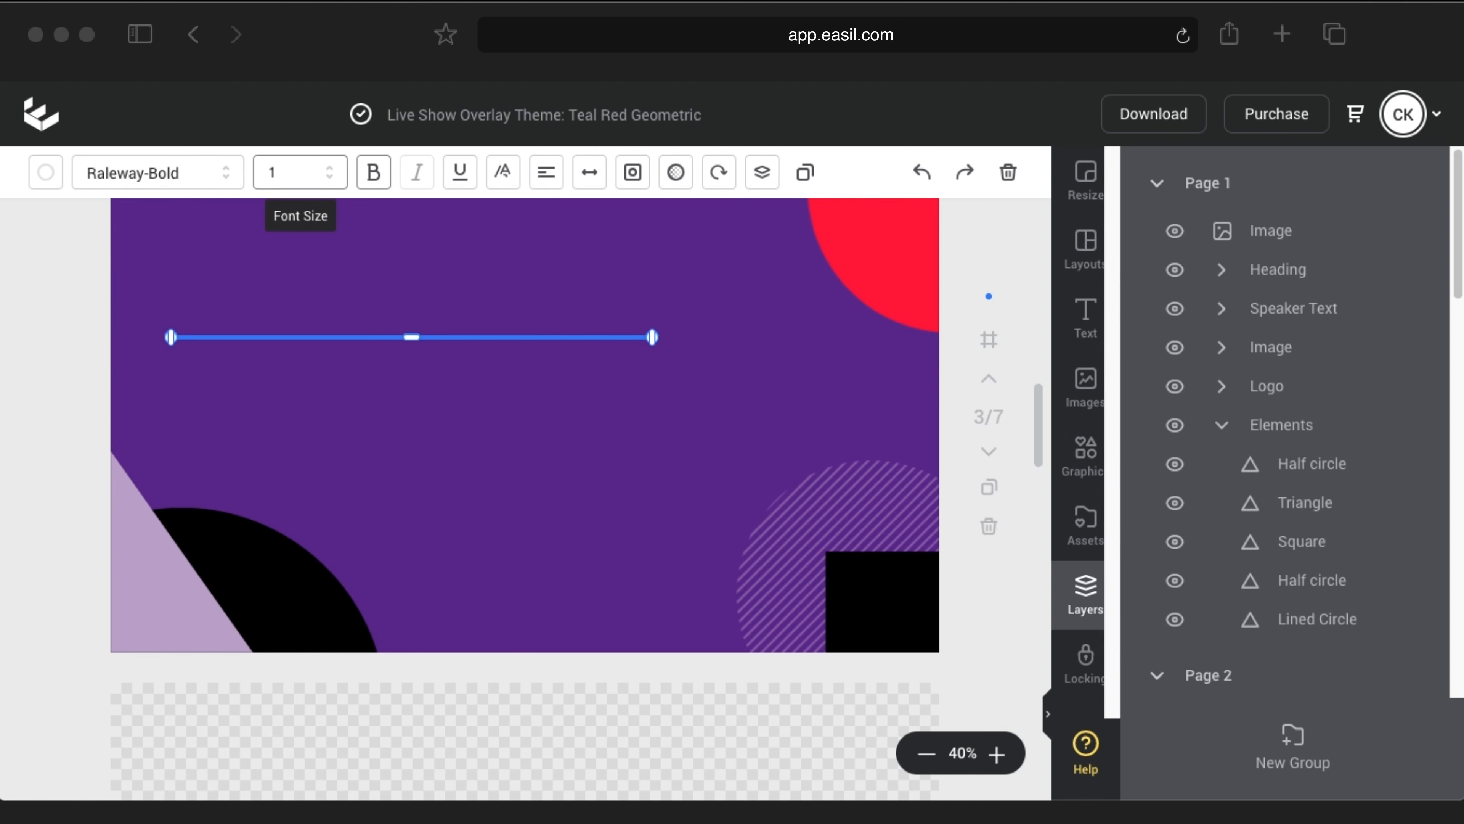
{"action": "type", "text": "70"}
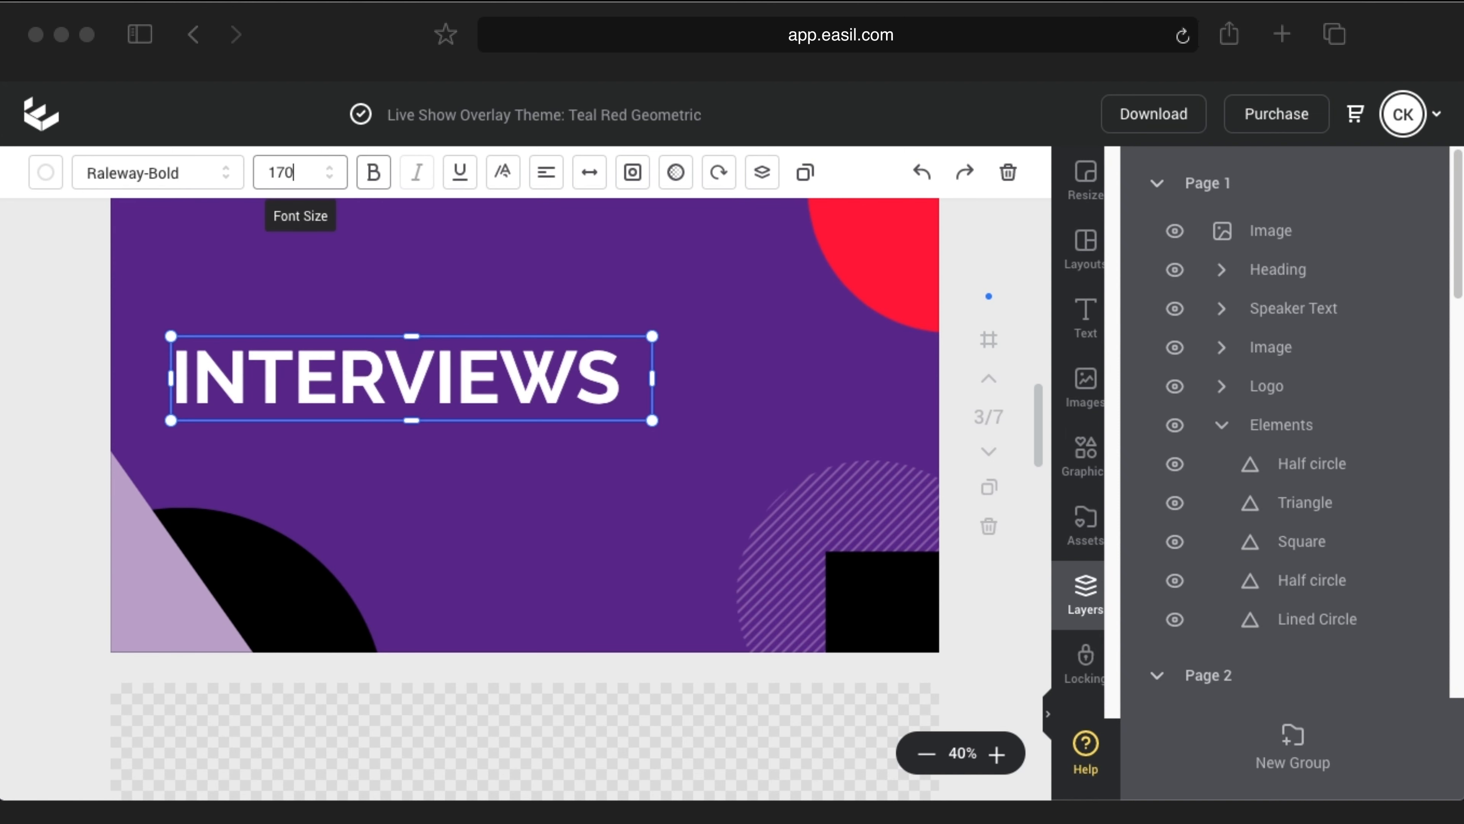
{"action": "left_click", "coordinate": [139, 319]}
{"action": "left_click_drag", "start_coordinate": [335, 395], "coordinate": [424, 433]}
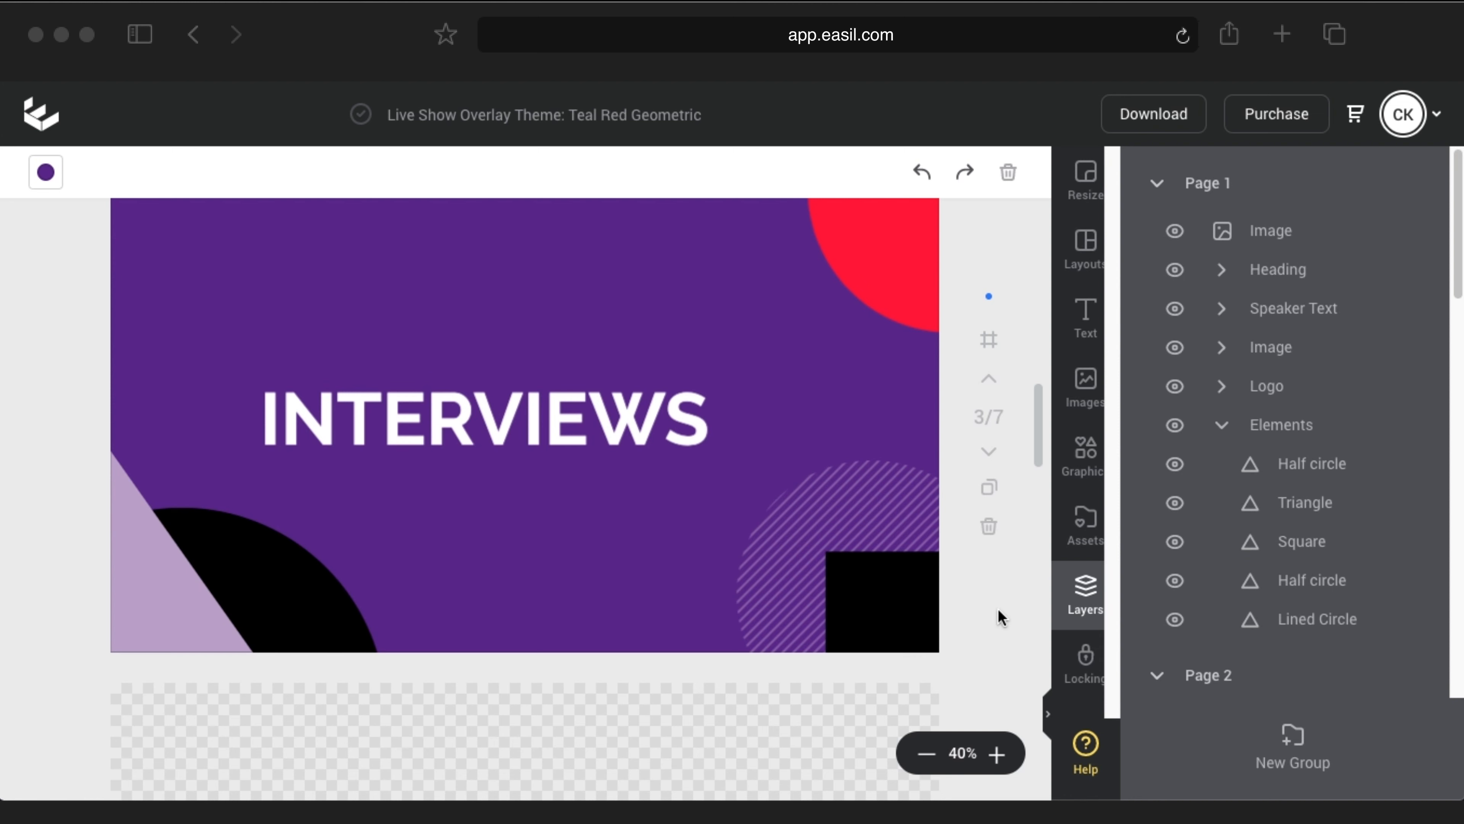
Step: Duplicate the INTERVIEWS page and change its heading to UNBOXINGS, narrowed and centred
{"action": "left_click", "coordinate": [990, 490]}
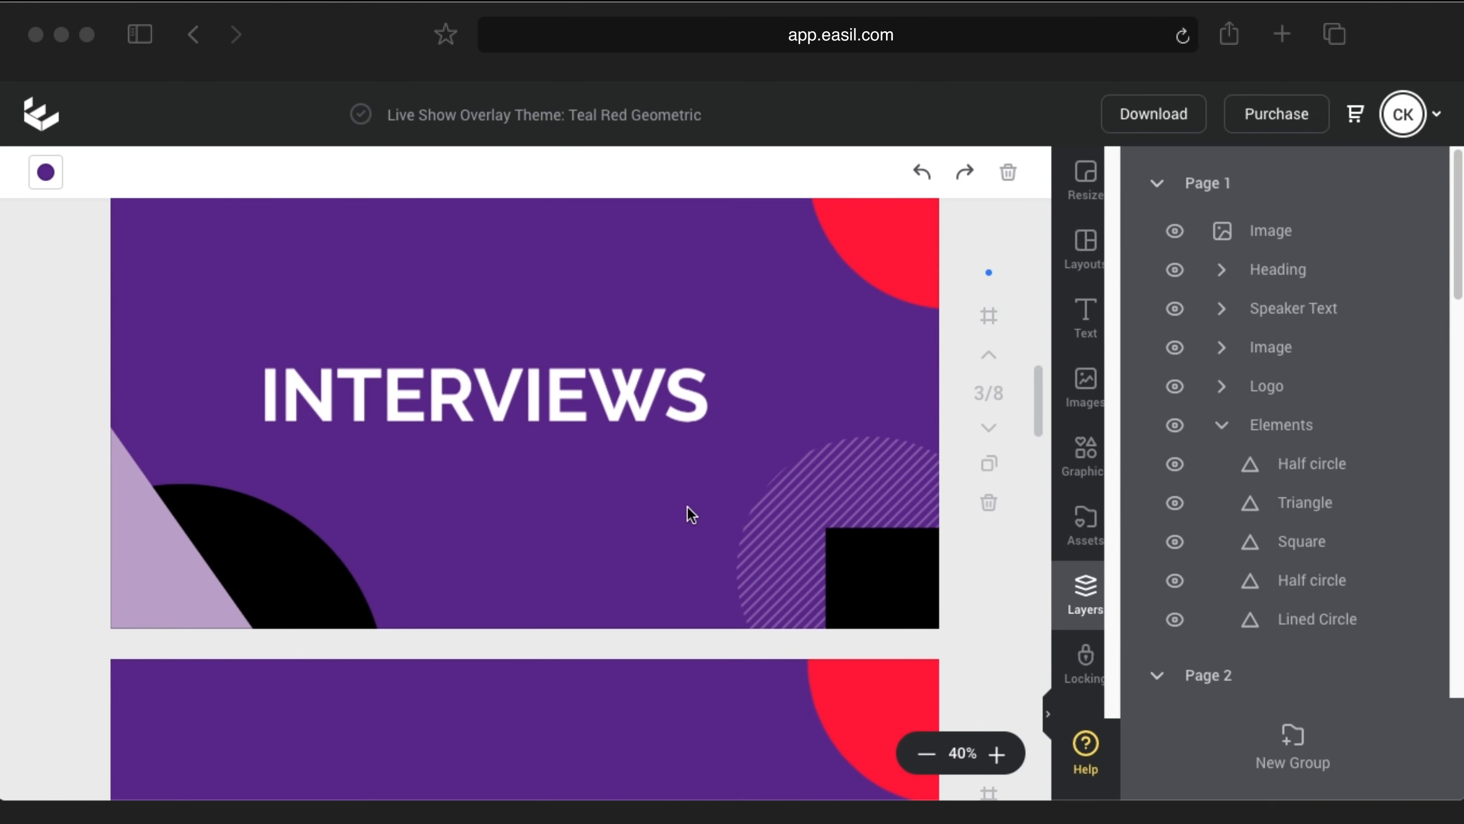
{"action": "scroll", "coordinate": [691, 513], "scroll_direction": "down", "scroll_amount": 3}
{"action": "scroll", "coordinate": [611, 570], "scroll_direction": "down", "scroll_amount": 2}
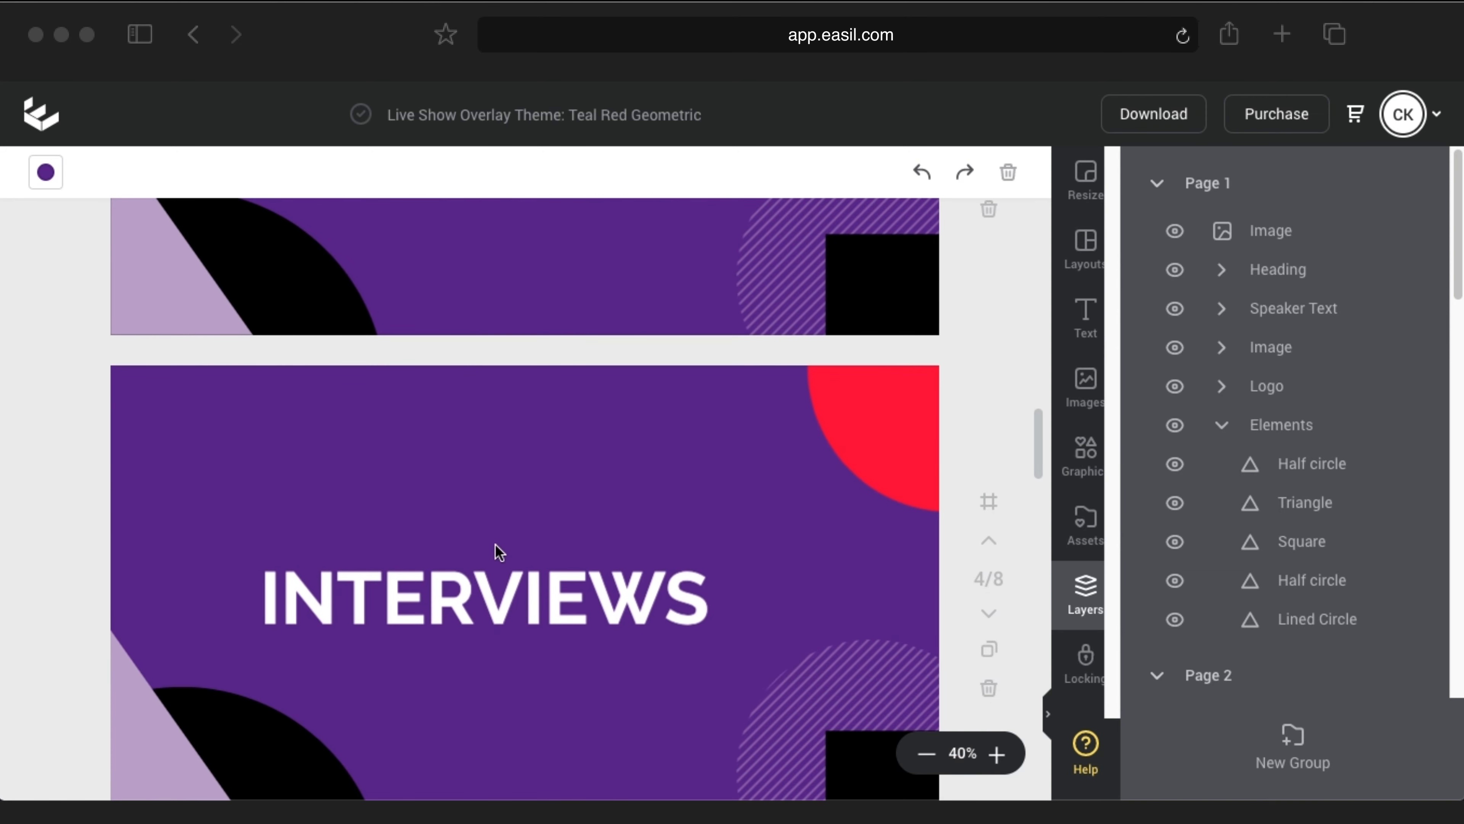
{"action": "double_click", "coordinate": [474, 588]}
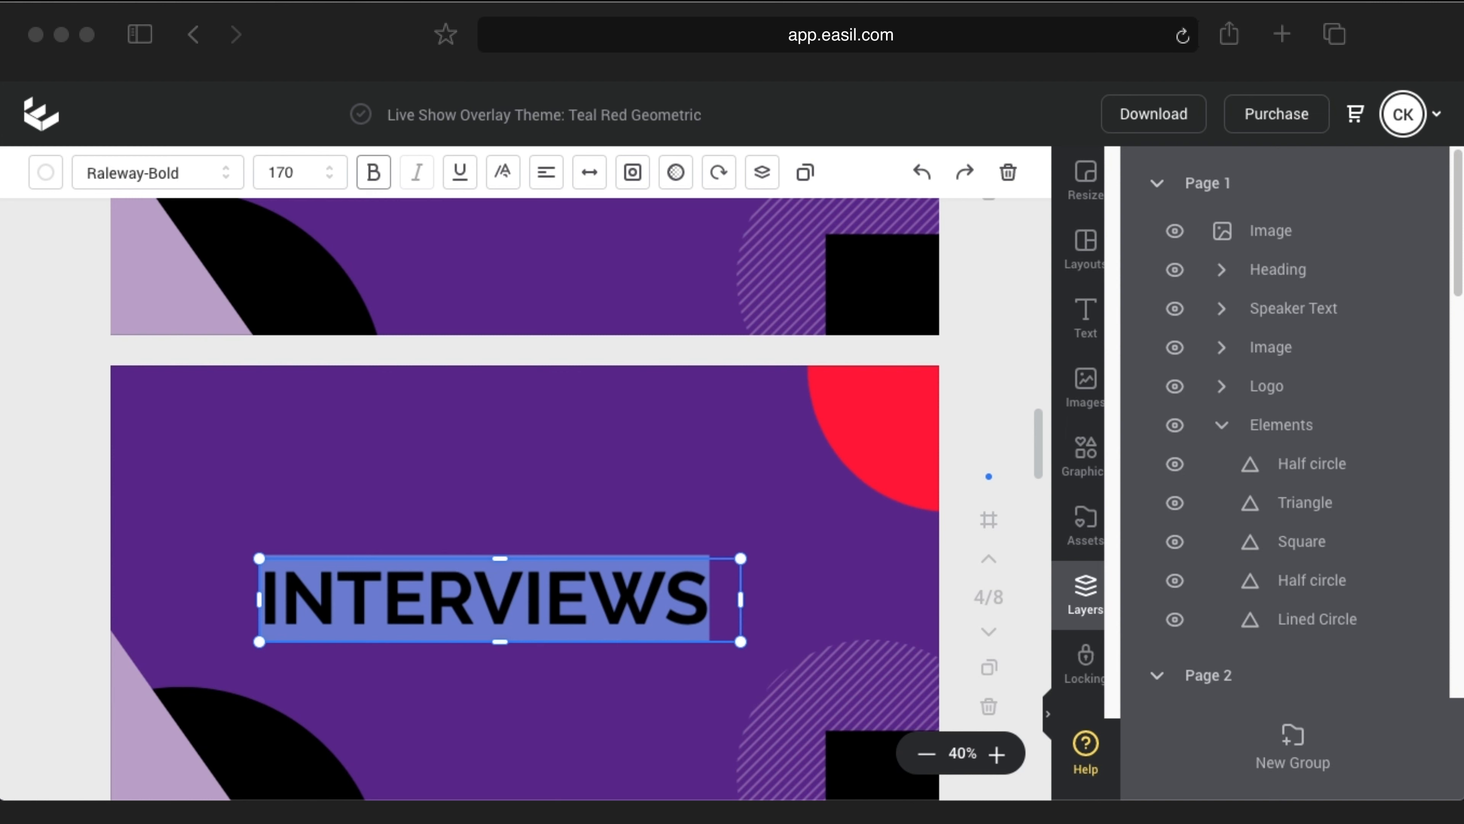
{"action": "type", "text": "UNBOXINGS"}
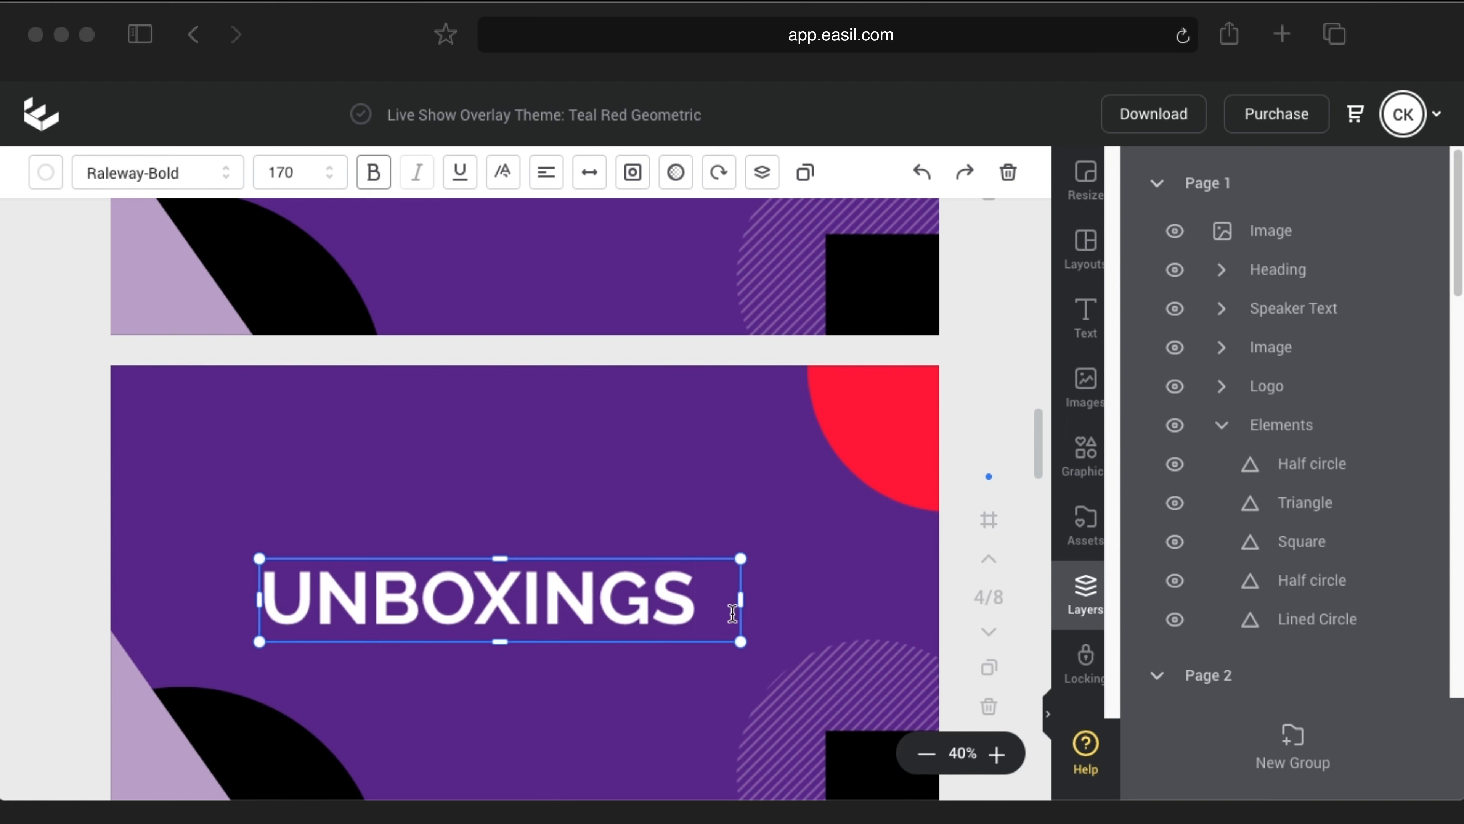
{"action": "left_click_drag", "start_coordinate": [740, 601], "coordinate": [710, 602]}
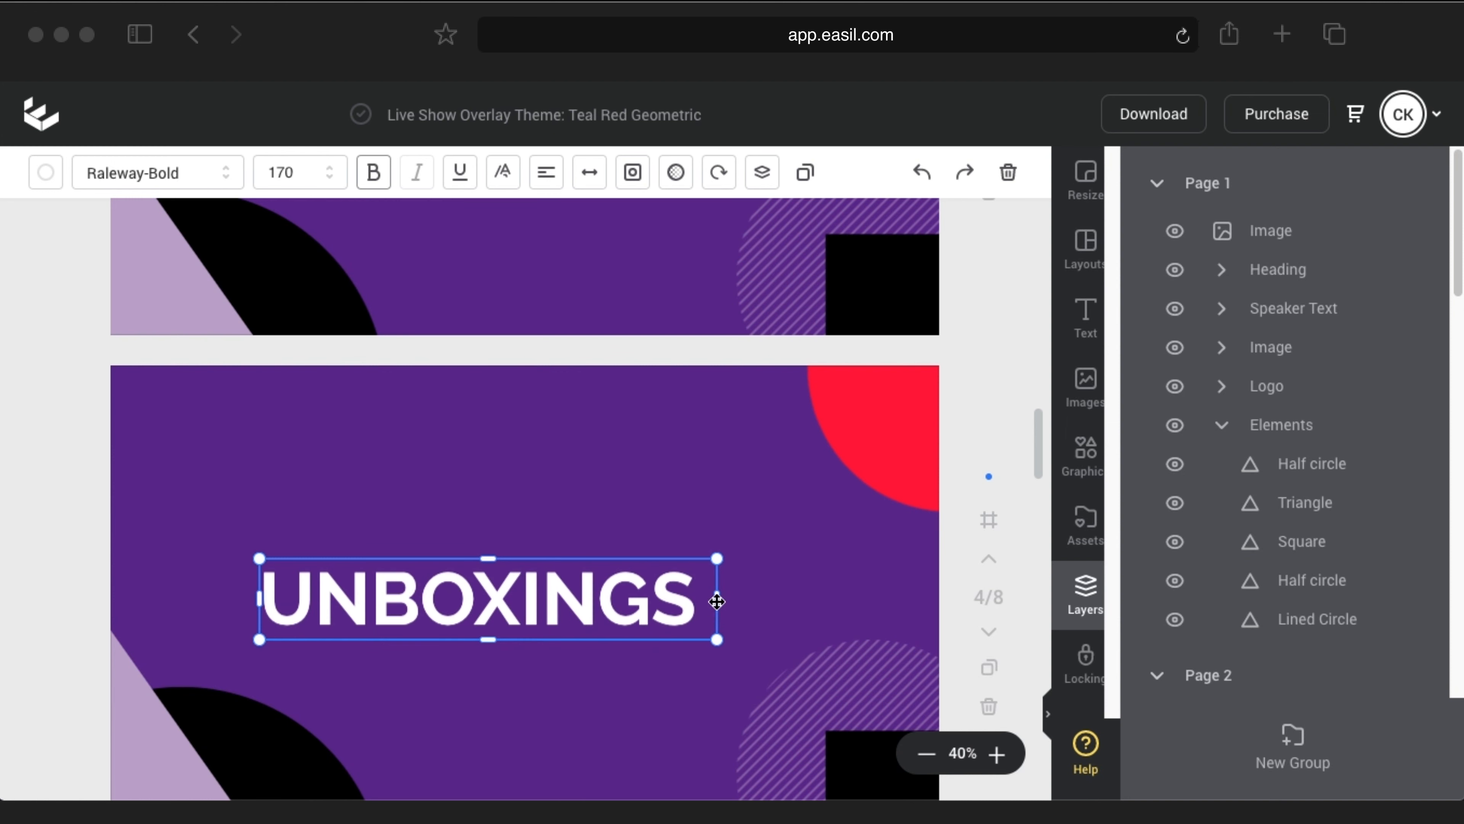
{"action": "left_click_drag", "start_coordinate": [546, 601], "coordinate": [563, 601]}
{"action": "left_click", "coordinate": [777, 549]}
{"action": "scroll", "coordinate": [755, 461], "scroll_direction": "down", "scroll_amount": 2}
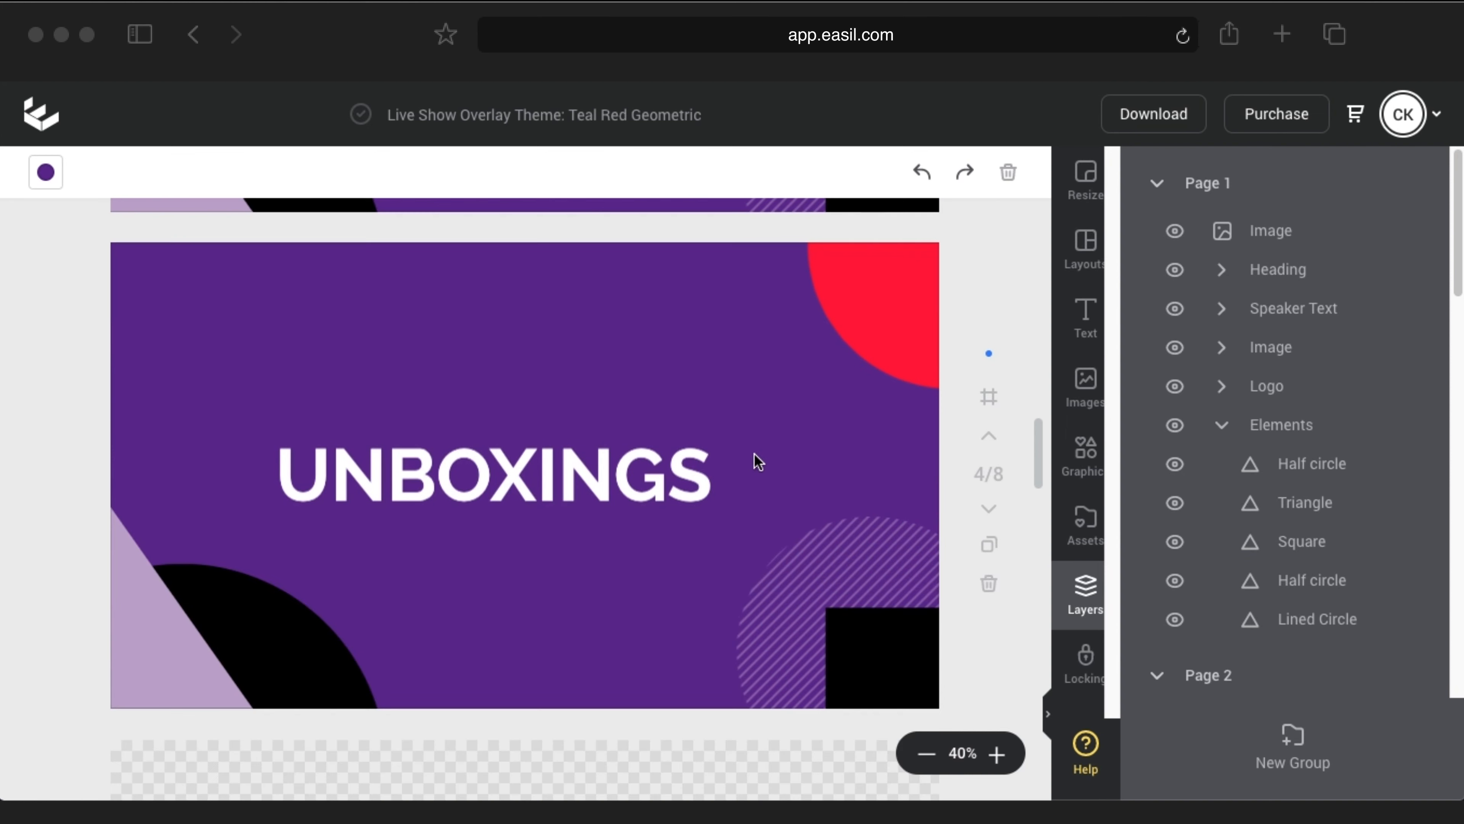
{"action": "scroll", "coordinate": [756, 458], "scroll_direction": "up", "scroll_amount": 5}
{"action": "scroll", "coordinate": [769, 474], "scroll_direction": "down", "scroll_amount": 6}
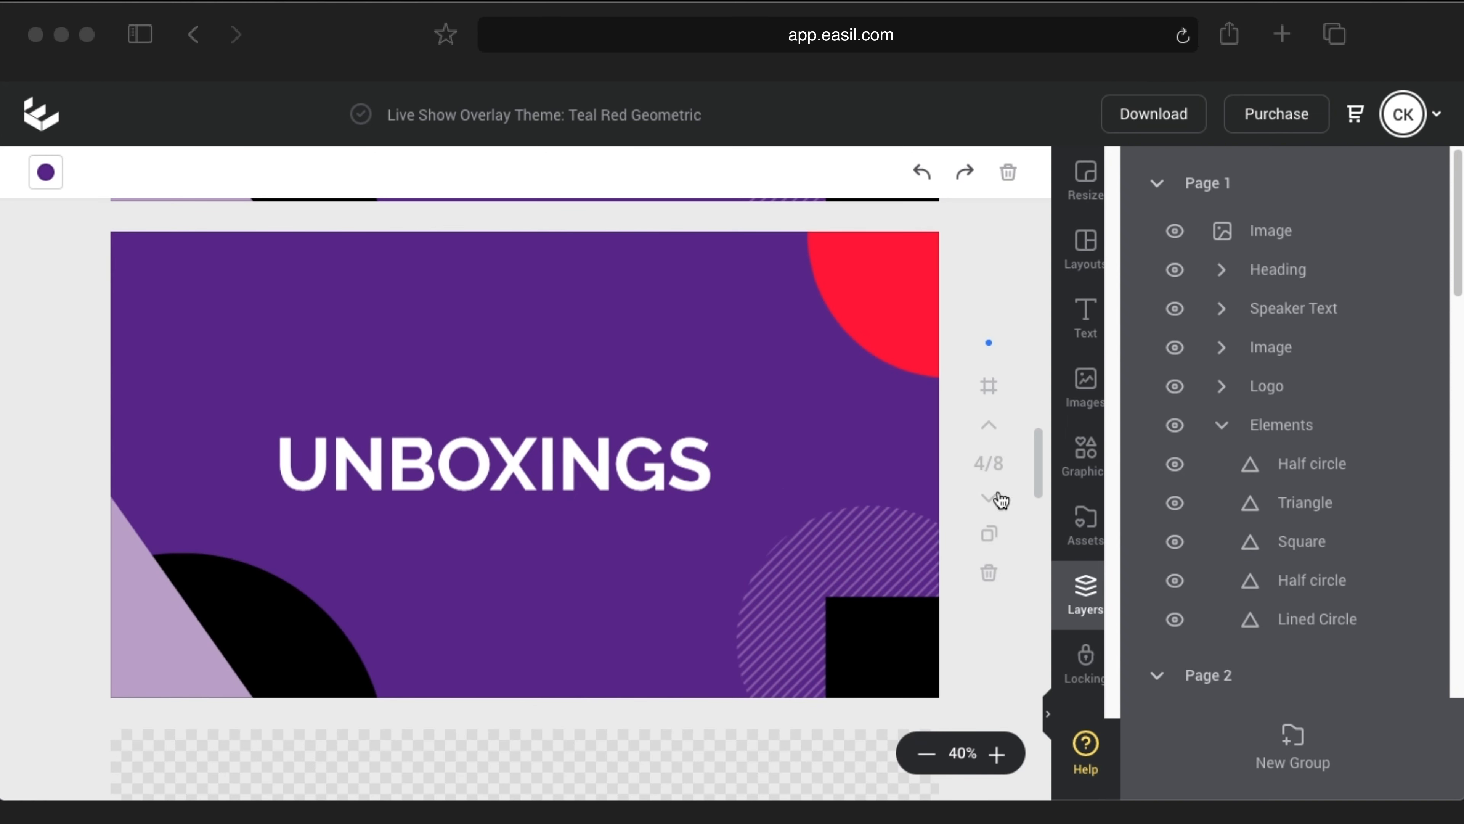
Step: Duplicate the UNBOXINGS page and retitle it TUTORIALS, shrinking and nudging the box right
{"action": "left_click", "coordinate": [988, 533]}
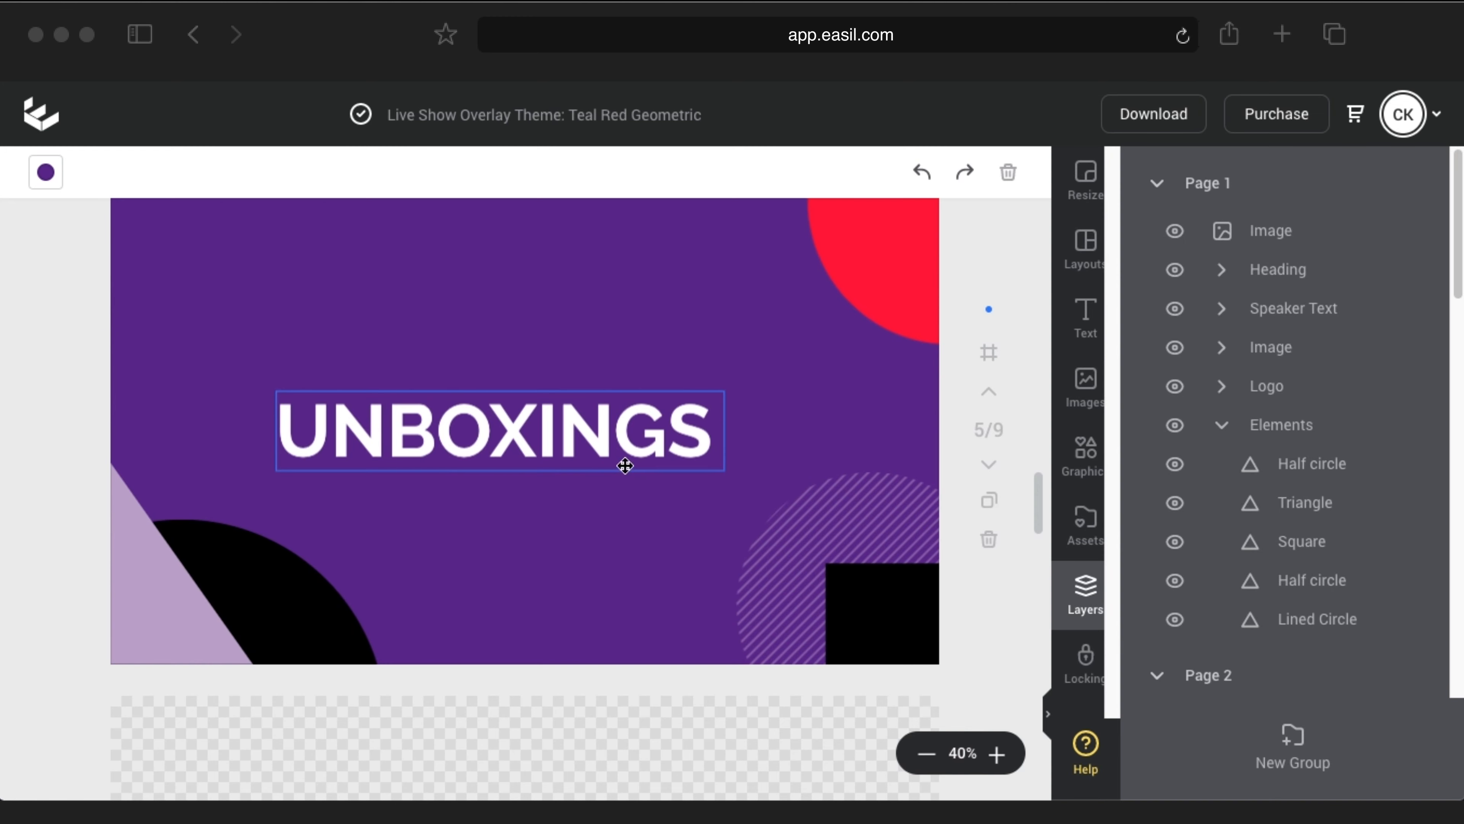
{"action": "scroll", "coordinate": [623, 464], "scroll_direction": "up", "scroll_amount": 3}
{"action": "scroll", "coordinate": [623, 465], "scroll_direction": "down", "scroll_amount": 2}
{"action": "scroll", "coordinate": [605, 469], "scroll_direction": "up", "scroll_amount": 3}
{"action": "scroll", "coordinate": [603, 469], "scroll_direction": "up", "scroll_amount": 5}
{"action": "scroll", "coordinate": [603, 465], "scroll_direction": "down", "scroll_amount": 10}
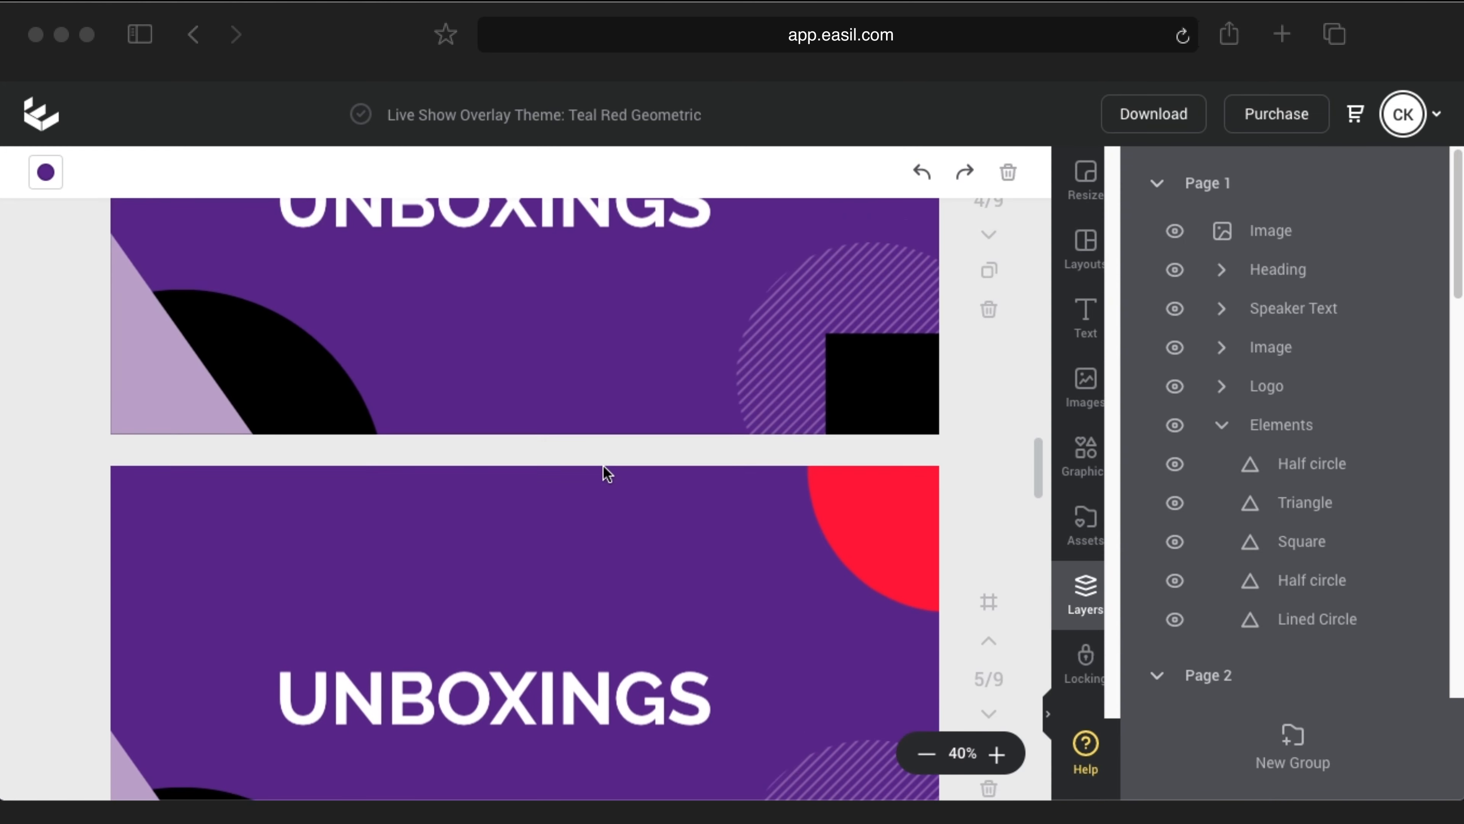
{"action": "scroll", "coordinate": [607, 473], "scroll_direction": "down", "scroll_amount": 1}
{"action": "left_click", "coordinate": [423, 670]}
{"action": "double_click", "coordinate": [424, 671]}
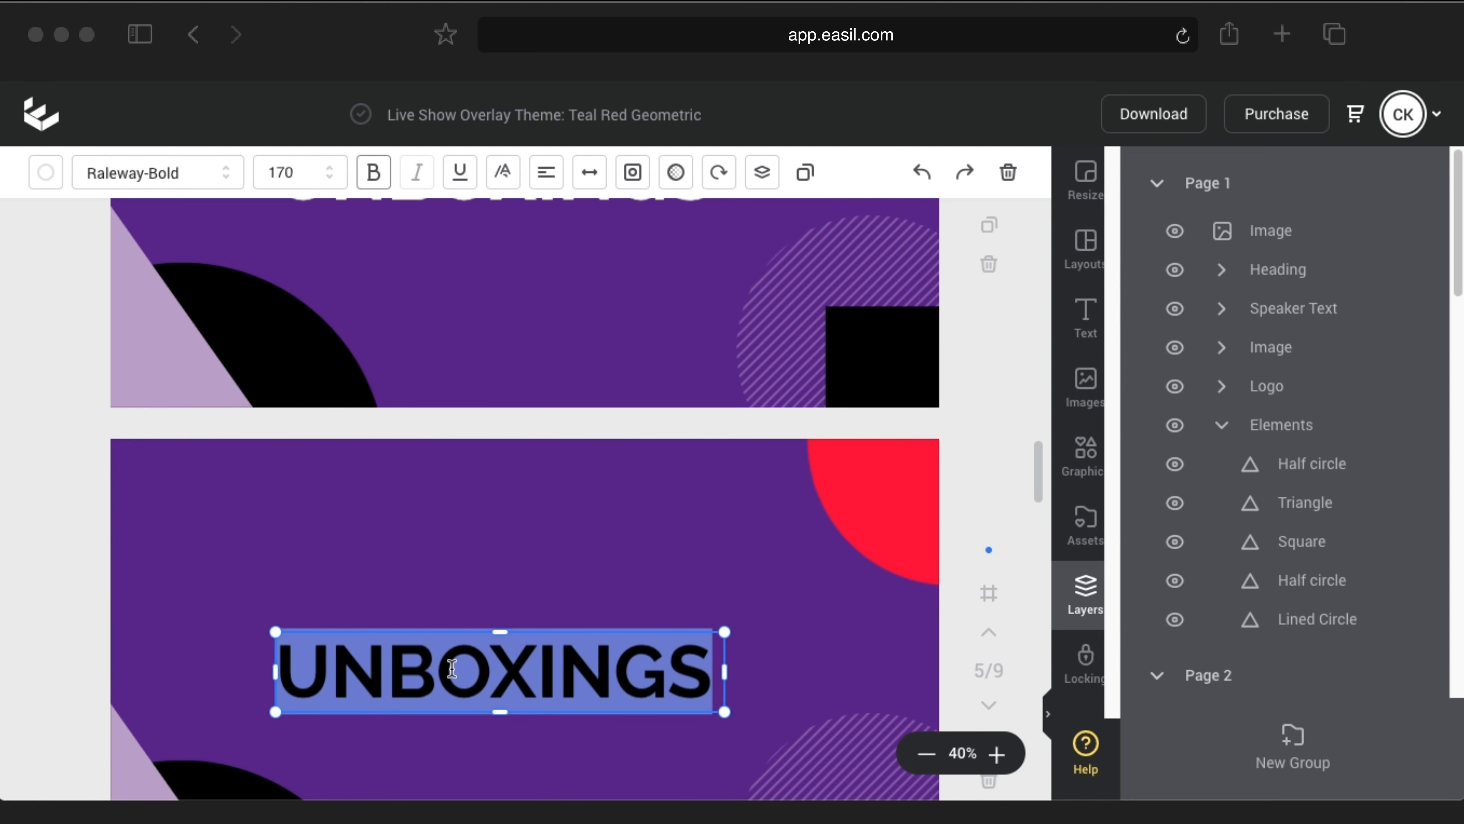
{"action": "type", "text": "TUTORI"}
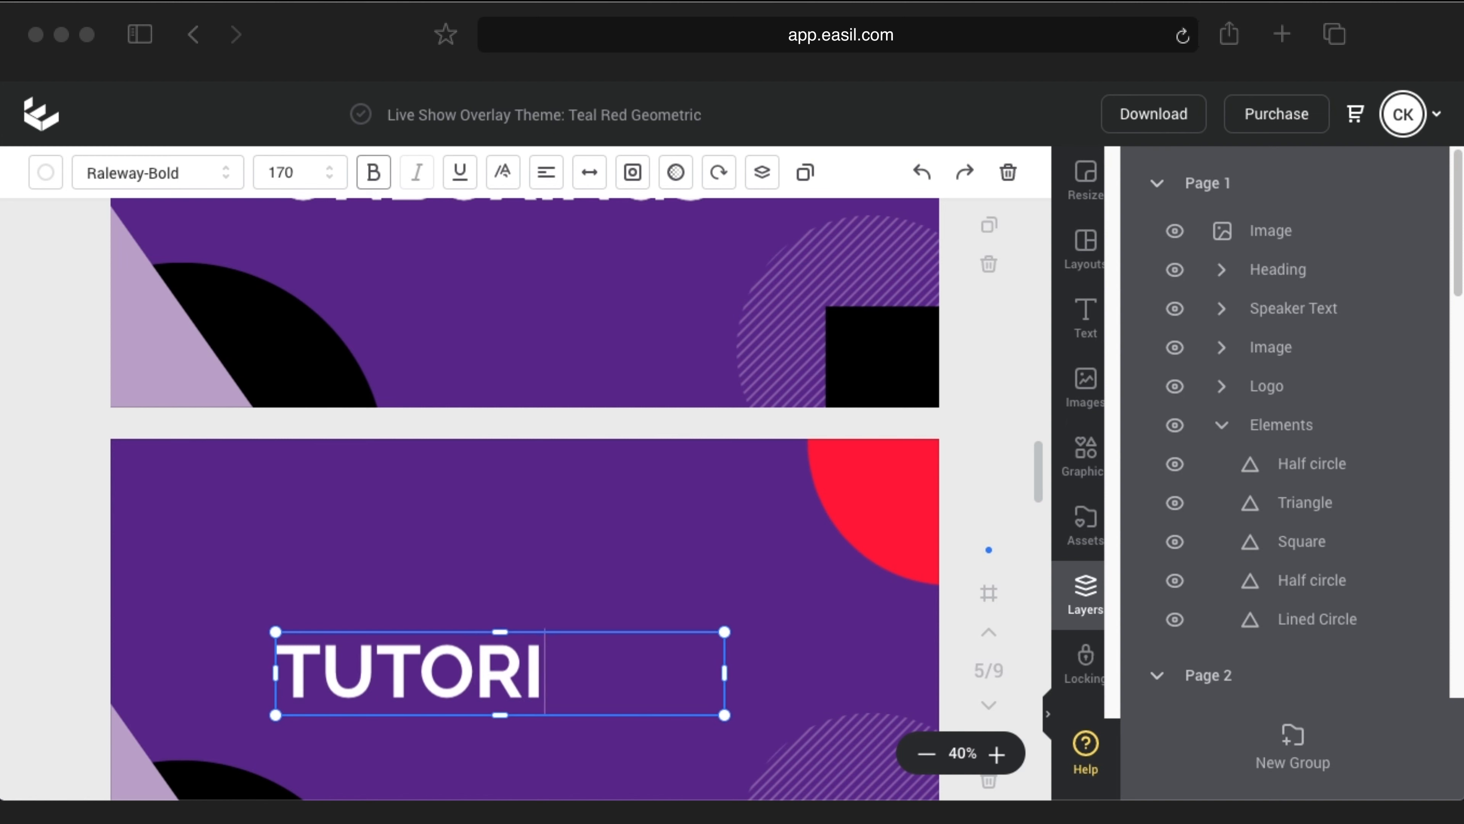
{"action": "type", "text": "ALS"}
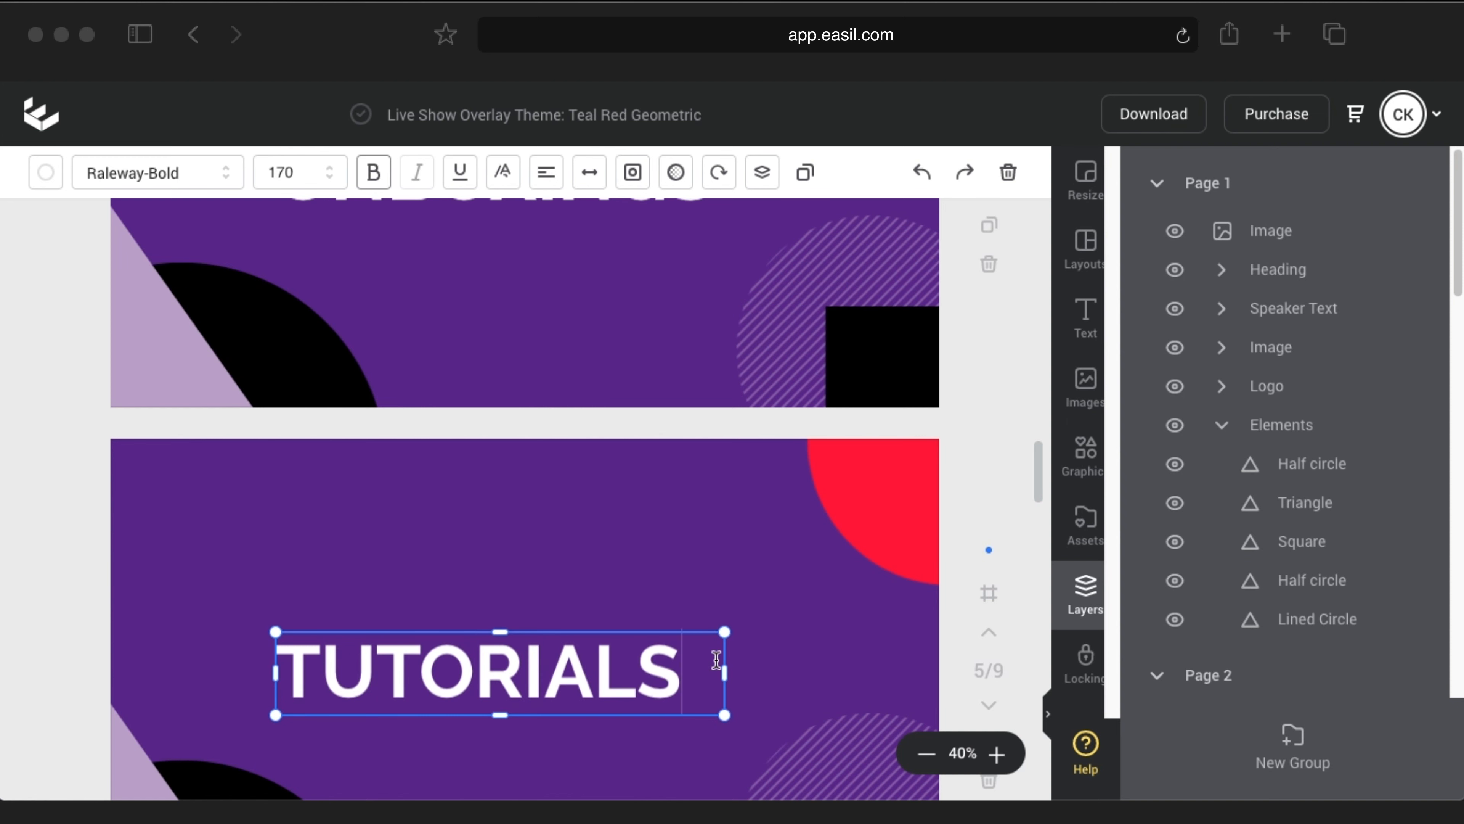
{"action": "left_click_drag", "start_coordinate": [725, 673], "coordinate": [698, 671]}
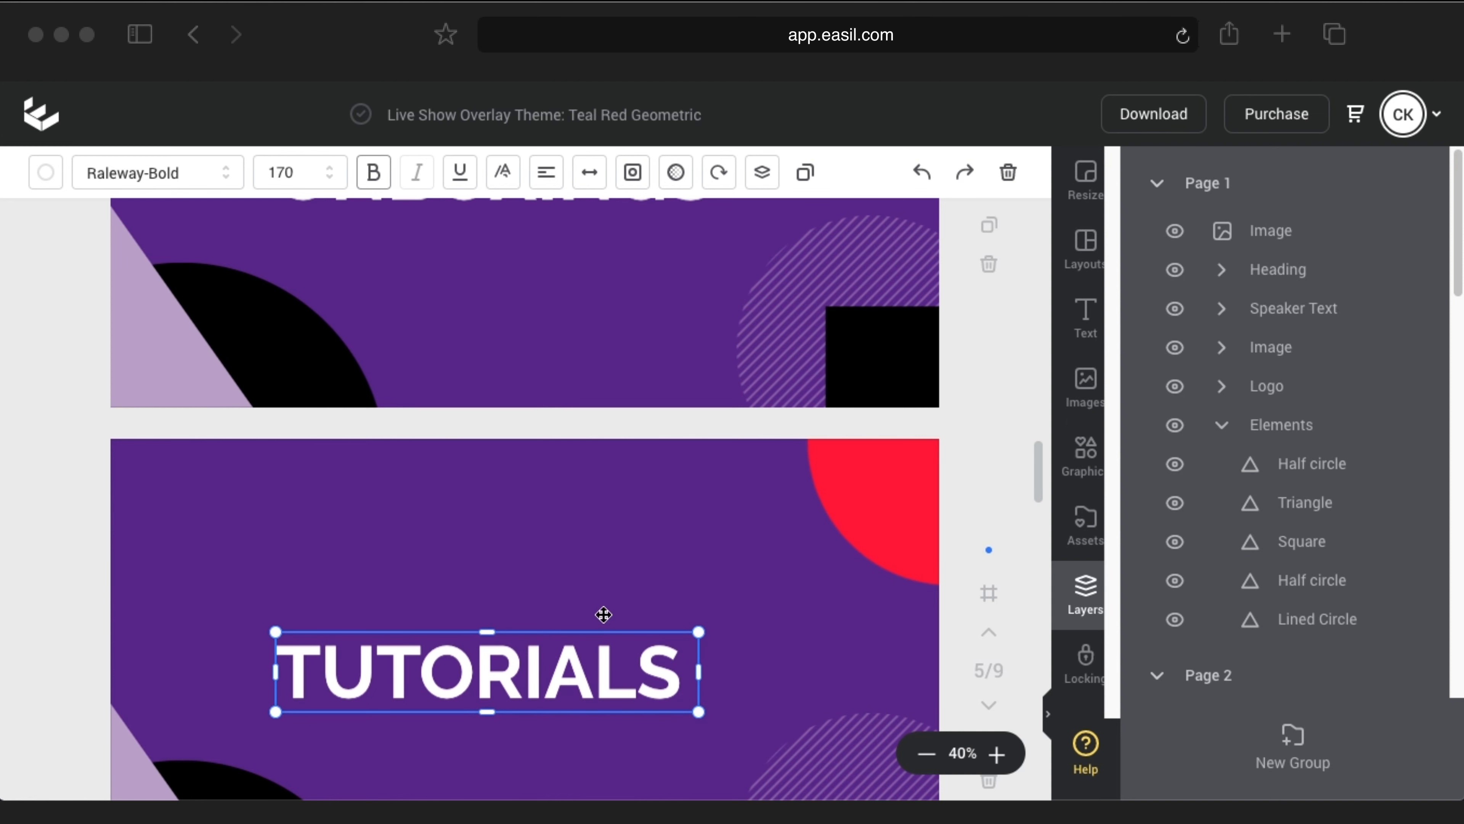
{"action": "left_click_drag", "start_coordinate": [573, 650], "coordinate": [592, 648]}
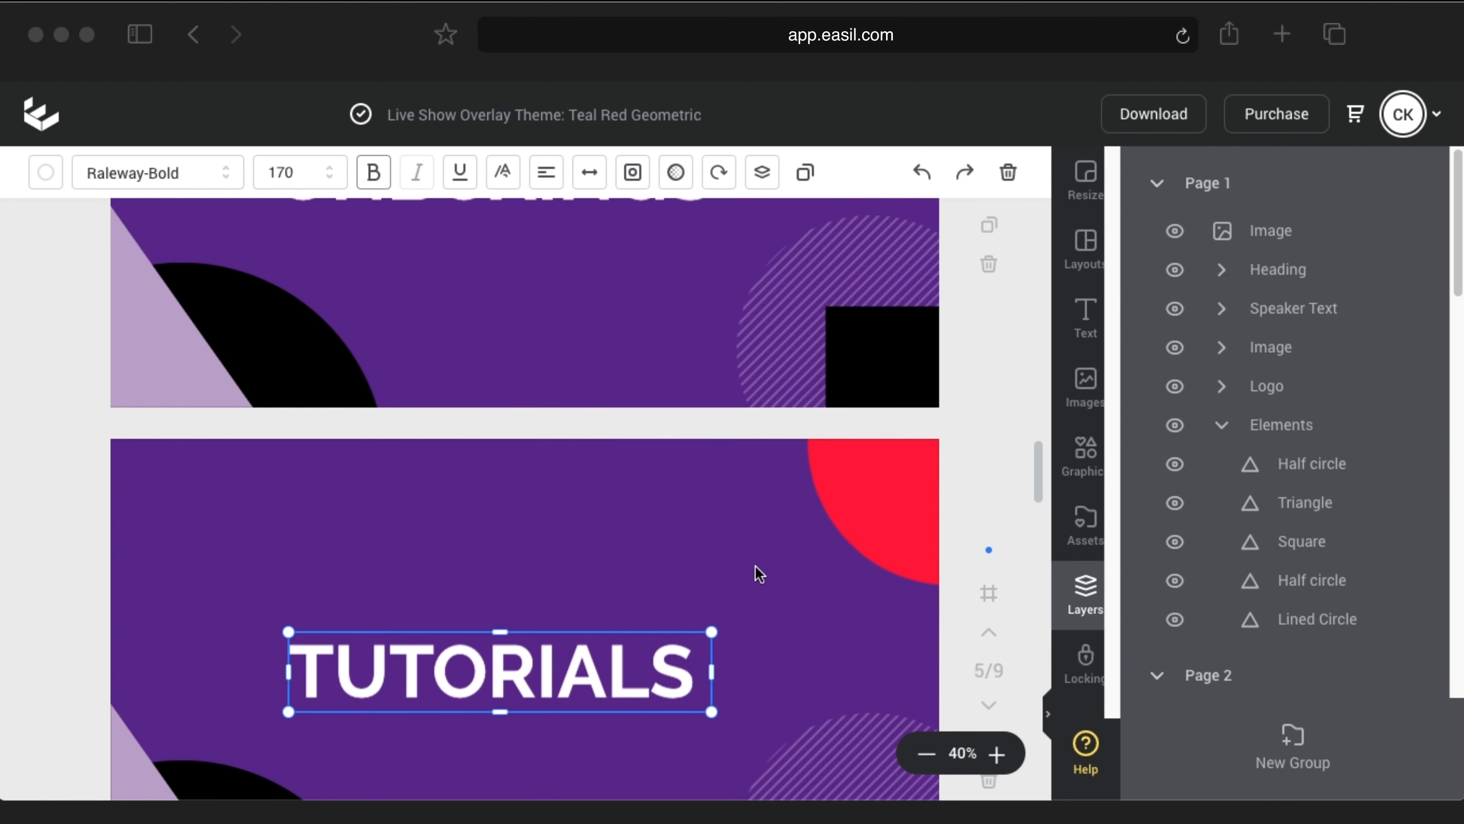
{"action": "scroll", "coordinate": [755, 572], "scroll_direction": "up", "scroll_amount": 3}
{"action": "scroll", "coordinate": [755, 572], "scroll_direction": "up", "scroll_amount": 10}
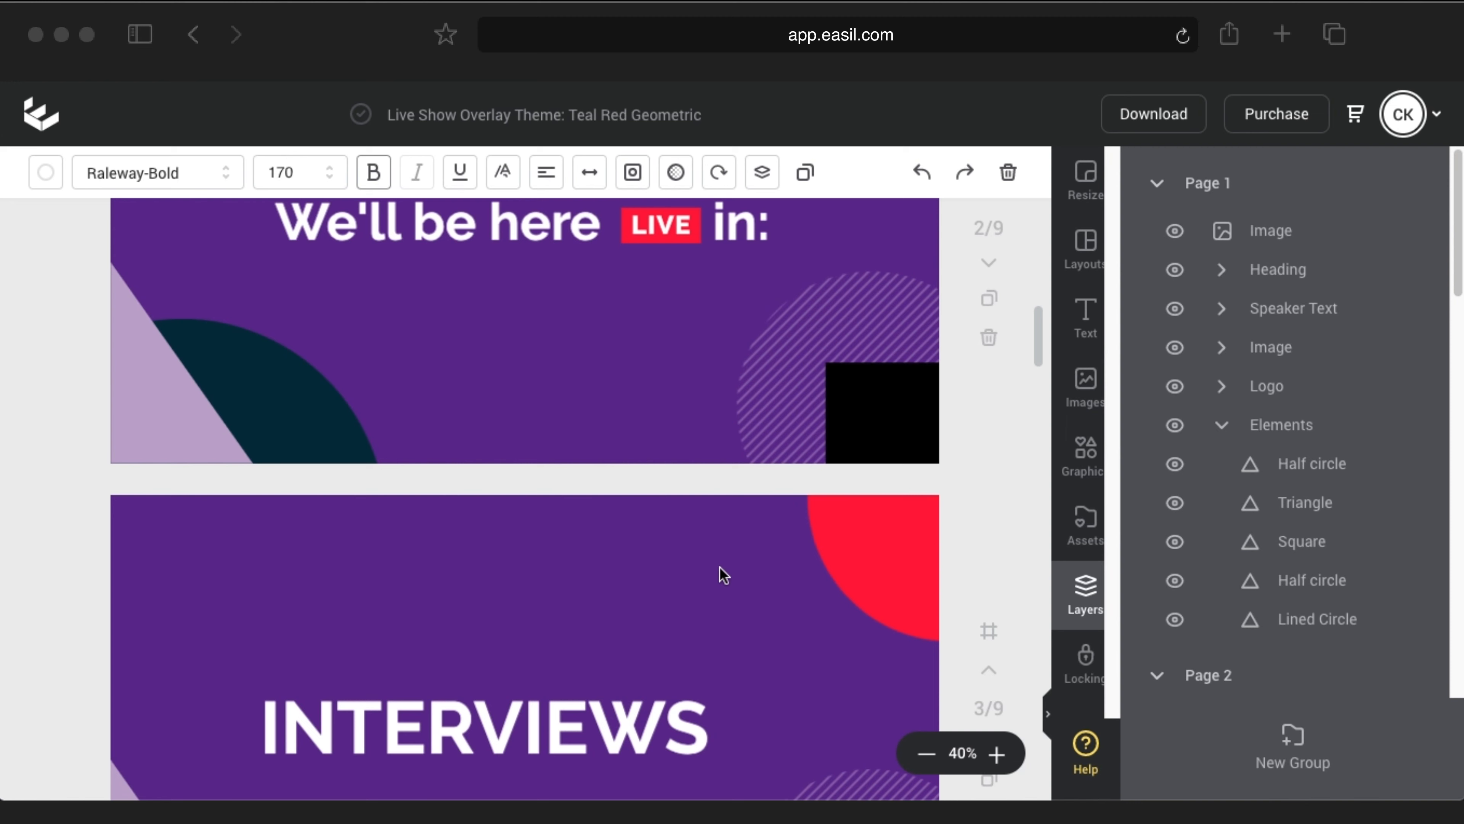
{"action": "scroll", "coordinate": [720, 567], "scroll_direction": "down", "scroll_amount": 1}
{"action": "scroll", "coordinate": [654, 439], "scroll_direction": "down", "scroll_amount": 15}
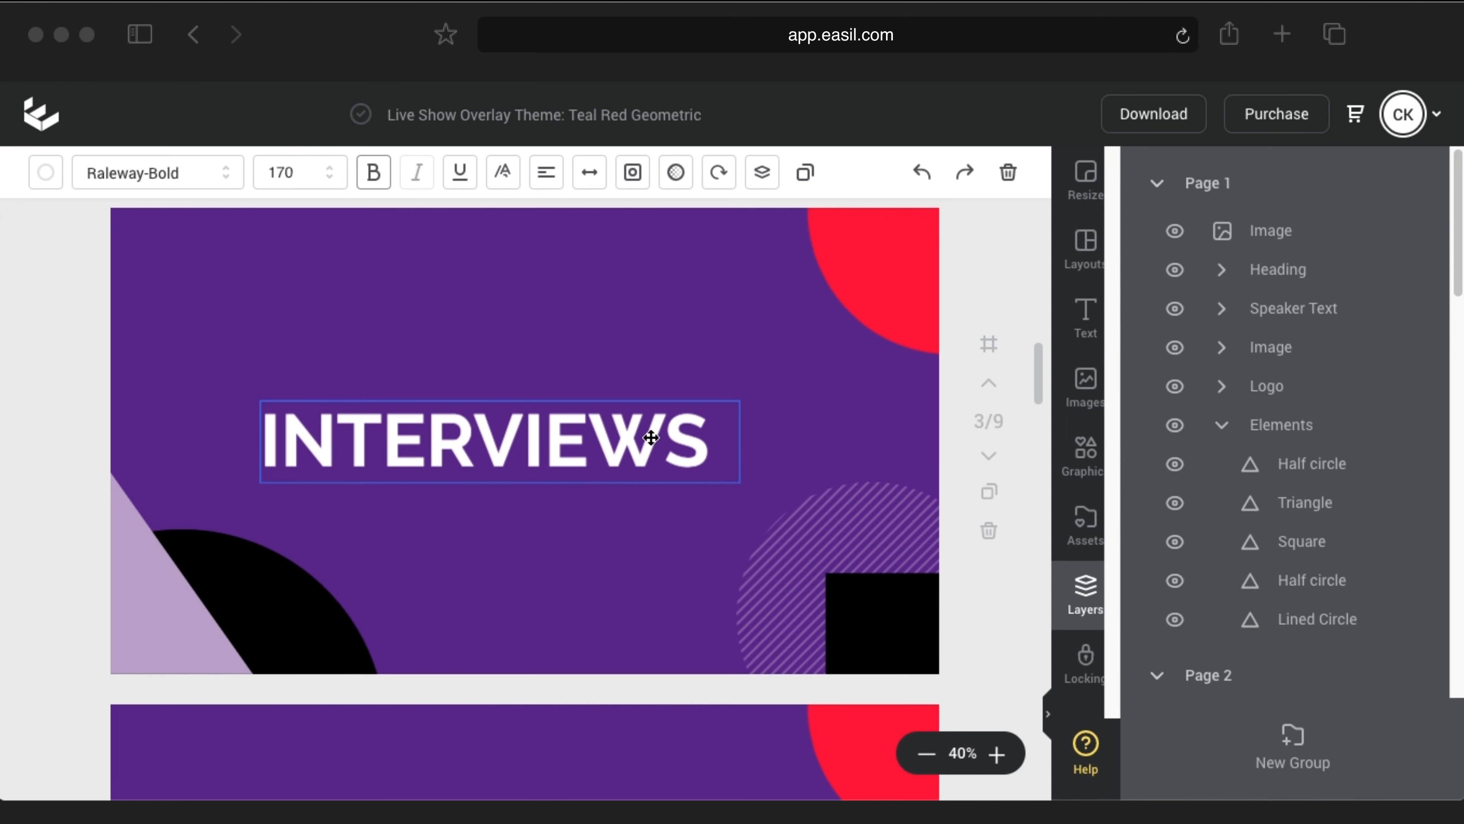
{"action": "scroll", "coordinate": [658, 460], "scroll_direction": "down", "scroll_amount": 15}
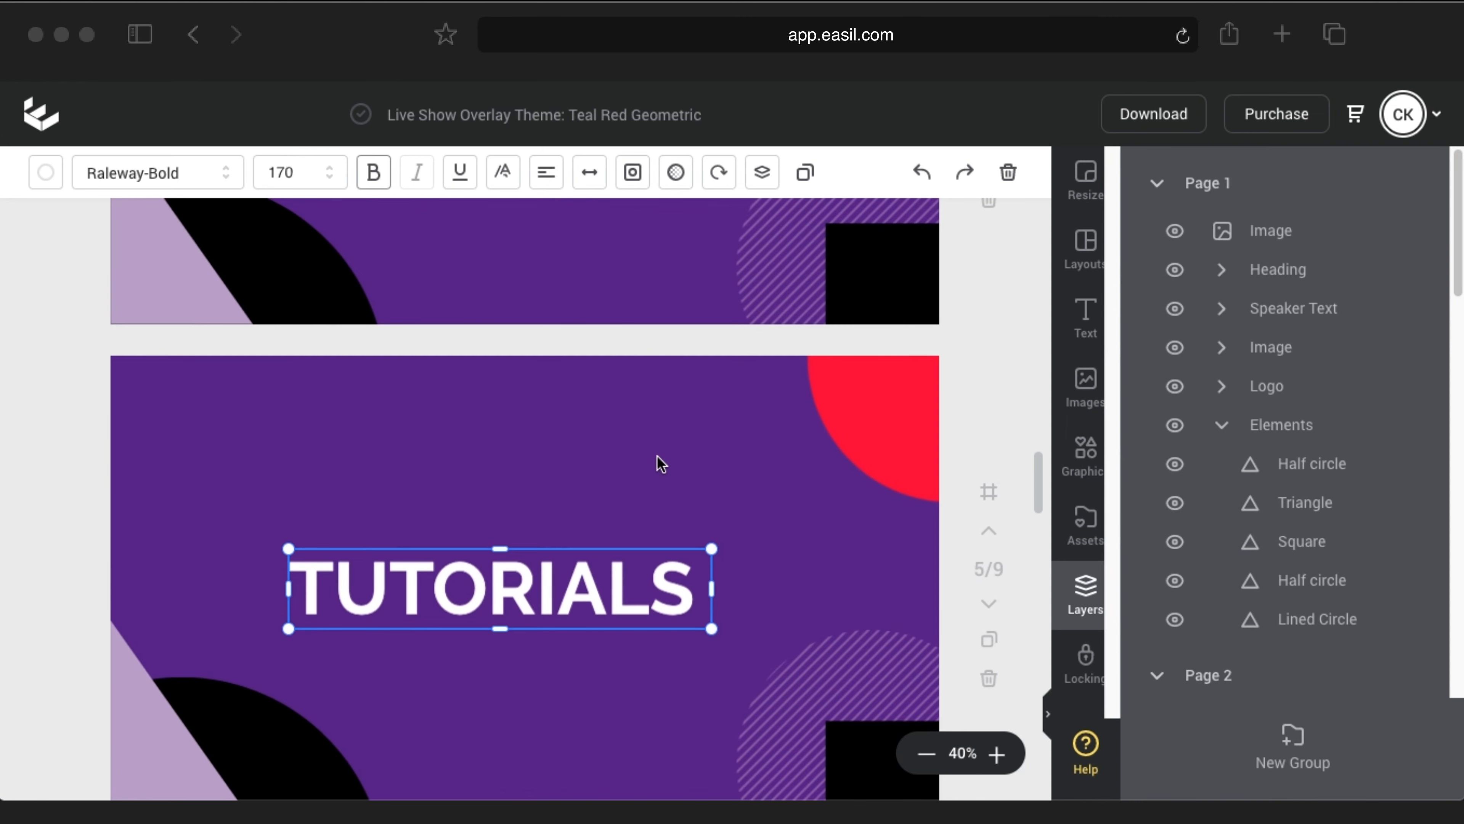
Step: Replace page 6's placeholder banner title with the host's full name
{"action": "scroll", "coordinate": [662, 460], "scroll_direction": "down", "scroll_amount": 5}
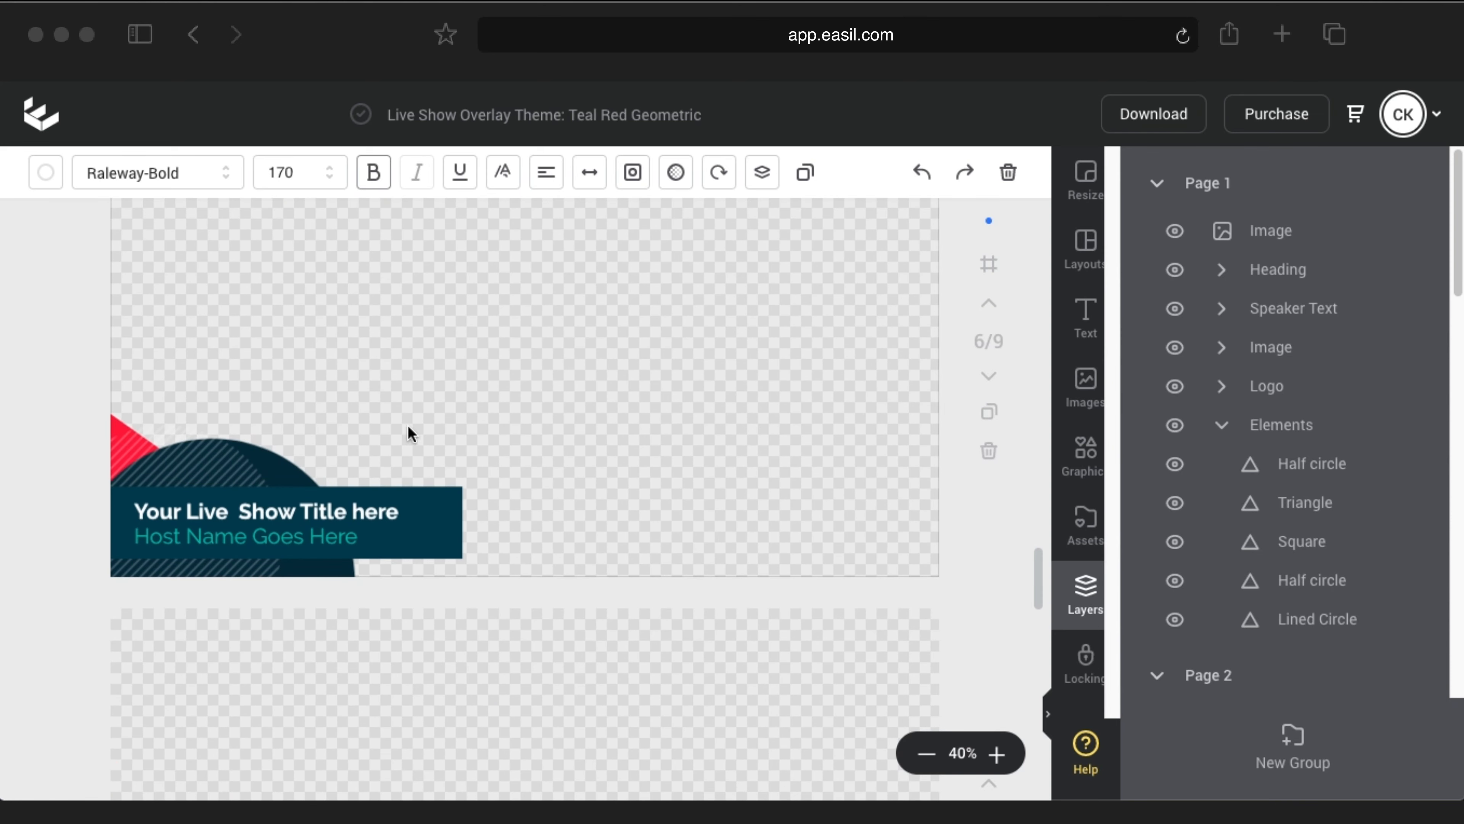
{"action": "left_click", "coordinate": [180, 514]}
{"action": "double_click", "coordinate": [178, 512]}
{"action": "key", "text": "BackSpace"}
{"action": "type", "text": "Christian Kar"}
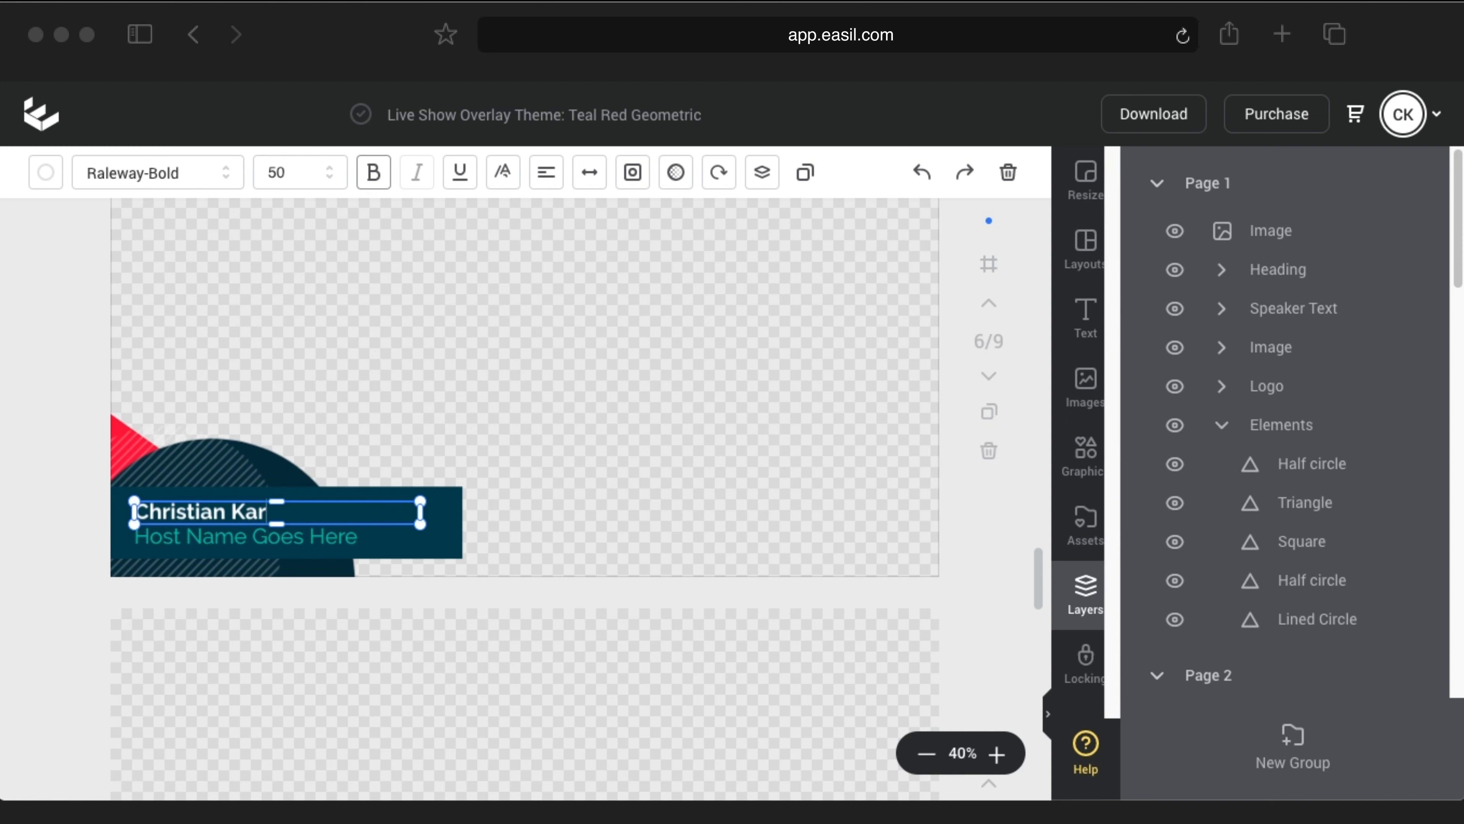
{"action": "type", "text": "asiewicz"}
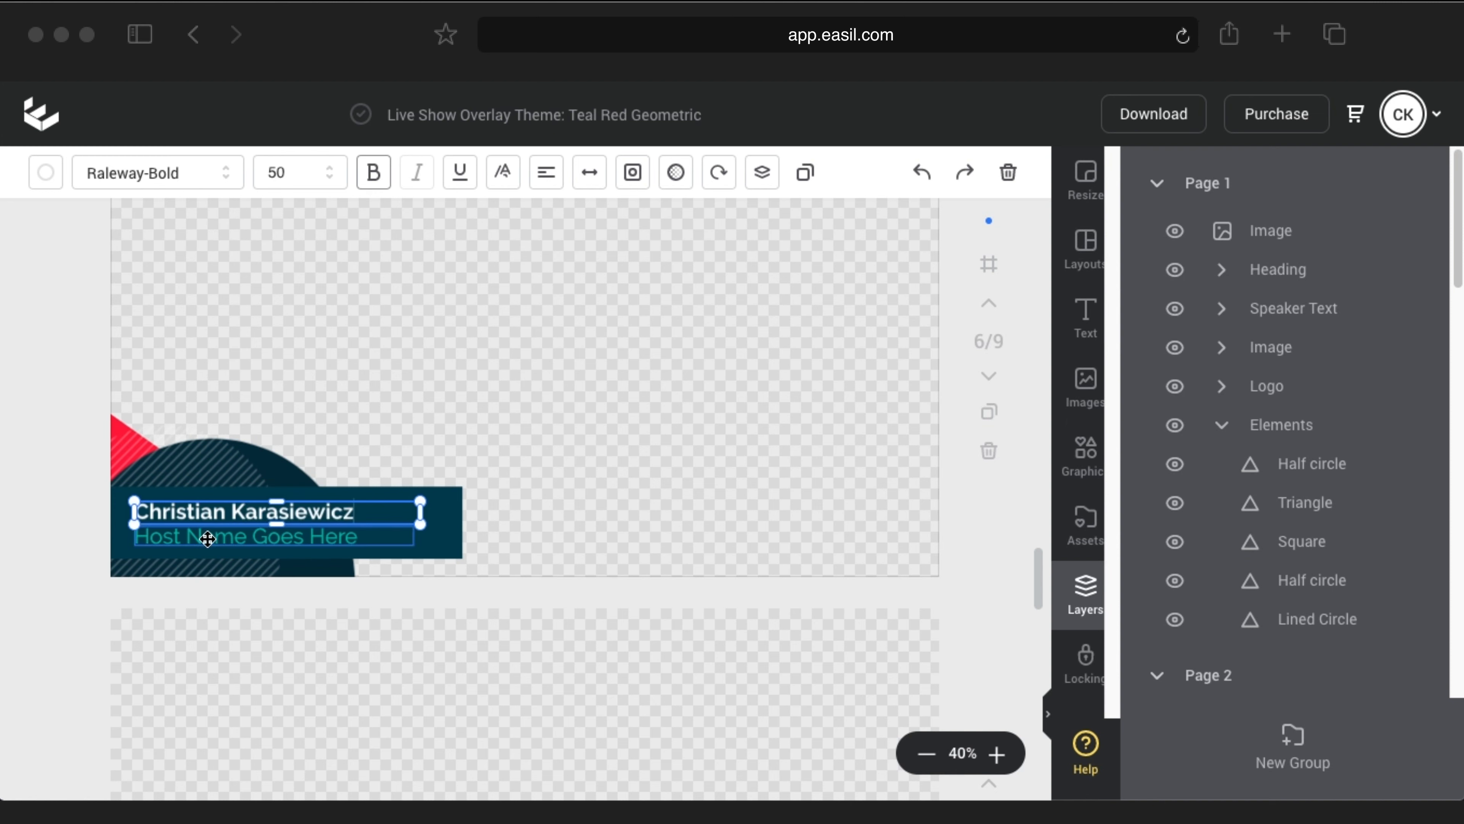
Step: Replace the 'Host Name Goes Here' line with the host's social handle
{"action": "double_click", "coordinate": [207, 538]}
{"action": "type", "text": "@:a"}
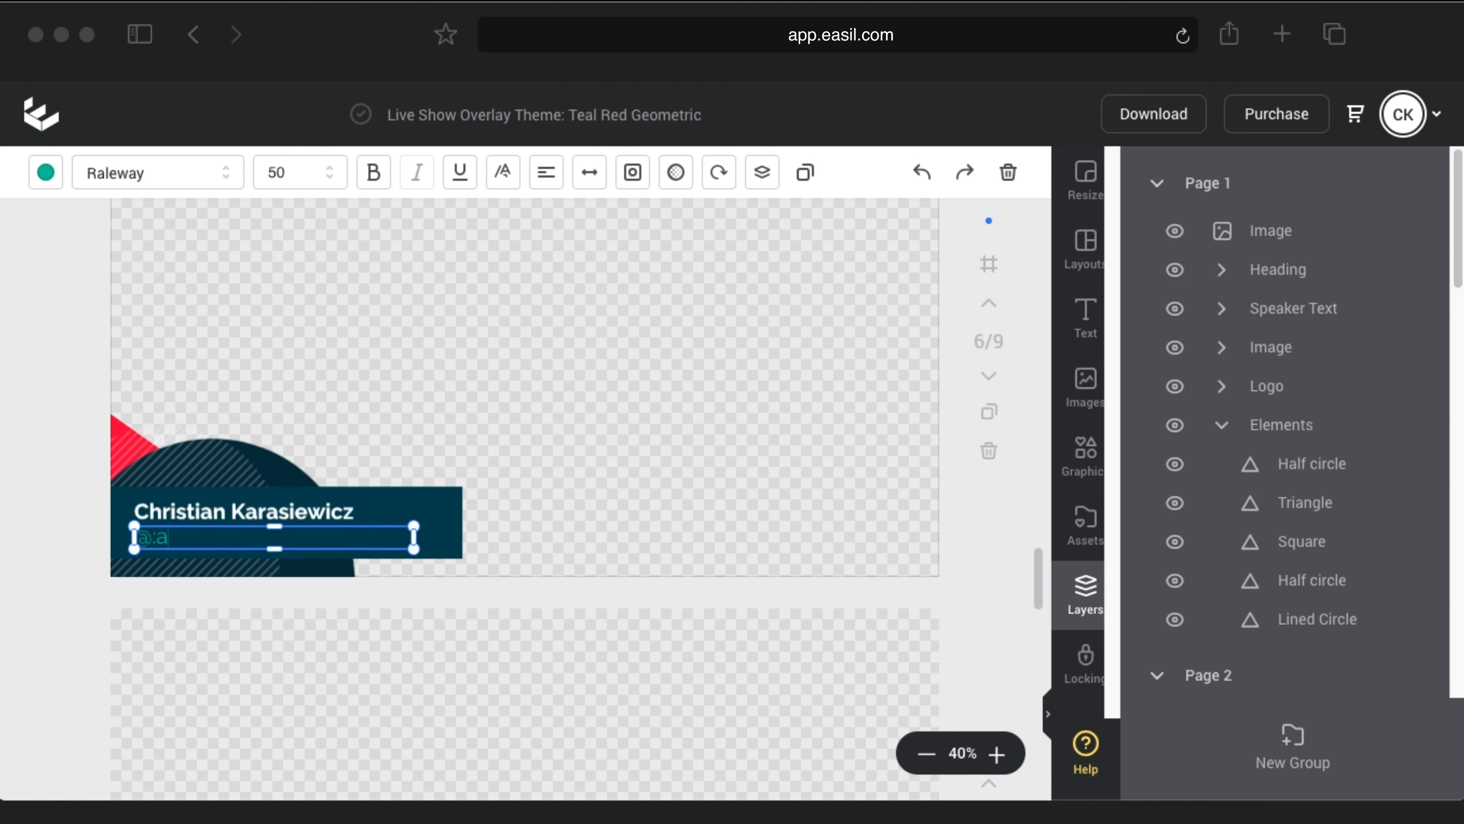
{"action": "type", "text": "unch"}
{"action": "key", "text": "super+a"}
{"action": "type", "text": "@L"}
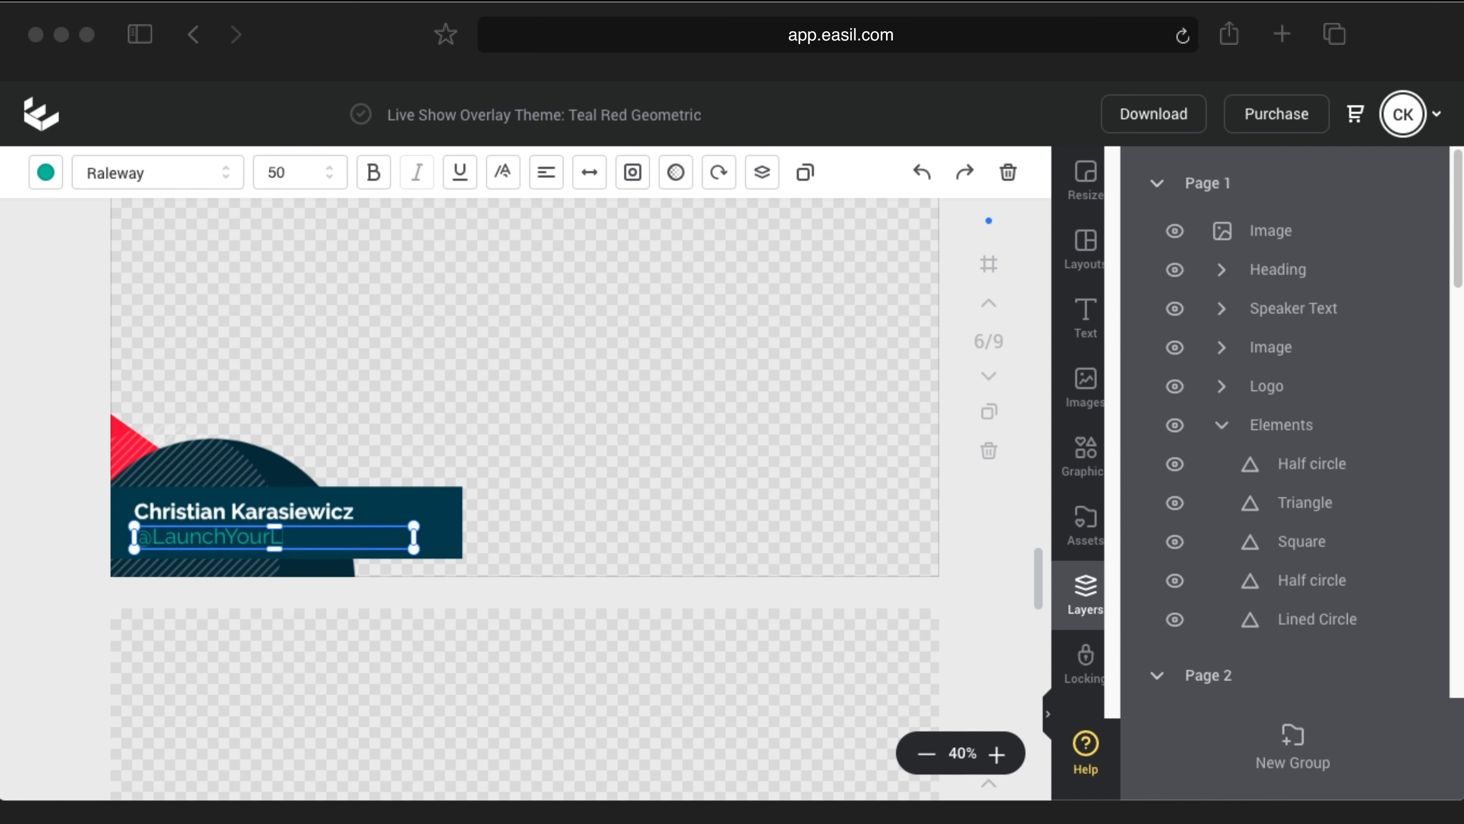
{"action": "left_click", "coordinate": [423, 439]}
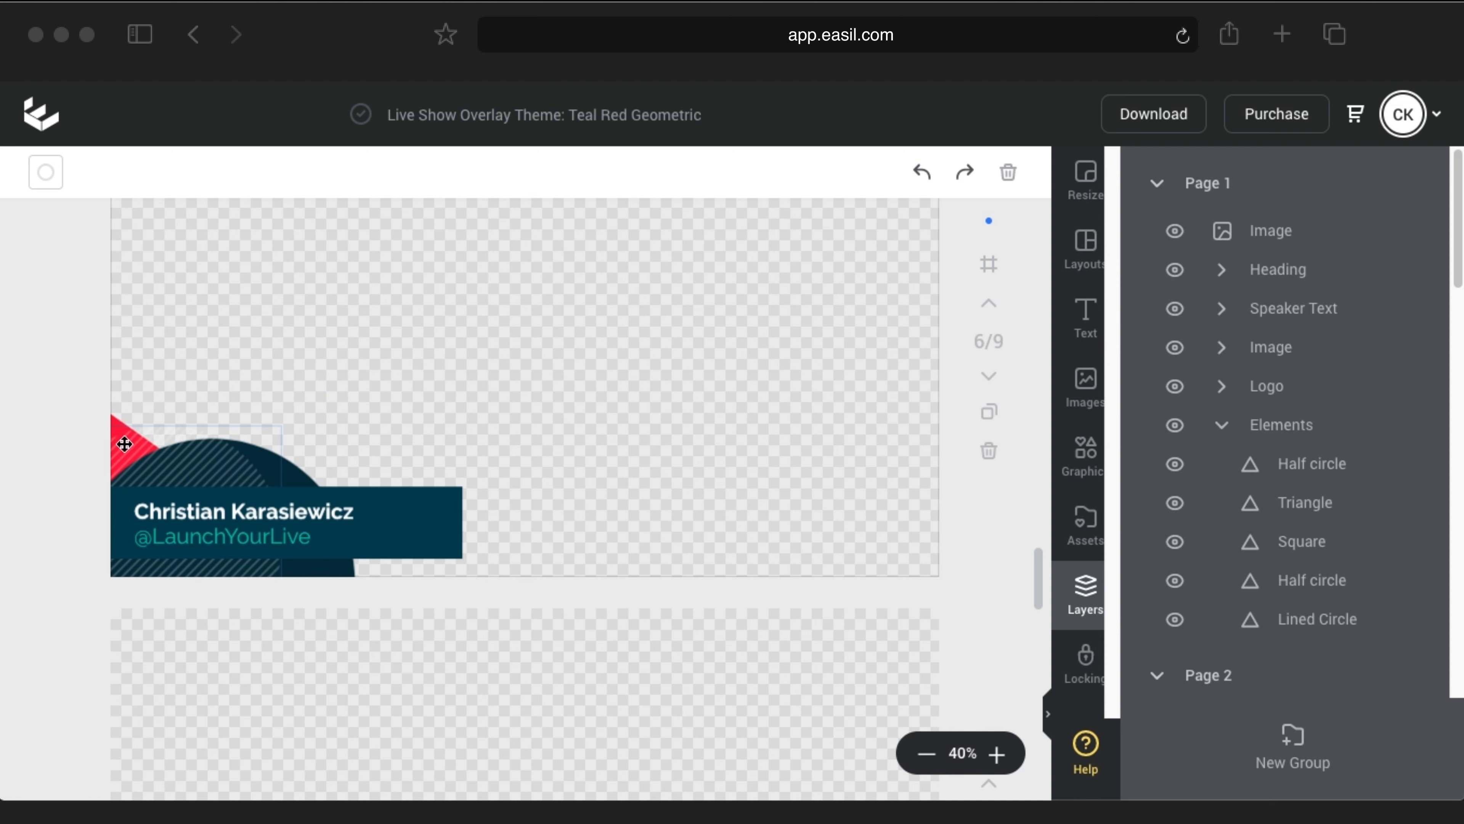
Step: Recolour the dark rectangle behind page 6's banner text purple
{"action": "left_click", "coordinate": [392, 511]}
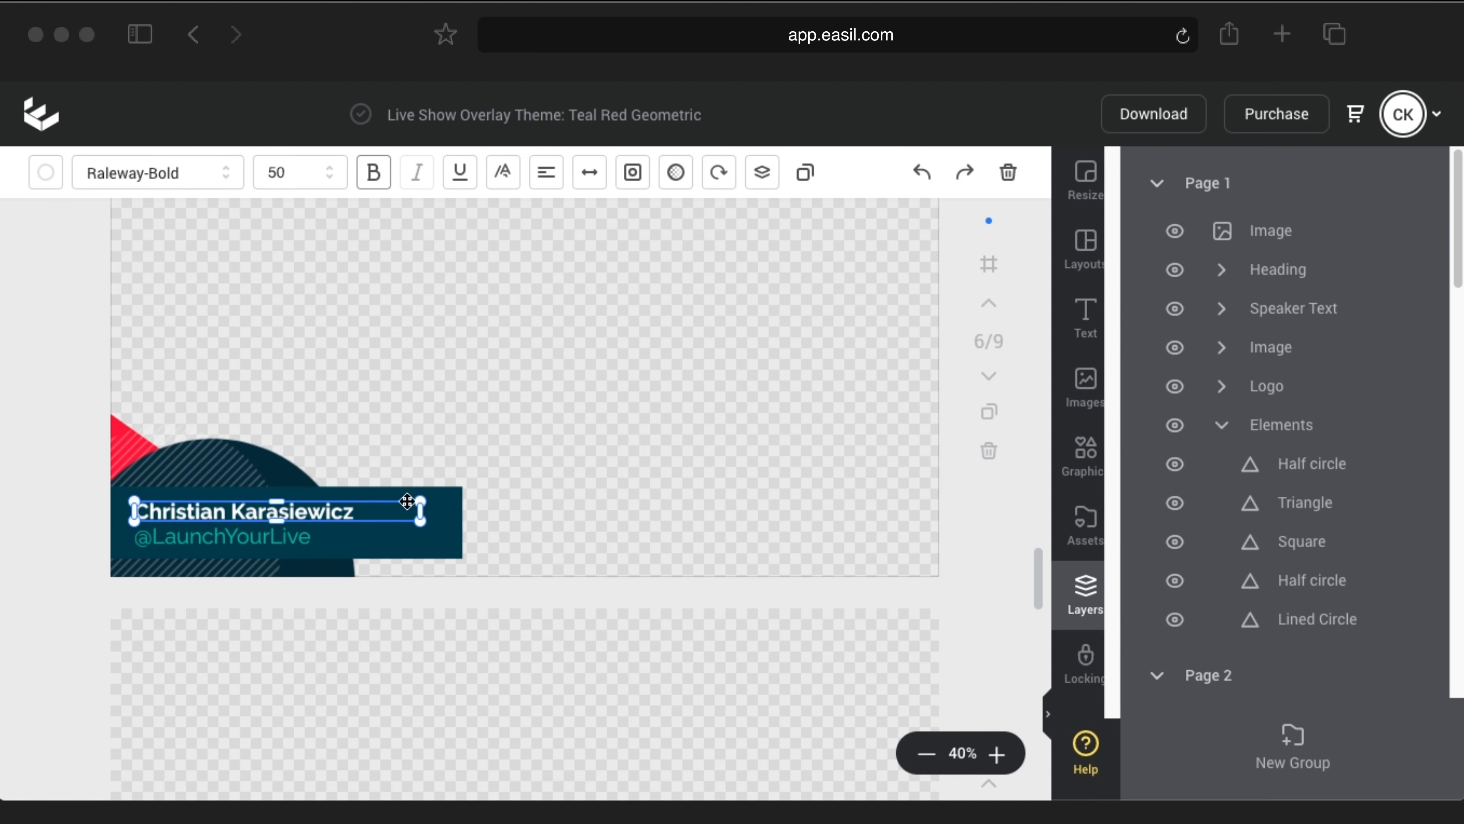
{"action": "left_click", "coordinate": [448, 497]}
{"action": "left_click", "coordinate": [45, 172]}
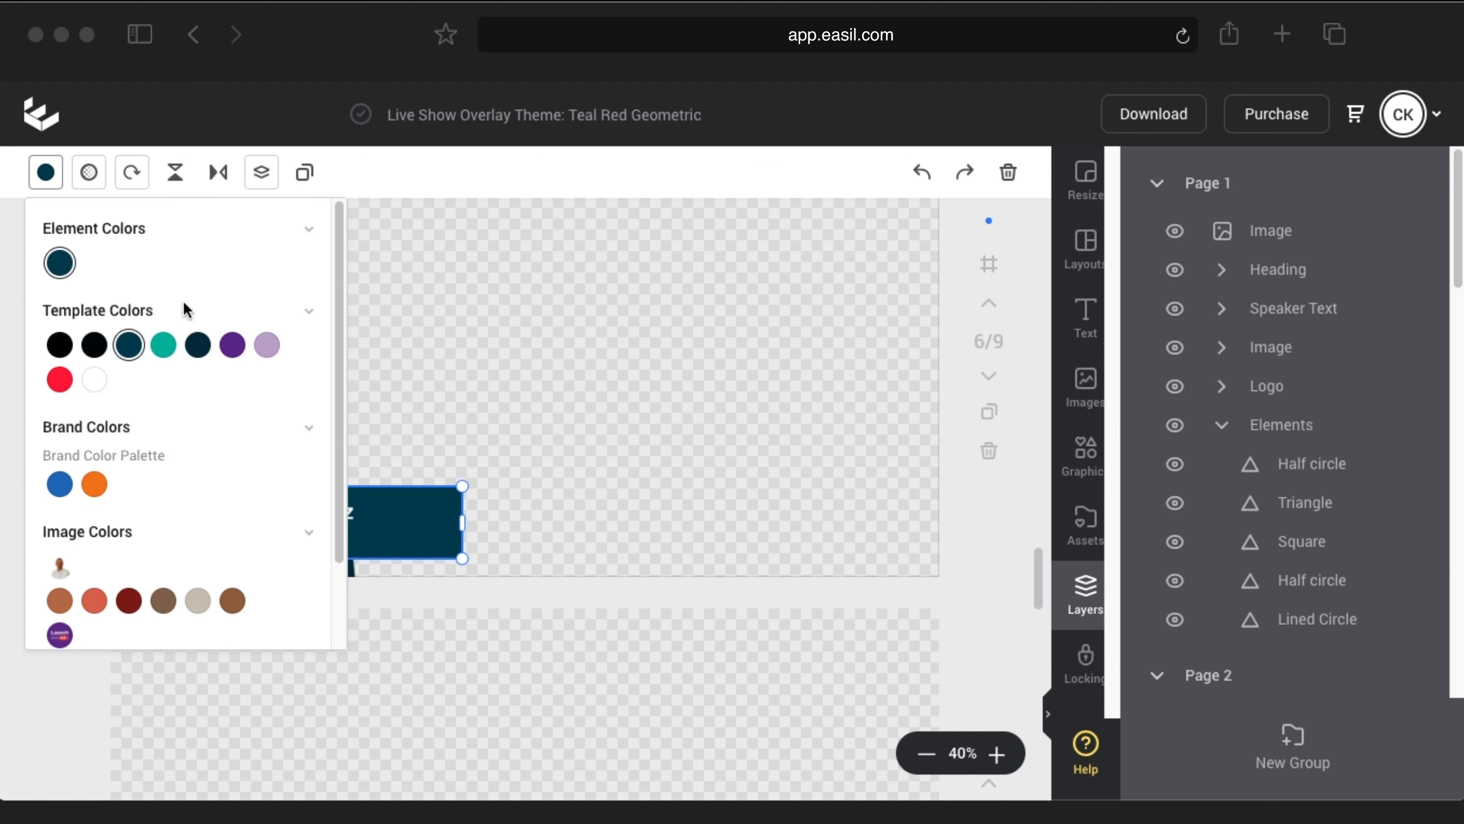
{"action": "scroll", "coordinate": [200, 554], "scroll_direction": "down", "scroll_amount": 3}
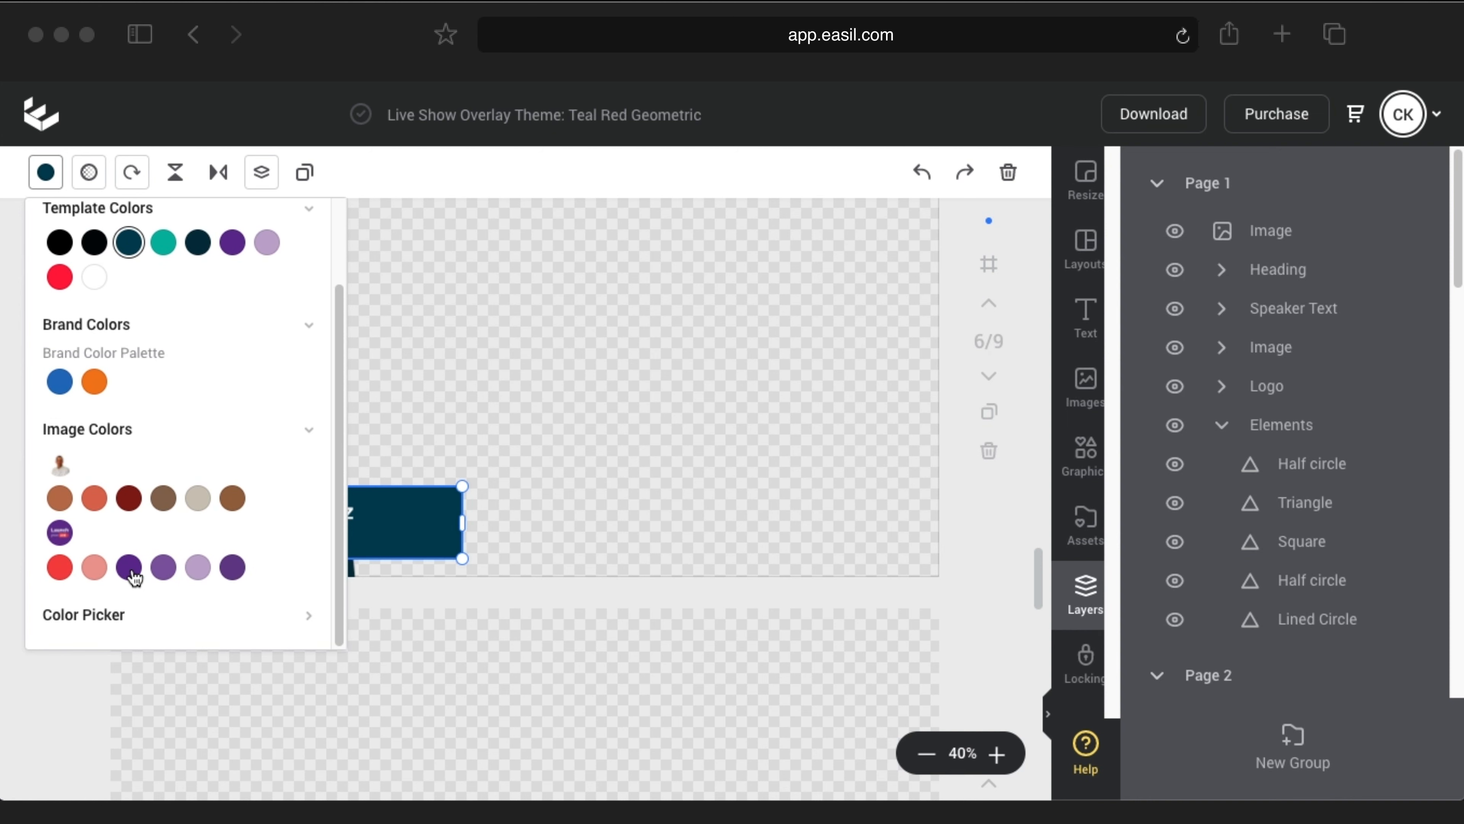
{"action": "left_click", "coordinate": [129, 567]}
{"action": "left_click", "coordinate": [526, 435]}
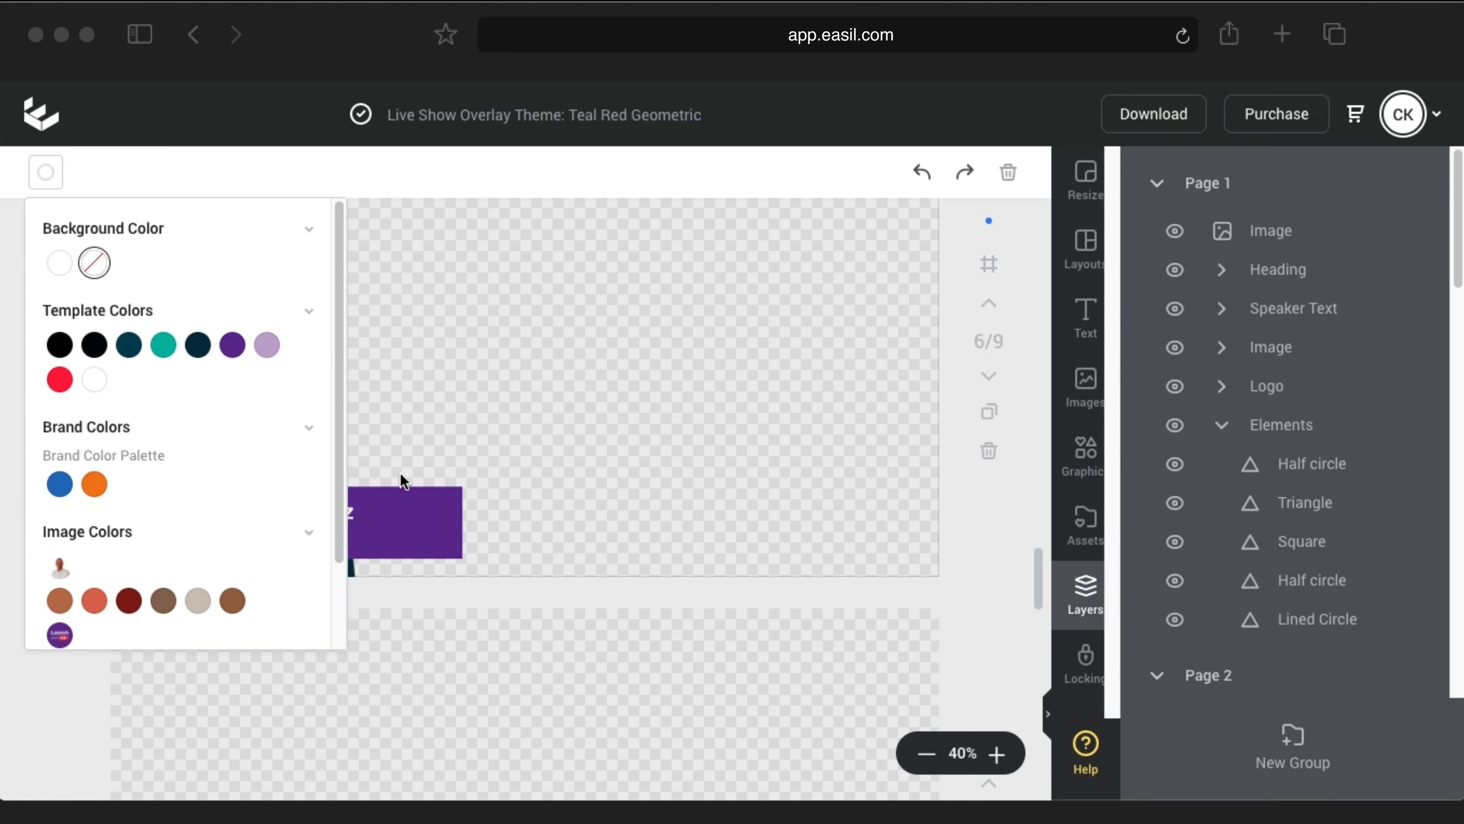
{"action": "left_click", "coordinate": [46, 173]}
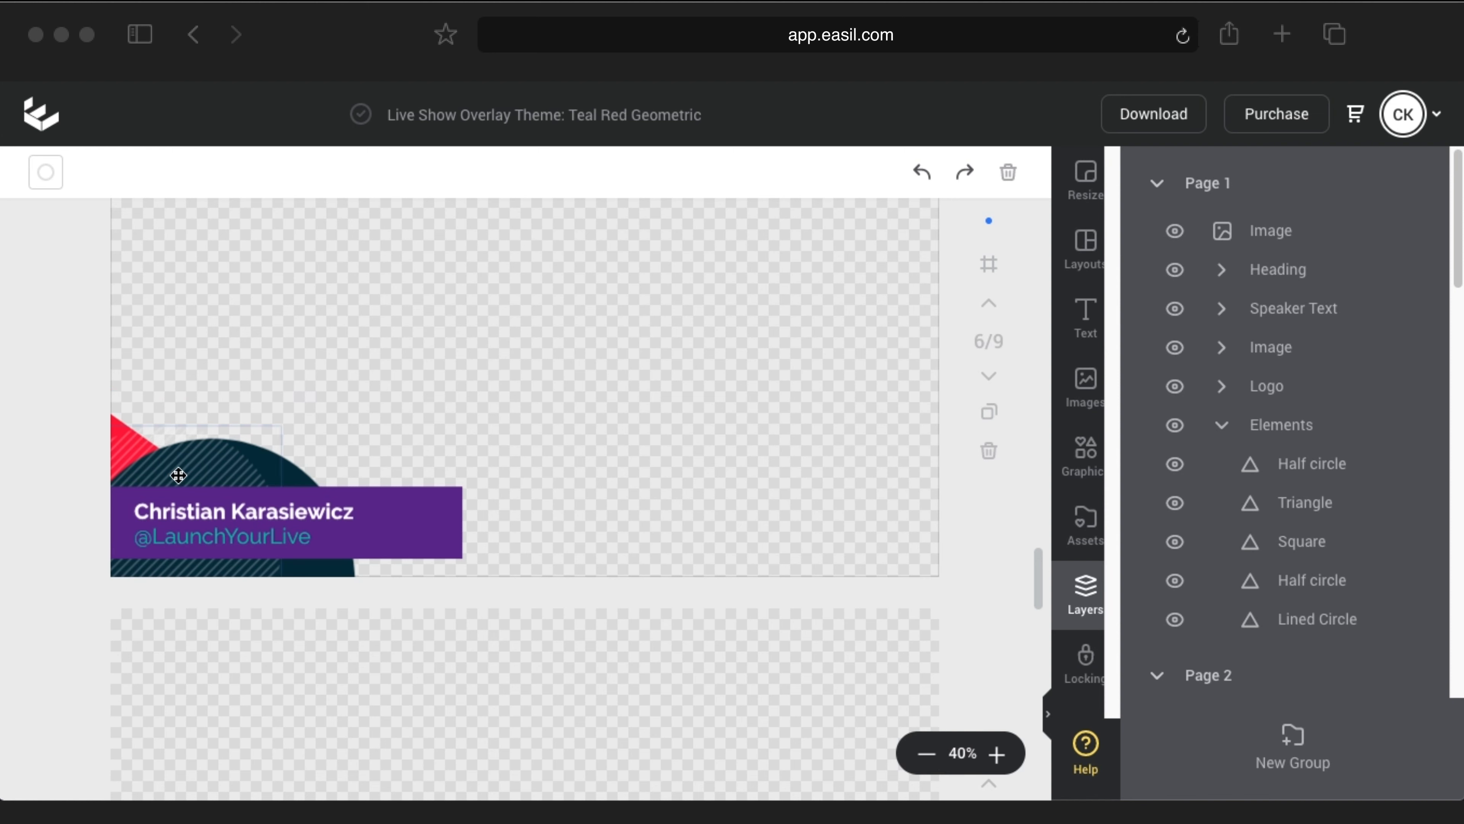
Step: Make the banner's handle text light purple
{"action": "left_click", "coordinate": [254, 539]}
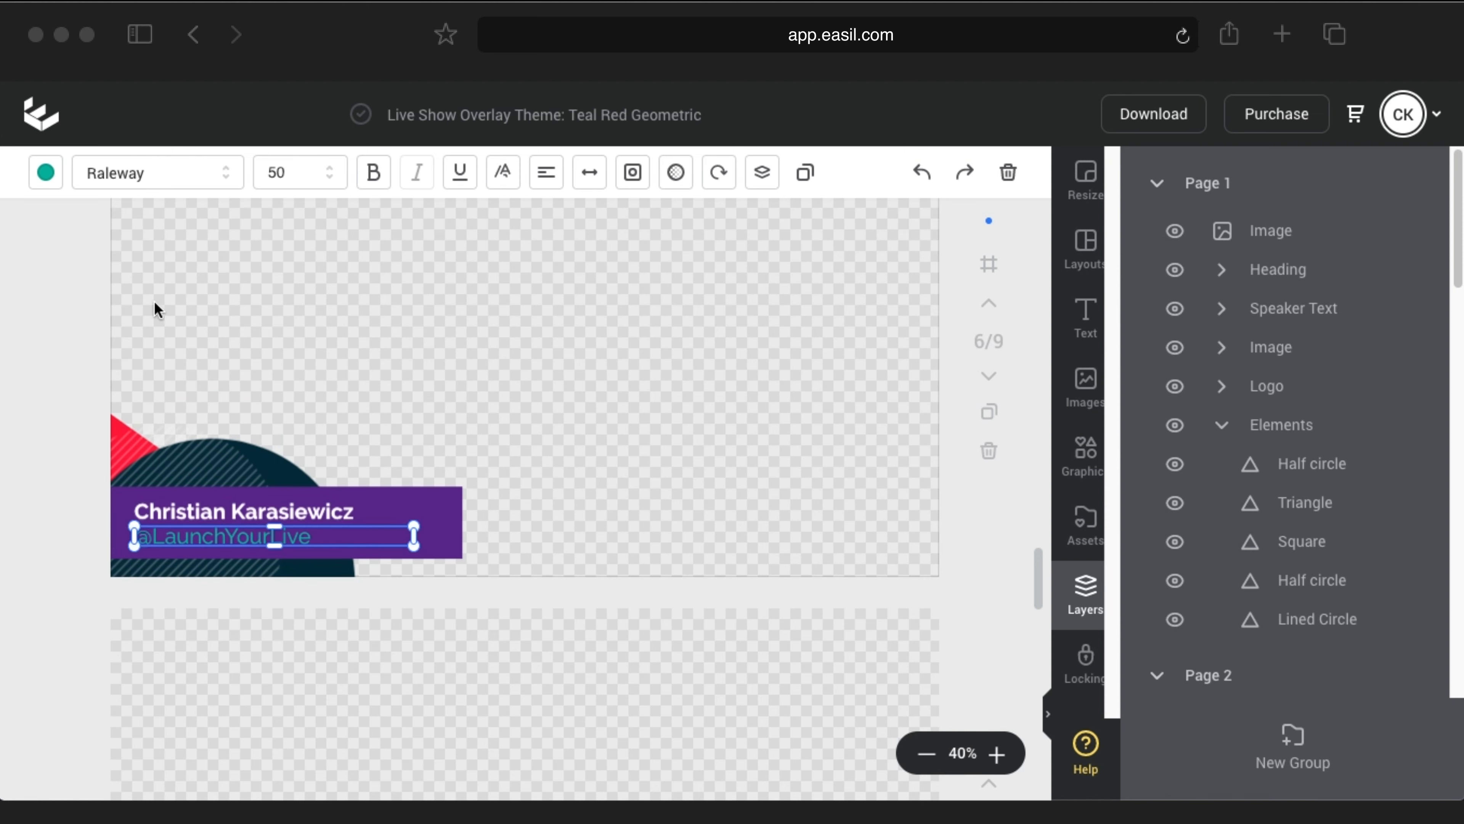
{"action": "left_click", "coordinate": [46, 173]}
{"action": "left_click", "coordinate": [198, 588]}
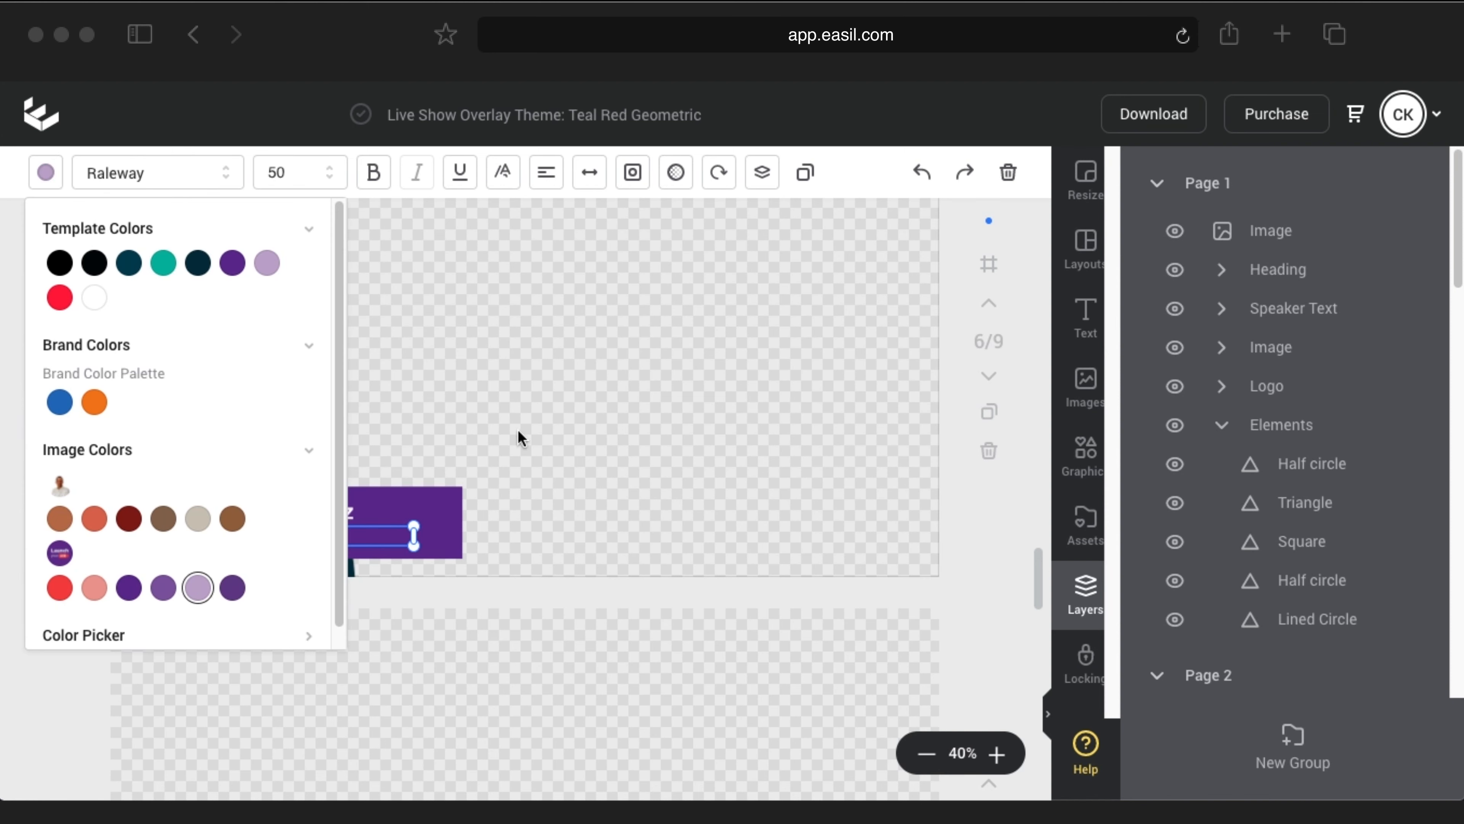
{"action": "left_click", "coordinate": [534, 444]}
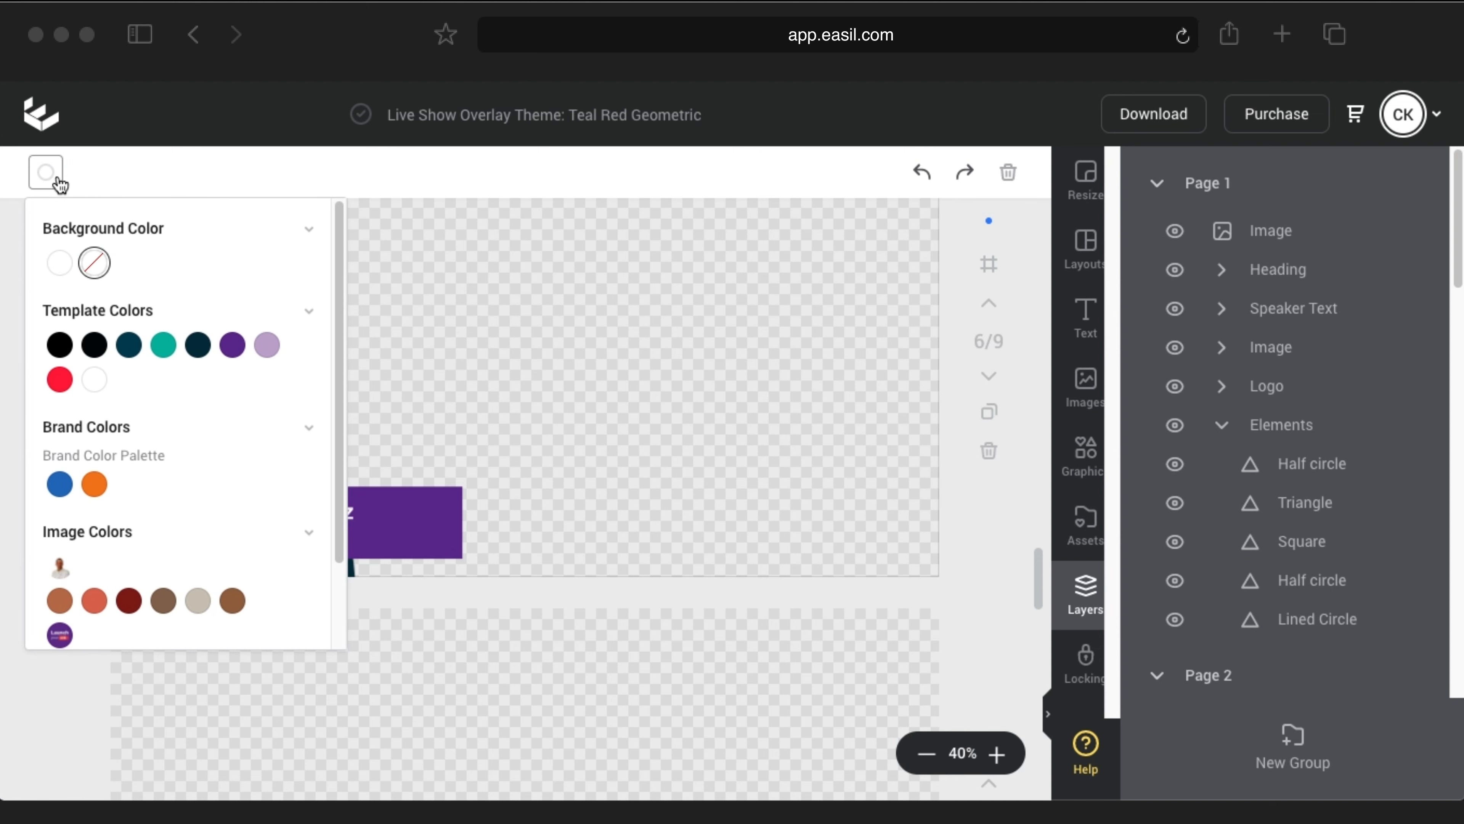
{"action": "left_click", "coordinate": [46, 174]}
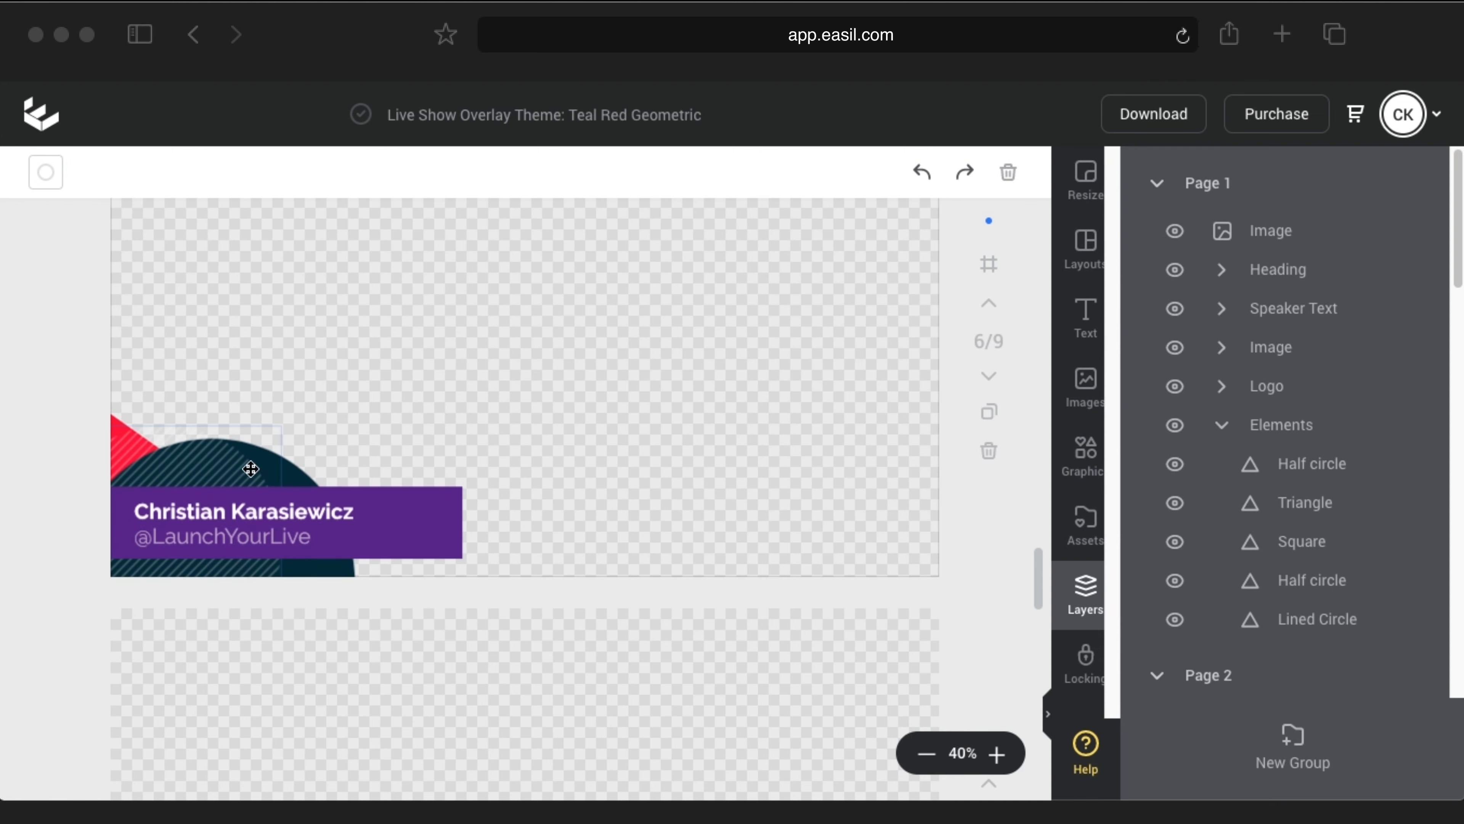
Step: Darken the lined half-circle to near-black (000204) in the custom colour picker
{"action": "left_click", "coordinate": [298, 474]}
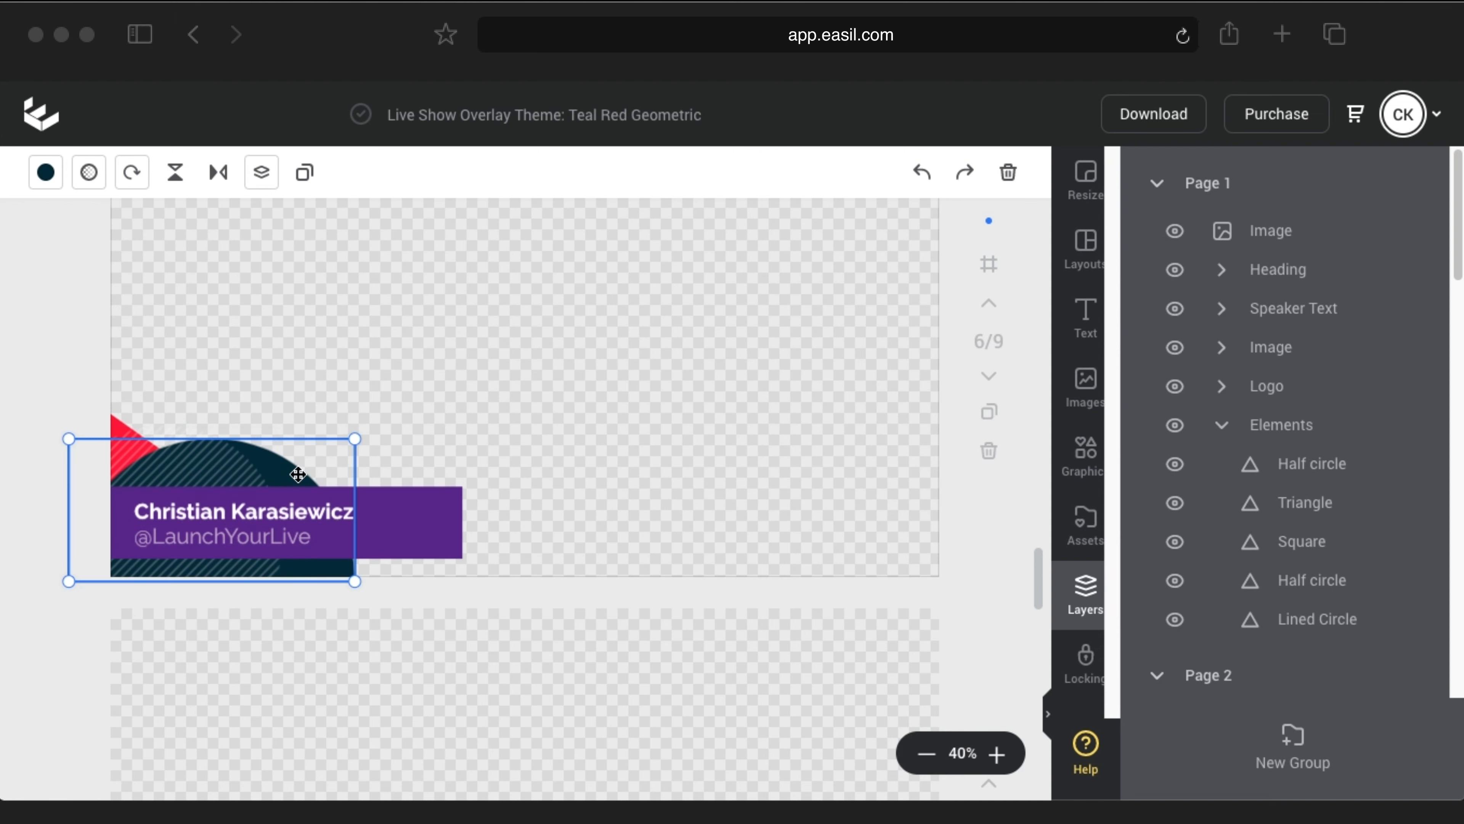
{"action": "left_click", "coordinate": [46, 173]}
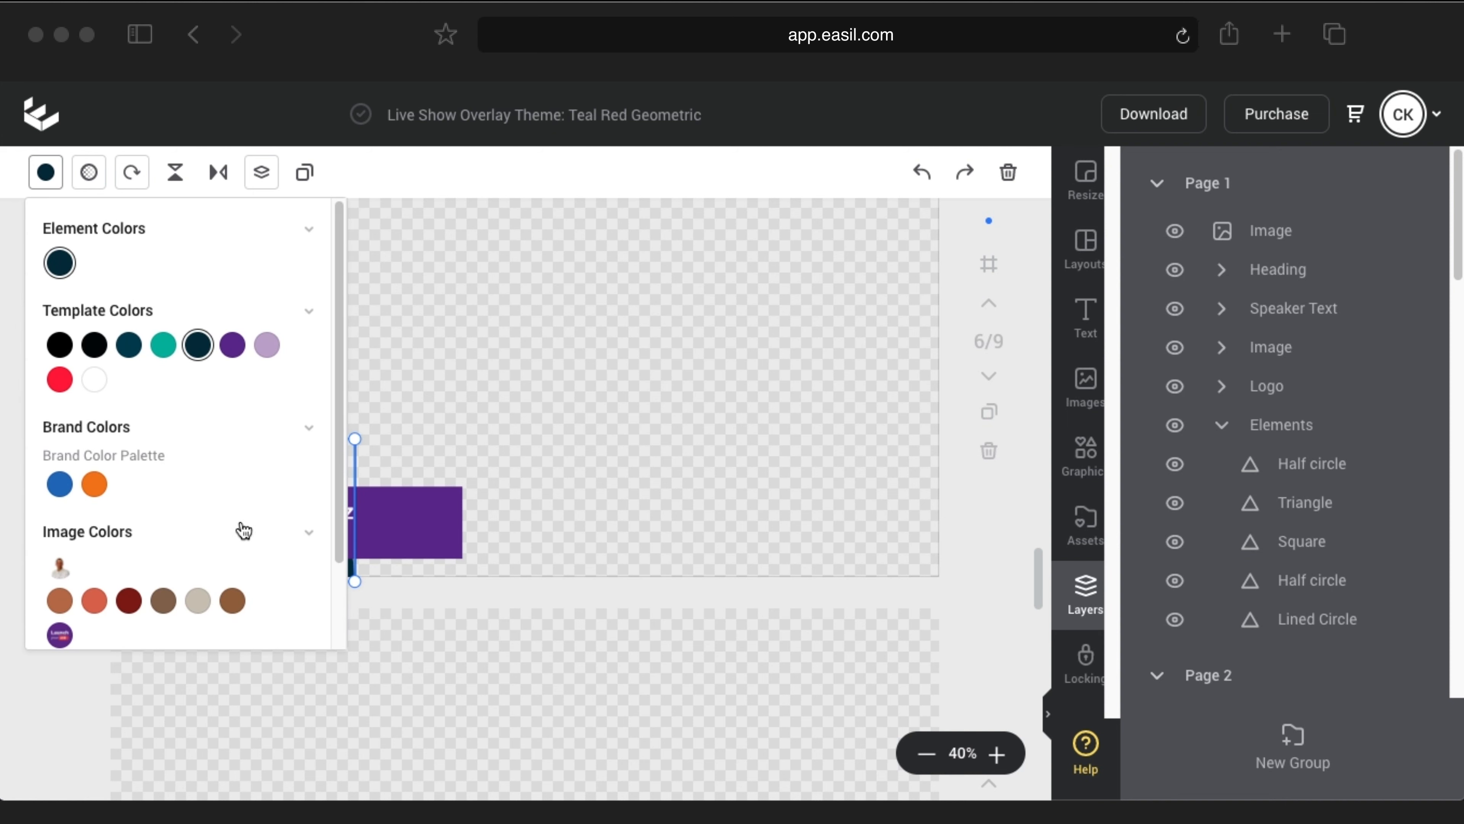
{"action": "scroll", "coordinate": [225, 533], "scroll_direction": "down", "scroll_amount": 2}
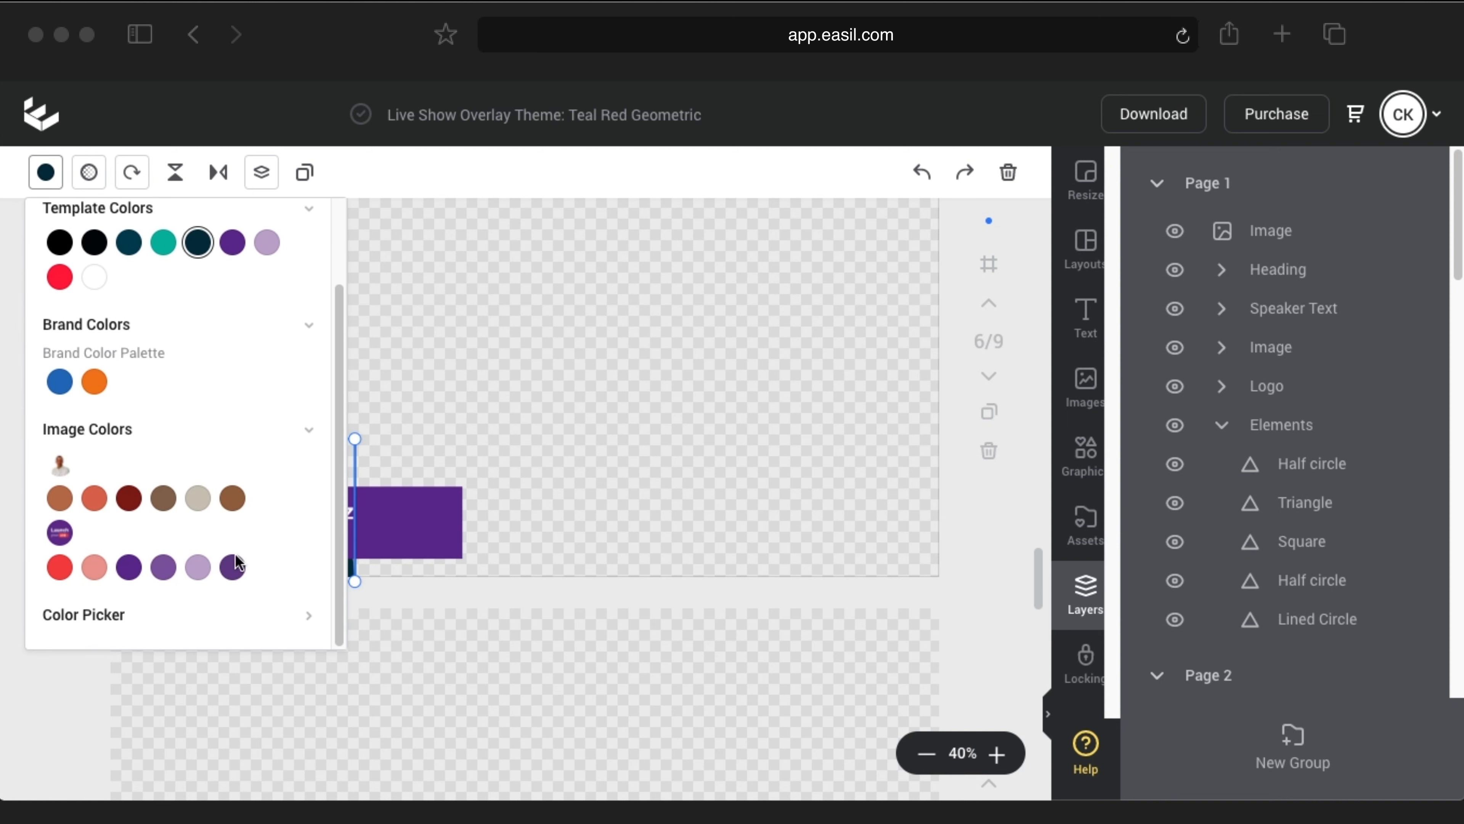
{"action": "left_click", "coordinate": [294, 616]}
{"action": "left_click_drag", "start_coordinate": [277, 561], "coordinate": [281, 612]}
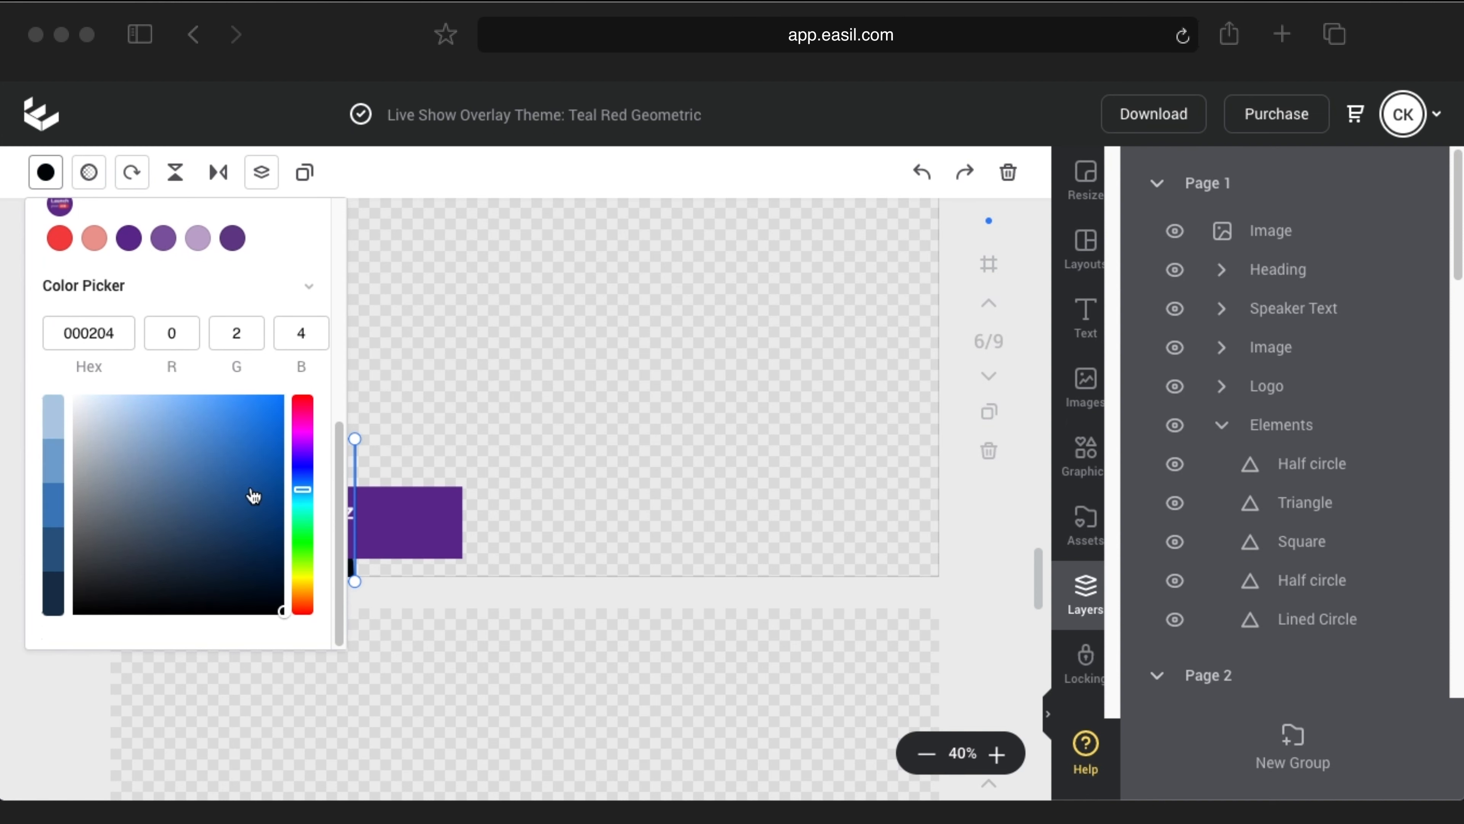
{"action": "left_click", "coordinate": [48, 183]}
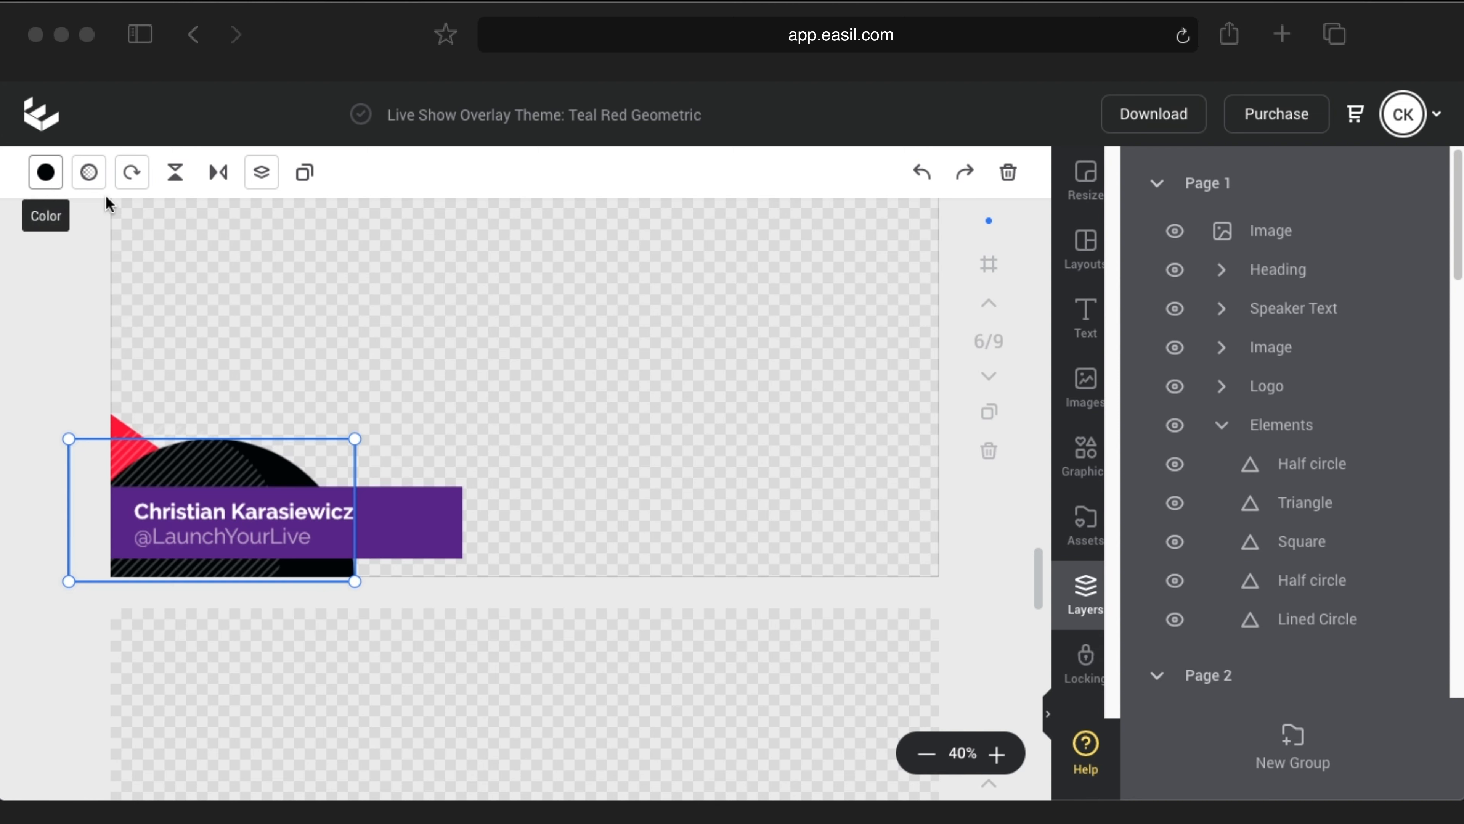
Step: Fill the lined circle over the half-circle with lavender
{"action": "left_click", "coordinate": [204, 464]}
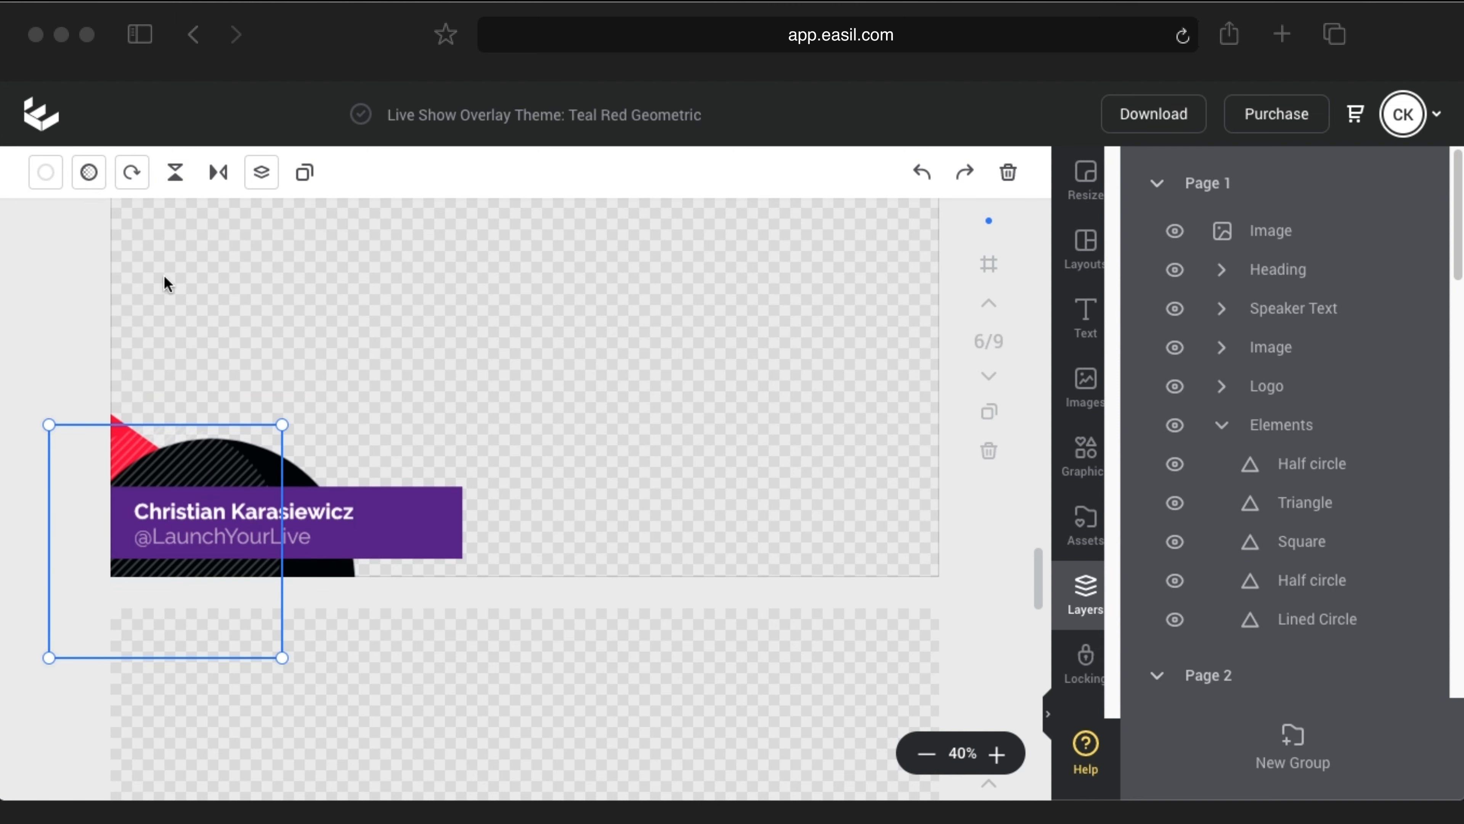
{"action": "left_click", "coordinate": [46, 176]}
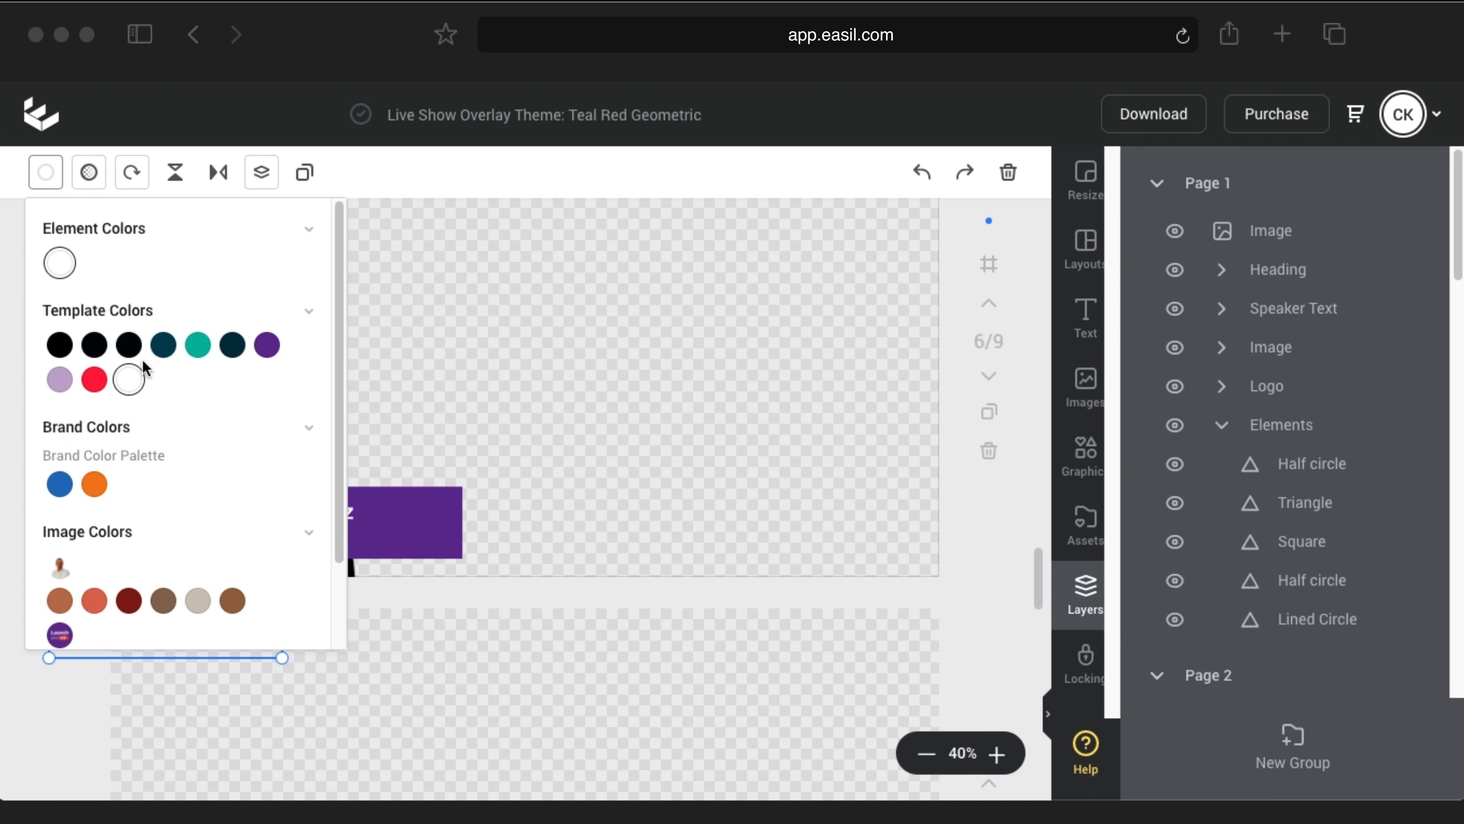
{"action": "scroll", "coordinate": [133, 605], "scroll_direction": "down", "scroll_amount": 2}
{"action": "left_click", "coordinate": [198, 567]}
{"action": "left_click", "coordinate": [45, 174]}
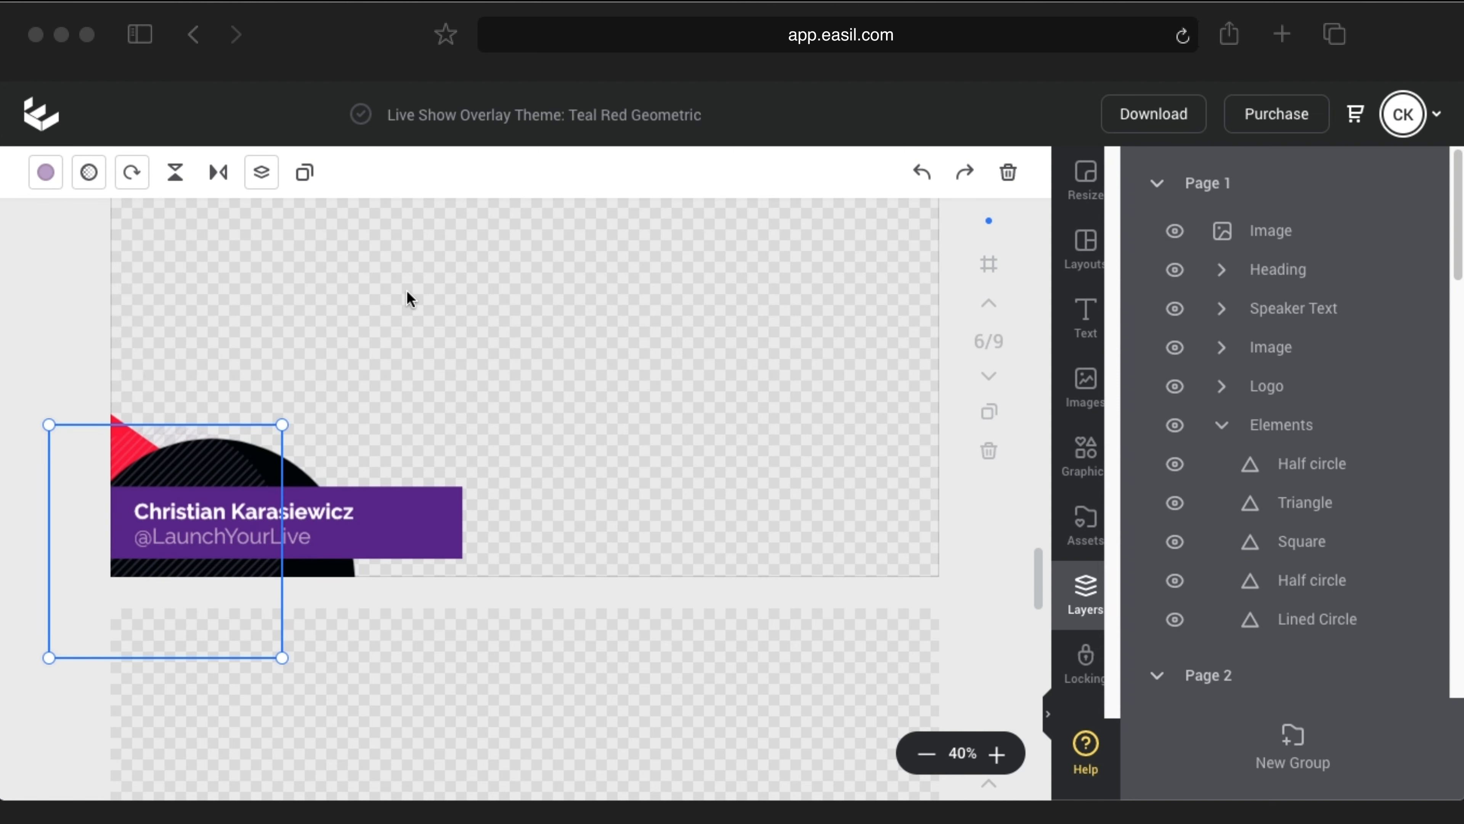
{"action": "left_click", "coordinate": [407, 289]}
{"action": "scroll", "coordinate": [642, 443], "scroll_direction": "up", "scroll_amount": 3}
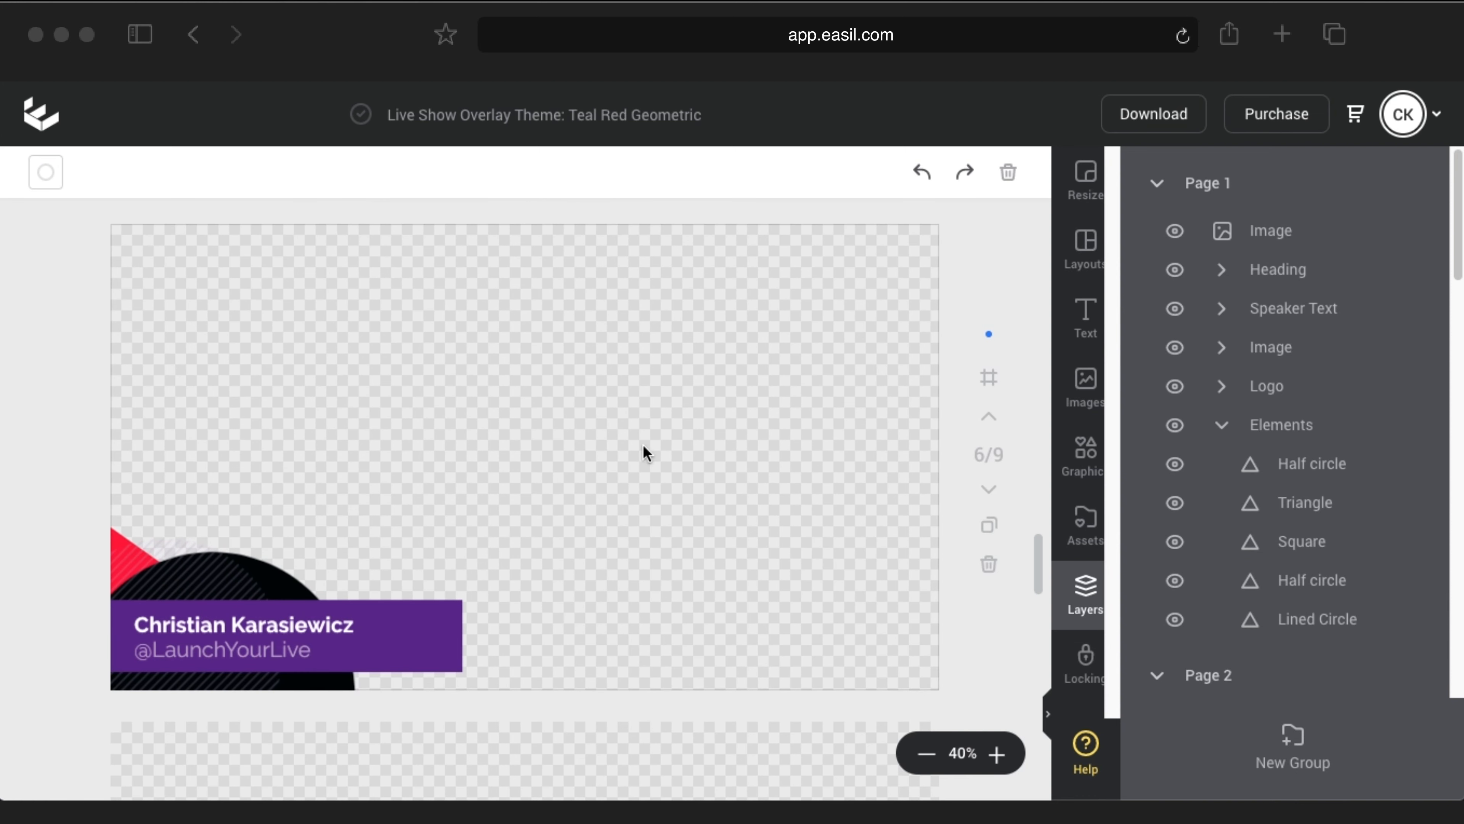
{"action": "scroll", "coordinate": [661, 462], "scroll_direction": "down", "scroll_amount": 15}
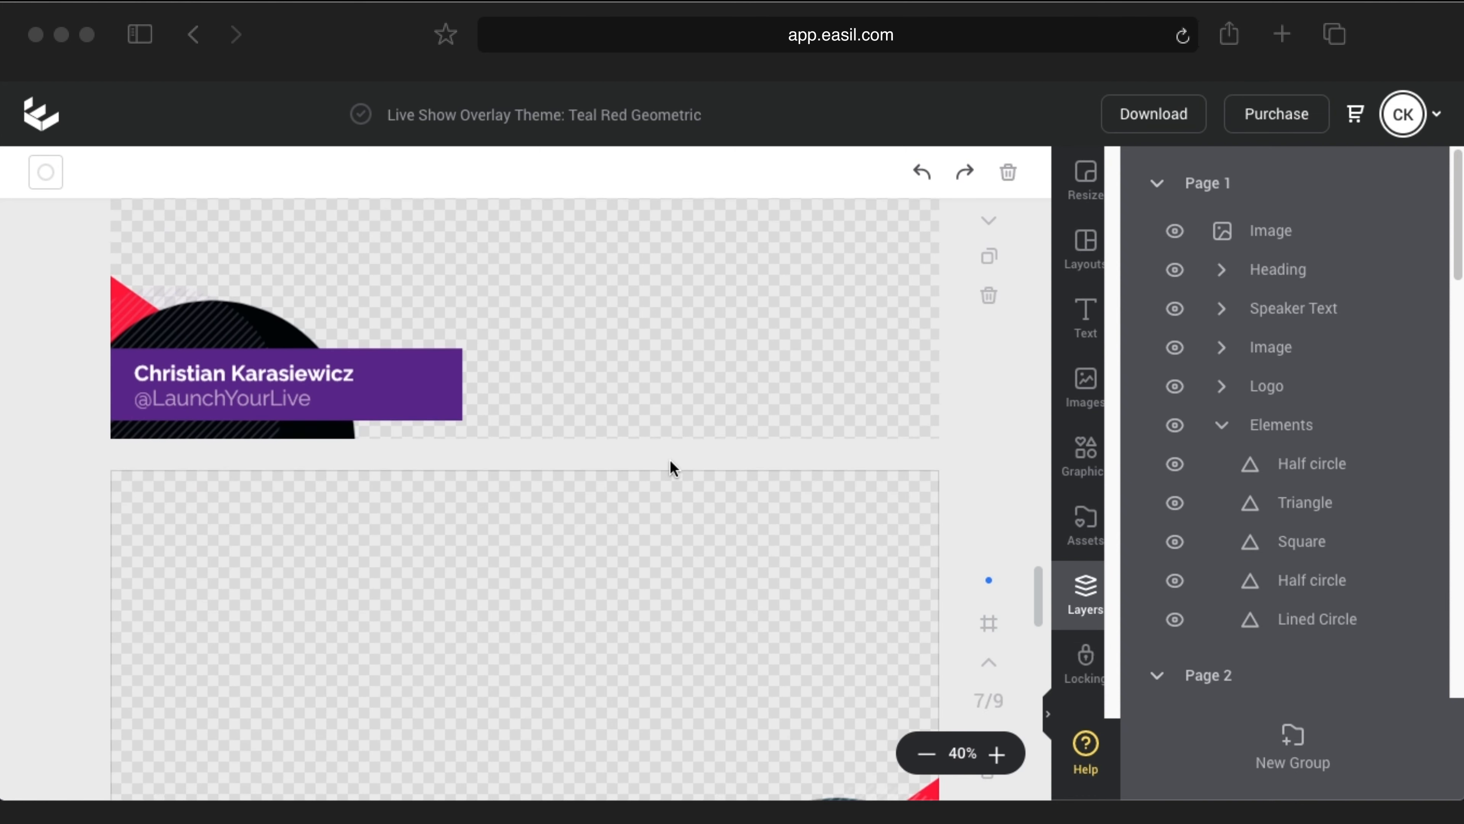
Step: Replace page 7's placeholder banner title with the host's full name
{"action": "left_click", "coordinate": [769, 644]}
{"action": "double_click", "coordinate": [760, 646]}
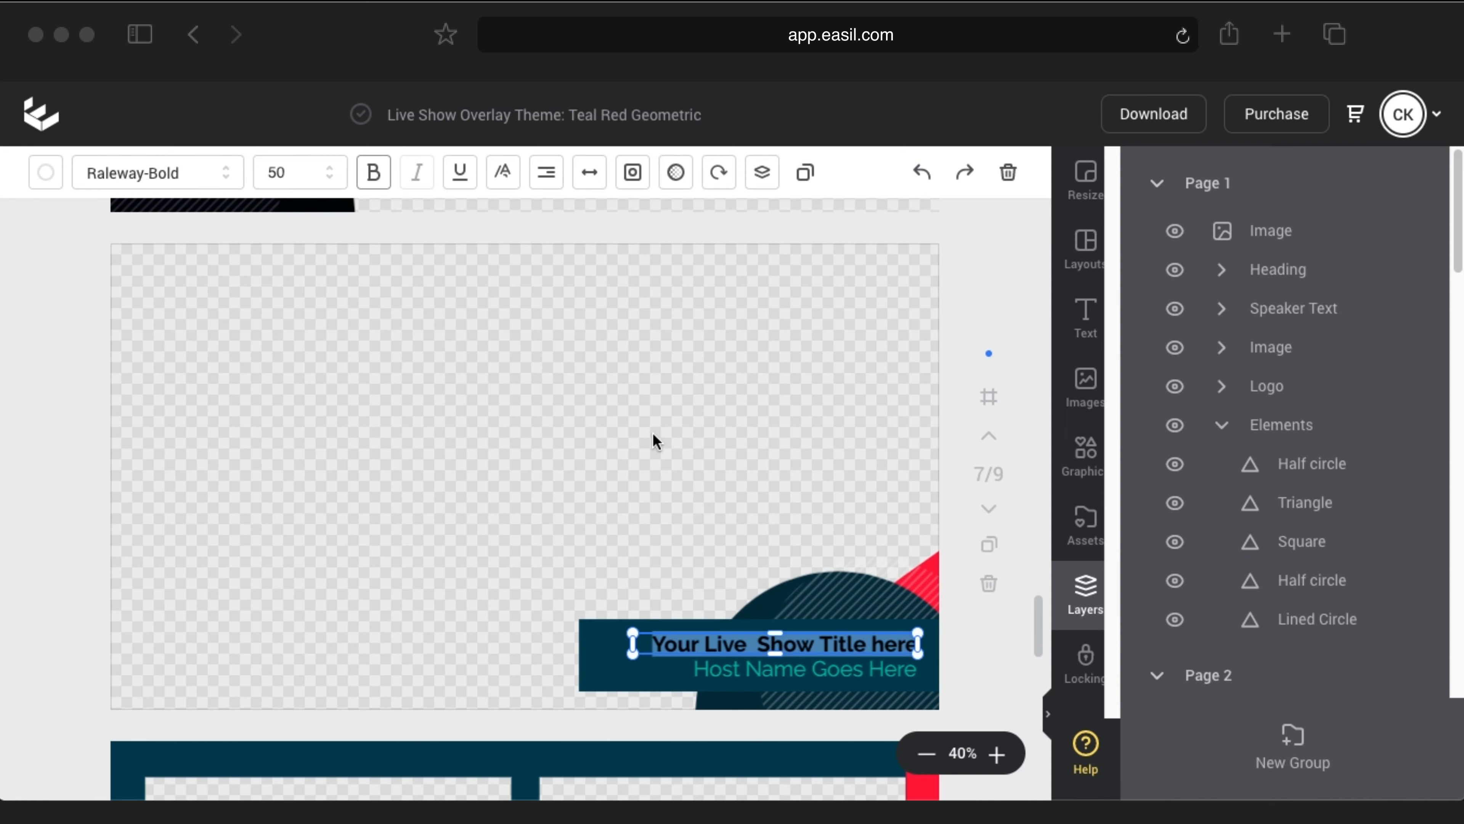
{"action": "type", "text": "Jim"}
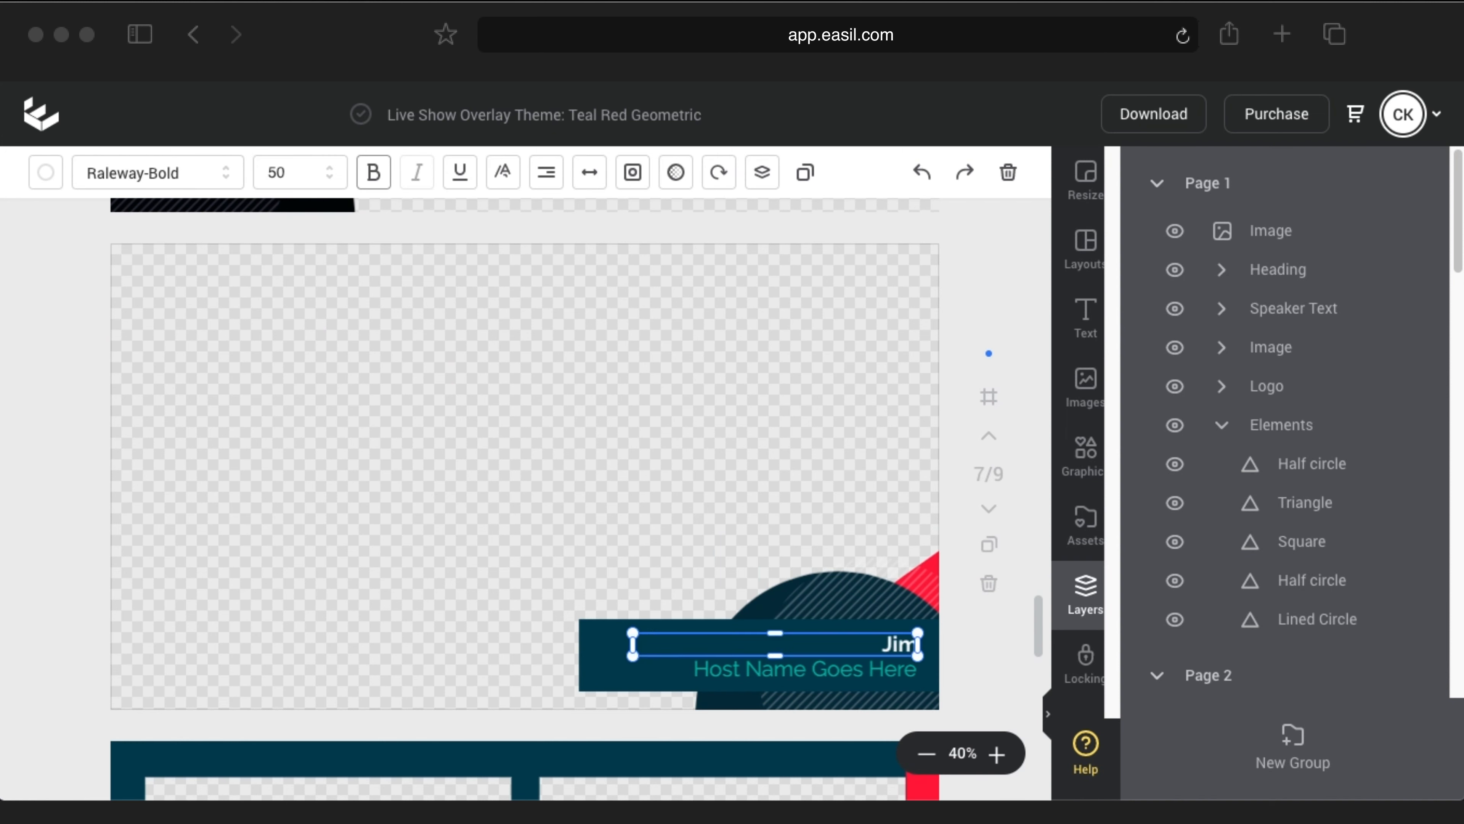
{"action": "type", "text": " Fuhs"}
{"action": "left_click", "coordinate": [816, 354]}
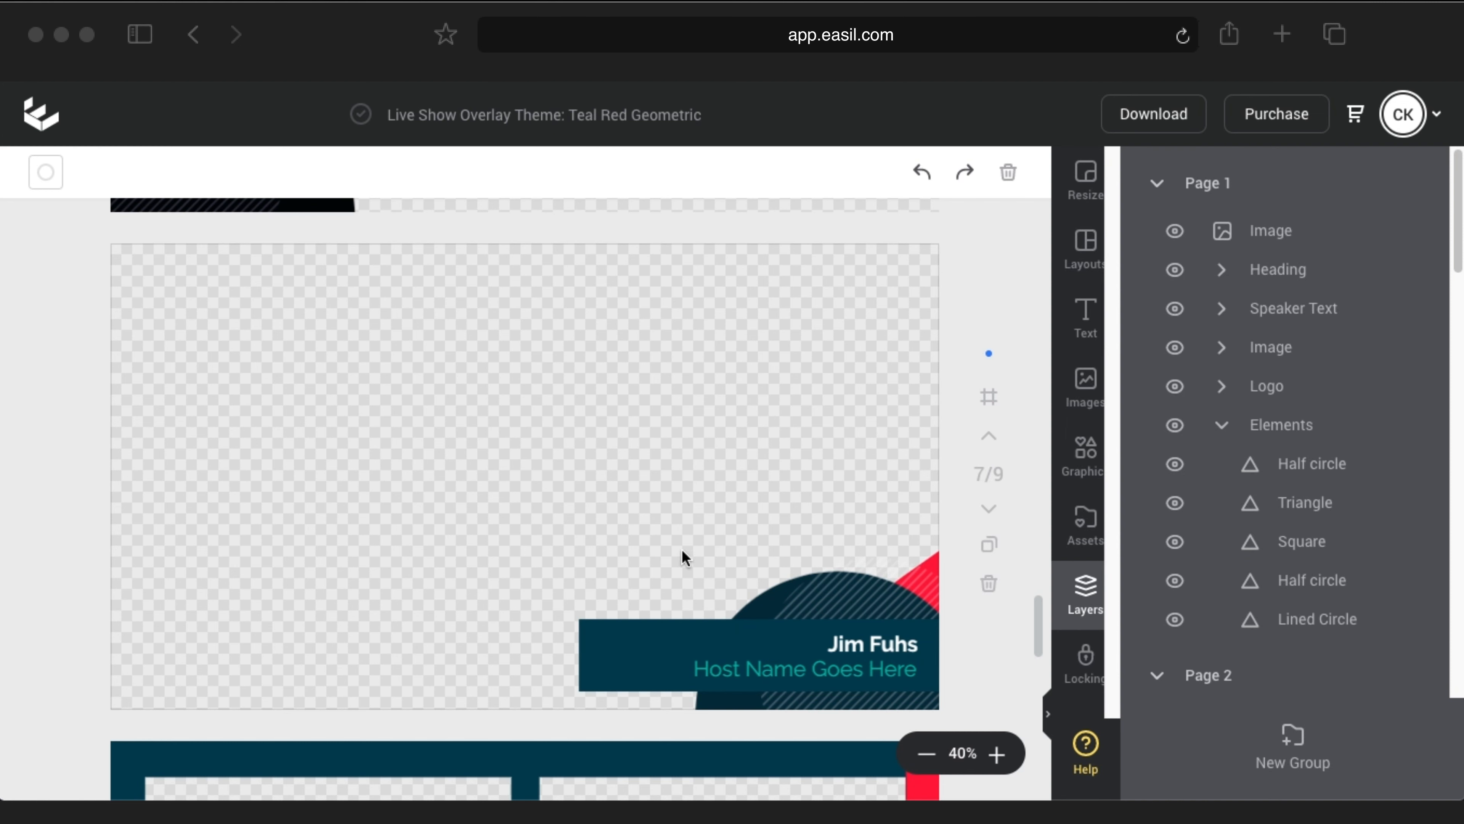
Step: Replace the Host Name line with the host's social handle
{"action": "left_click", "coordinate": [733, 672]}
{"action": "double_click", "coordinate": [738, 672]}
{"action": "type", "text": "@La"}
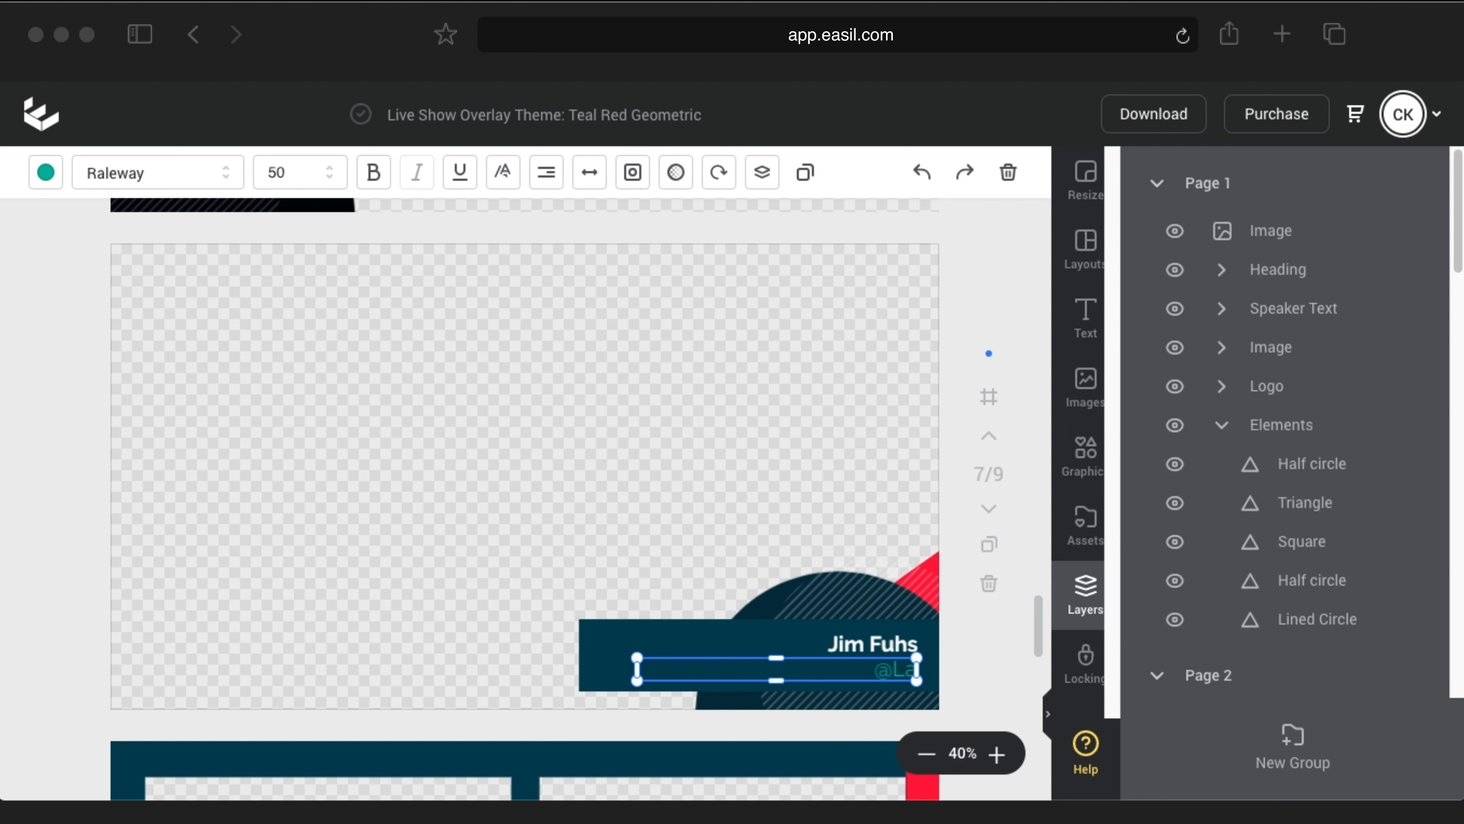
{"action": "type", "text": "unchYourLive"}
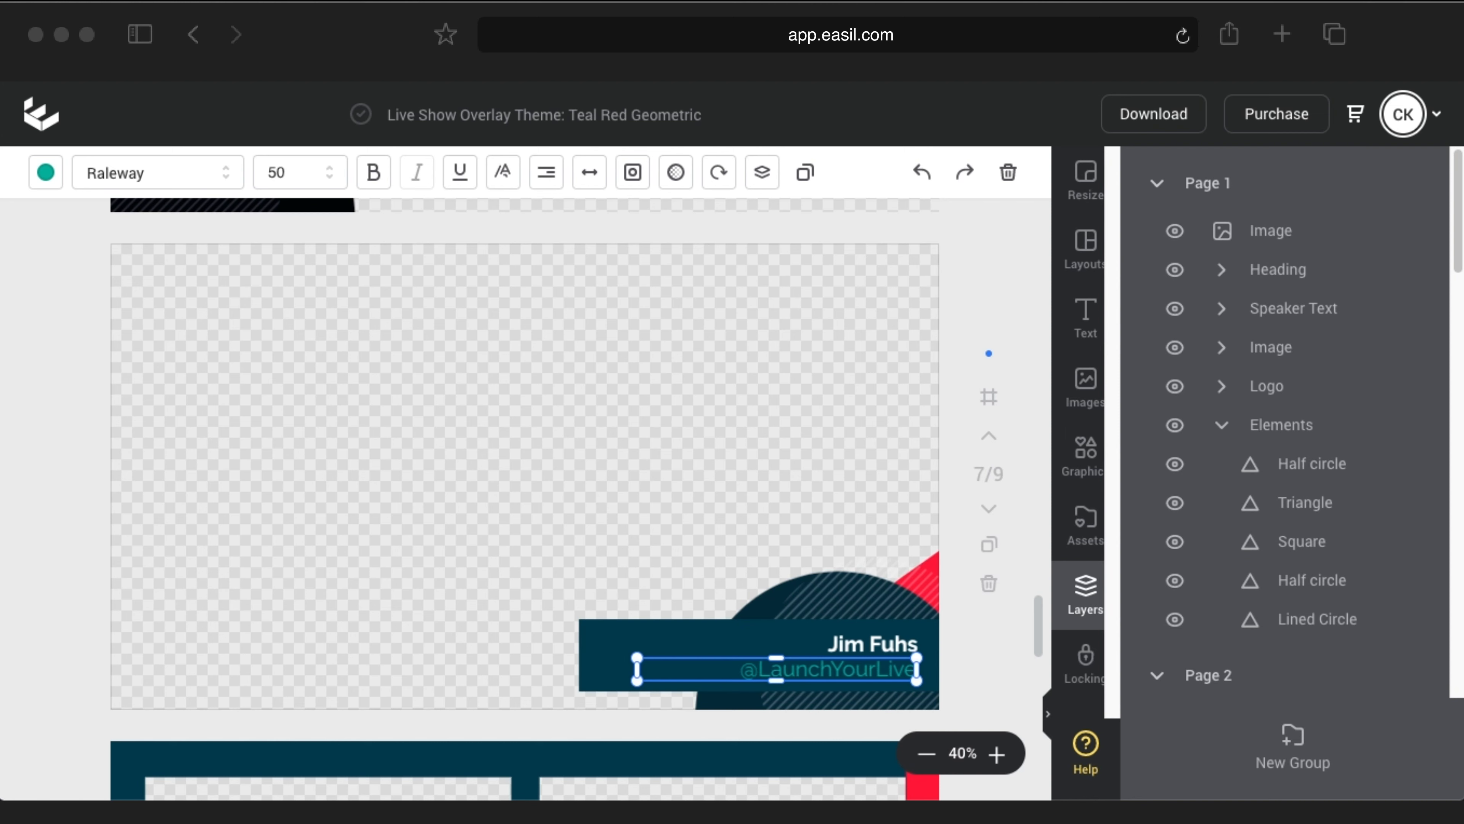
{"action": "left_click", "coordinate": [610, 649]}
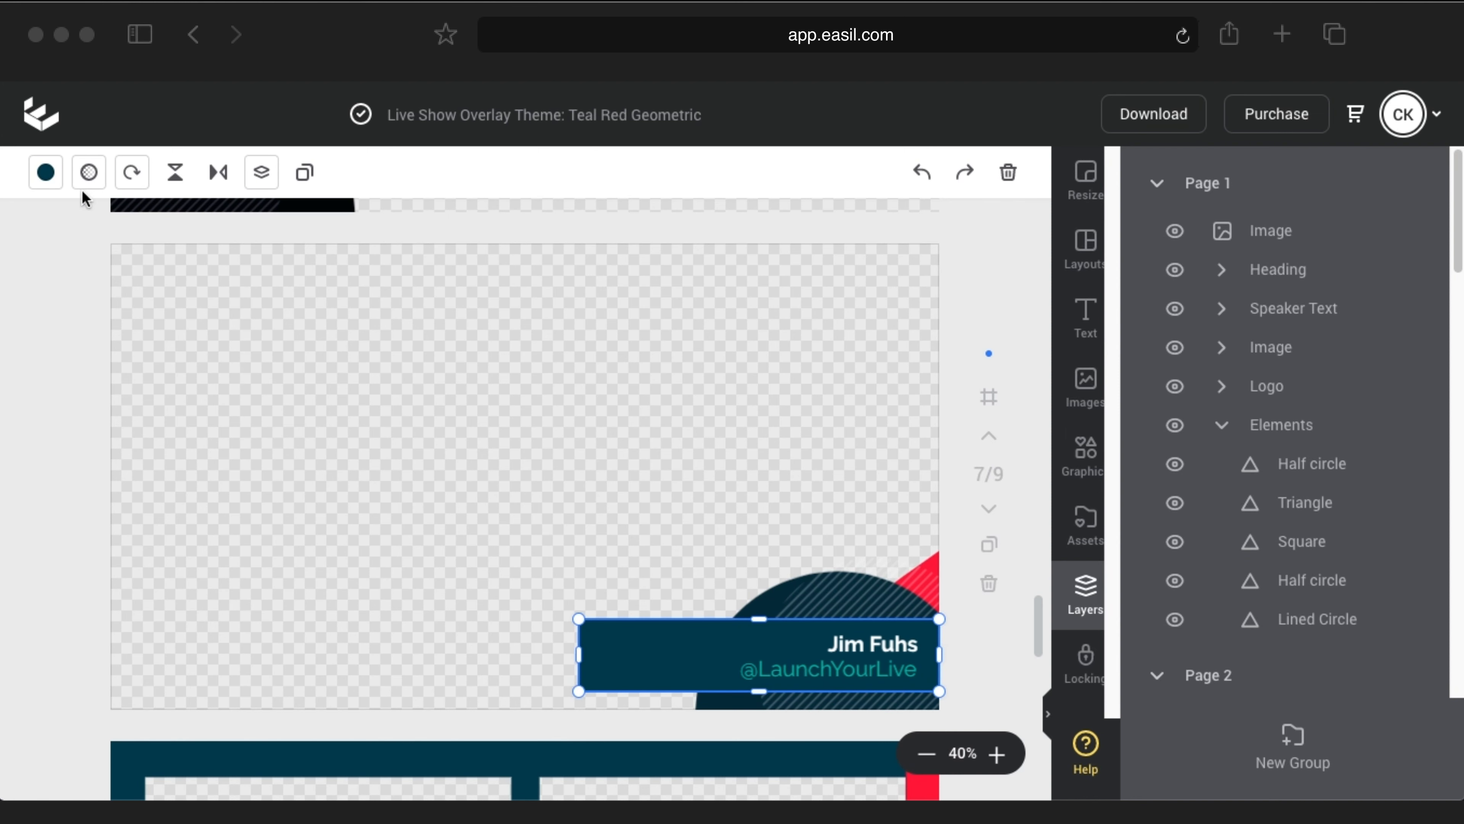
Step: Make page 7's name banner purple
{"action": "left_click", "coordinate": [46, 172]}
{"action": "scroll", "coordinate": [170, 538], "scroll_direction": "down", "scroll_amount": 2}
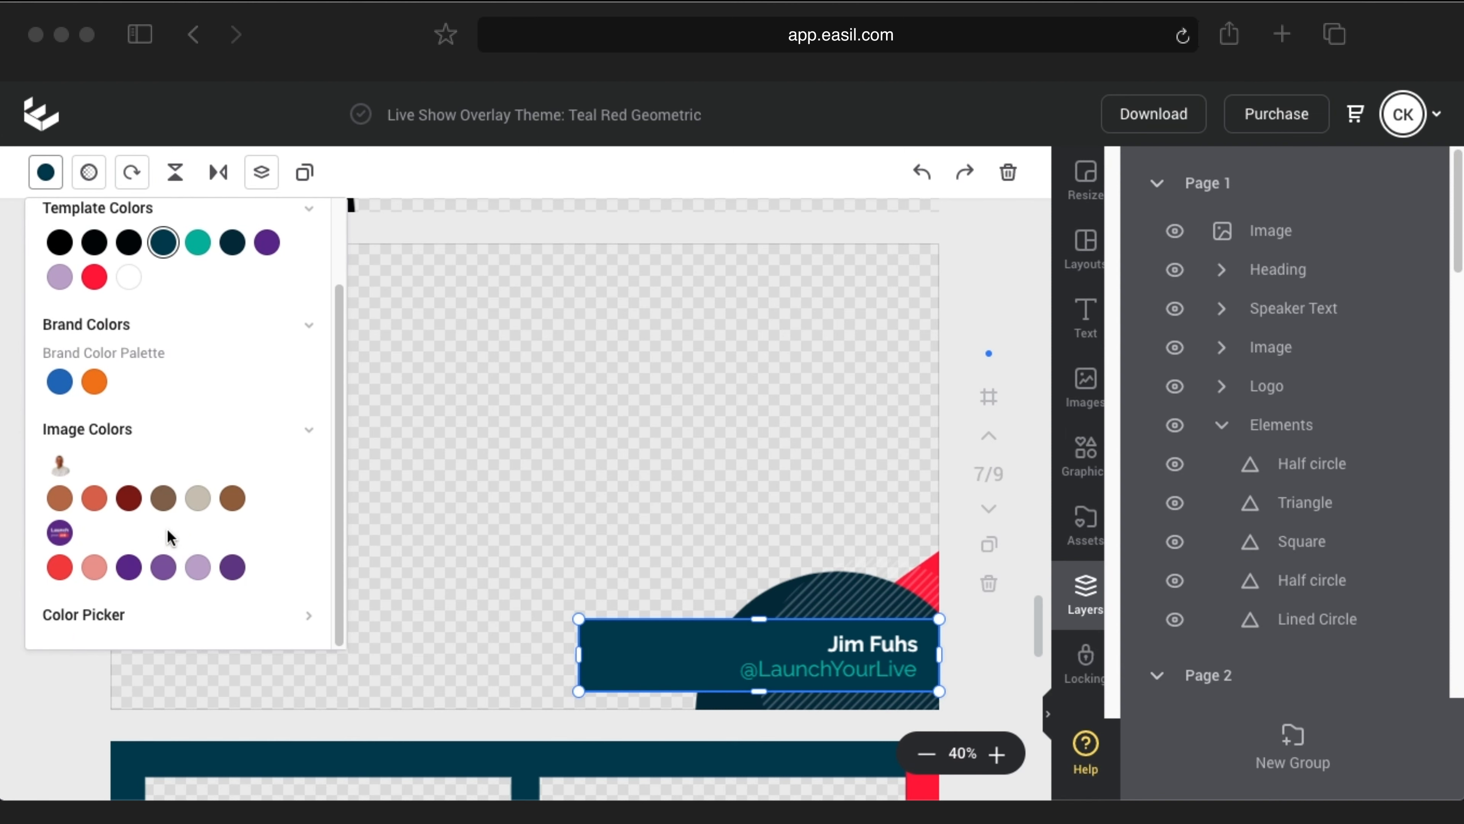
{"action": "left_click", "coordinate": [129, 567]}
{"action": "left_click", "coordinate": [468, 542]}
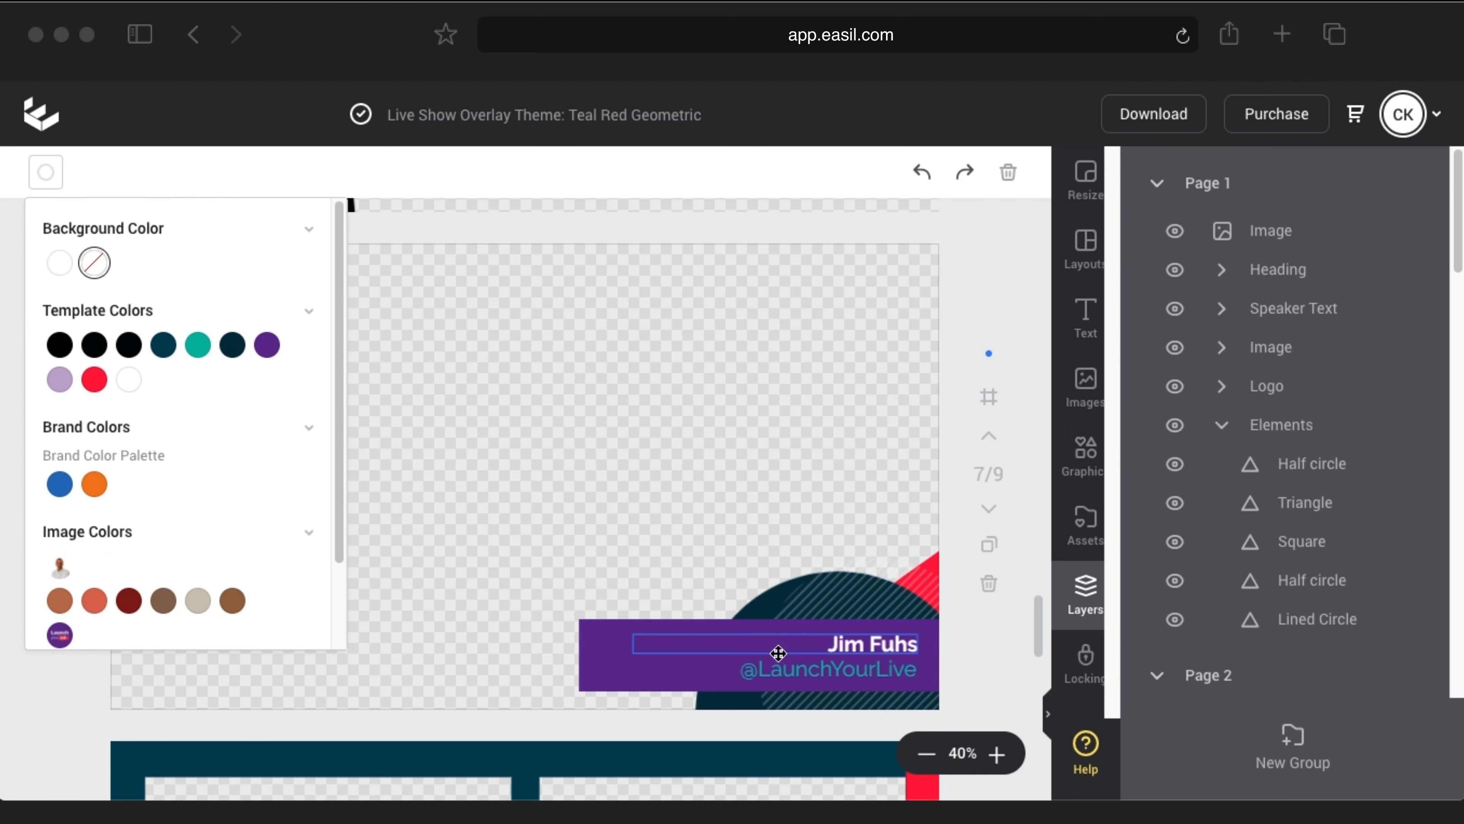
Step: Recolour the social handle text light purple
{"action": "left_click", "coordinate": [775, 668]}
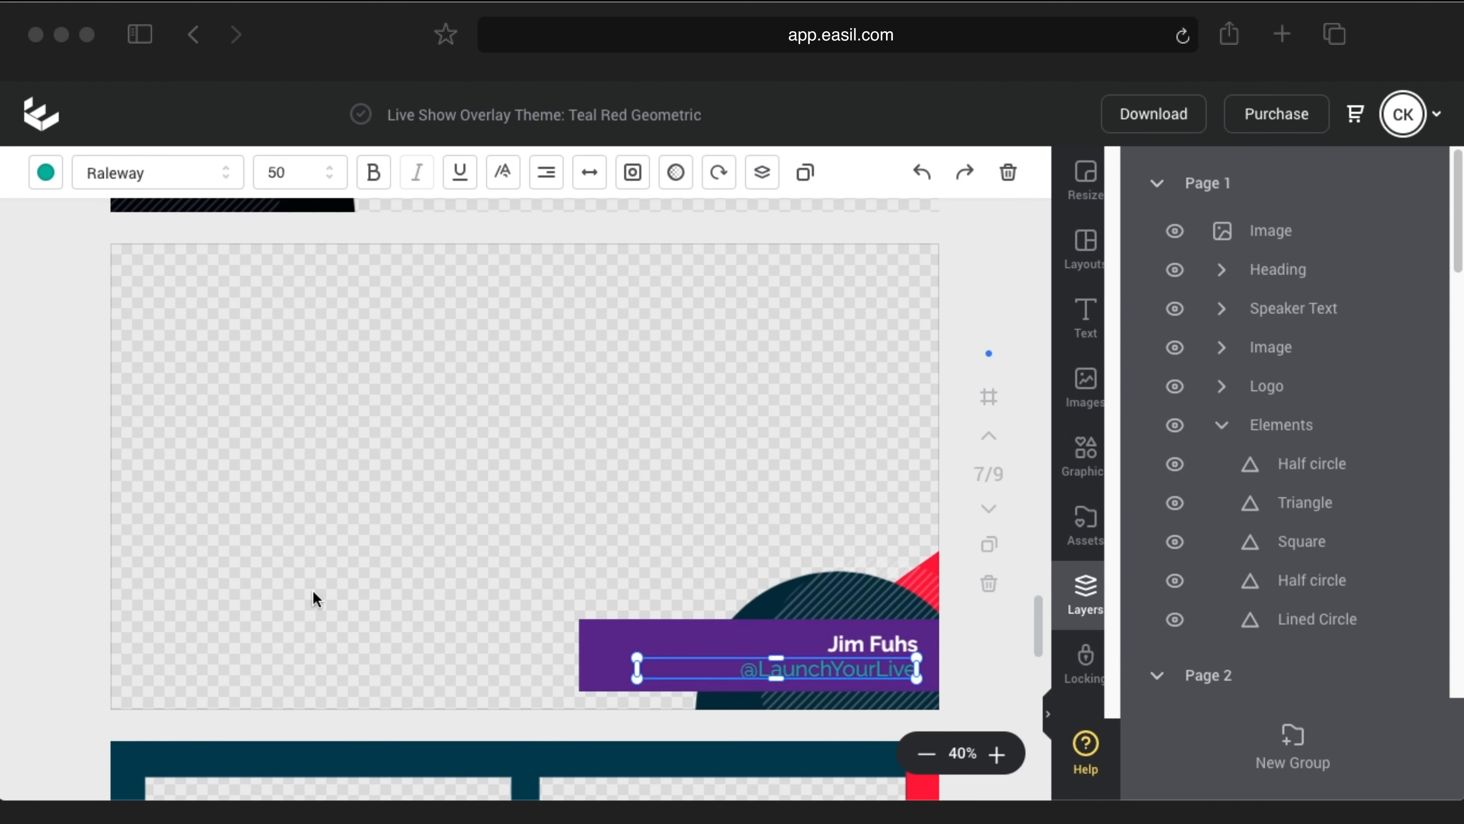
{"action": "left_click", "coordinate": [46, 173]}
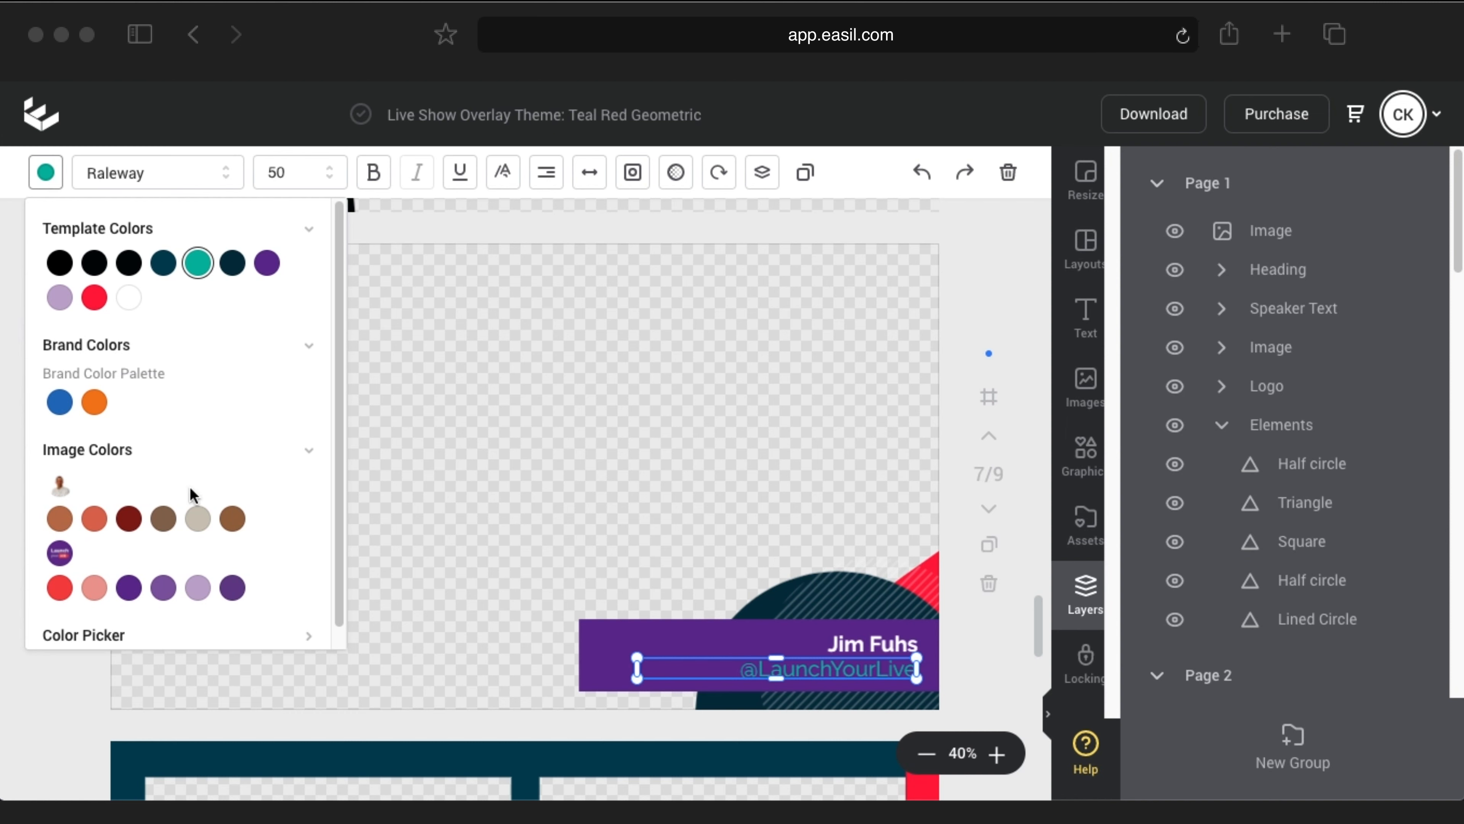
{"action": "left_click", "coordinate": [198, 588]}
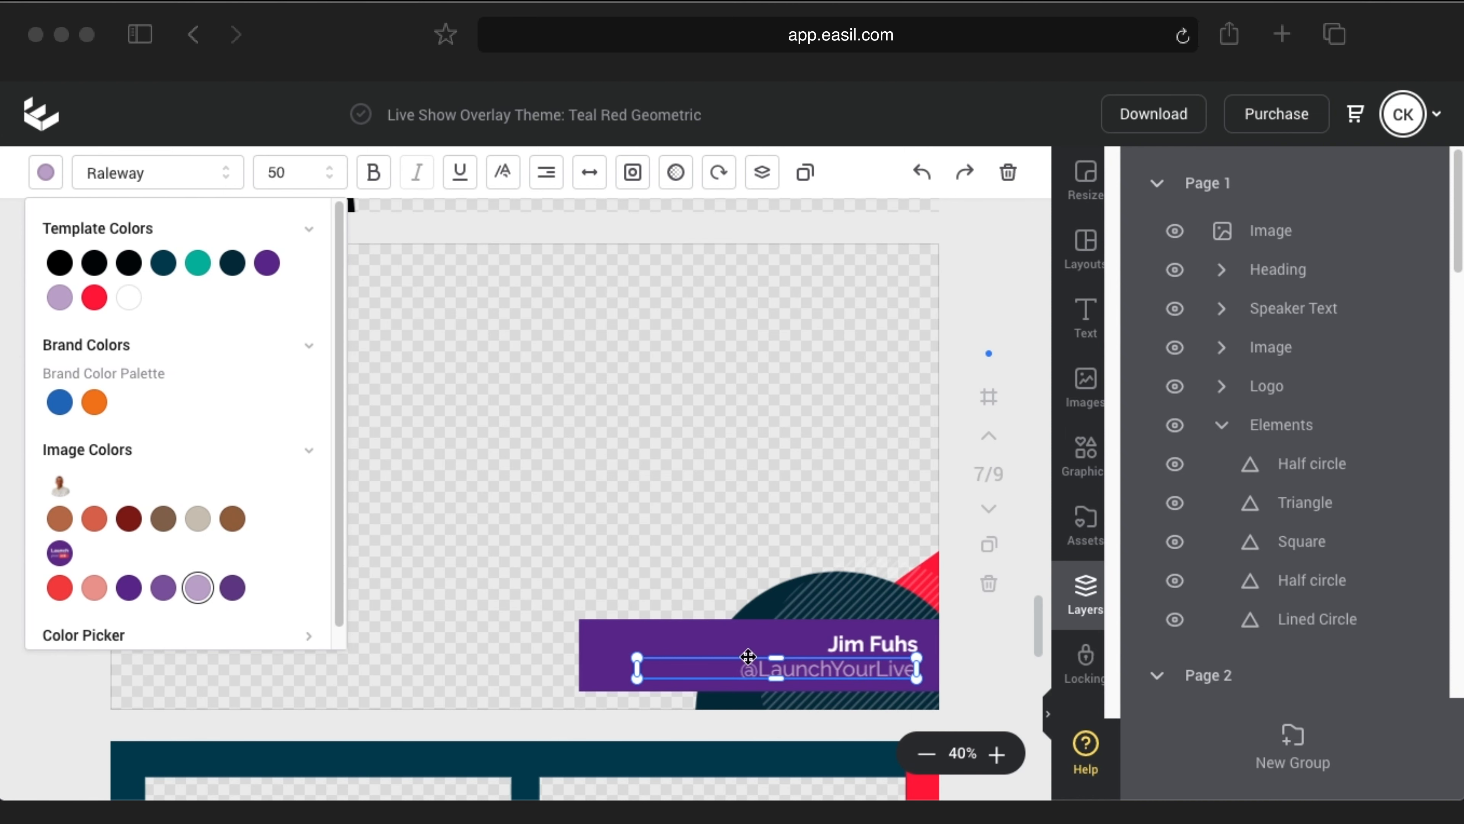
{"action": "left_click", "coordinate": [749, 555]}
Step: Darken the half circle to near black (000405) with the colour picker
{"action": "left_click", "coordinate": [749, 607]}
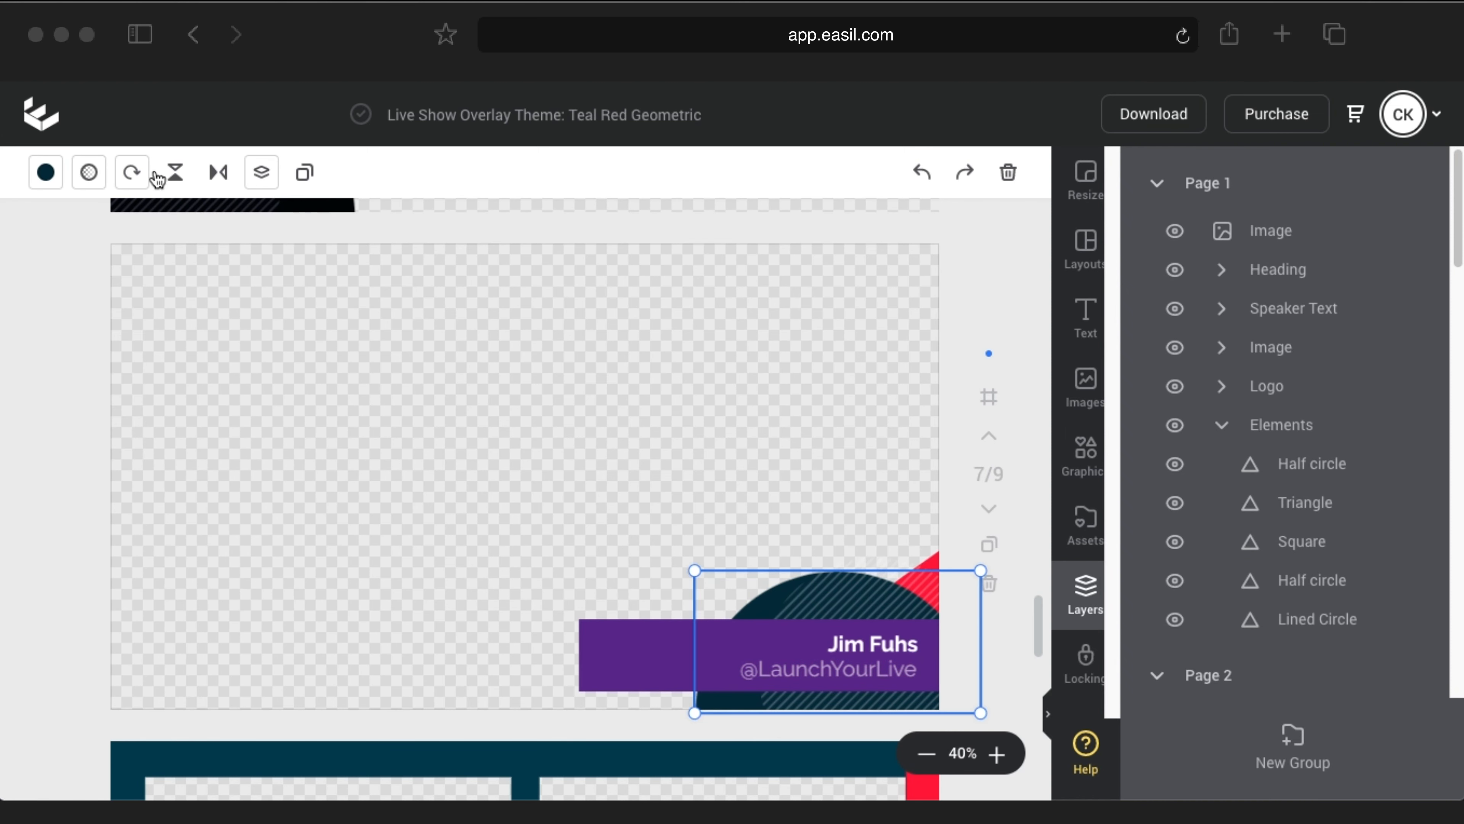
{"action": "left_click", "coordinate": [45, 172]}
{"action": "scroll", "coordinate": [230, 554], "scroll_direction": "down", "scroll_amount": 2}
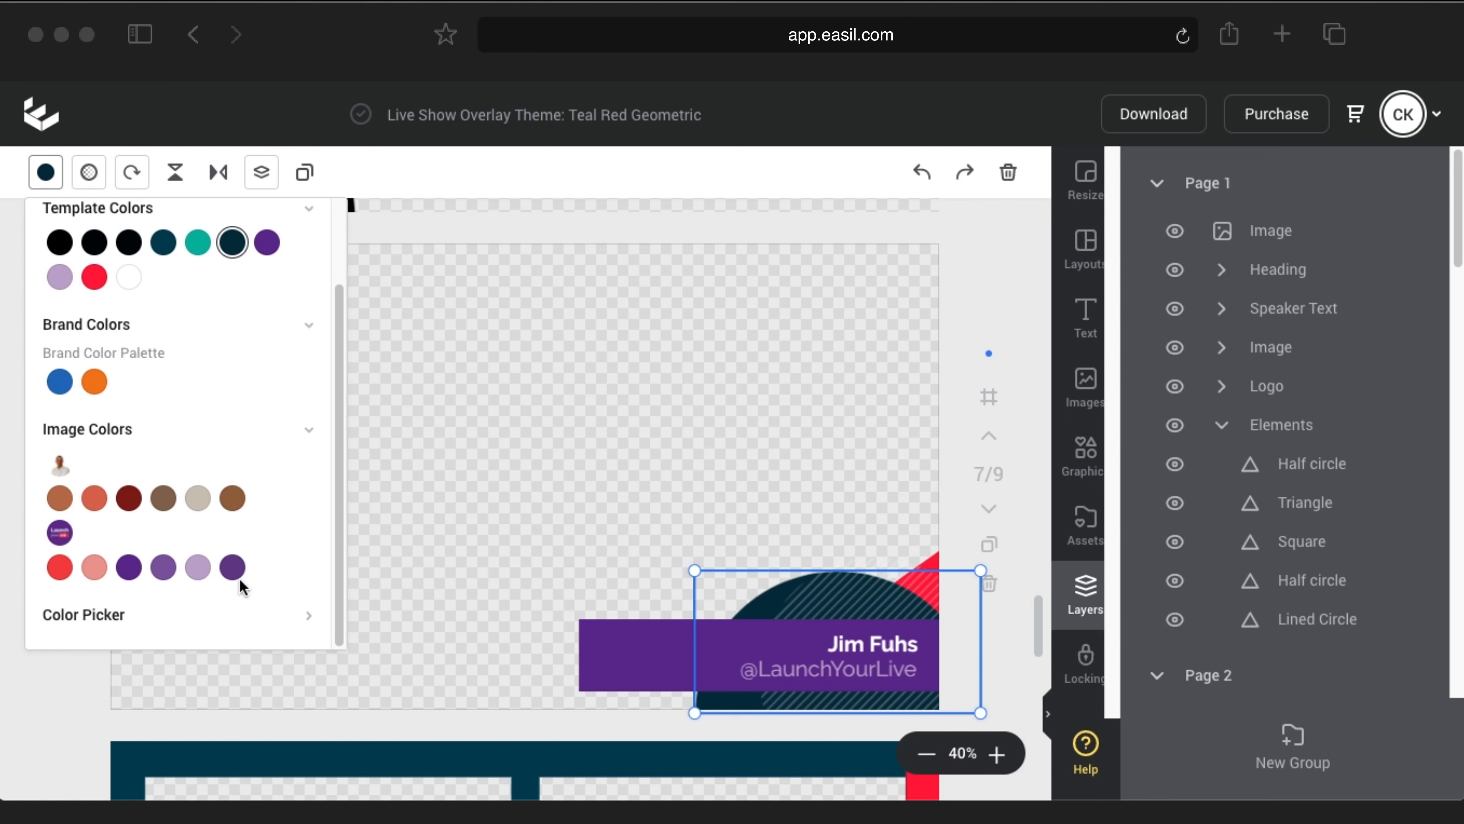
{"action": "left_click", "coordinate": [310, 616]}
{"action": "left_click_drag", "start_coordinate": [276, 562], "coordinate": [279, 612]}
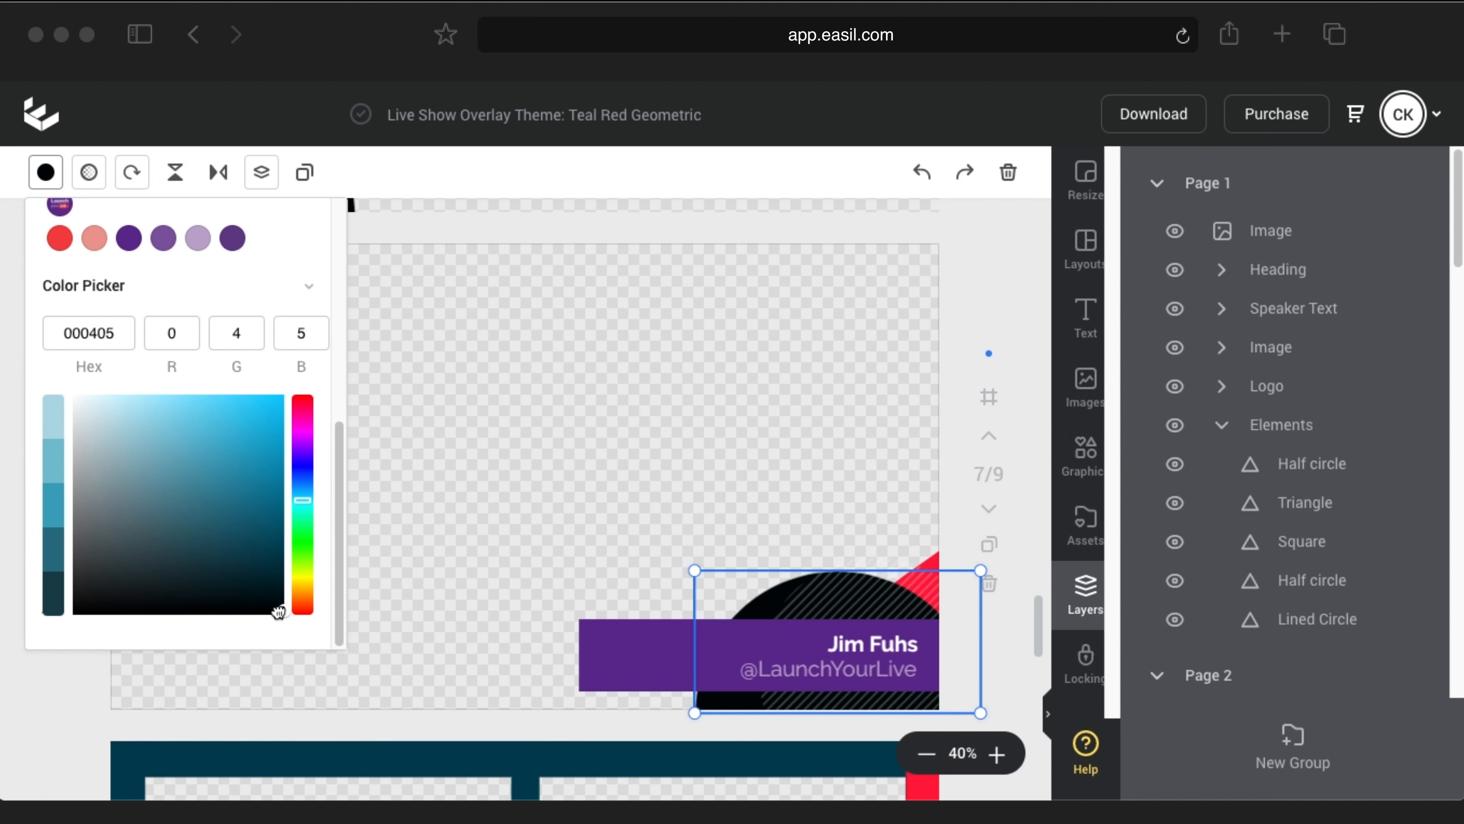
{"action": "left_click", "coordinate": [458, 495]}
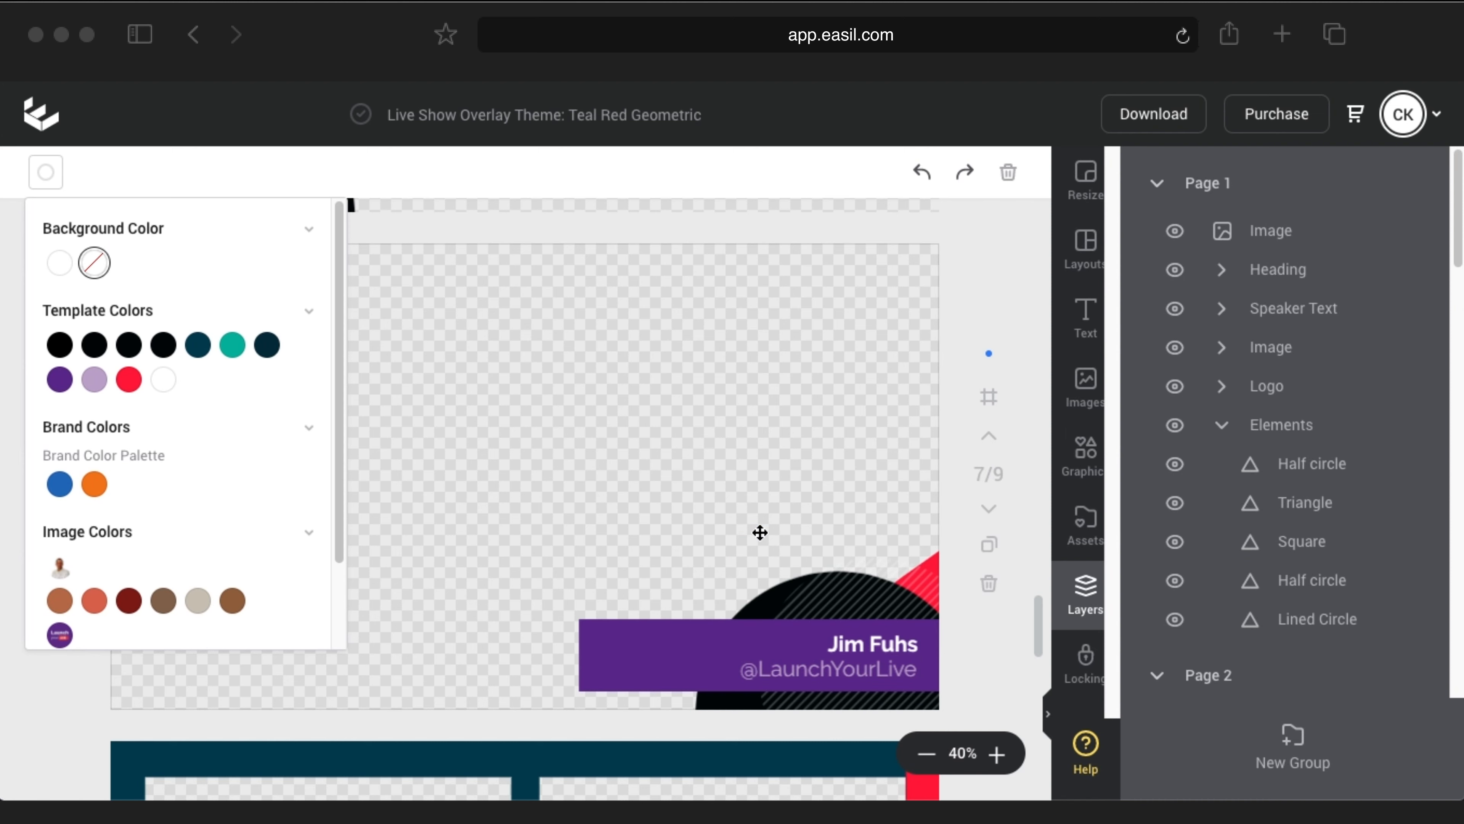
Step: Colour the lined circle lavender
{"action": "left_click", "coordinate": [808, 601]}
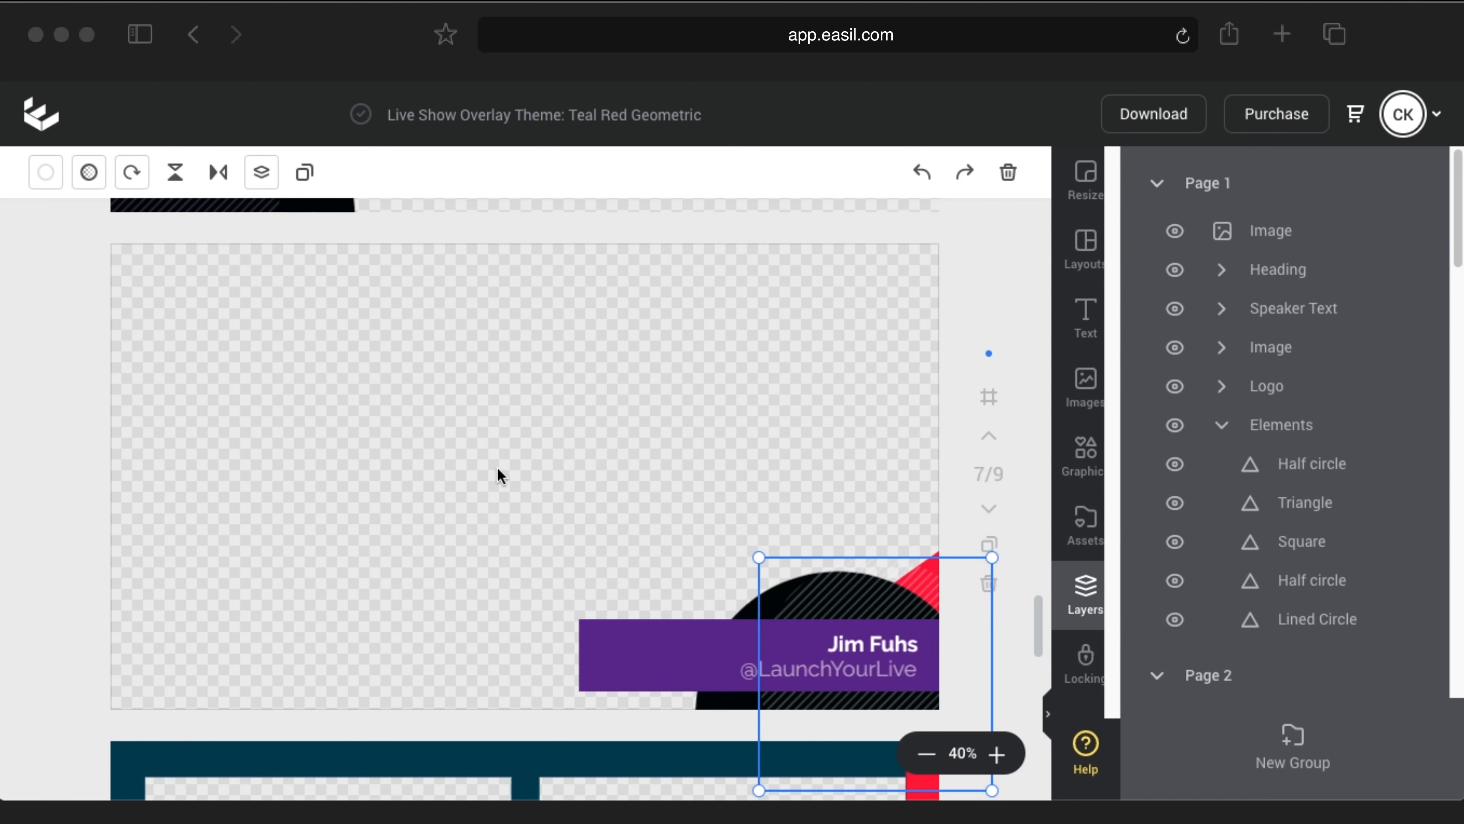
{"action": "left_click", "coordinate": [45, 172]}
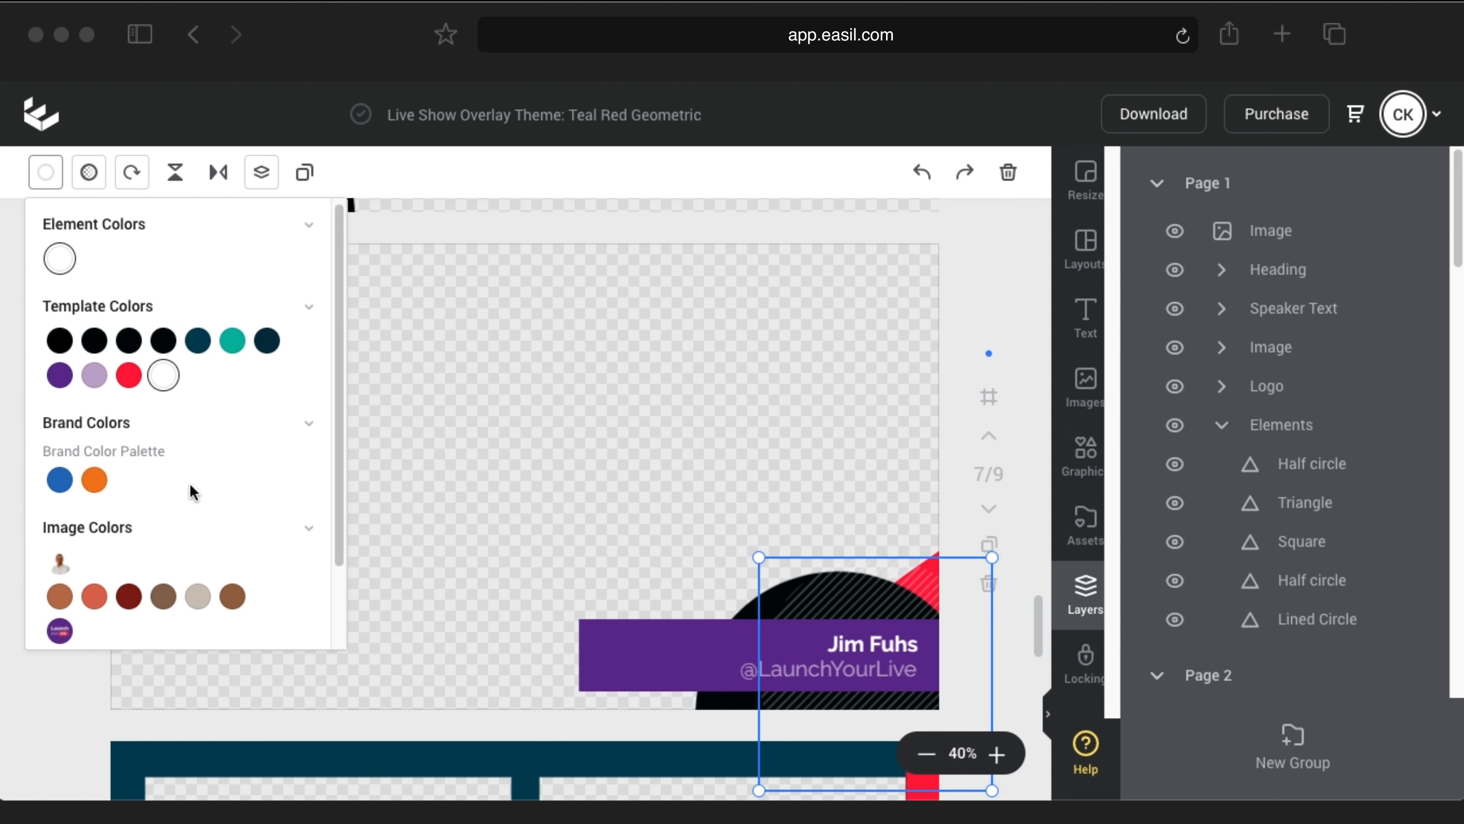
{"action": "scroll", "coordinate": [193, 492], "scroll_direction": "down", "scroll_amount": 3}
{"action": "left_click", "coordinate": [198, 567]}
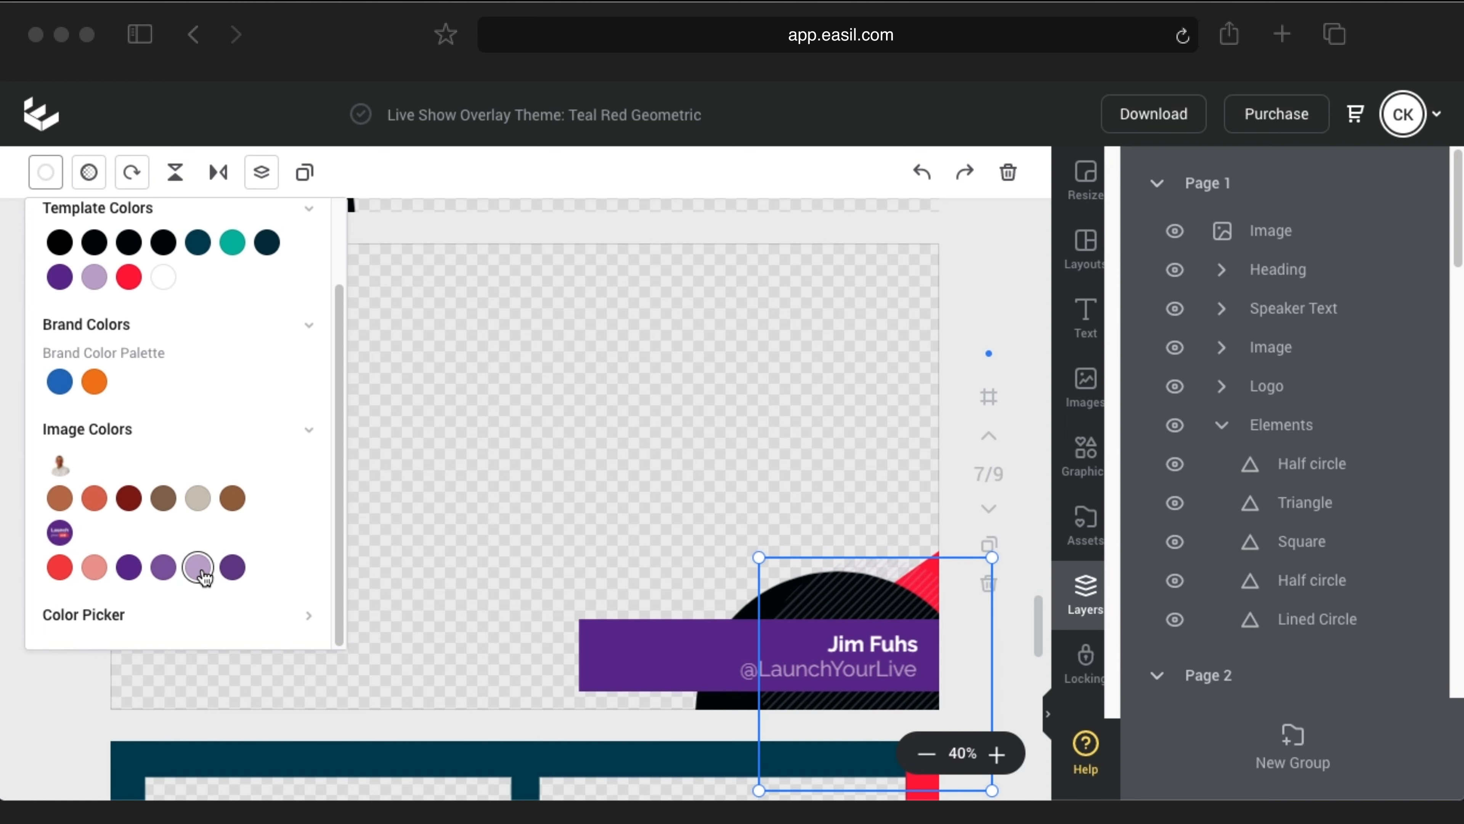
{"action": "left_click", "coordinate": [424, 449]}
{"action": "left_click", "coordinate": [45, 172]}
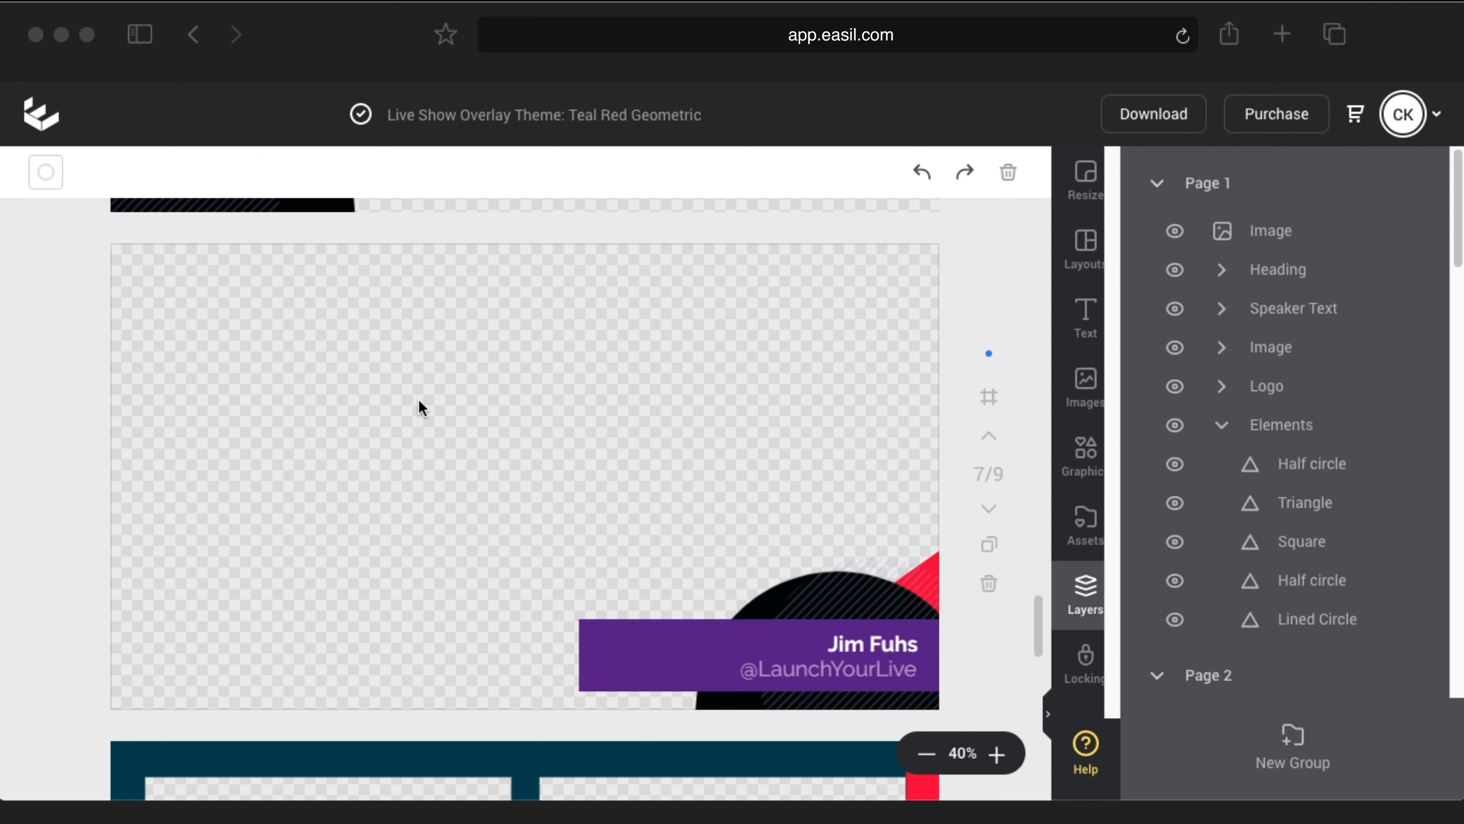
{"action": "scroll", "coordinate": [447, 493], "scroll_direction": "up", "scroll_amount": 3}
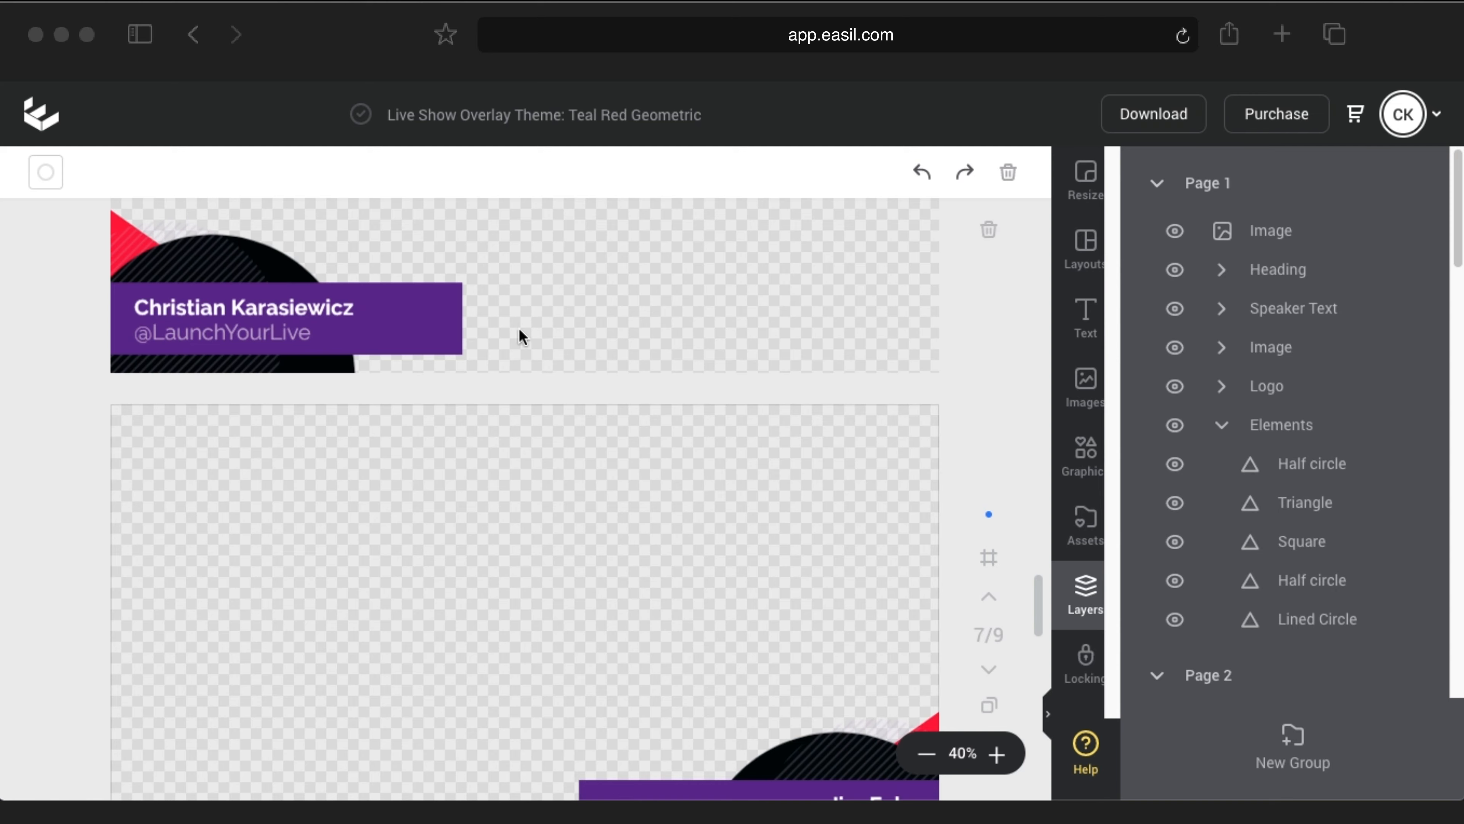
Step: Change page 8's dark teal background to purple
{"action": "scroll", "coordinate": [519, 456], "scroll_direction": "down", "scroll_amount": 6}
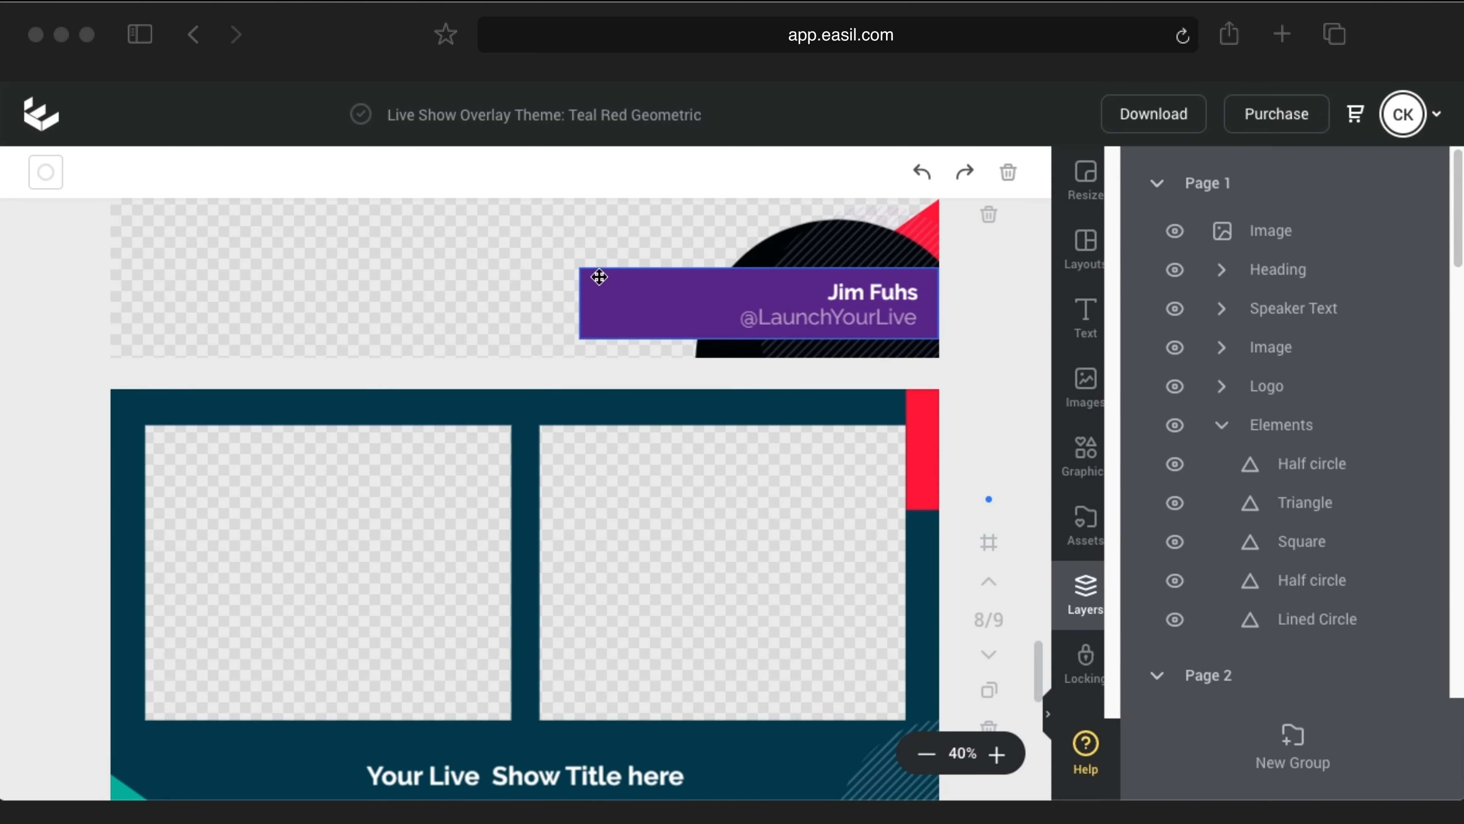
{"action": "scroll", "coordinate": [577, 300], "scroll_direction": "down", "scroll_amount": 5}
{"action": "scroll", "coordinate": [533, 285], "scroll_direction": "up", "scroll_amount": 2}
{"action": "left_click", "coordinate": [525, 294]}
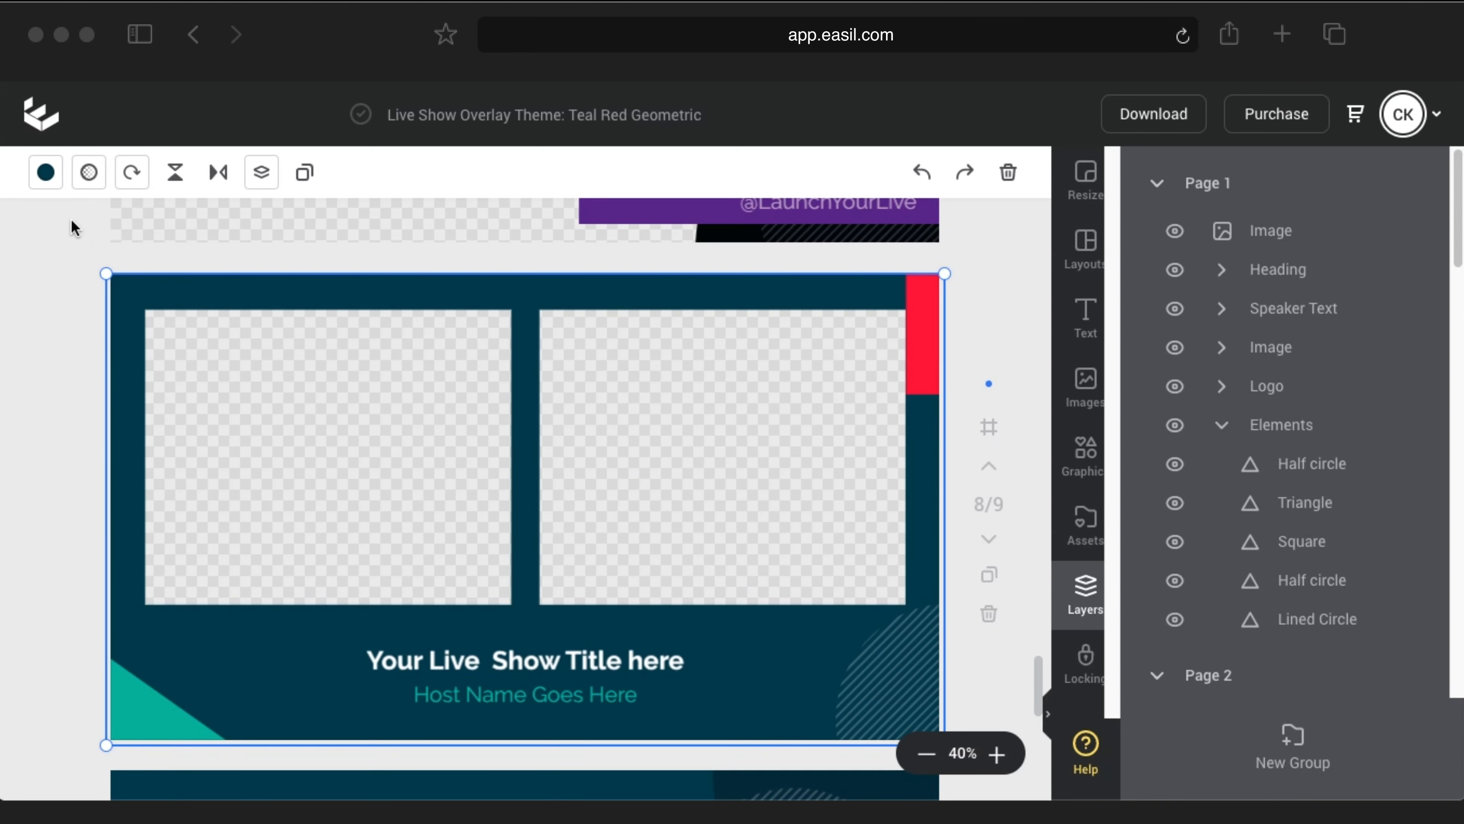
{"action": "left_click", "coordinate": [55, 184]}
{"action": "scroll", "coordinate": [183, 516], "scroll_direction": "down", "scroll_amount": 2}
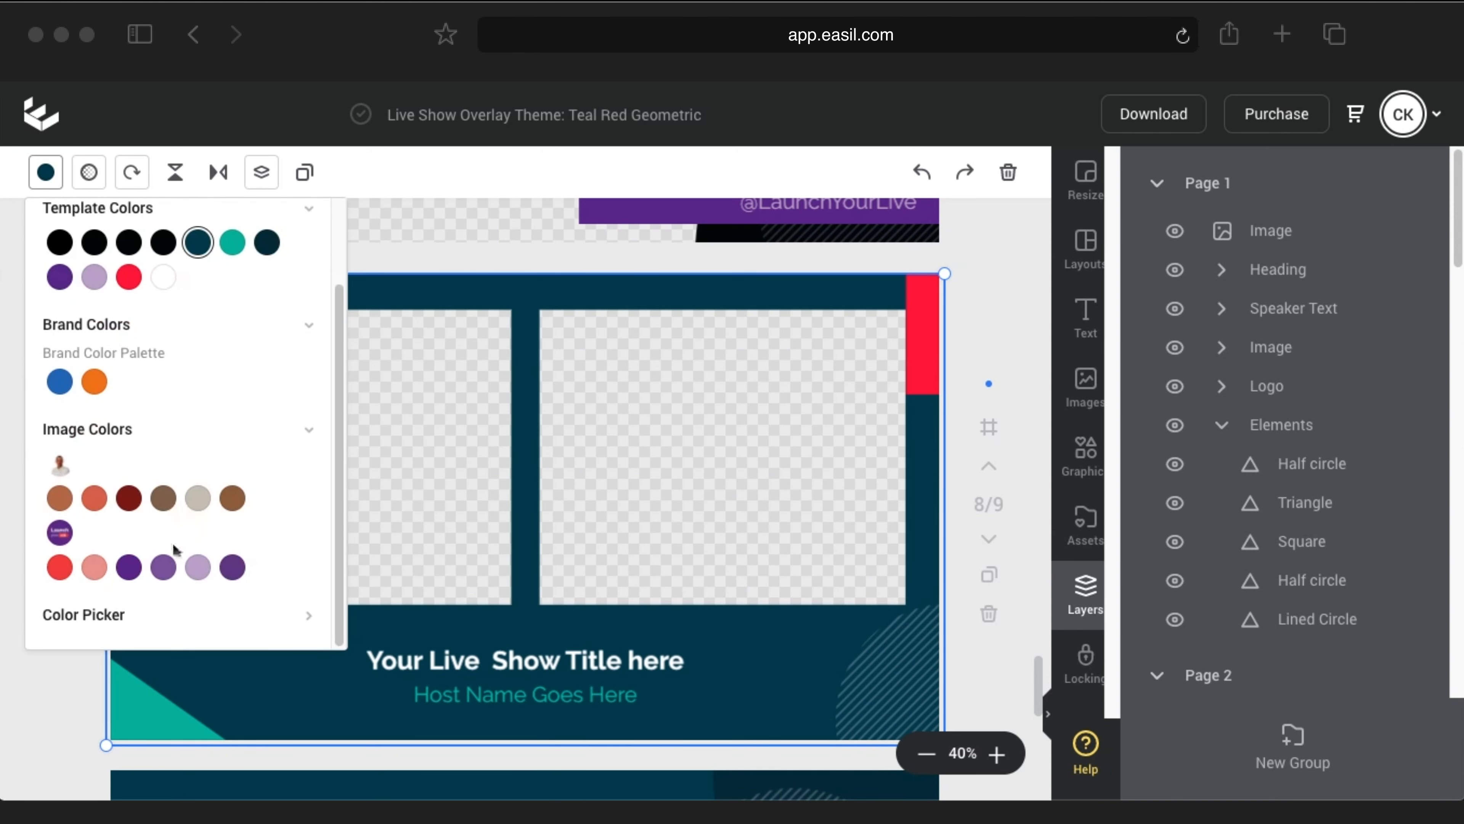
{"action": "left_click", "coordinate": [128, 568]}
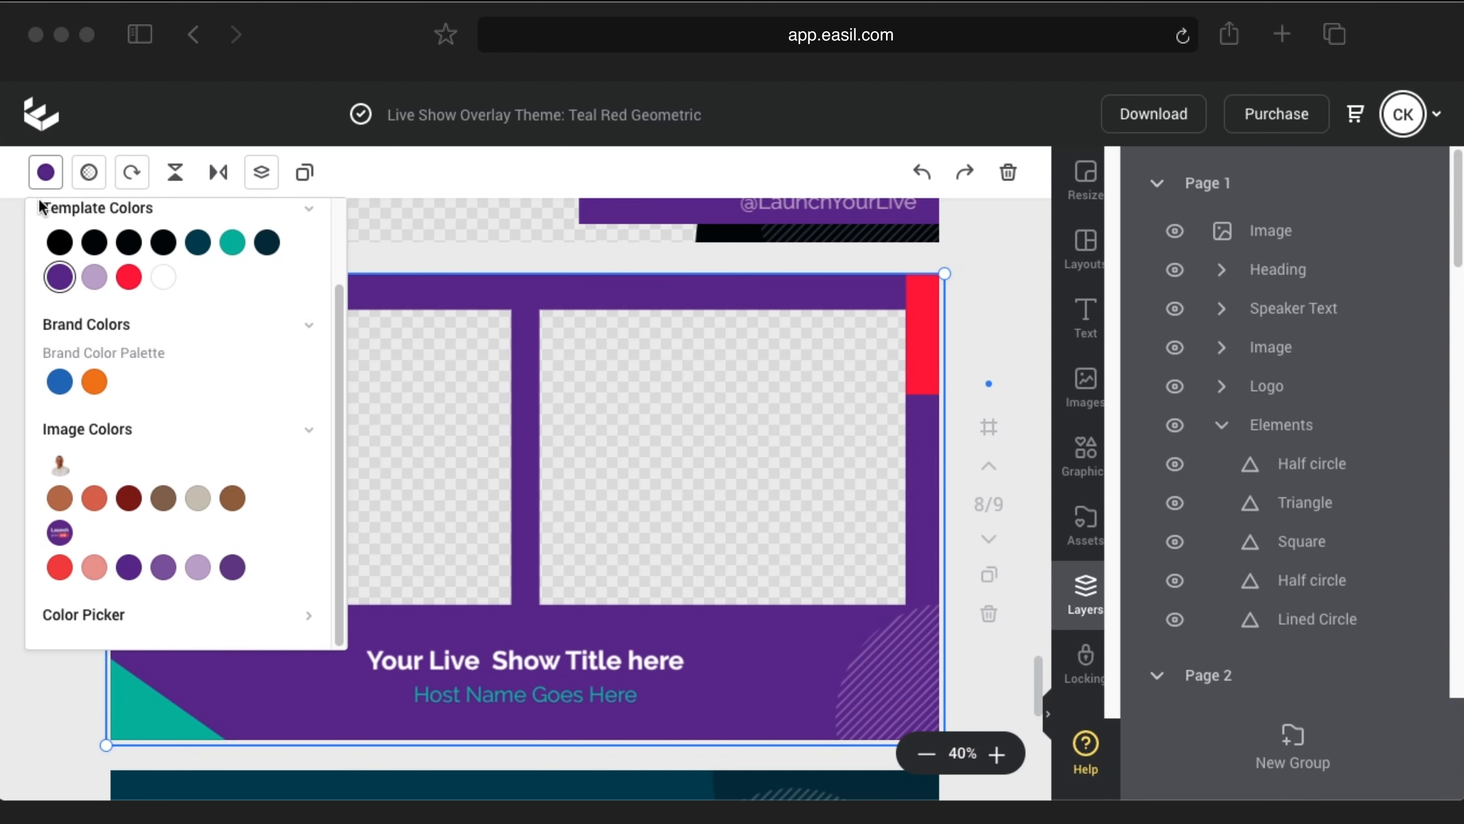
{"action": "left_click", "coordinate": [38, 186]}
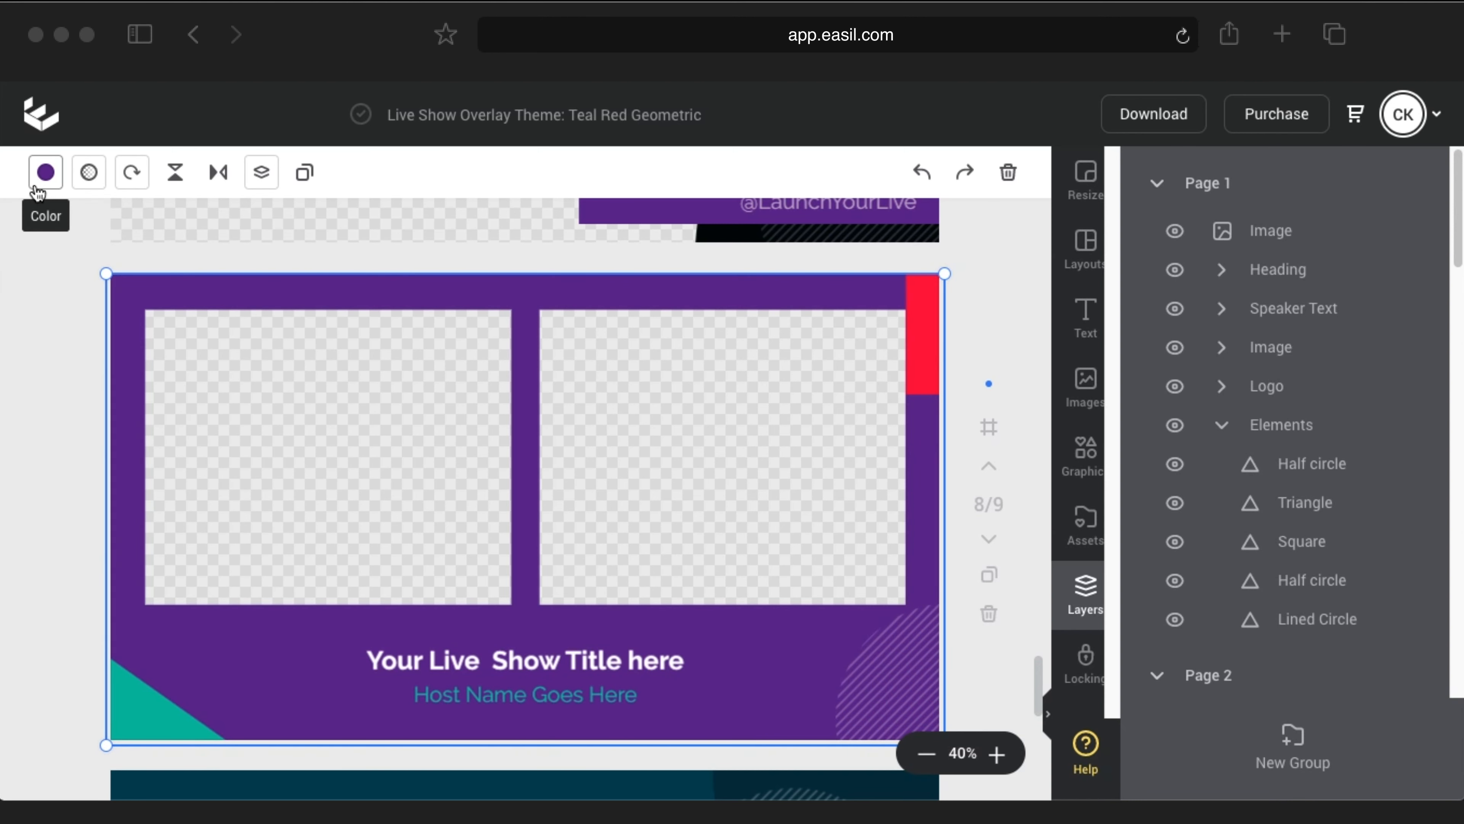
Step: Recolour the bottom-left teal triangle lavender
{"action": "left_click", "coordinate": [144, 711]}
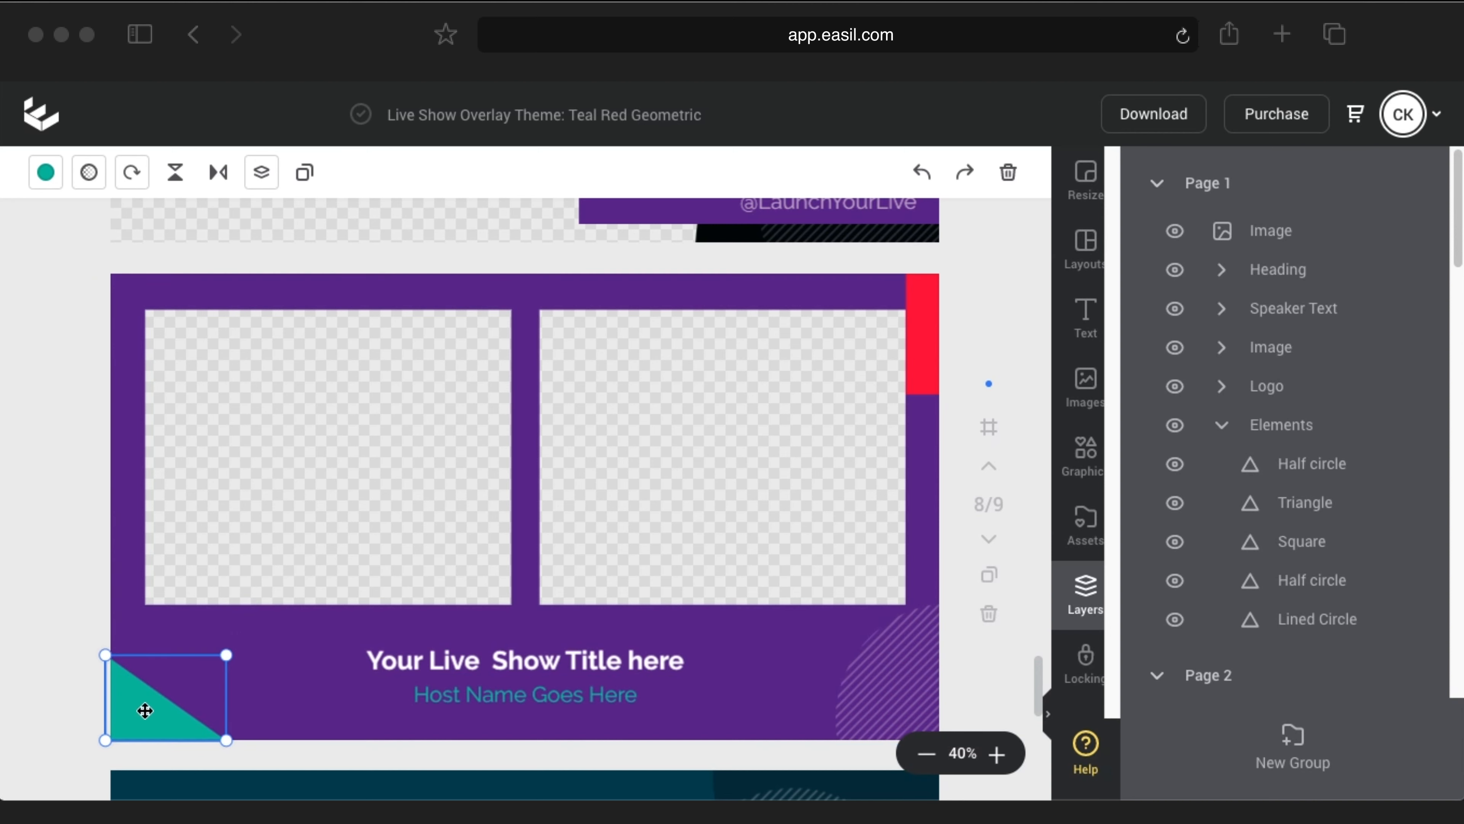
{"action": "left_click", "coordinate": [45, 172]}
{"action": "scroll", "coordinate": [167, 611], "scroll_direction": "down", "scroll_amount": 3}
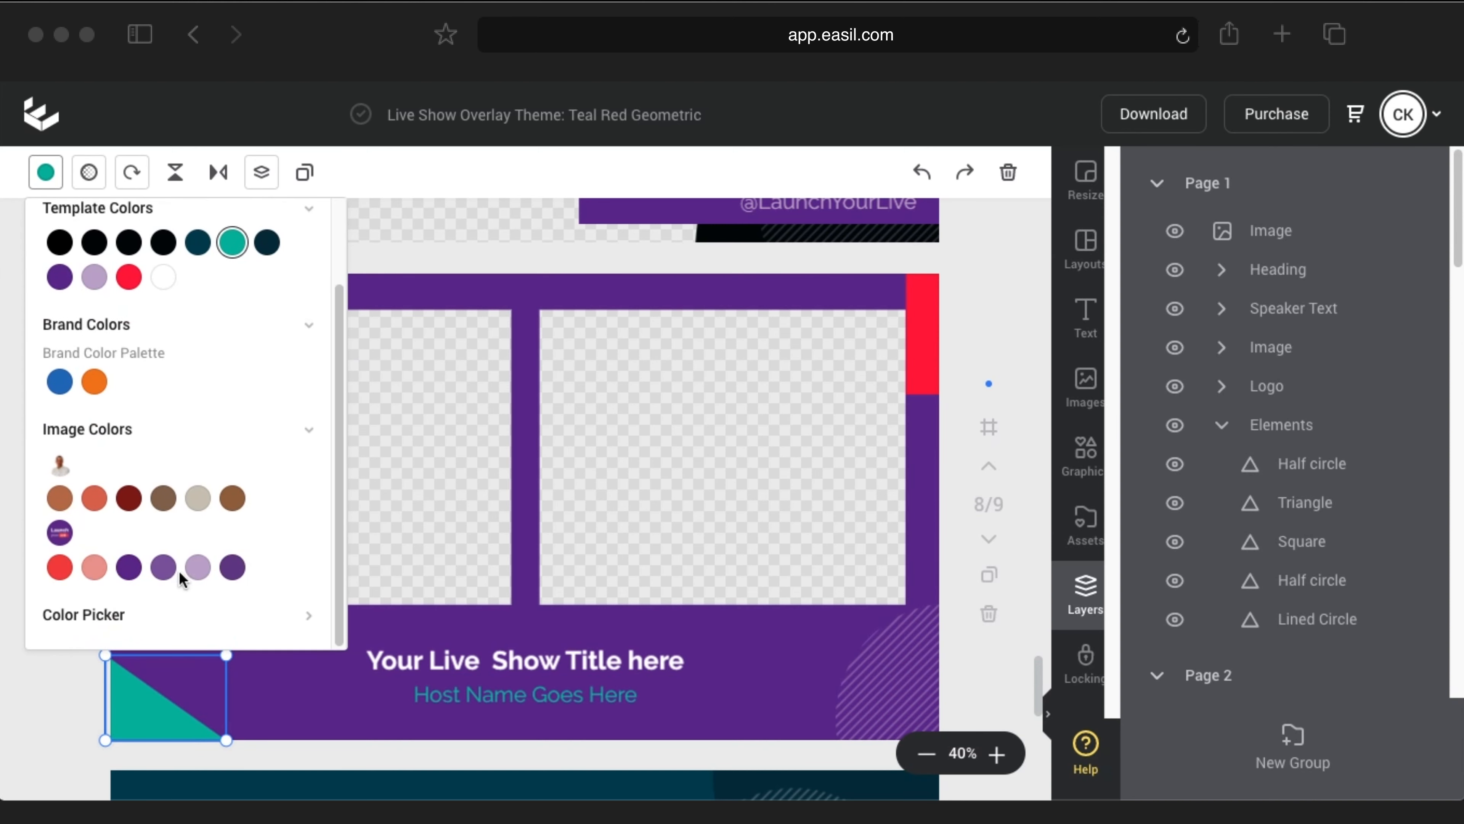
{"action": "left_click", "coordinate": [198, 567]}
{"action": "left_click", "coordinate": [418, 350]}
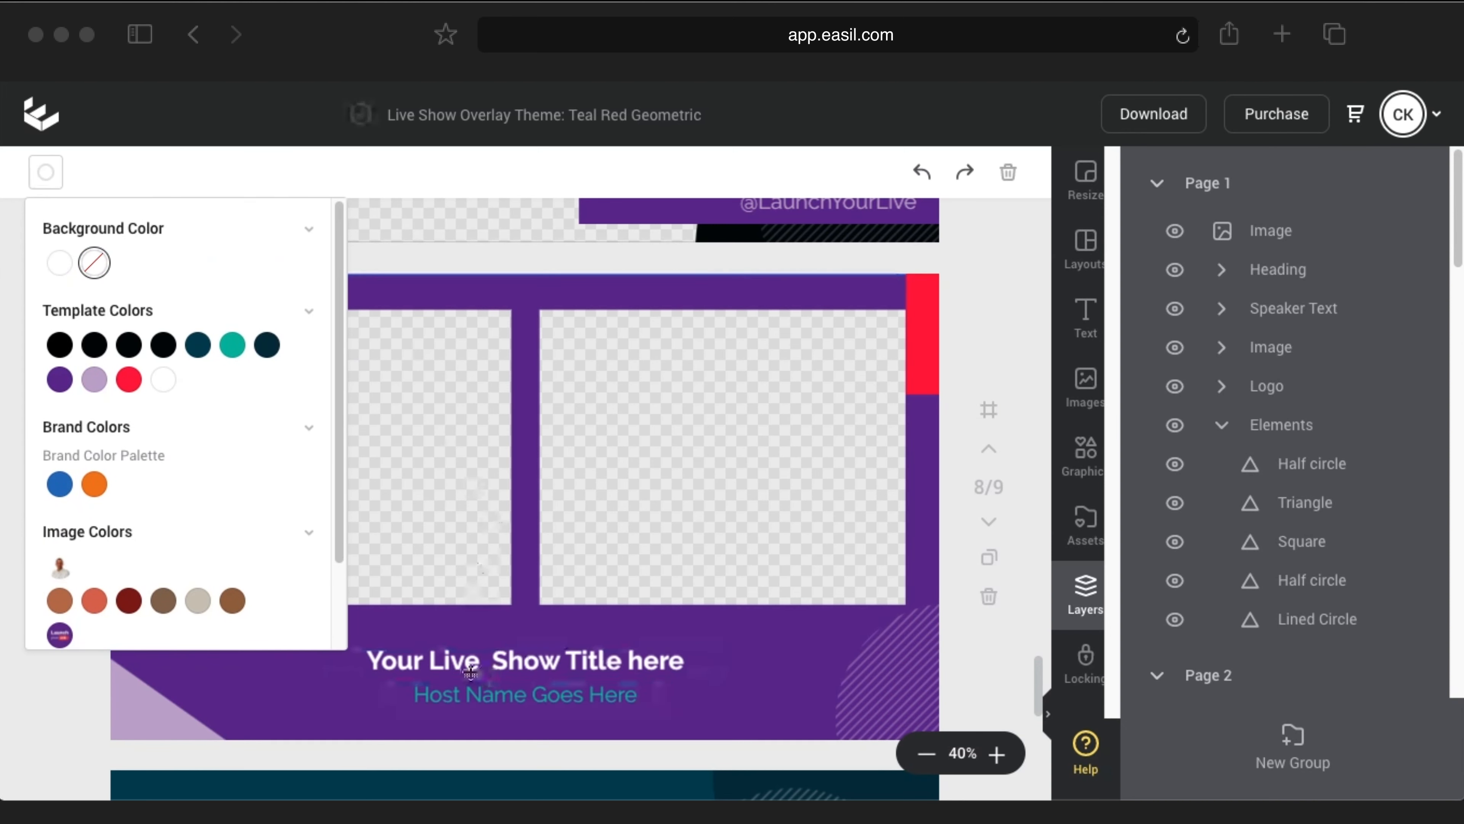
Step: Replace the page 8 title with '3 Types of Live Video Shows'
{"action": "left_click", "coordinate": [470, 654]}
{"action": "double_click", "coordinate": [470, 655]}
{"action": "type", "text": "3 T"}
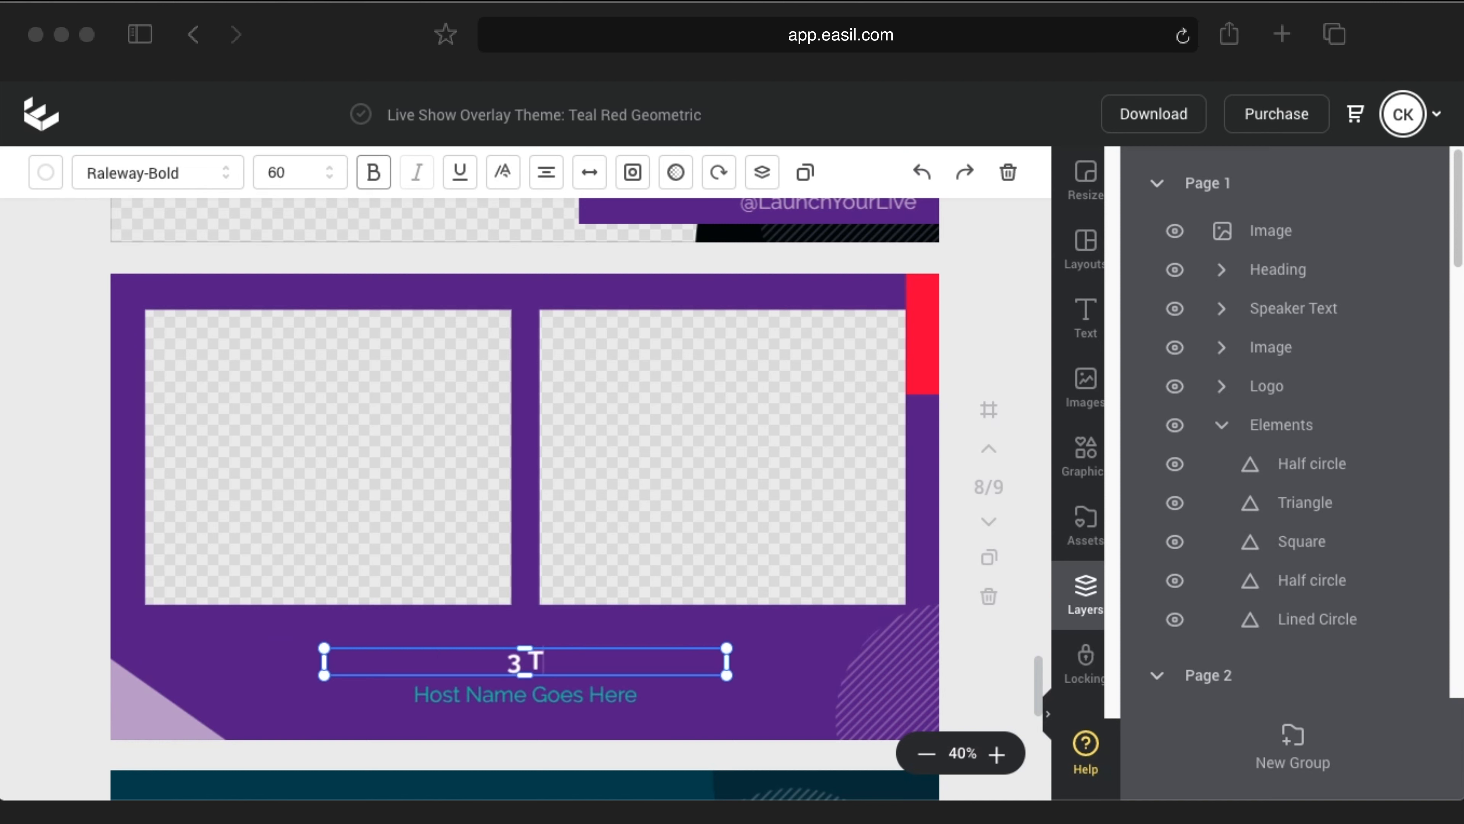
{"action": "type", "text": "ypes of Live Video Shop"}
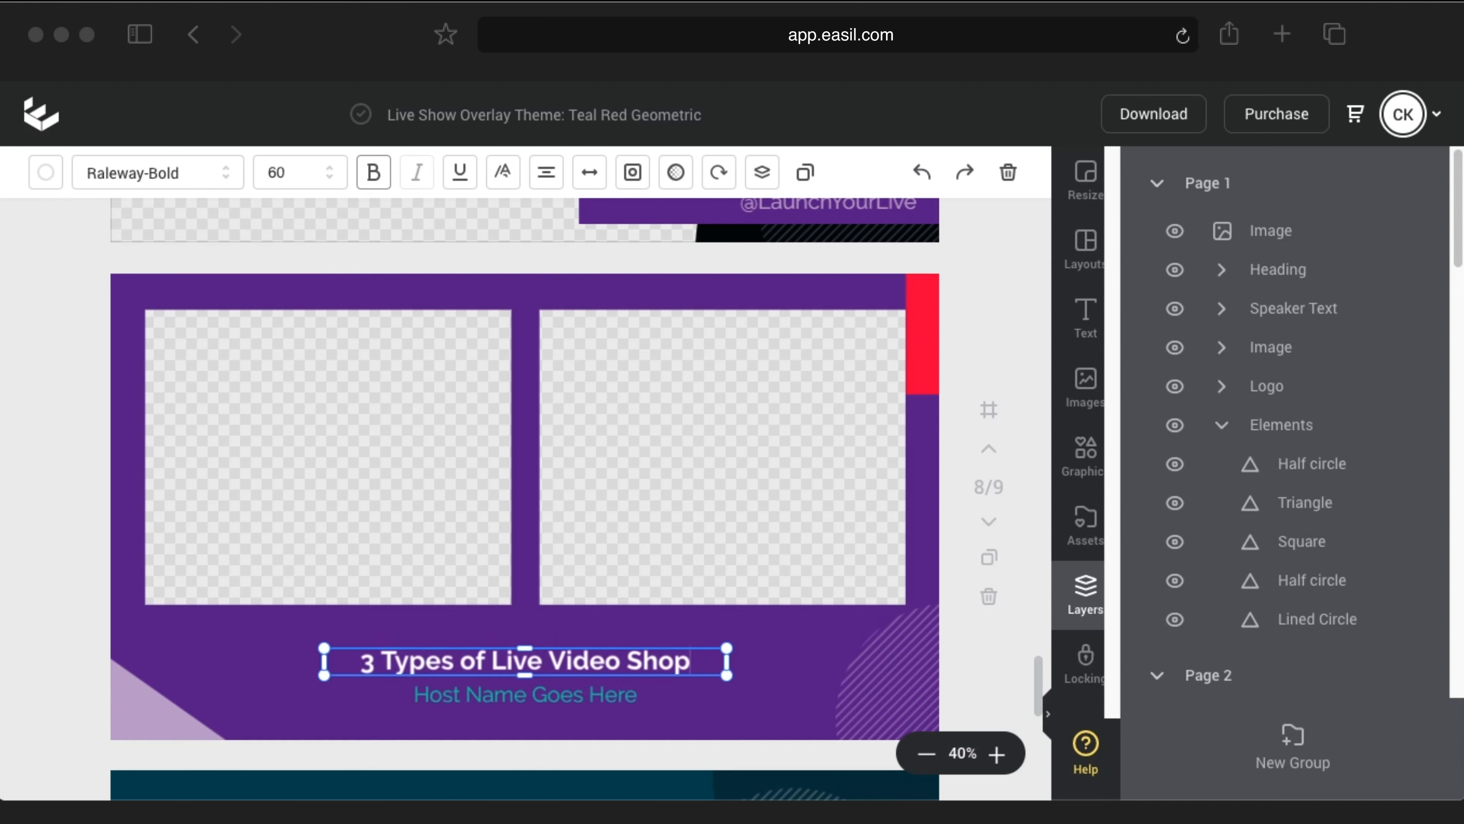
{"action": "key", "text": "BackSpace"}
{"action": "type", "text": "ws"}
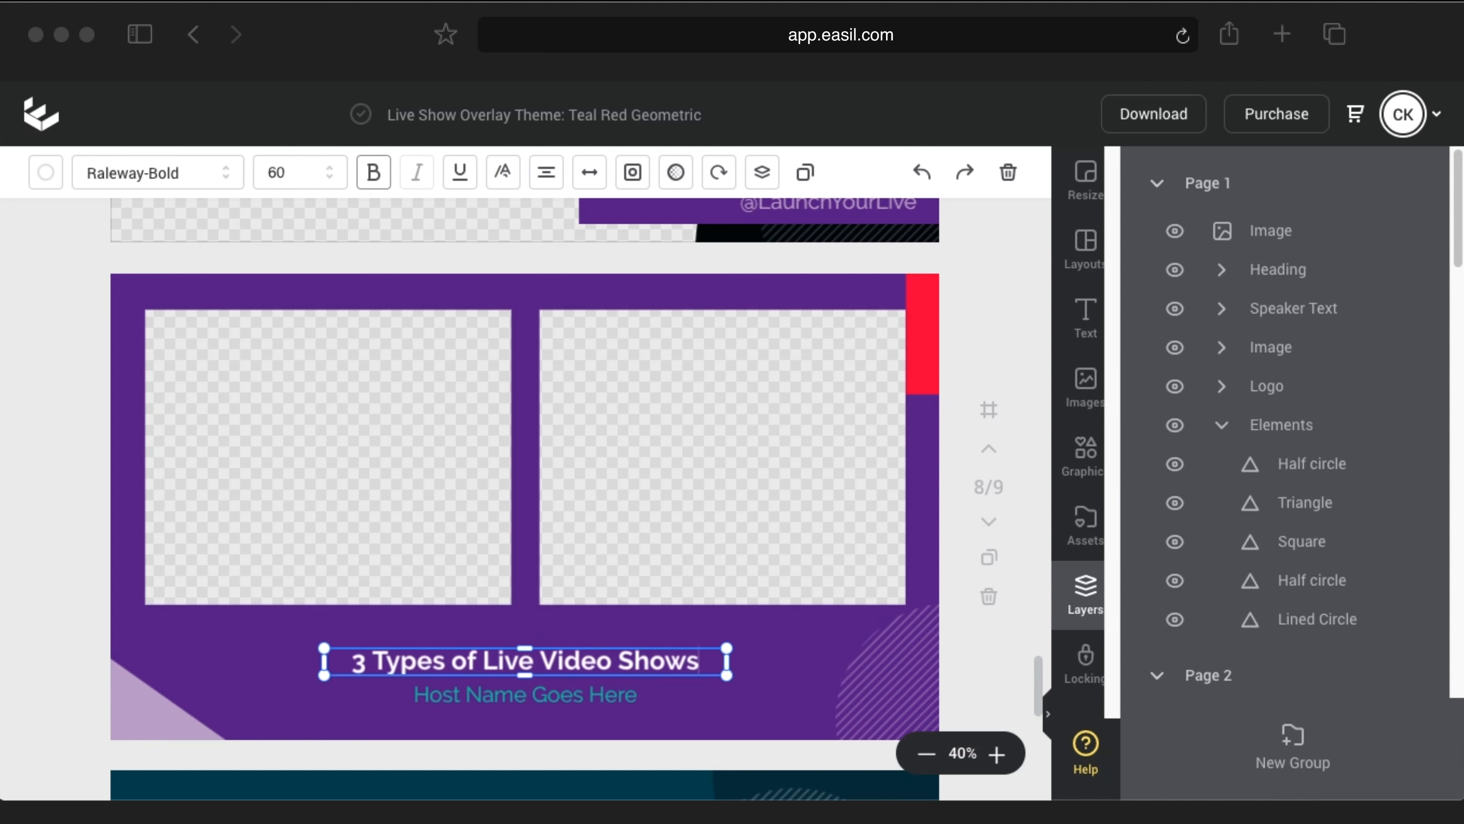
Step: Replace the host placeholder with the two hosts' names and fit the box to one line
{"action": "left_click", "coordinate": [418, 699]}
{"action": "double_click", "coordinate": [427, 697]}
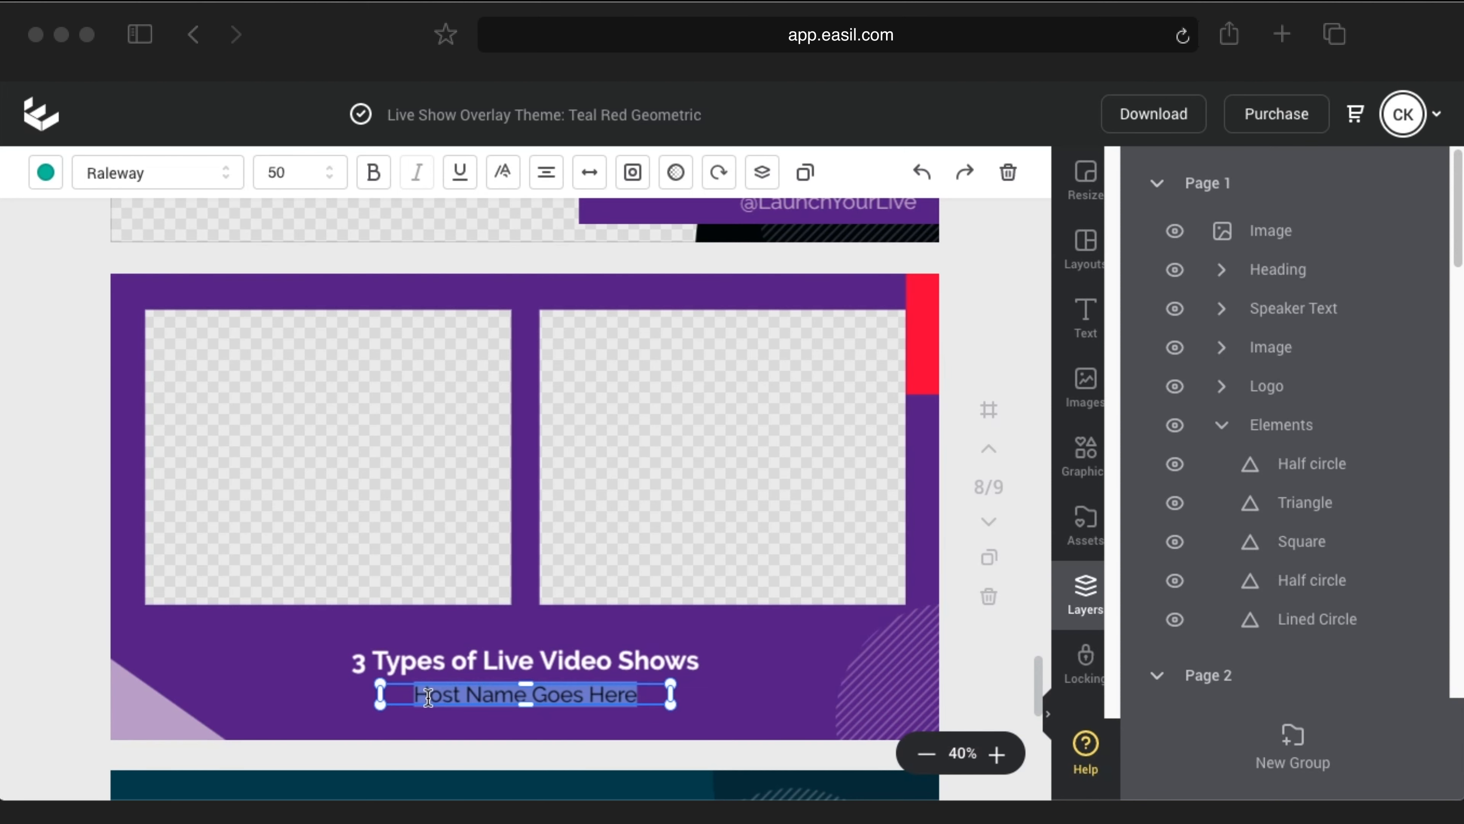
{"action": "type", "text": "Christian K"}
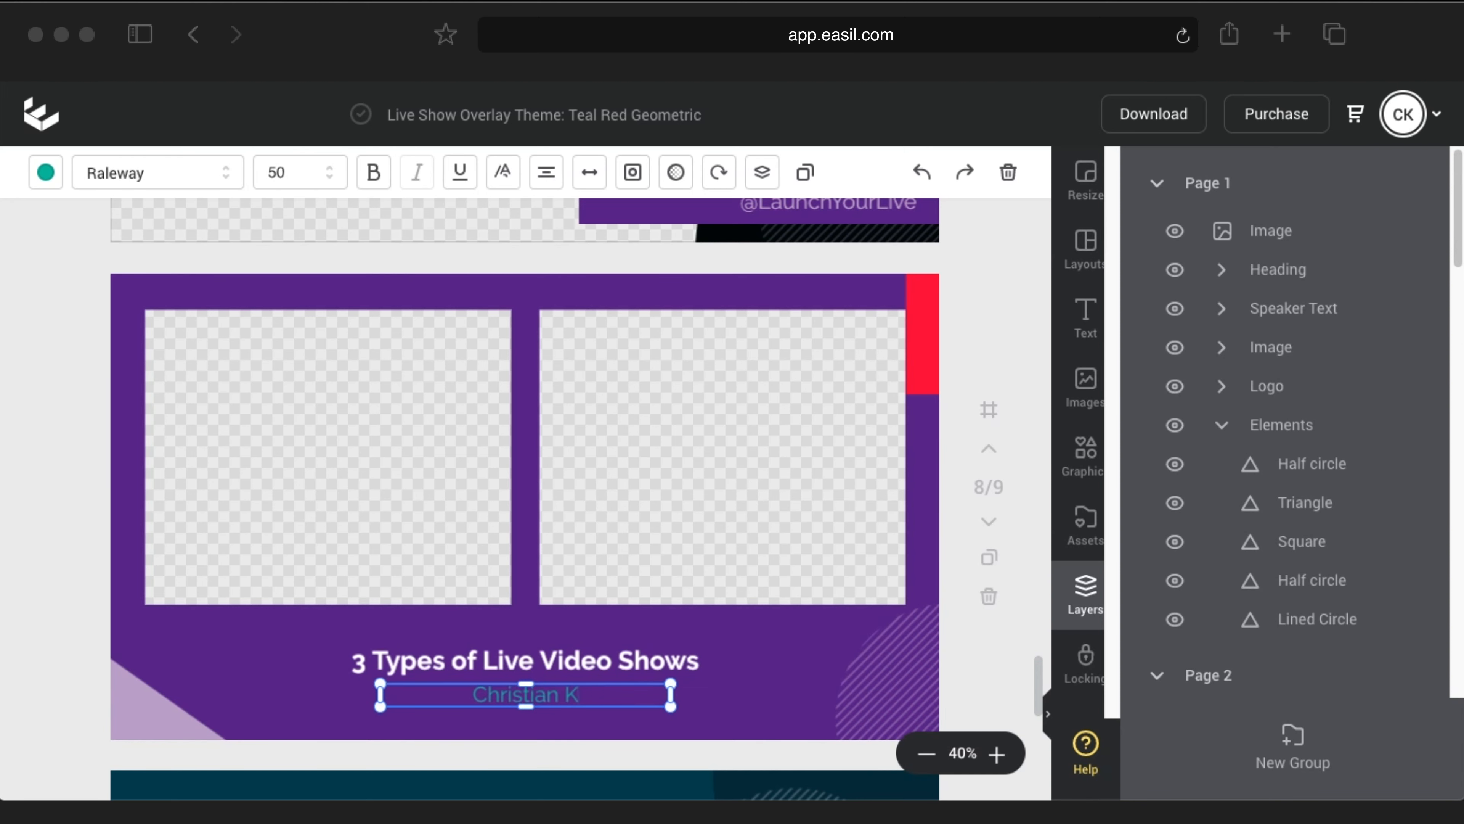
{"action": "type", "text": "arasiewicz"}
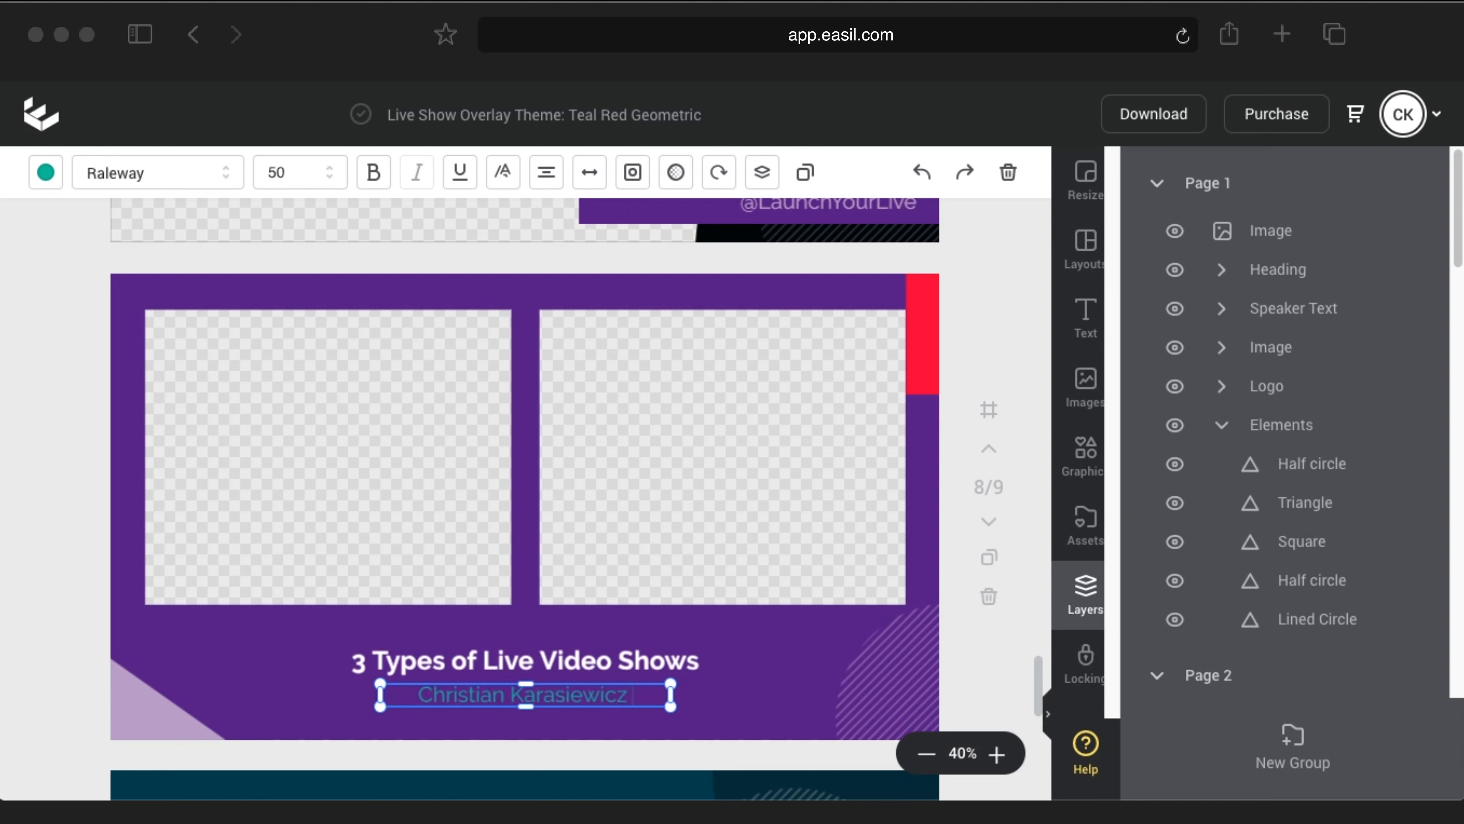
{"action": "type", "text": " & Jim Fuhs"}
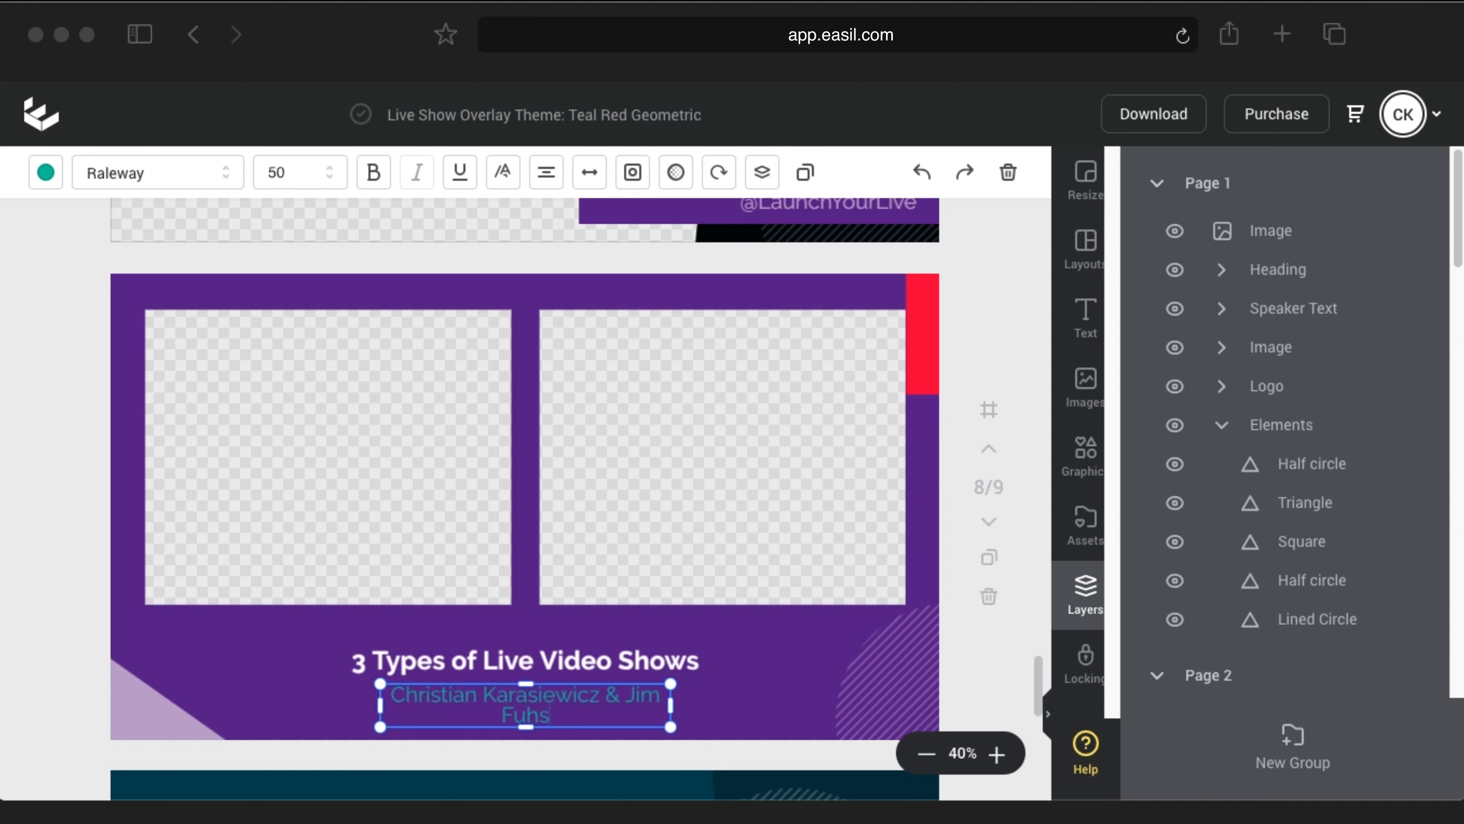
{"action": "left_click_drag", "start_coordinate": [670, 704], "coordinate": [712, 706]}
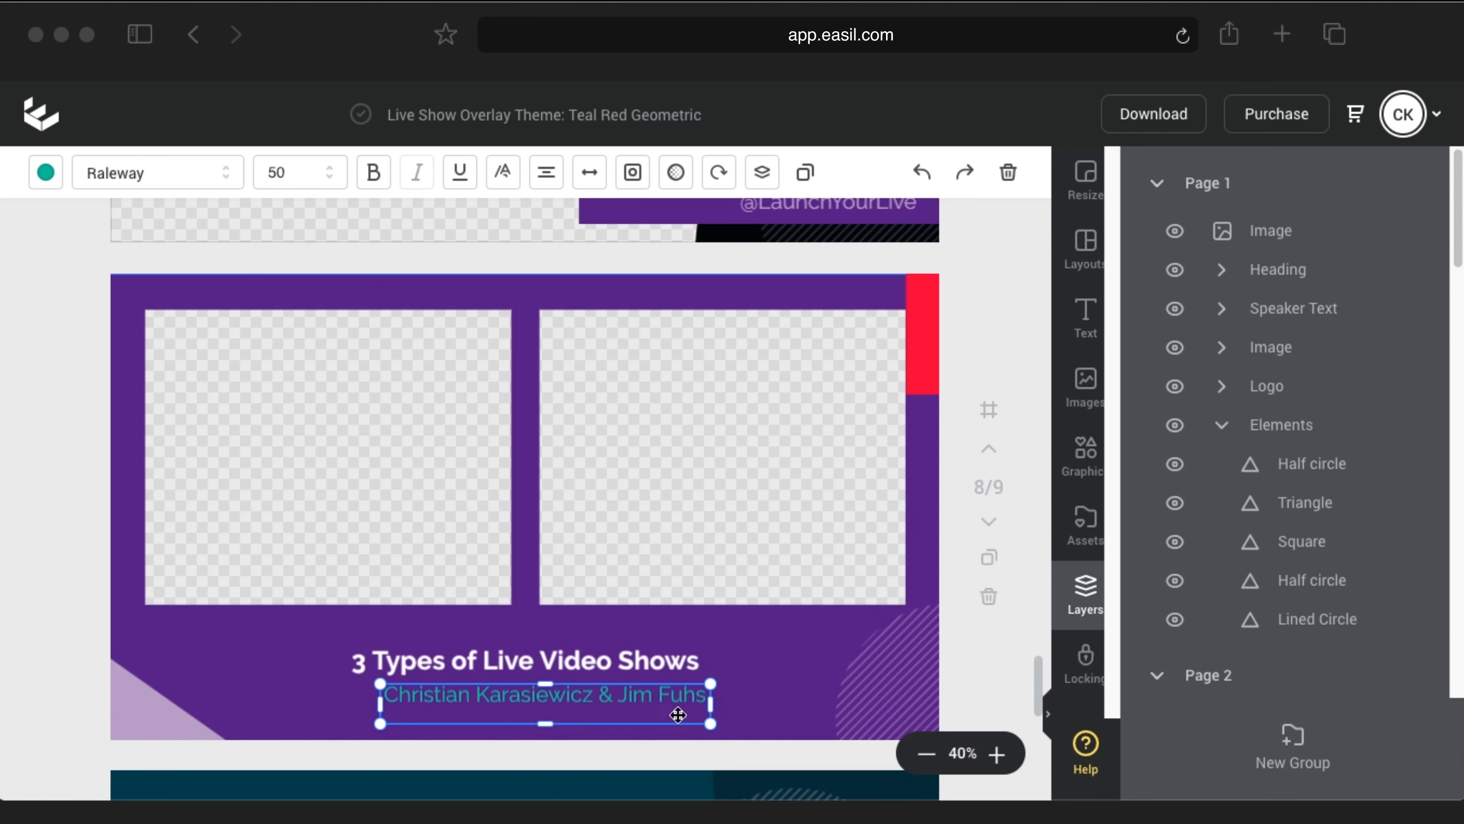
{"action": "left_click_drag", "start_coordinate": [552, 723], "coordinate": [560, 688]}
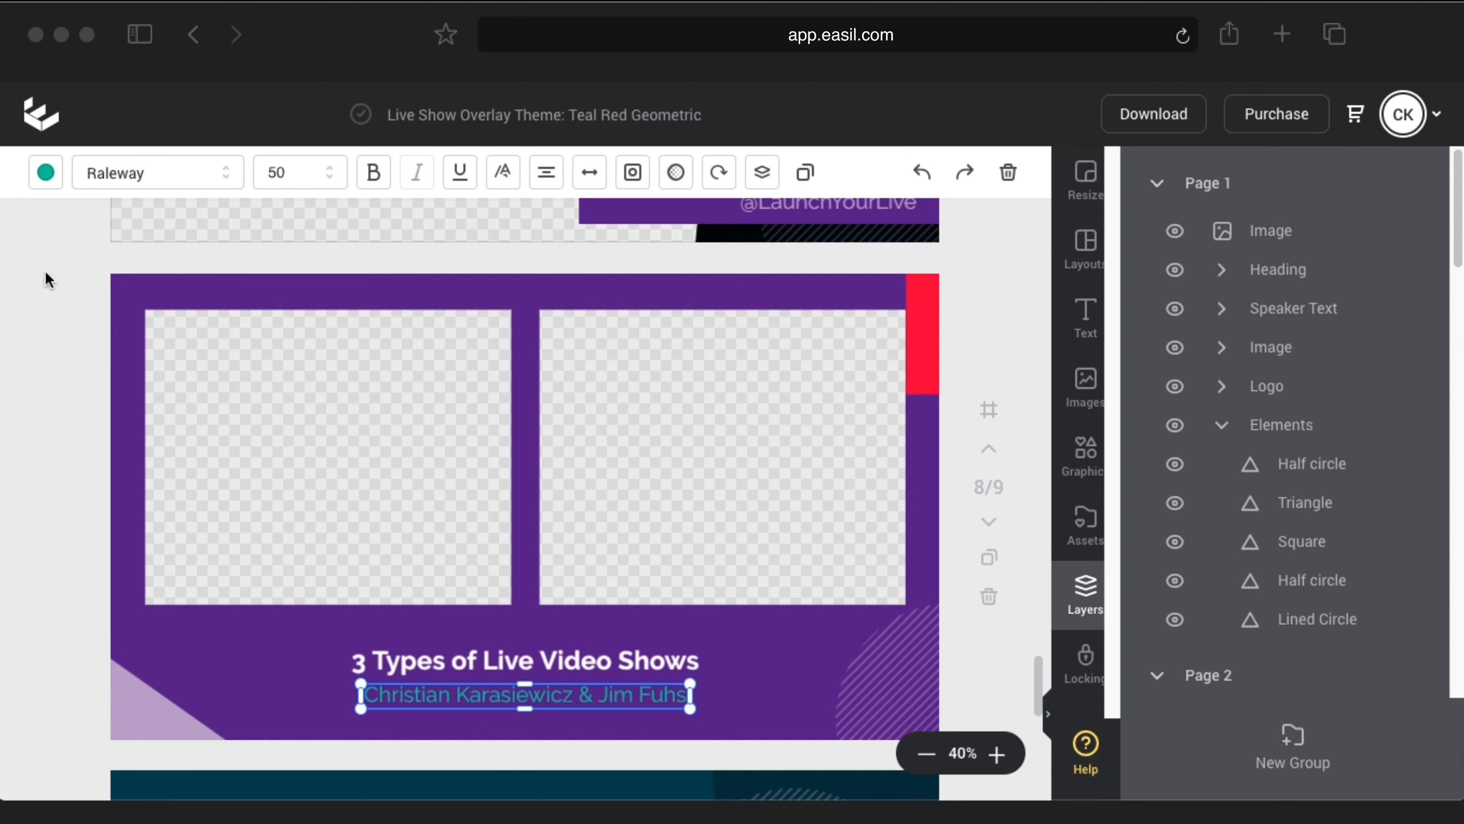
Step: Colour the speaker names lavender
{"action": "left_click", "coordinate": [58, 173]}
{"action": "left_click", "coordinate": [198, 587]}
{"action": "left_click", "coordinate": [783, 657]}
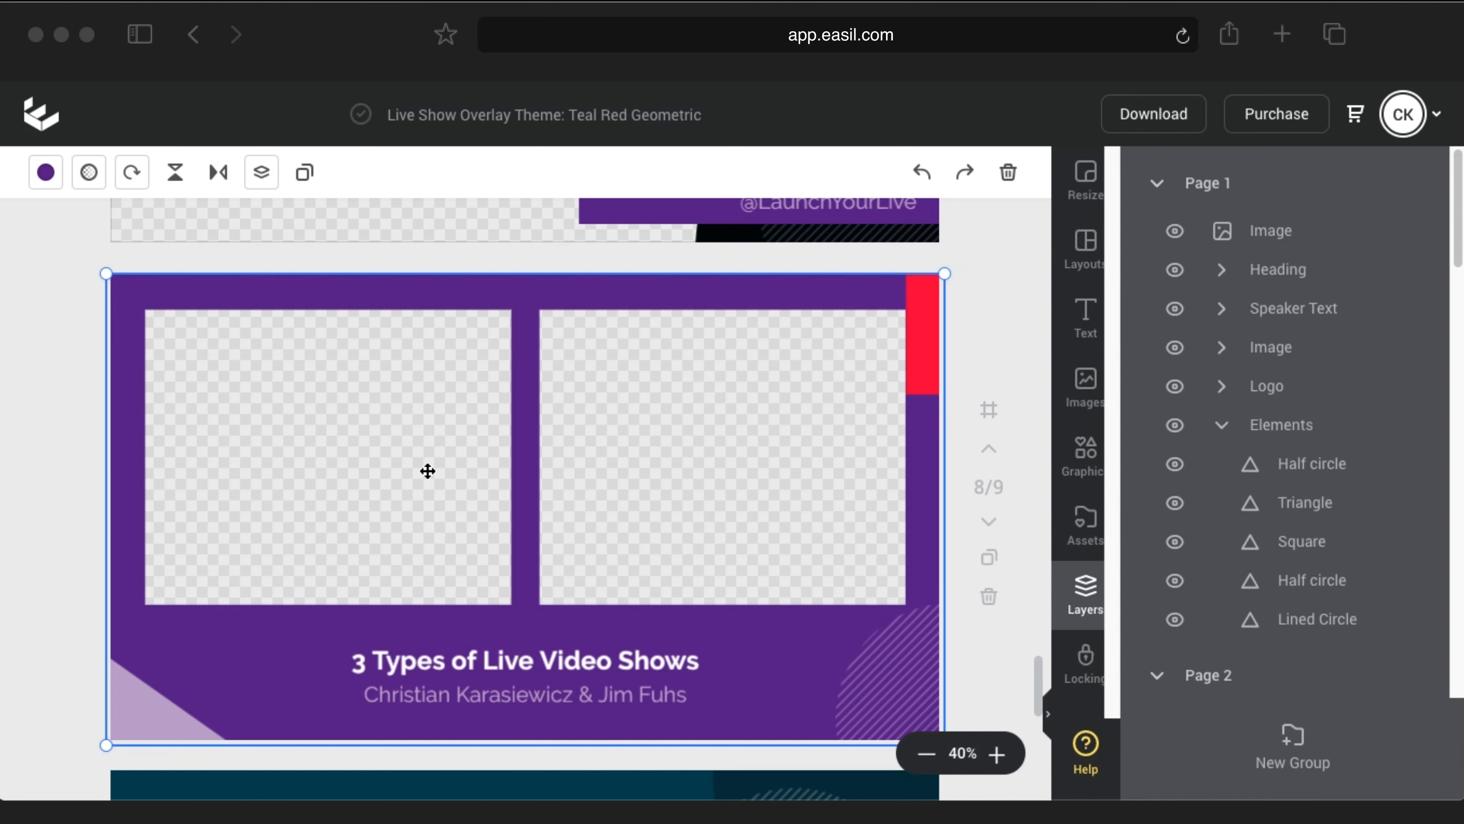
{"action": "left_click", "coordinate": [989, 312]}
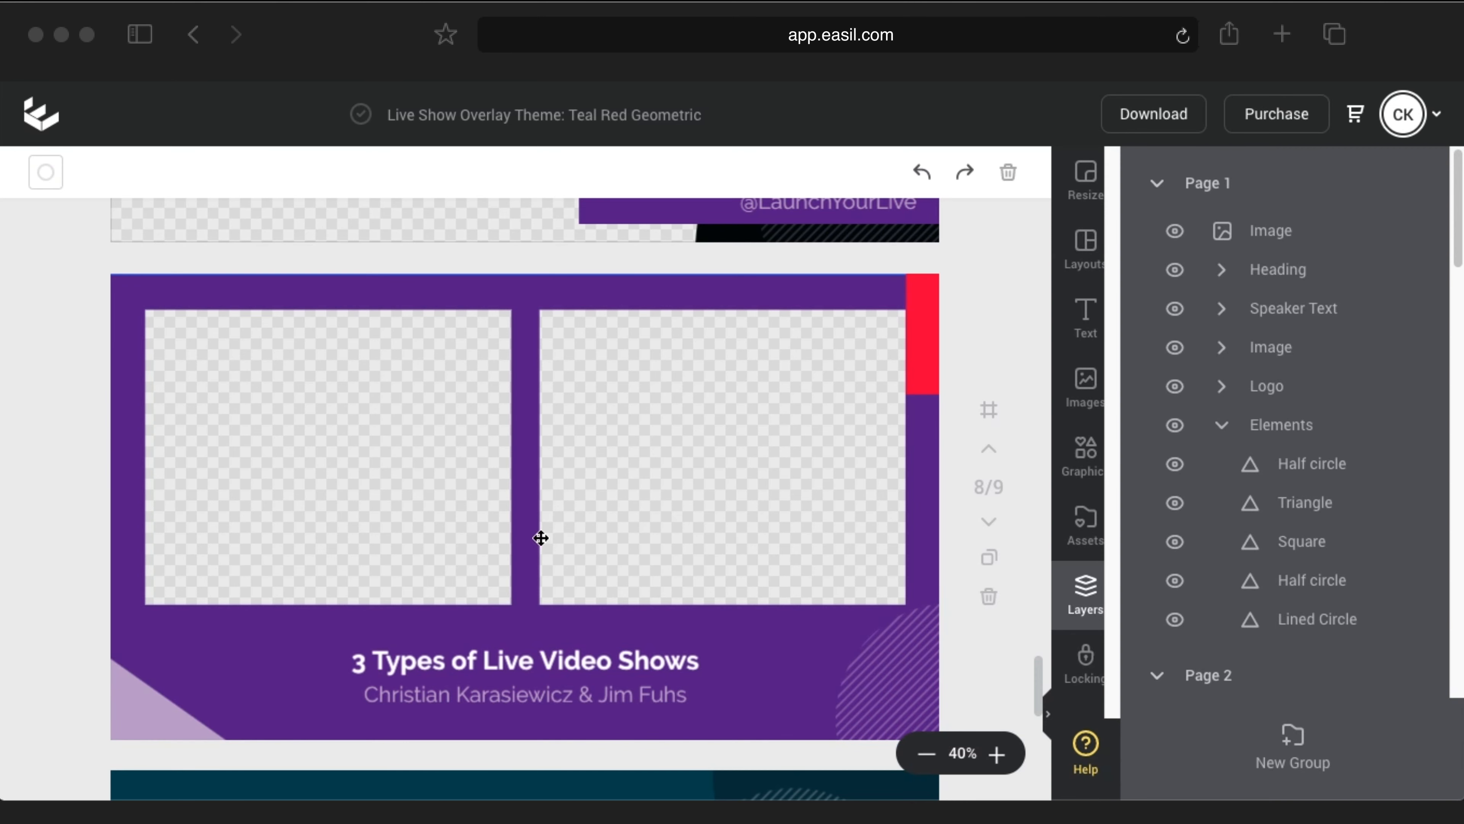
Step: Make the Thank you page background purple
{"action": "scroll", "coordinate": [482, 490], "scroll_direction": "down", "scroll_amount": 5}
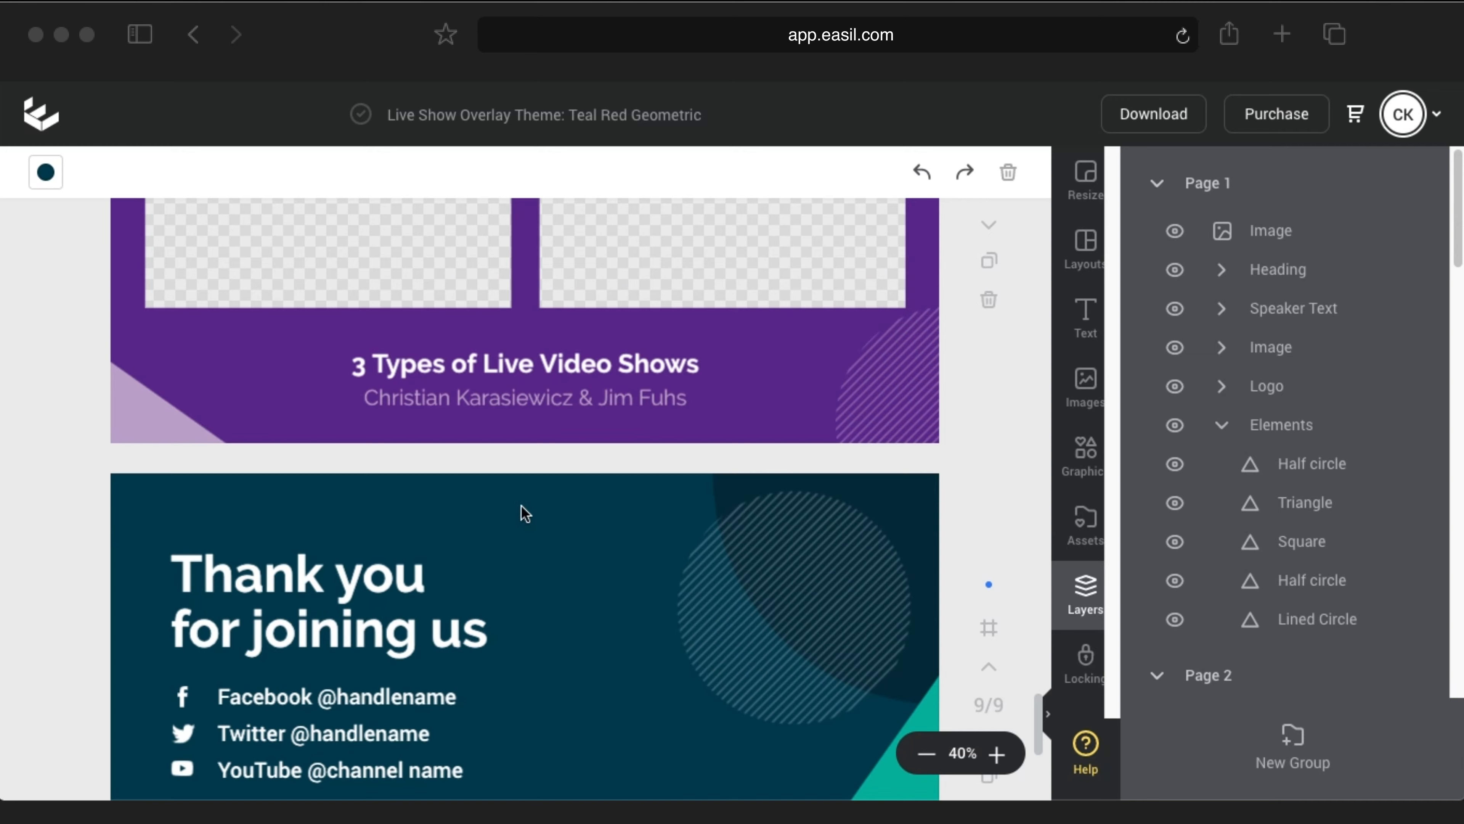
{"action": "scroll", "coordinate": [525, 512], "scroll_direction": "down", "scroll_amount": 4}
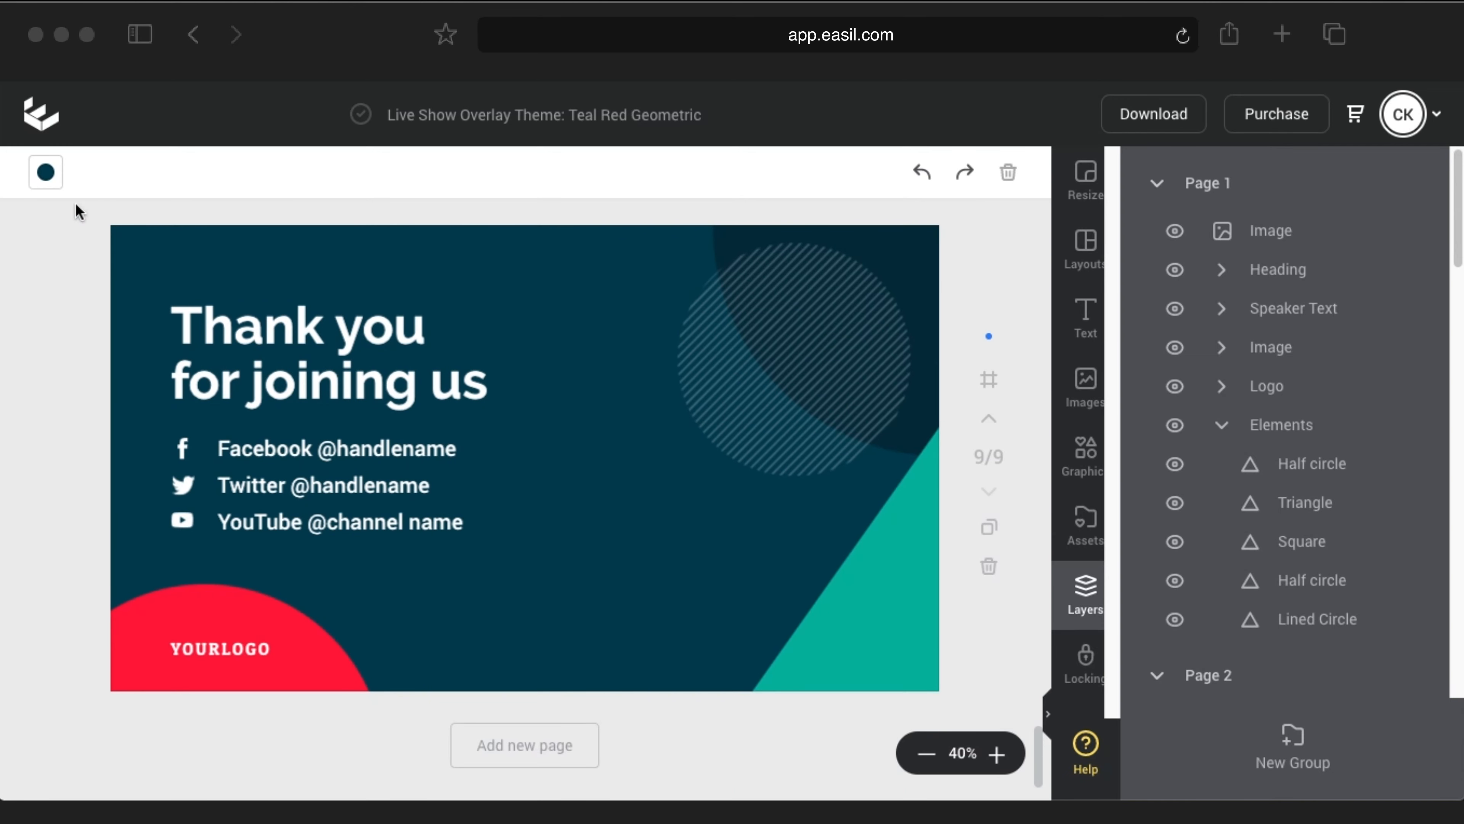
{"action": "left_click", "coordinate": [47, 175]}
{"action": "scroll", "coordinate": [100, 461], "scroll_direction": "down", "scroll_amount": 1}
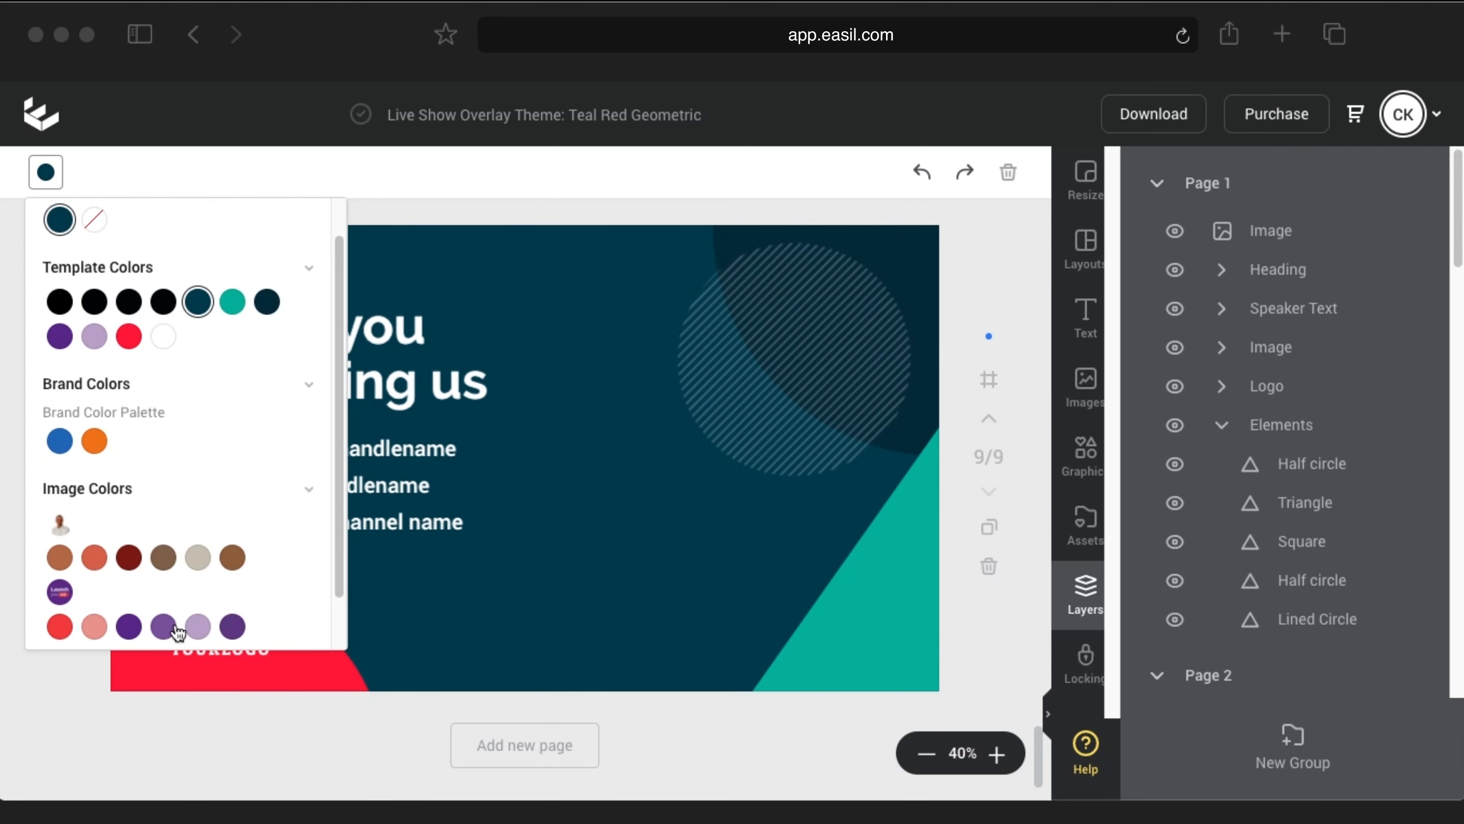
{"action": "left_click", "coordinate": [128, 626]}
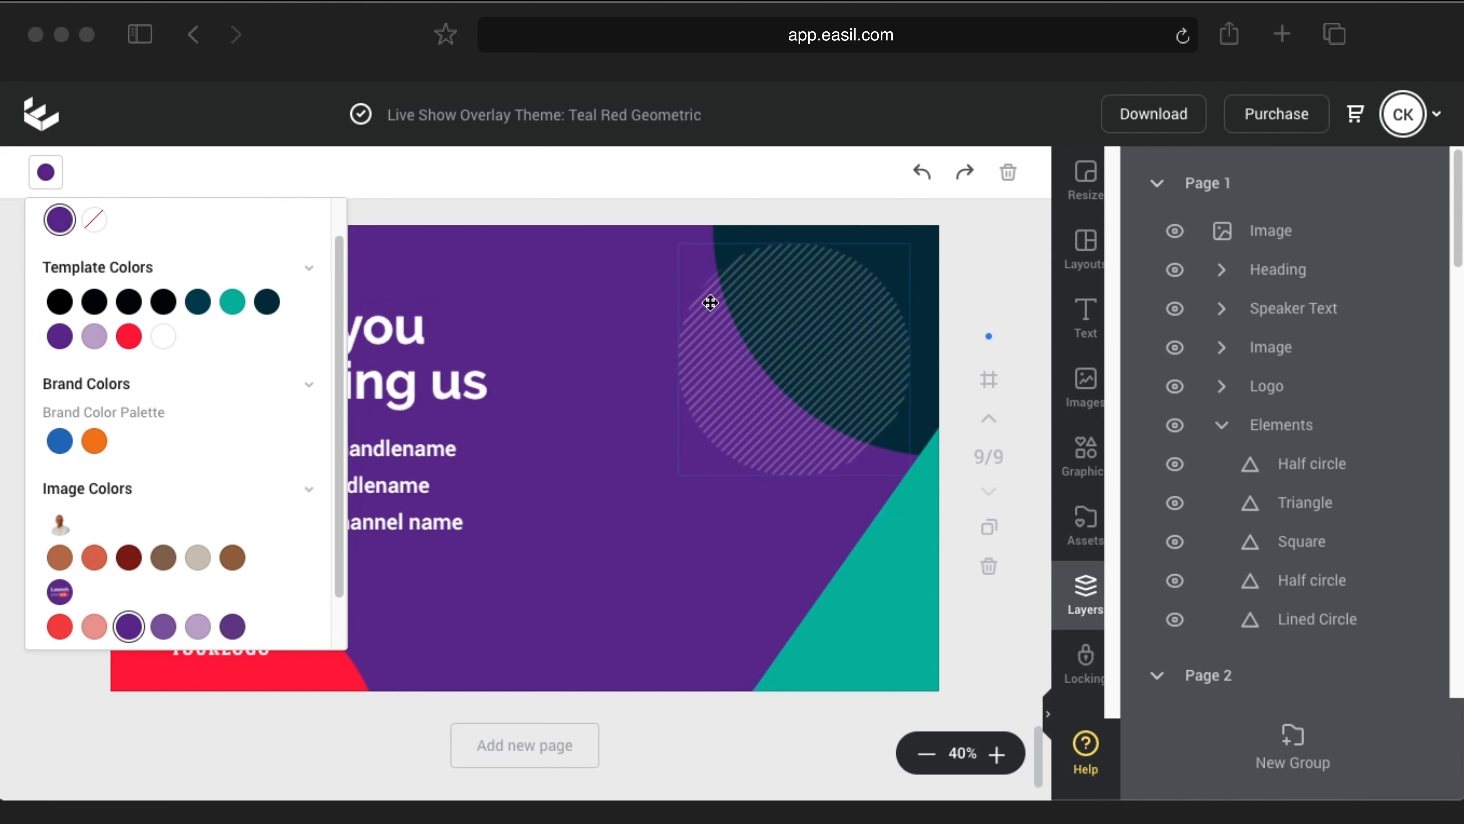
Step: Recolour the teal corner triangle lilac
{"action": "left_click", "coordinate": [896, 539]}
{"action": "left_click", "coordinate": [45, 172]}
{"action": "scroll", "coordinate": [175, 506], "scroll_direction": "down", "scroll_amount": 2}
{"action": "left_click", "coordinate": [198, 569]}
{"action": "left_click", "coordinate": [561, 587]}
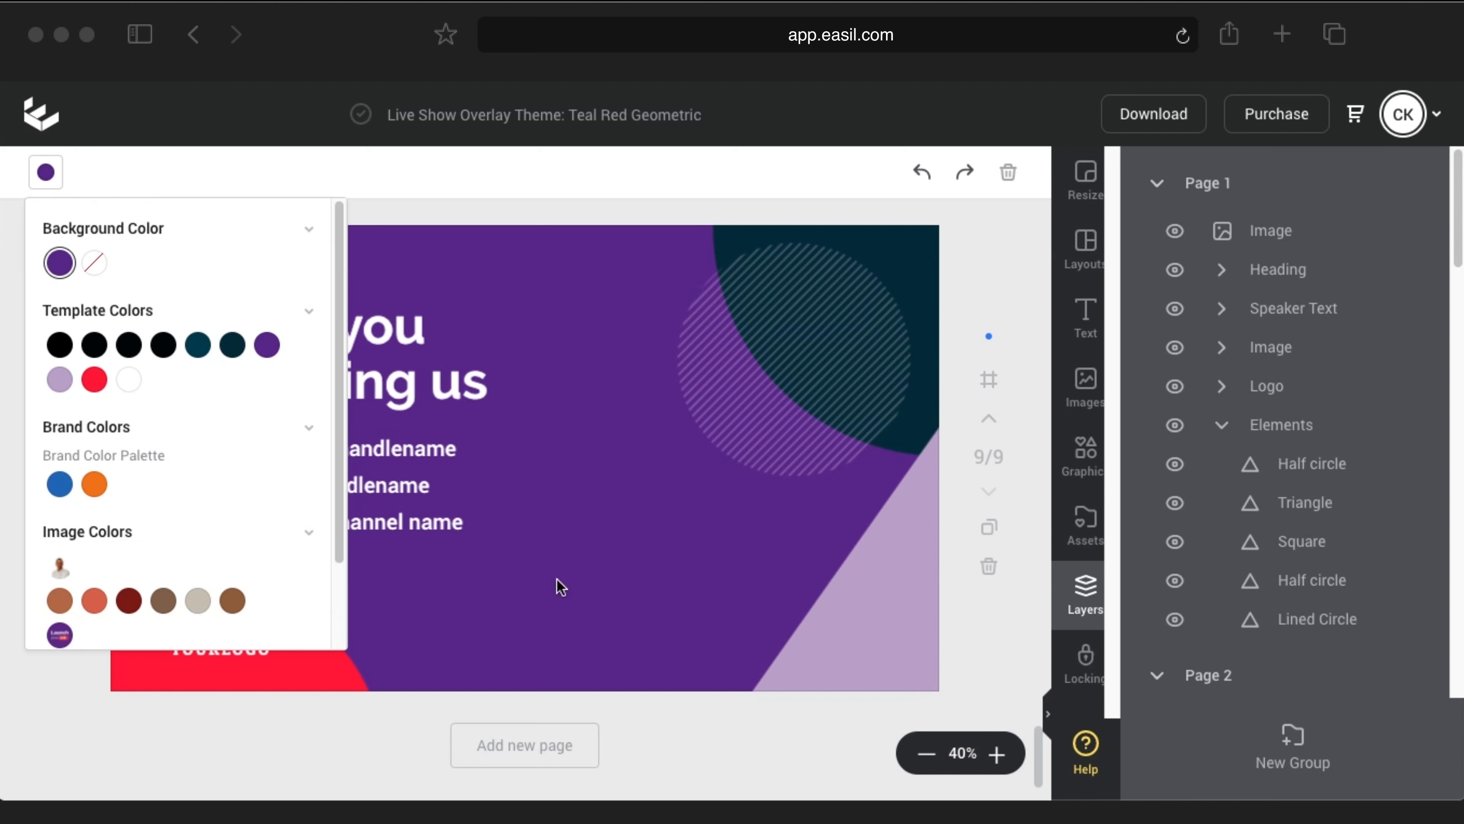
{"action": "left_click", "coordinate": [45, 172]}
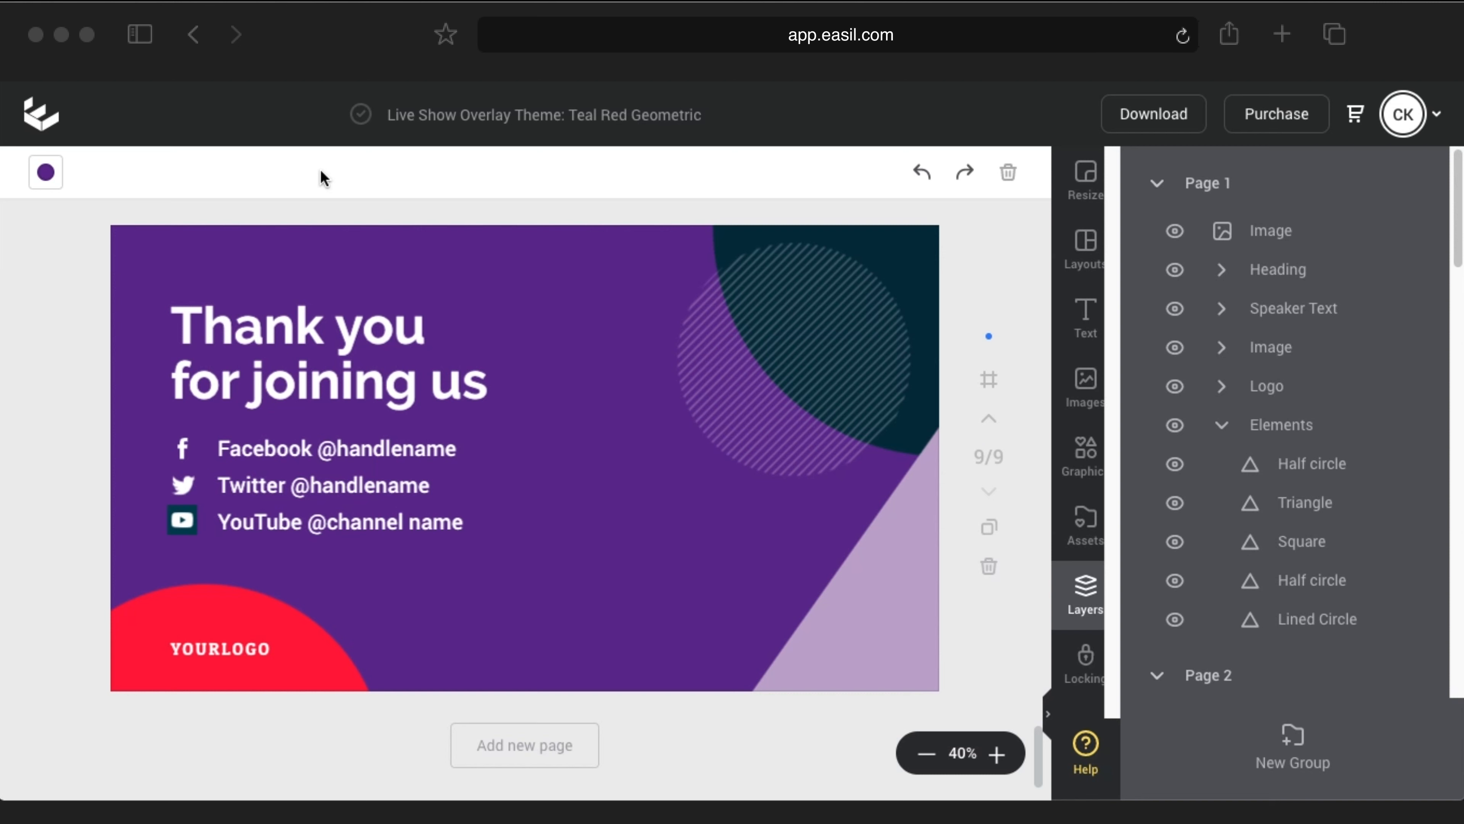
Step: Put the show's social handle after Facebook, Twitter and YouTube, removing leftover placeholder text
{"action": "left_click", "coordinate": [360, 456]}
{"action": "left_click", "coordinate": [361, 456]}
{"action": "double_click", "coordinate": [375, 455]}
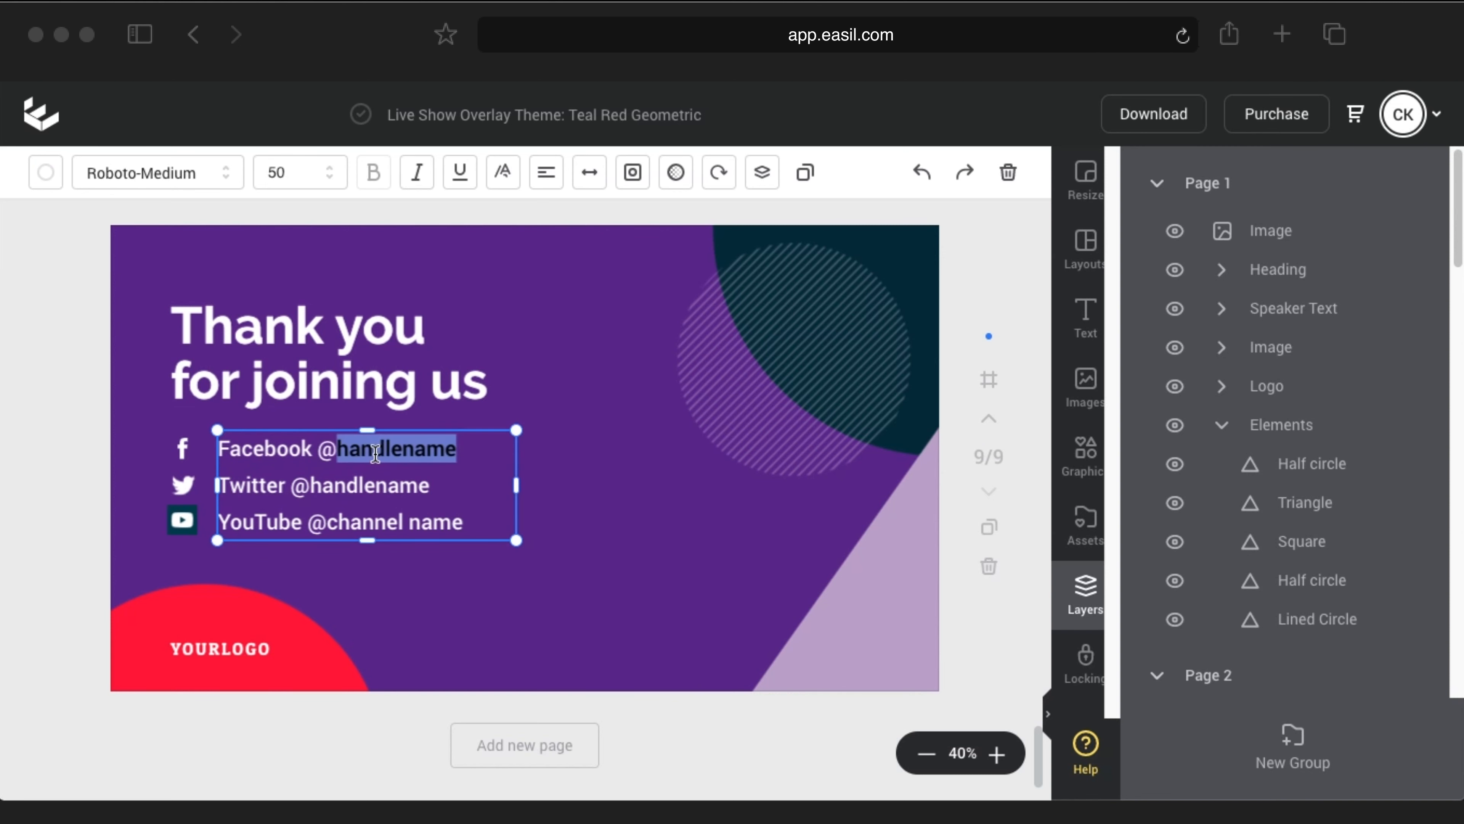
{"action": "type", "text": "LaunchYourLiv"}
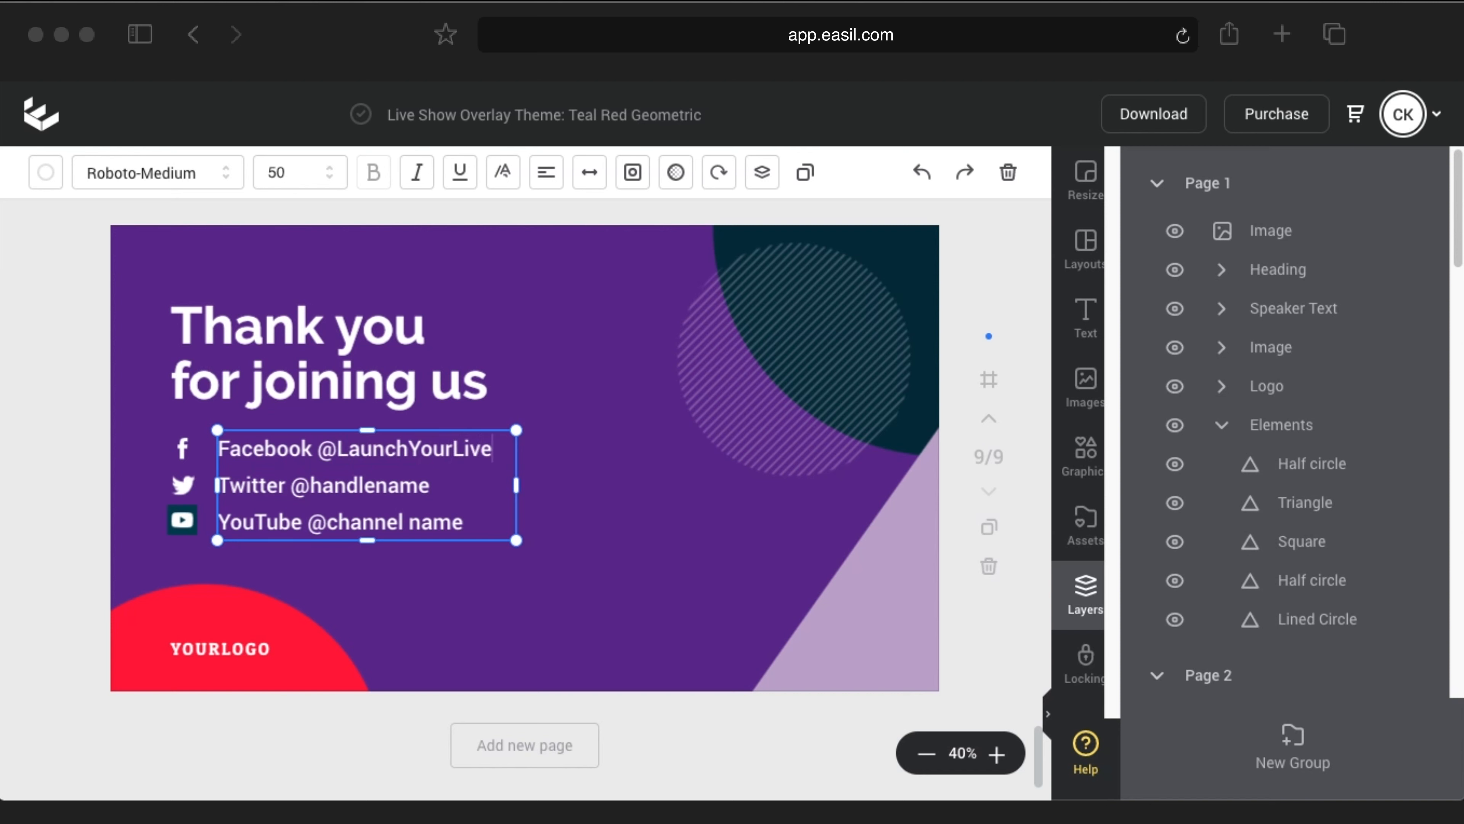
{"action": "double_click", "coordinate": [392, 449]}
{"action": "key", "text": "super+c"}
{"action": "double_click", "coordinate": [353, 486]}
{"action": "key", "text": "super+v"}
{"action": "double_click", "coordinate": [394, 521]}
{"action": "key", "text": "super+v"}
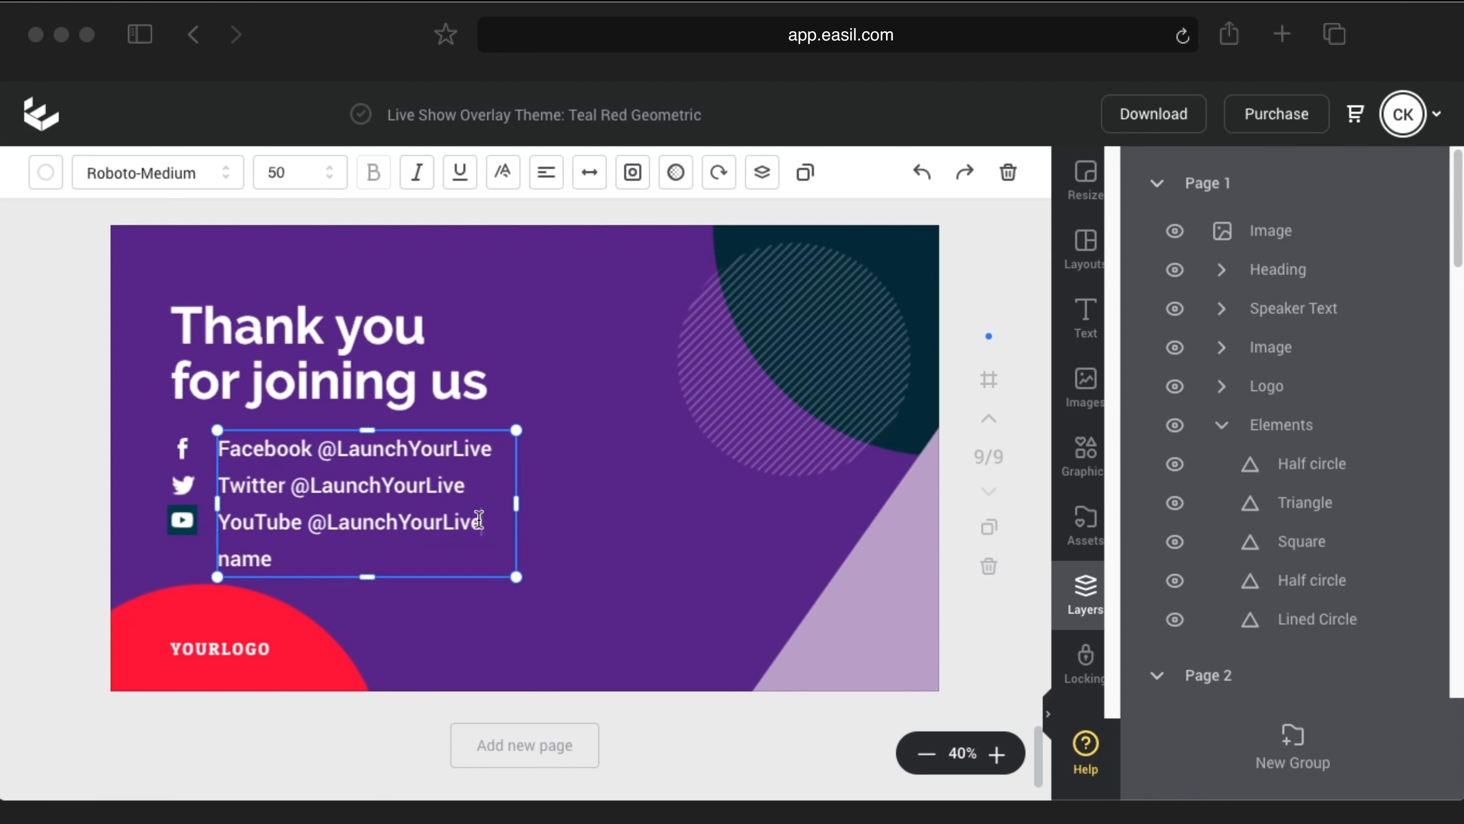
{"action": "key", "text": "Delete"}
{"action": "key", "text": "Delete"}
{"action": "key", "text": "Delete"}
{"action": "key", "text": "Delete"}
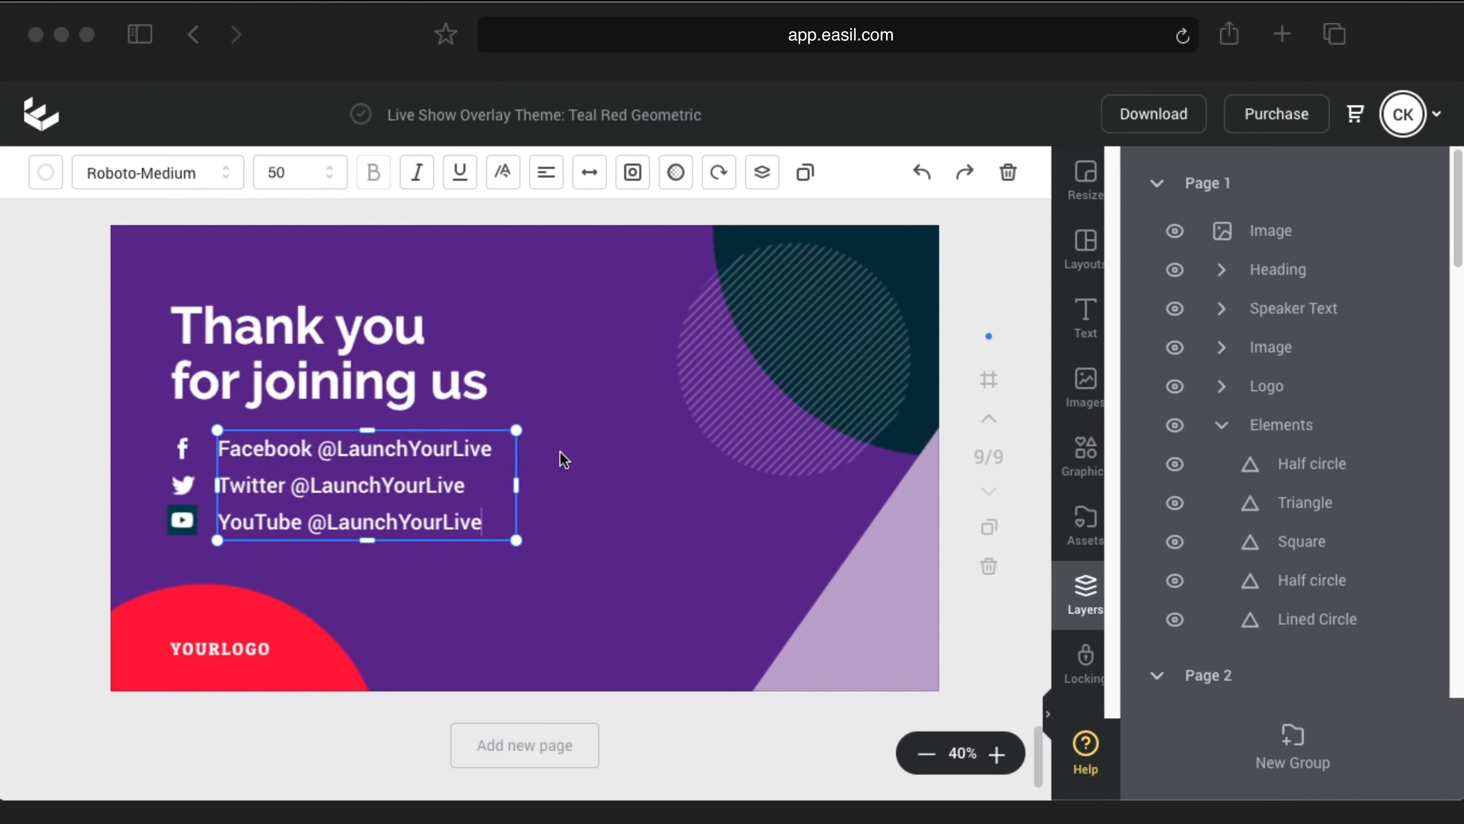
{"action": "left_click", "coordinate": [182, 520]}
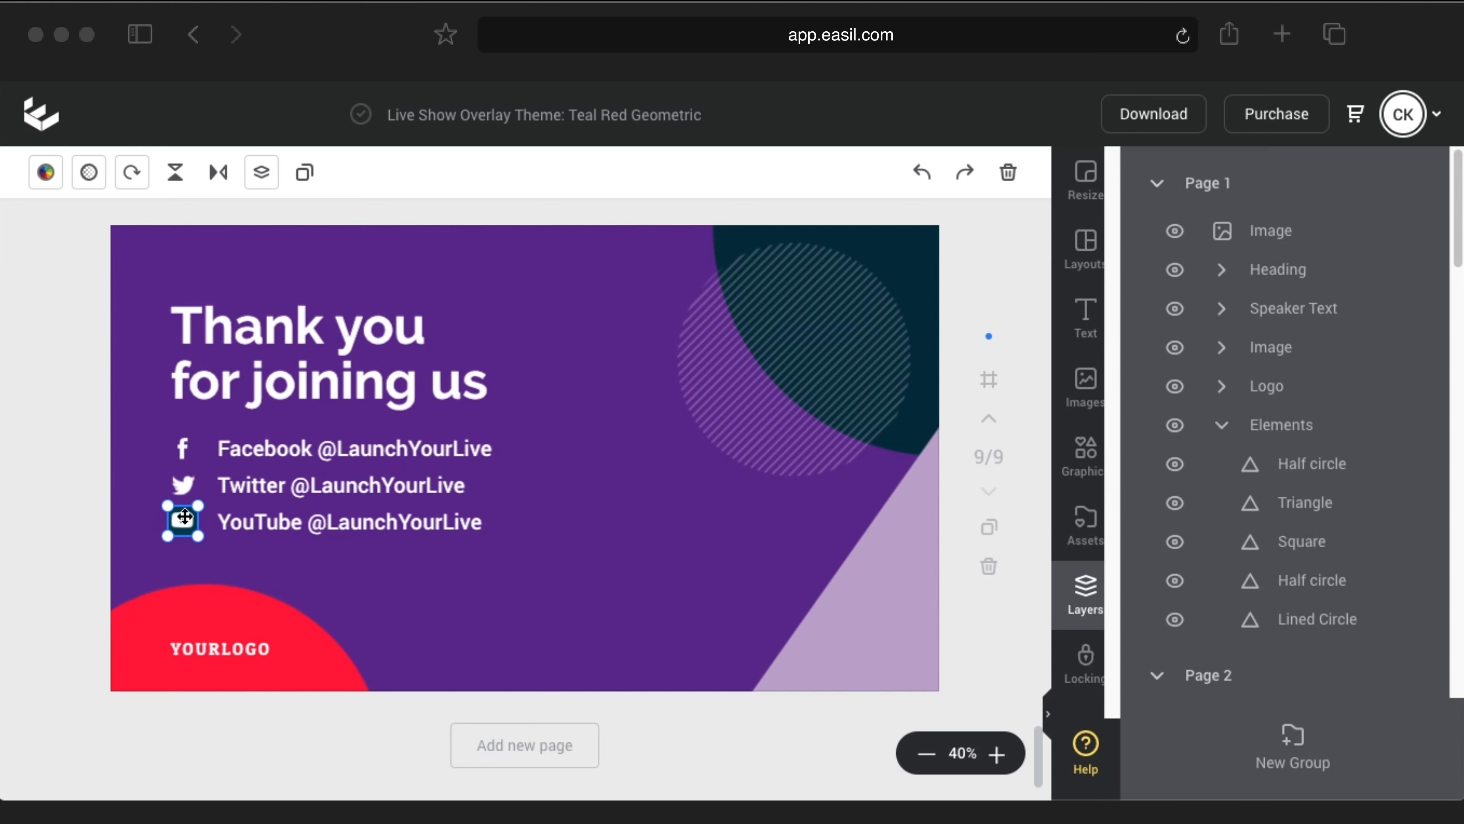
Step: Search the graphics library for 'instagram', then clear the search
{"action": "left_click", "coordinate": [1080, 461]}
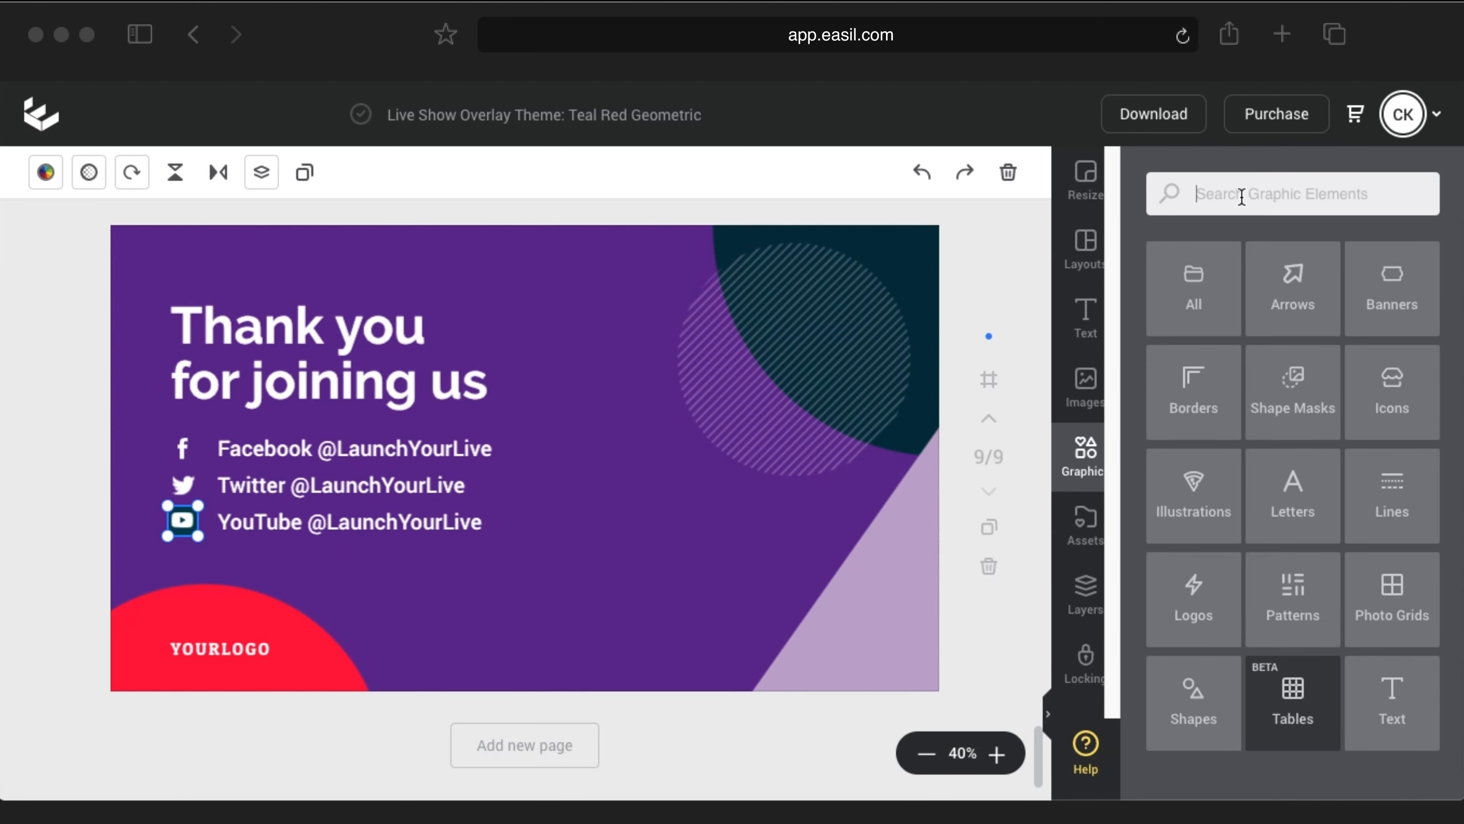
{"action": "left_click", "coordinate": [1242, 196]}
{"action": "type", "text": "instagram"}
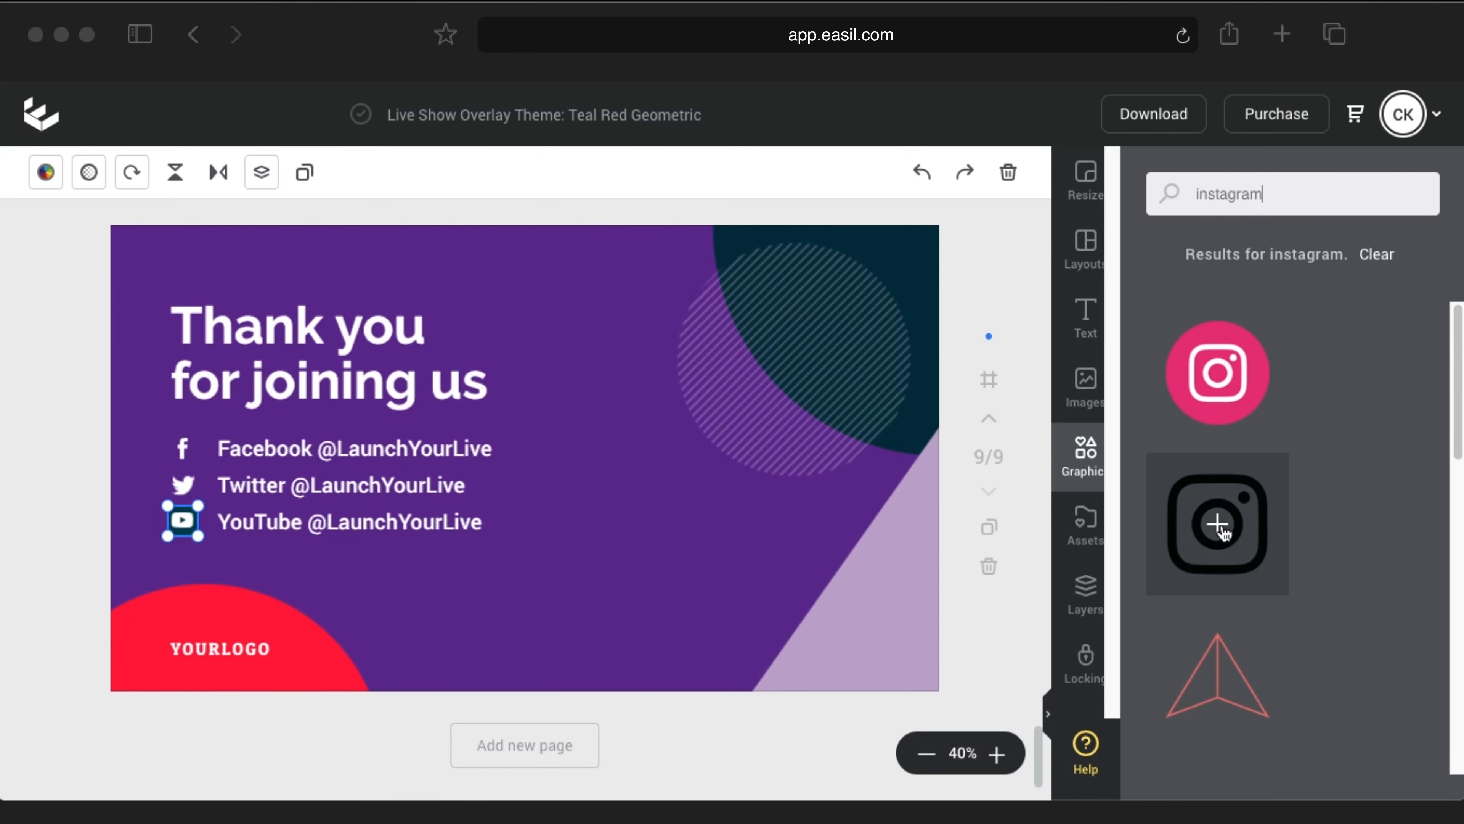
{"action": "scroll", "coordinate": [1265, 516], "scroll_direction": "down", "scroll_amount": 5}
{"action": "scroll", "coordinate": [1240, 513], "scroll_direction": "up", "scroll_amount": 3}
{"action": "scroll", "coordinate": [1239, 462], "scroll_direction": "up", "scroll_amount": 2}
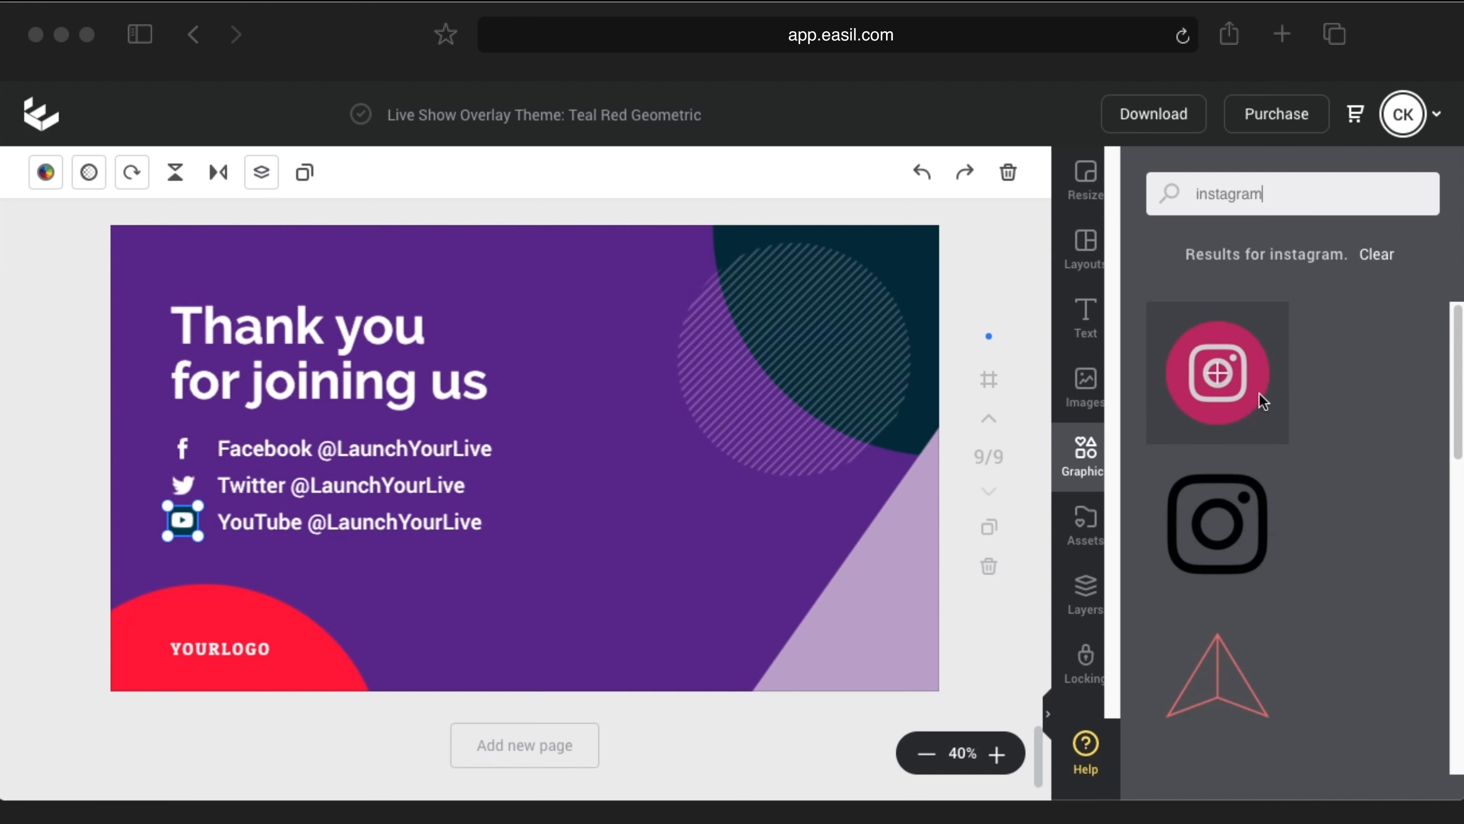
{"action": "left_click_drag", "start_coordinate": [1269, 196], "coordinate": [1121, 185]}
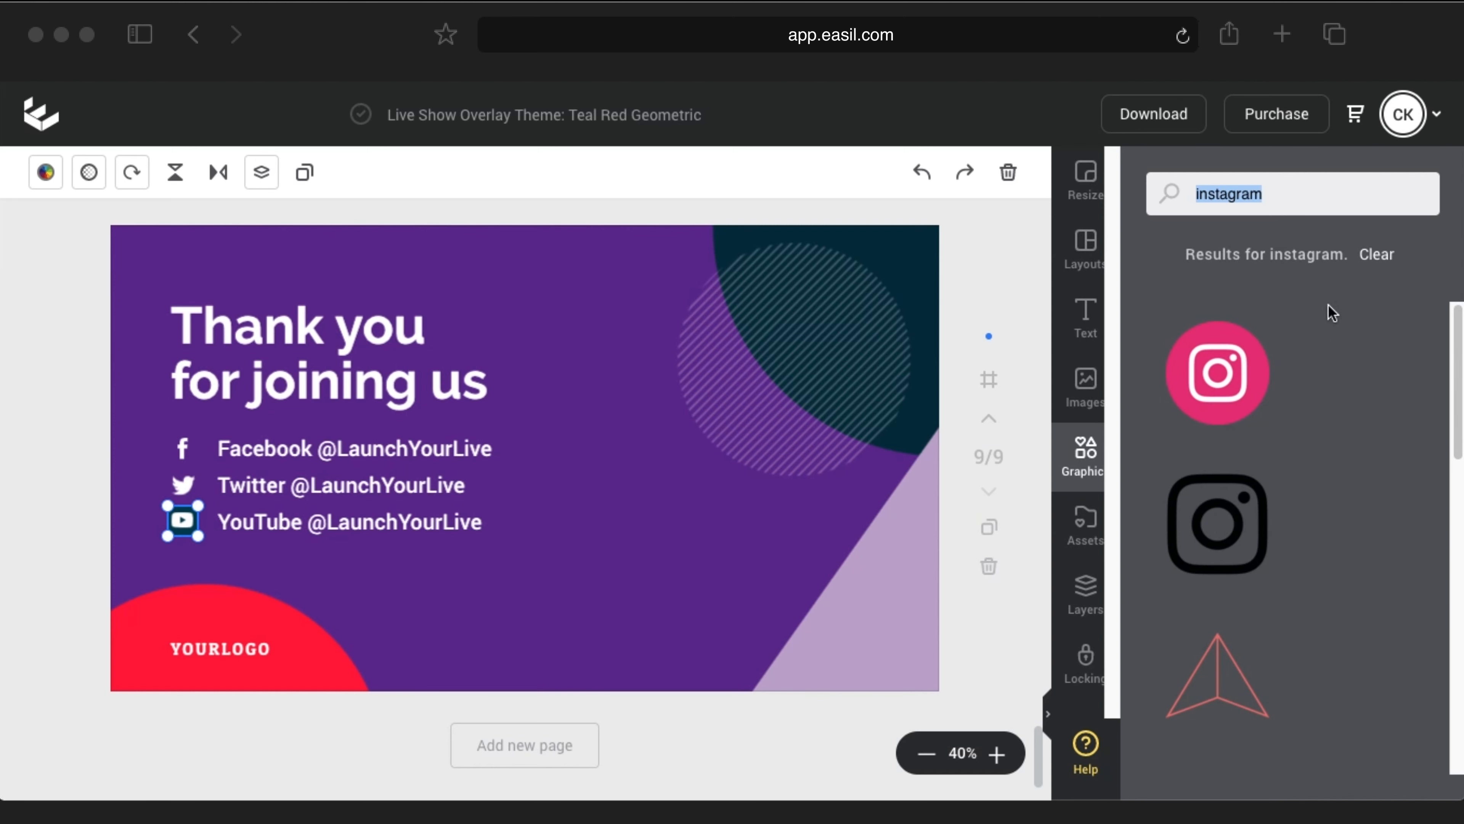
{"action": "left_click", "coordinate": [1379, 254]}
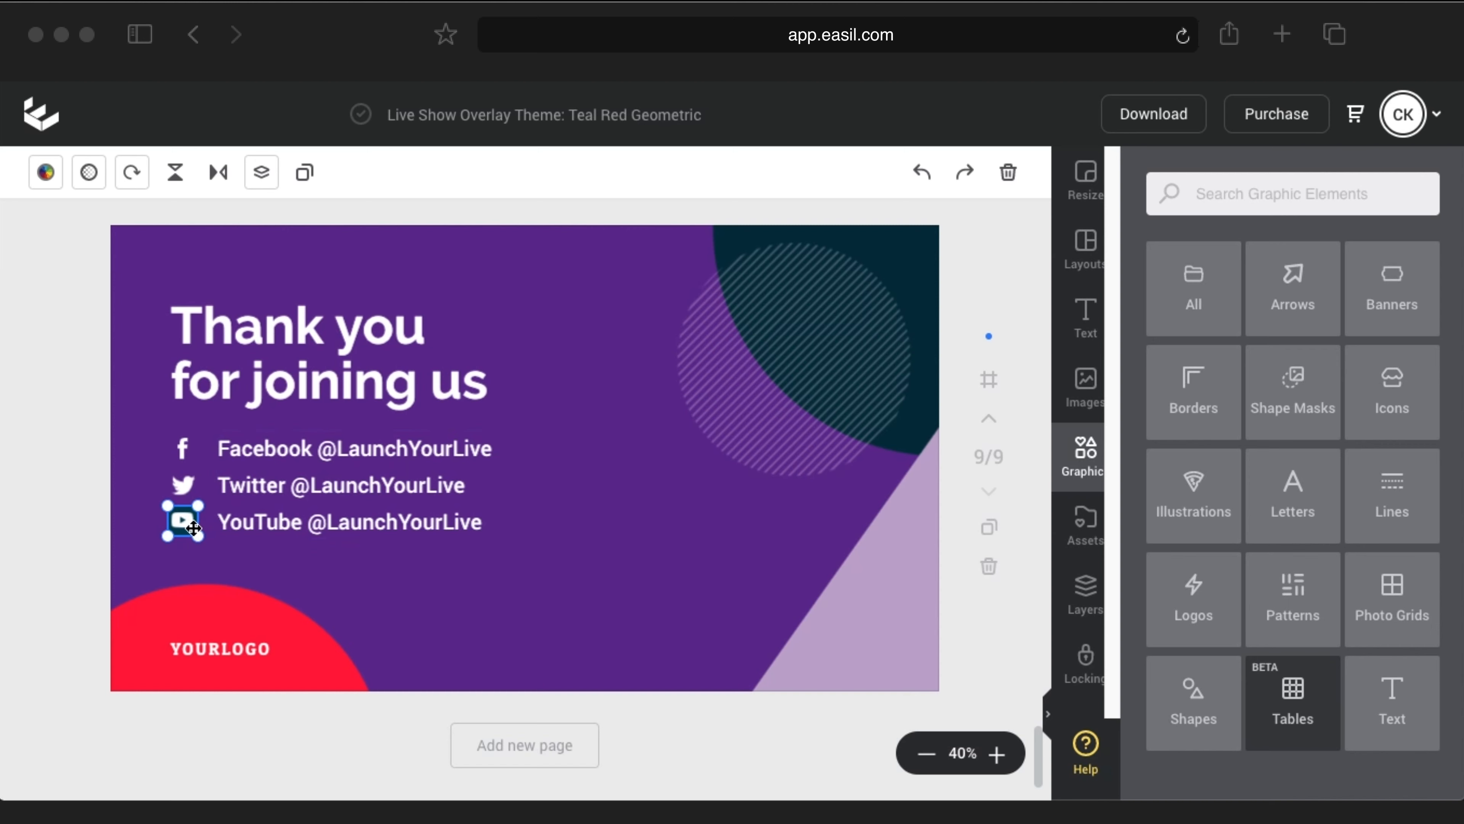
Step: Set the YouTube icon to hex 000000 and delete the YOURLOGO placeholder
{"action": "left_click", "coordinate": [46, 172]}
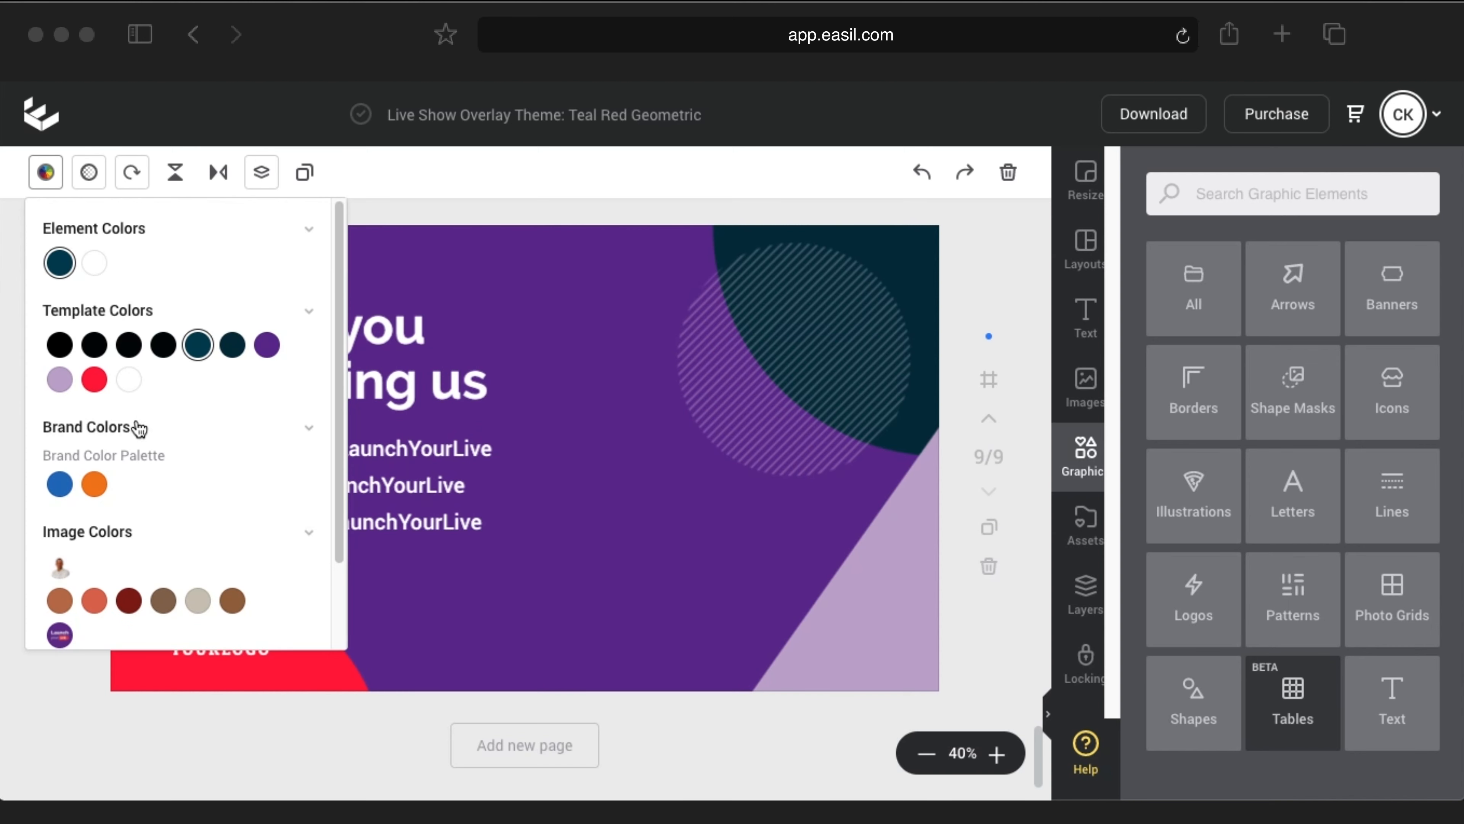
{"action": "scroll", "coordinate": [190, 548], "scroll_direction": "down", "scroll_amount": 3}
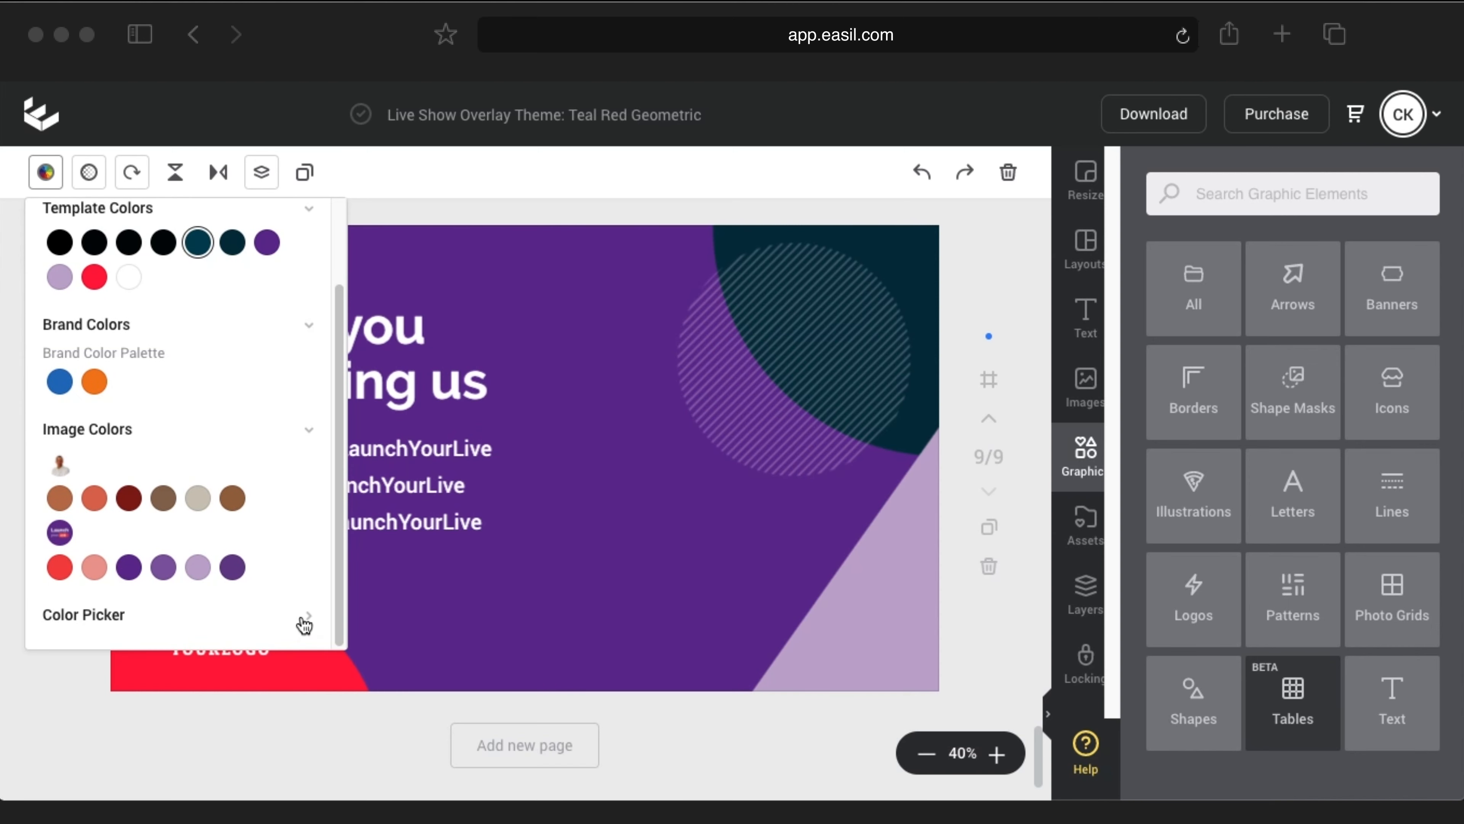
{"action": "left_click", "coordinate": [305, 620]}
{"action": "double_click", "coordinate": [120, 337]}
{"action": "type", "text": "000000"}
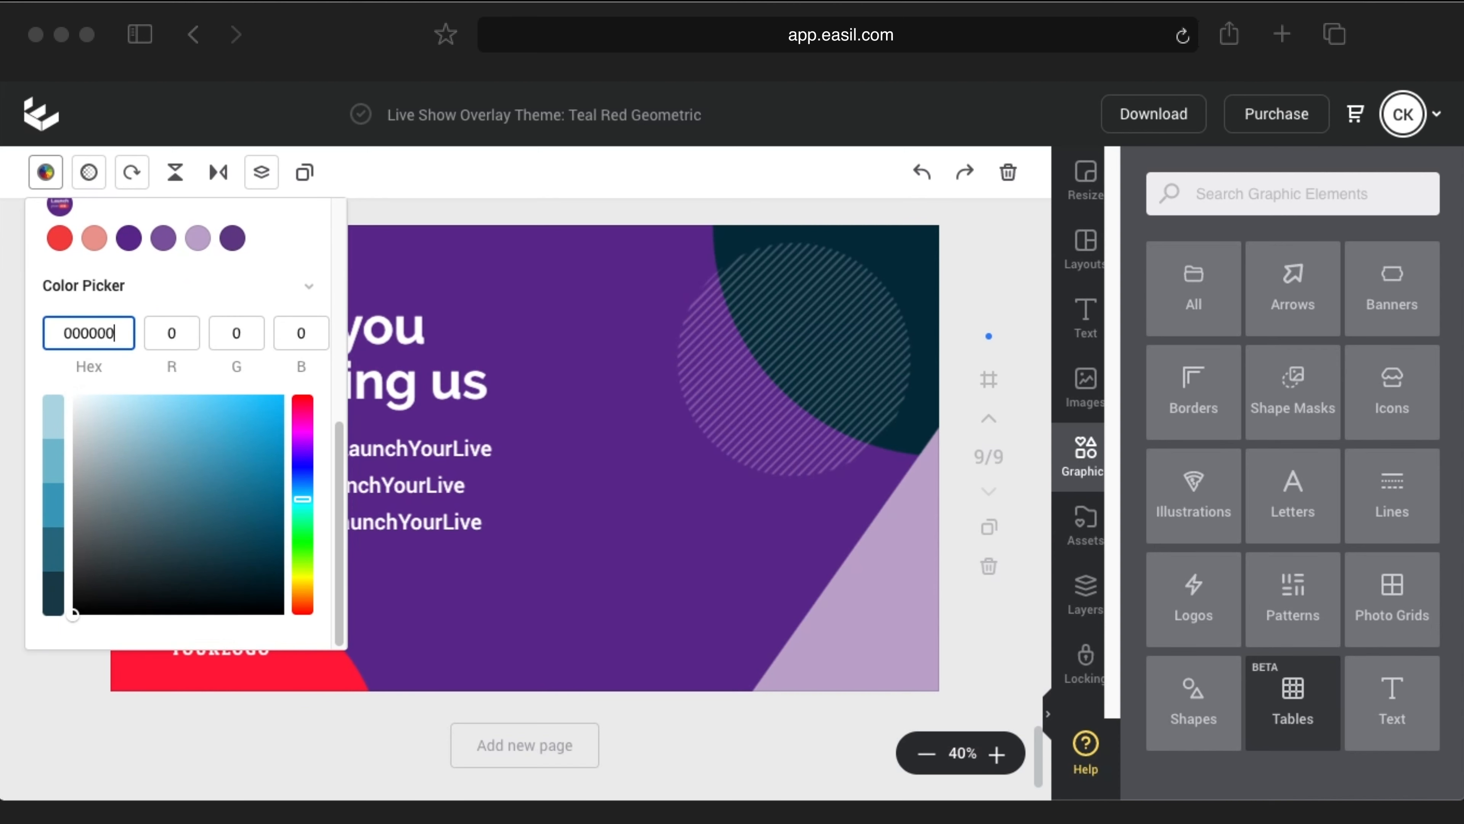
{"action": "left_click", "coordinate": [45, 172]}
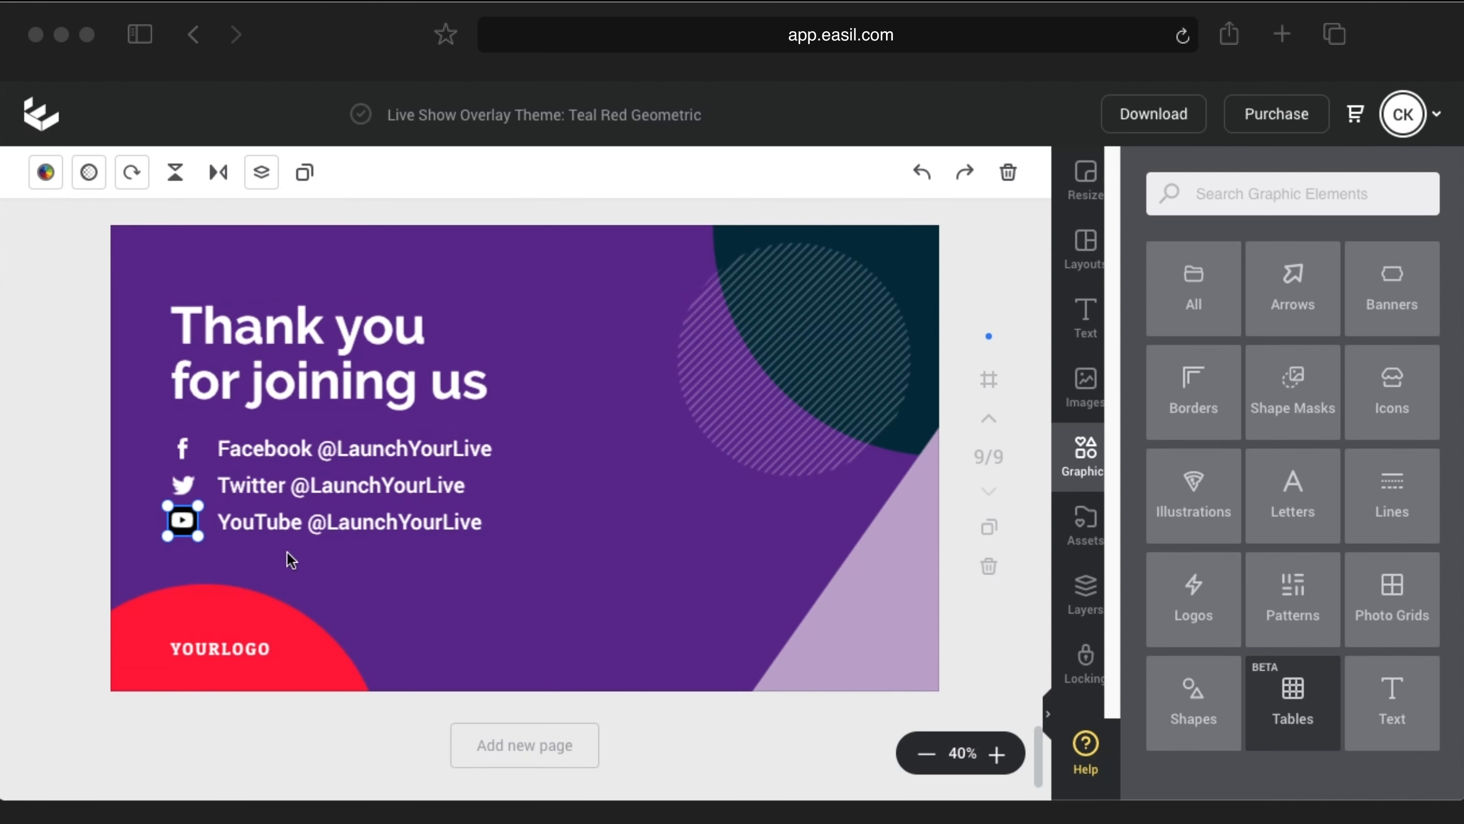
{"action": "left_click", "coordinate": [31, 551]}
{"action": "left_click", "coordinate": [176, 650]}
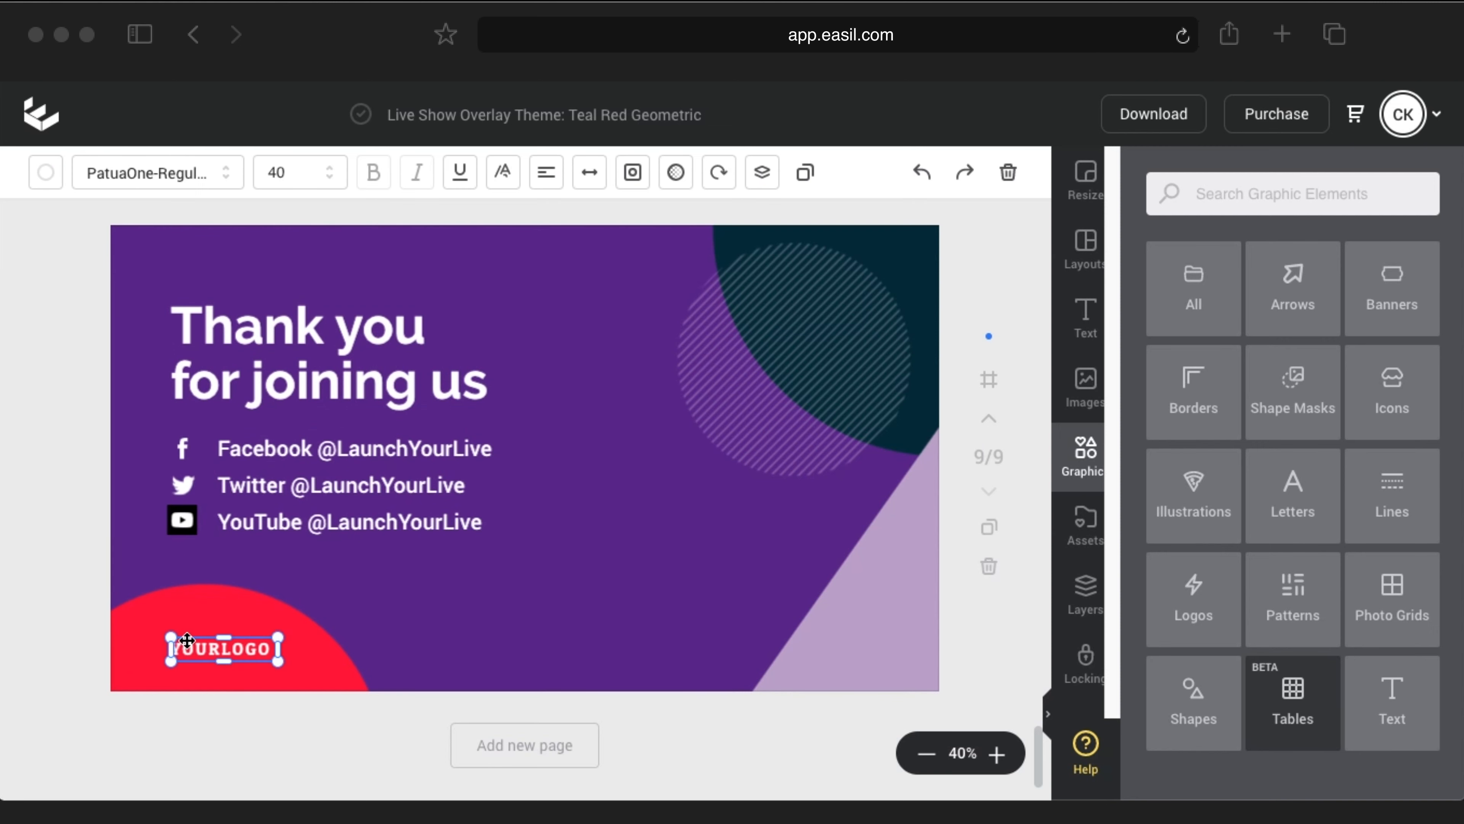
{"action": "key", "text": "Delete"}
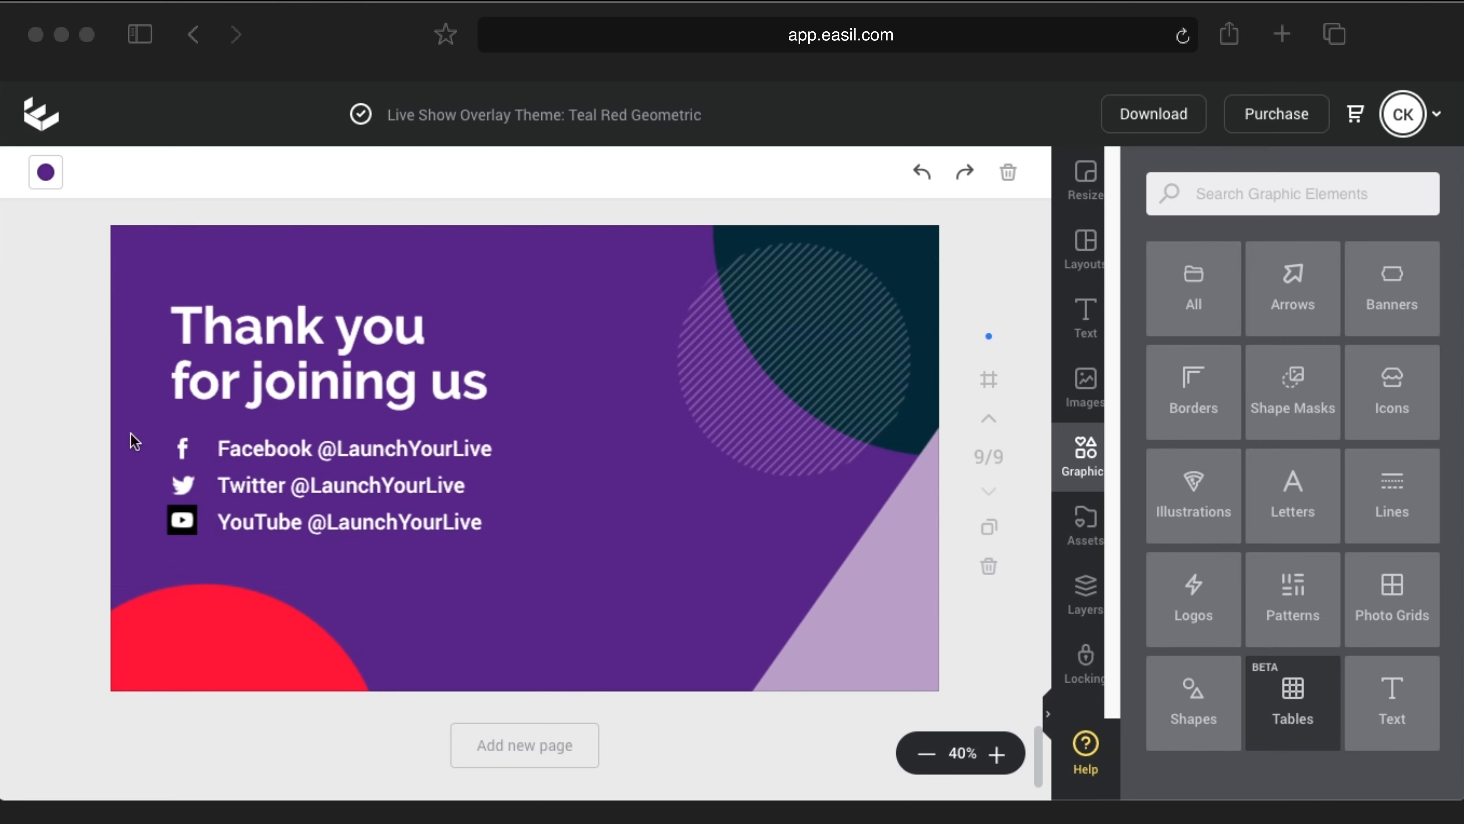
Step: Add the Launch your LIVE image from My Images, shrunk onto the bottom-left red circle
{"action": "left_click", "coordinate": [1086, 392]}
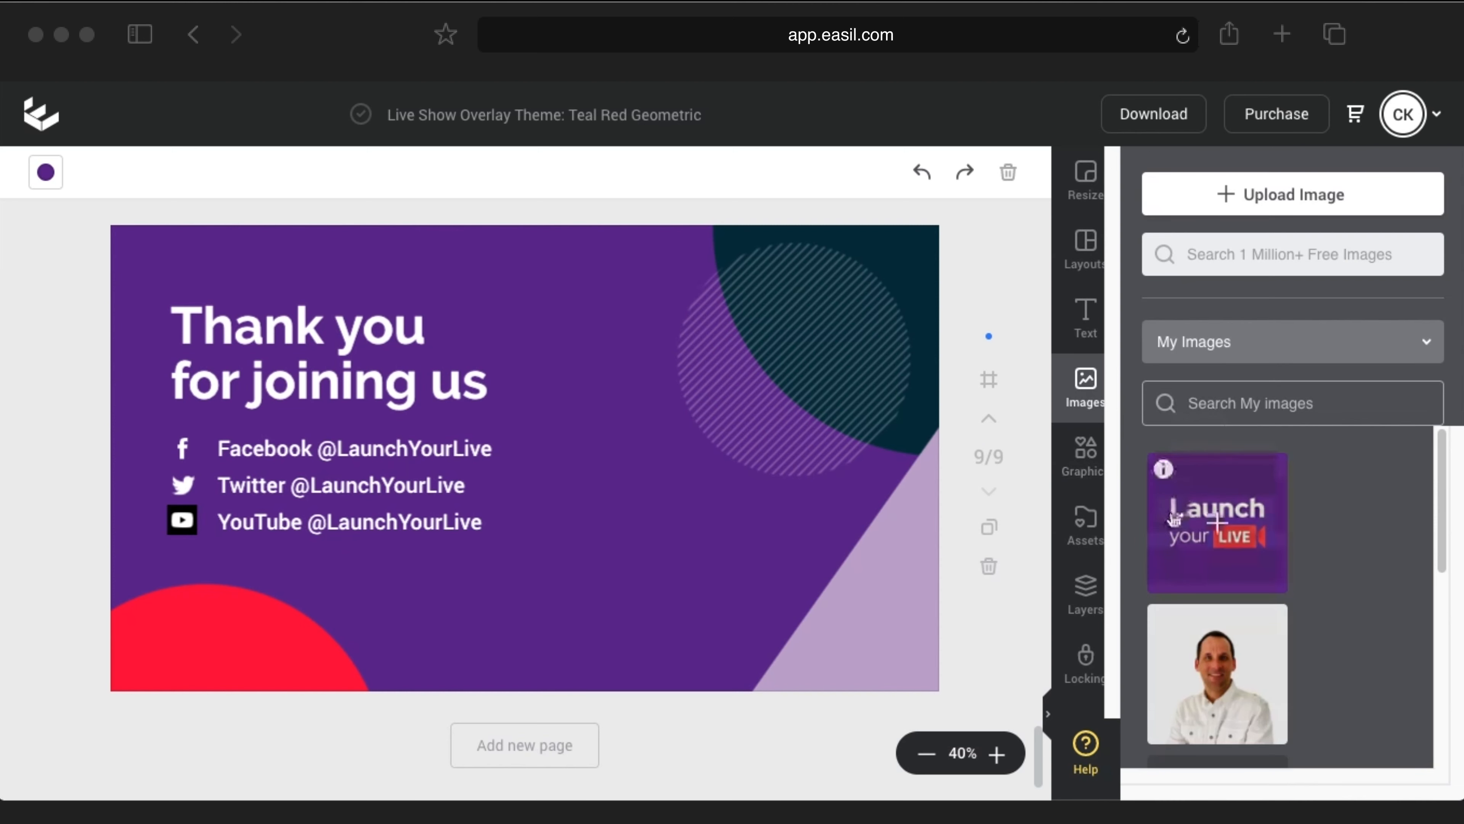
{"action": "left_click_drag", "start_coordinate": [1209, 515], "coordinate": [342, 406]}
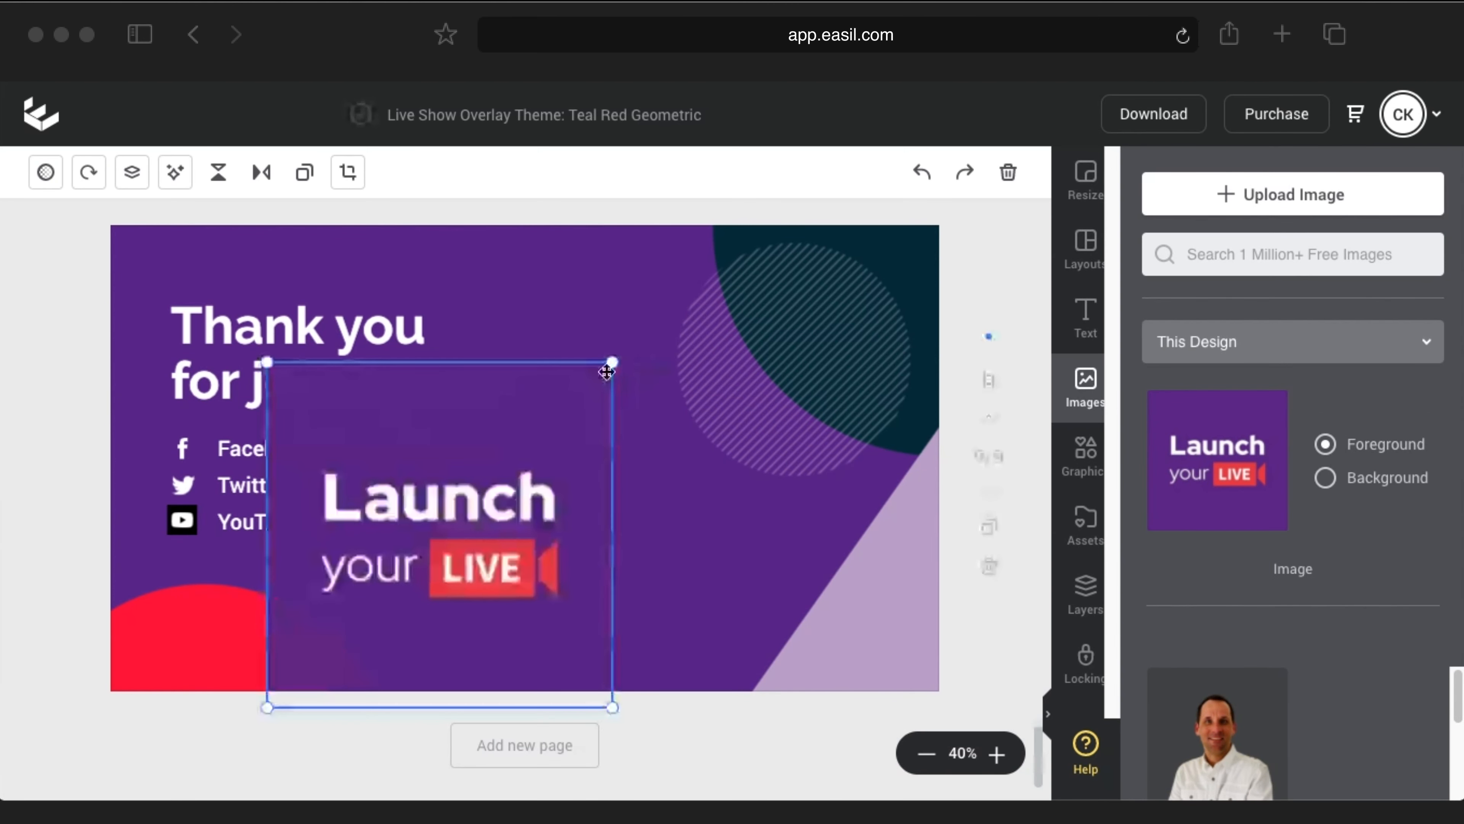
{"action": "left_click_drag", "start_coordinate": [613, 365], "coordinate": [328, 670]}
{"action": "left_click_drag", "start_coordinate": [225, 639], "coordinate": [205, 638]}
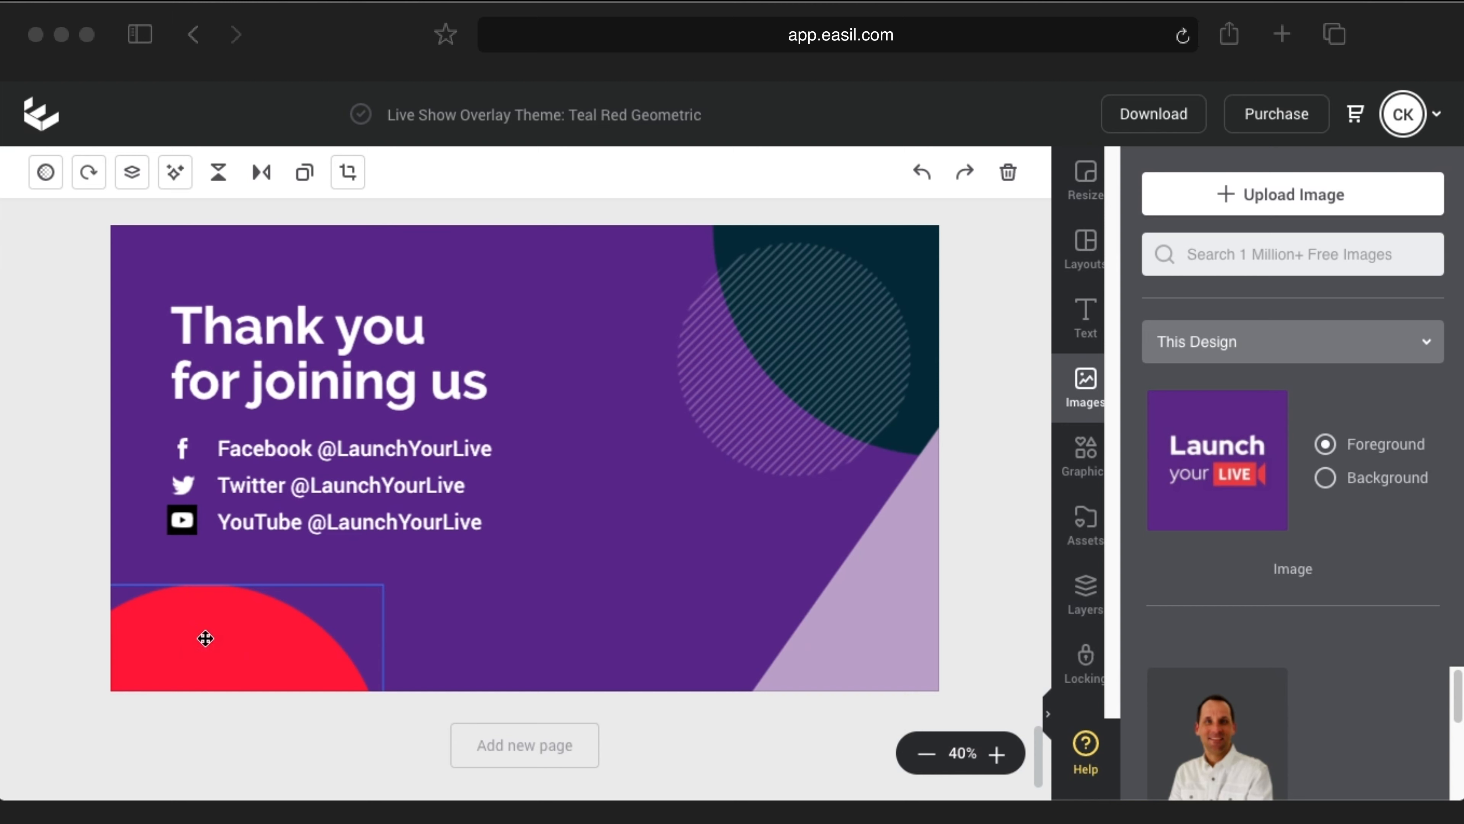
{"action": "left_click", "coordinate": [316, 645]}
Step: Turn the bottom-left red circle lilac
{"action": "left_click", "coordinate": [45, 172]}
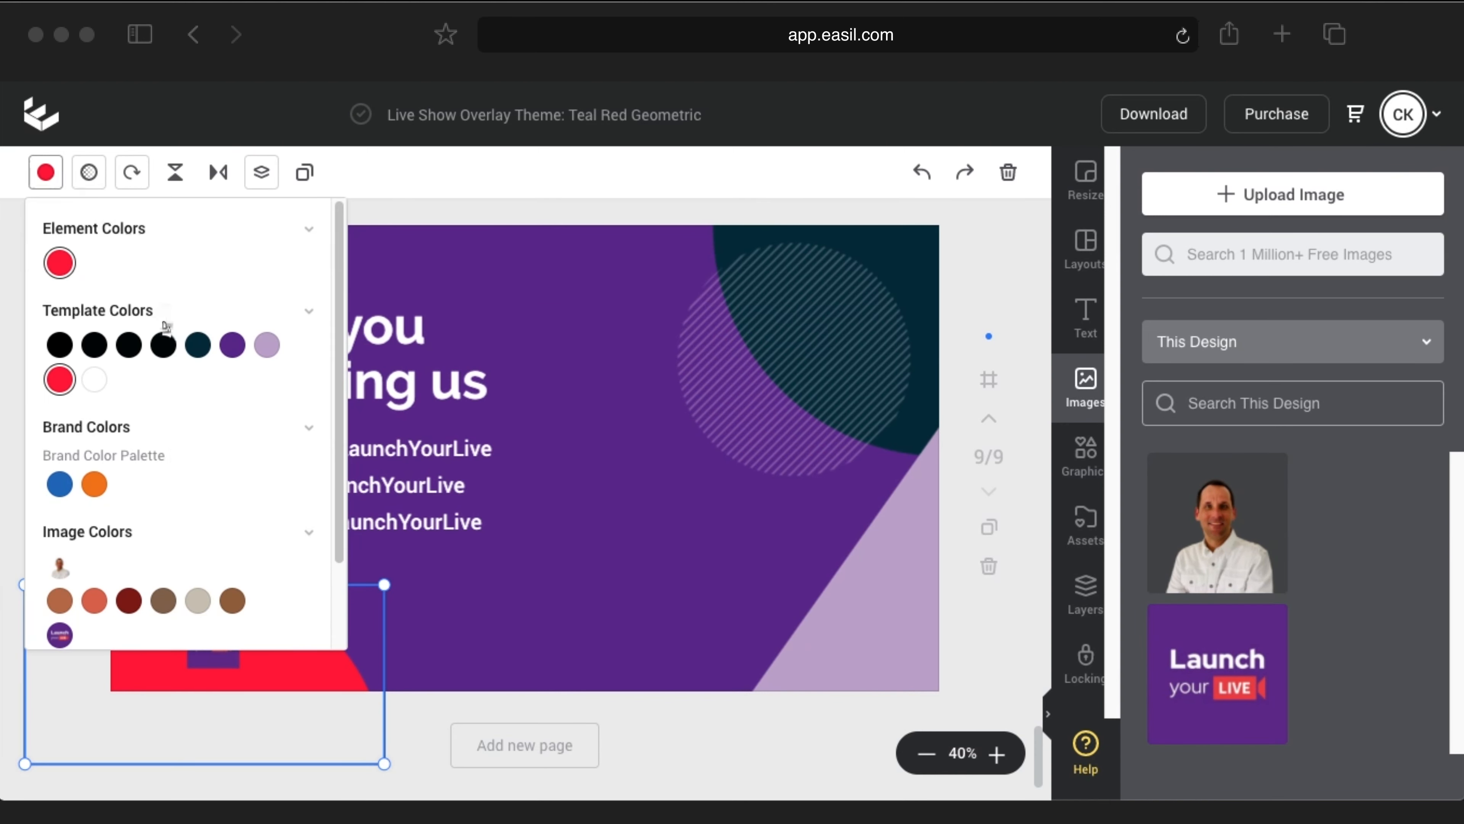
{"action": "scroll", "coordinate": [235, 479], "scroll_direction": "down", "scroll_amount": 2}
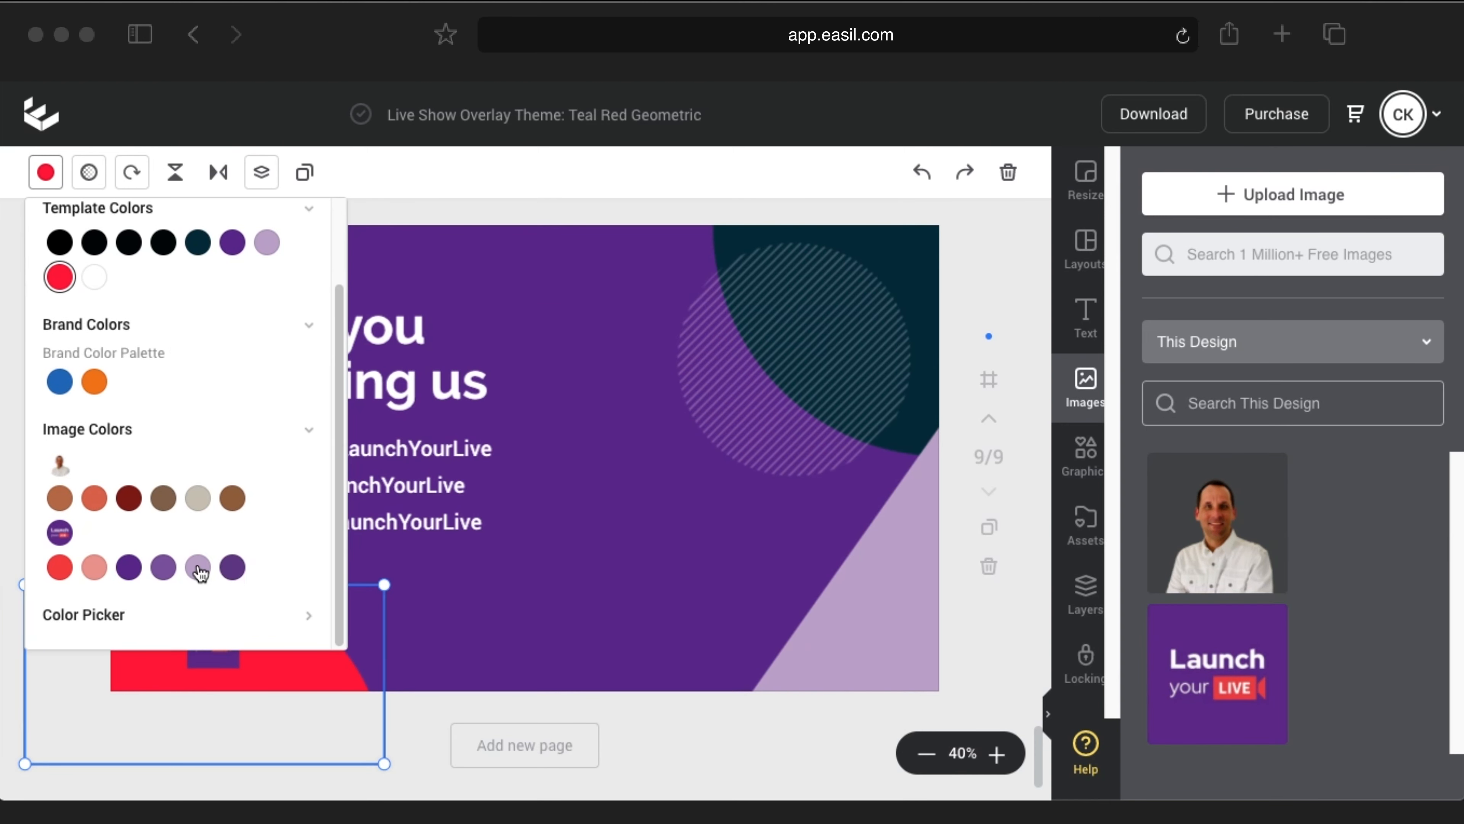
{"action": "left_click", "coordinate": [197, 567]}
{"action": "left_click", "coordinate": [699, 715]}
Step: Make the right-hand triangle red
{"action": "left_click", "coordinate": [843, 657]}
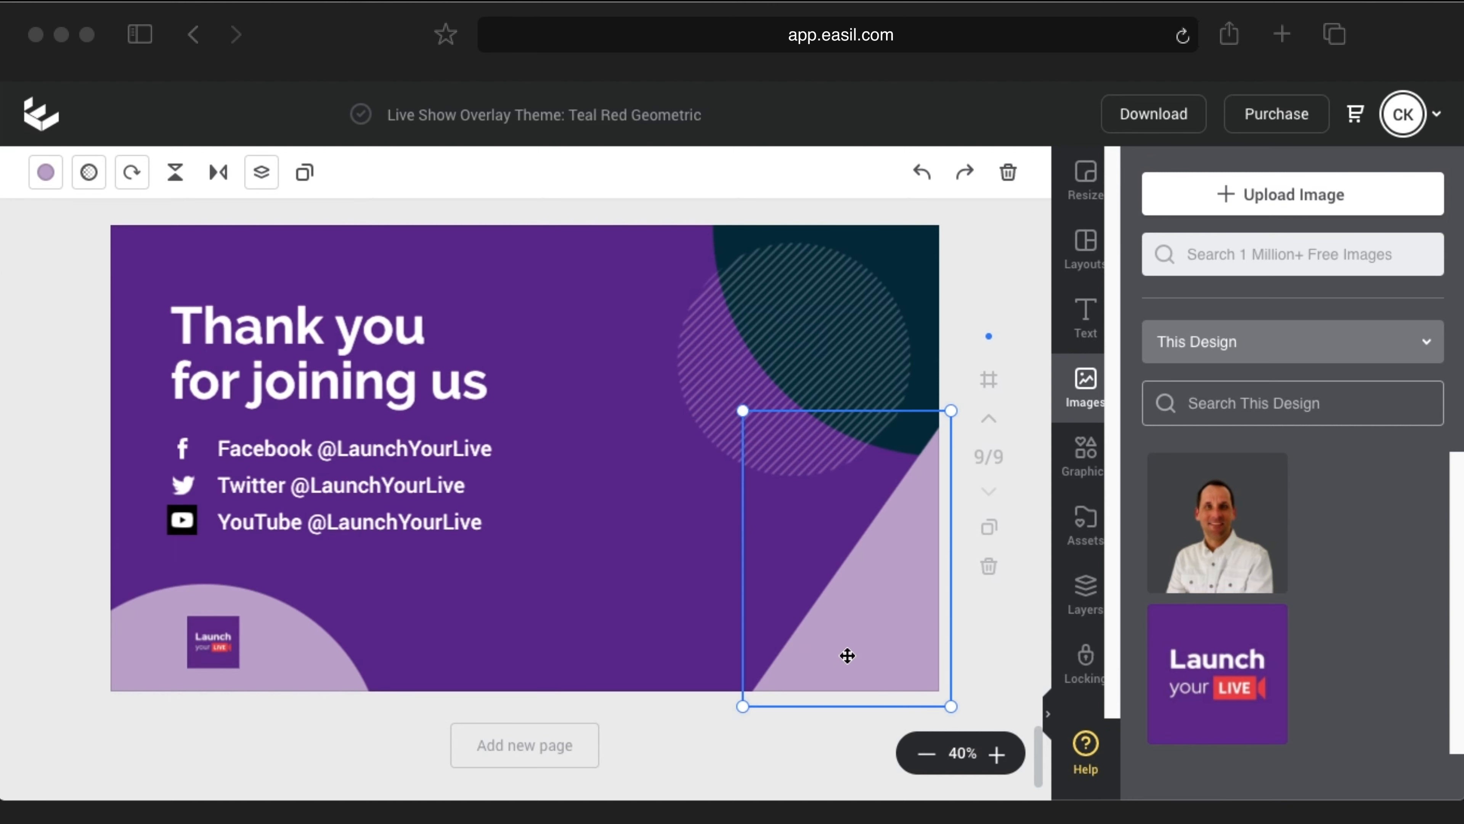
{"action": "left_click", "coordinate": [56, 185]}
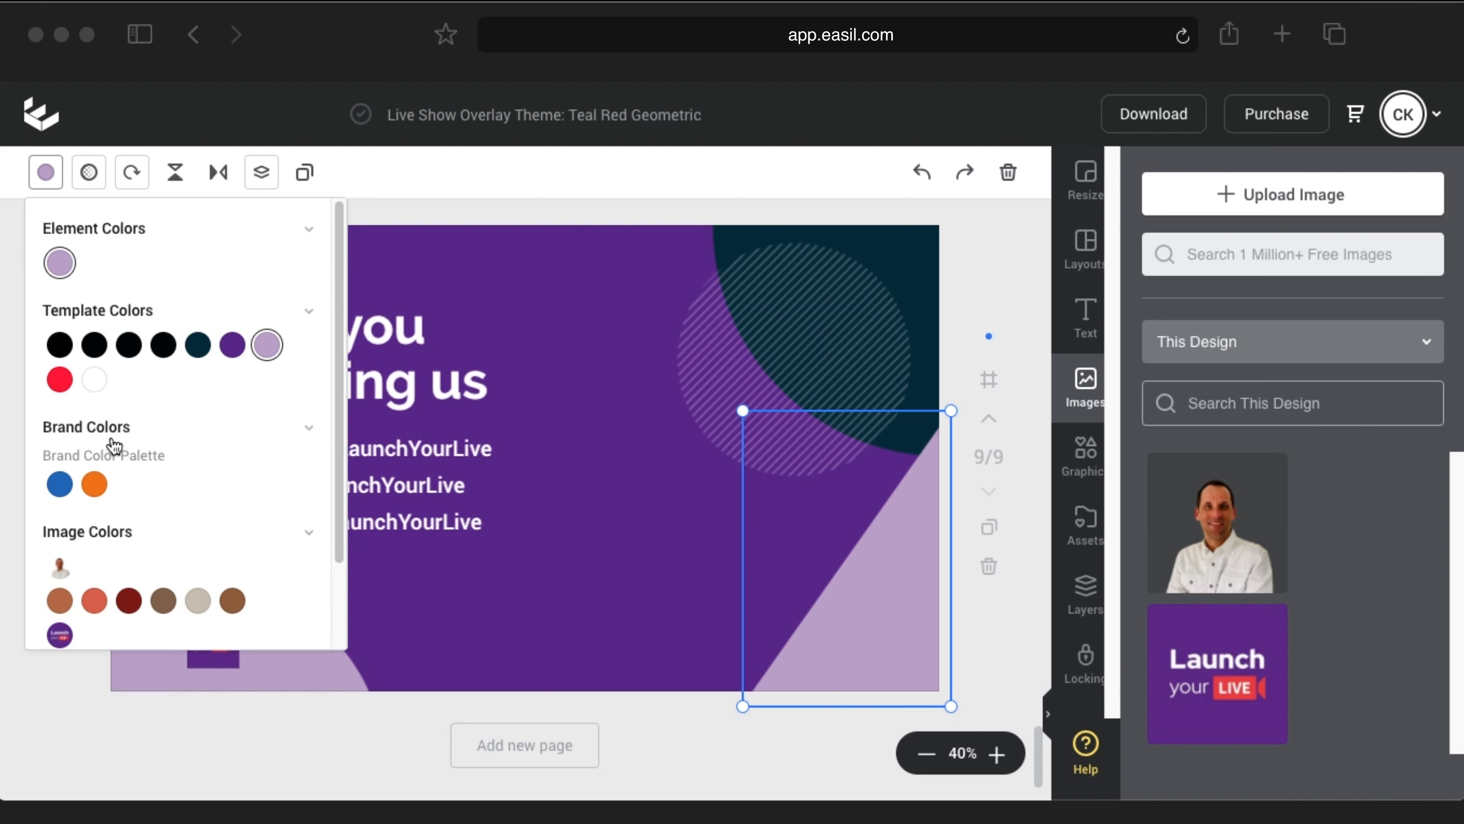
{"action": "scroll", "coordinate": [119, 473], "scroll_direction": "down", "scroll_amount": 1}
{"action": "left_click", "coordinate": [59, 567]}
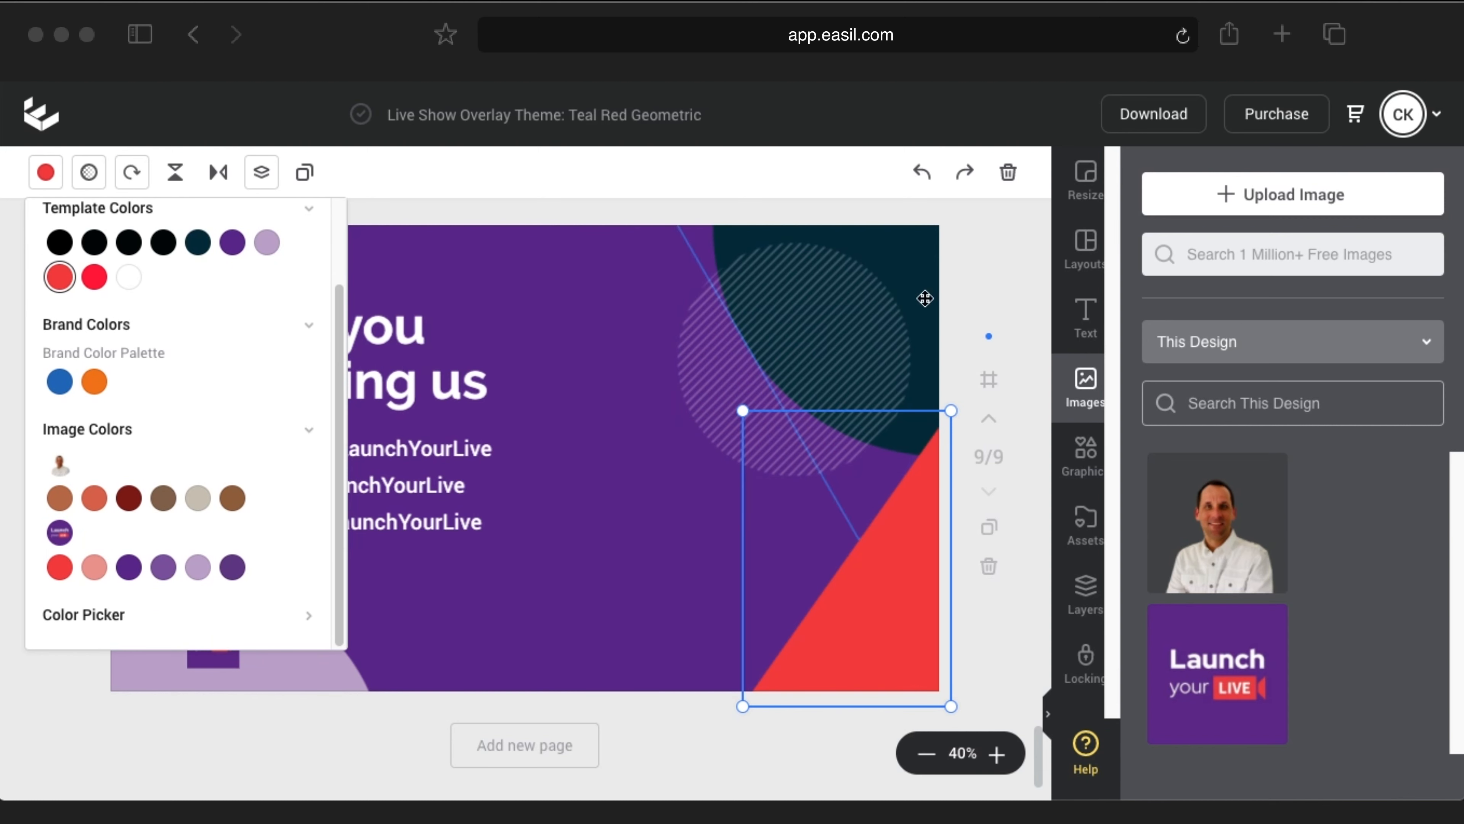
{"action": "left_click", "coordinate": [974, 267]}
Step: Make the hatched circle's stripes lilac
{"action": "left_click", "coordinate": [801, 329]}
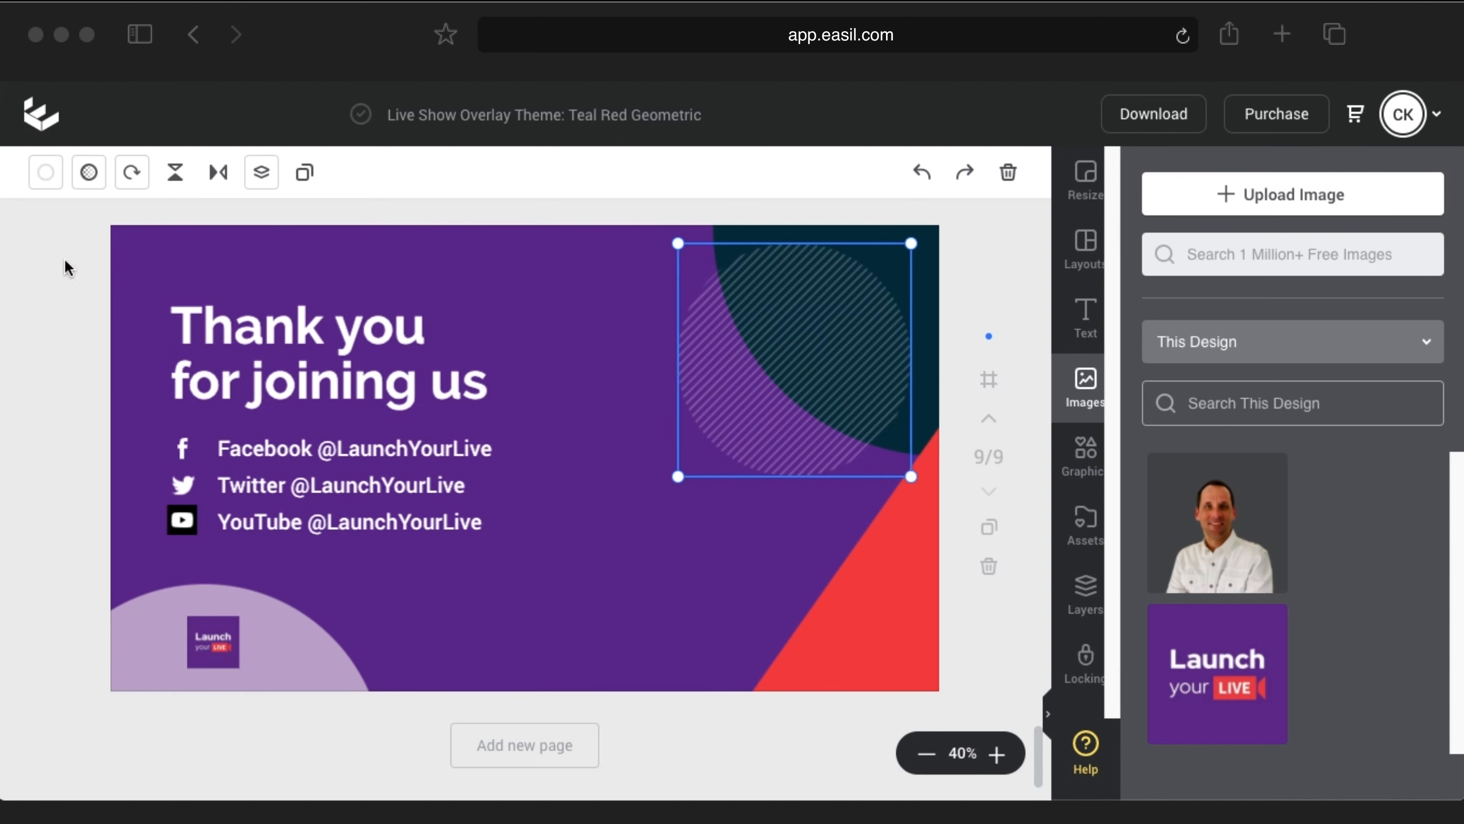
{"action": "left_click", "coordinate": [46, 172]}
{"action": "scroll", "coordinate": [209, 582], "scroll_direction": "down", "scroll_amount": 1}
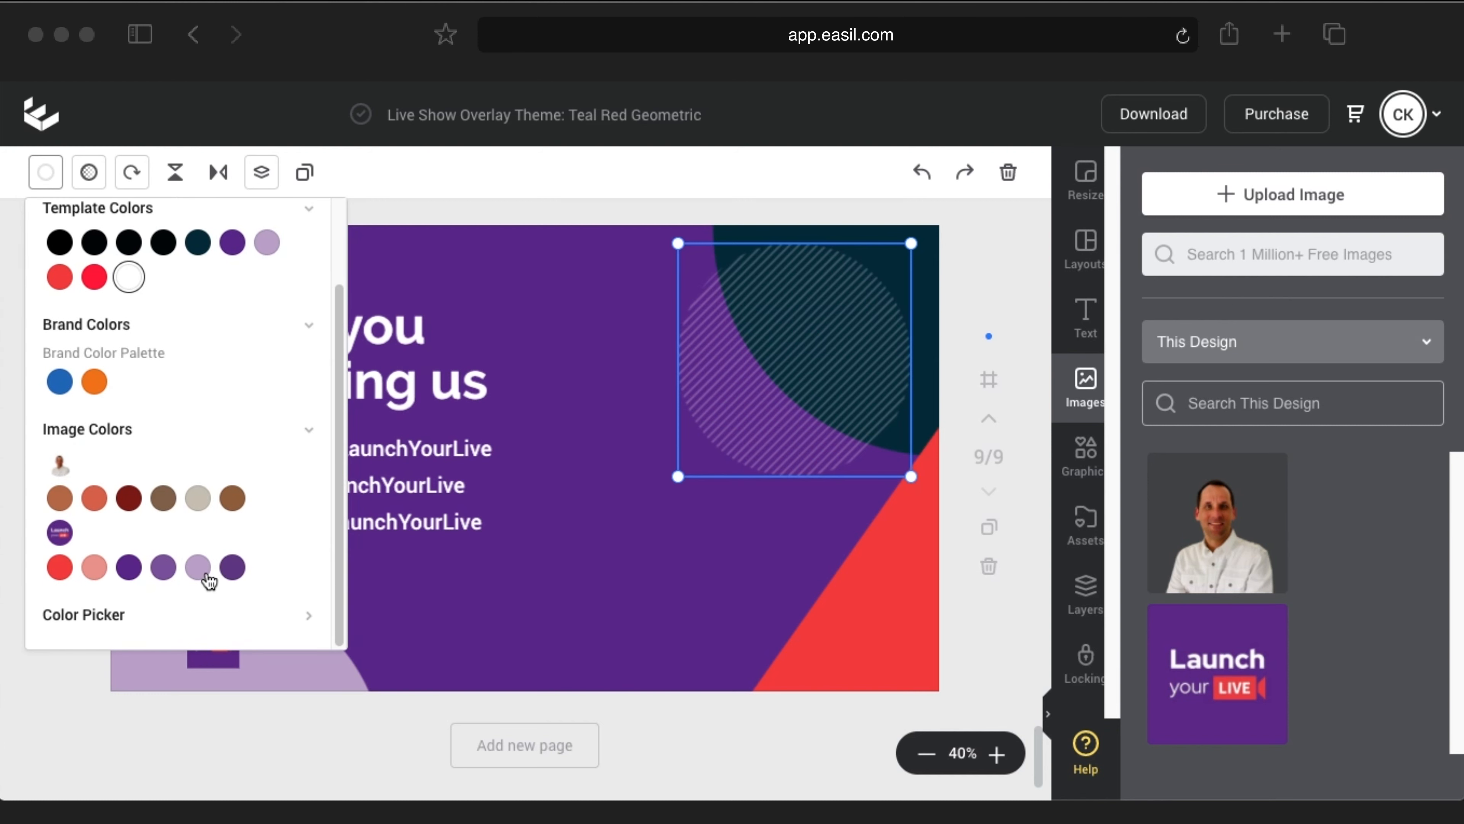
{"action": "left_click", "coordinate": [199, 568]}
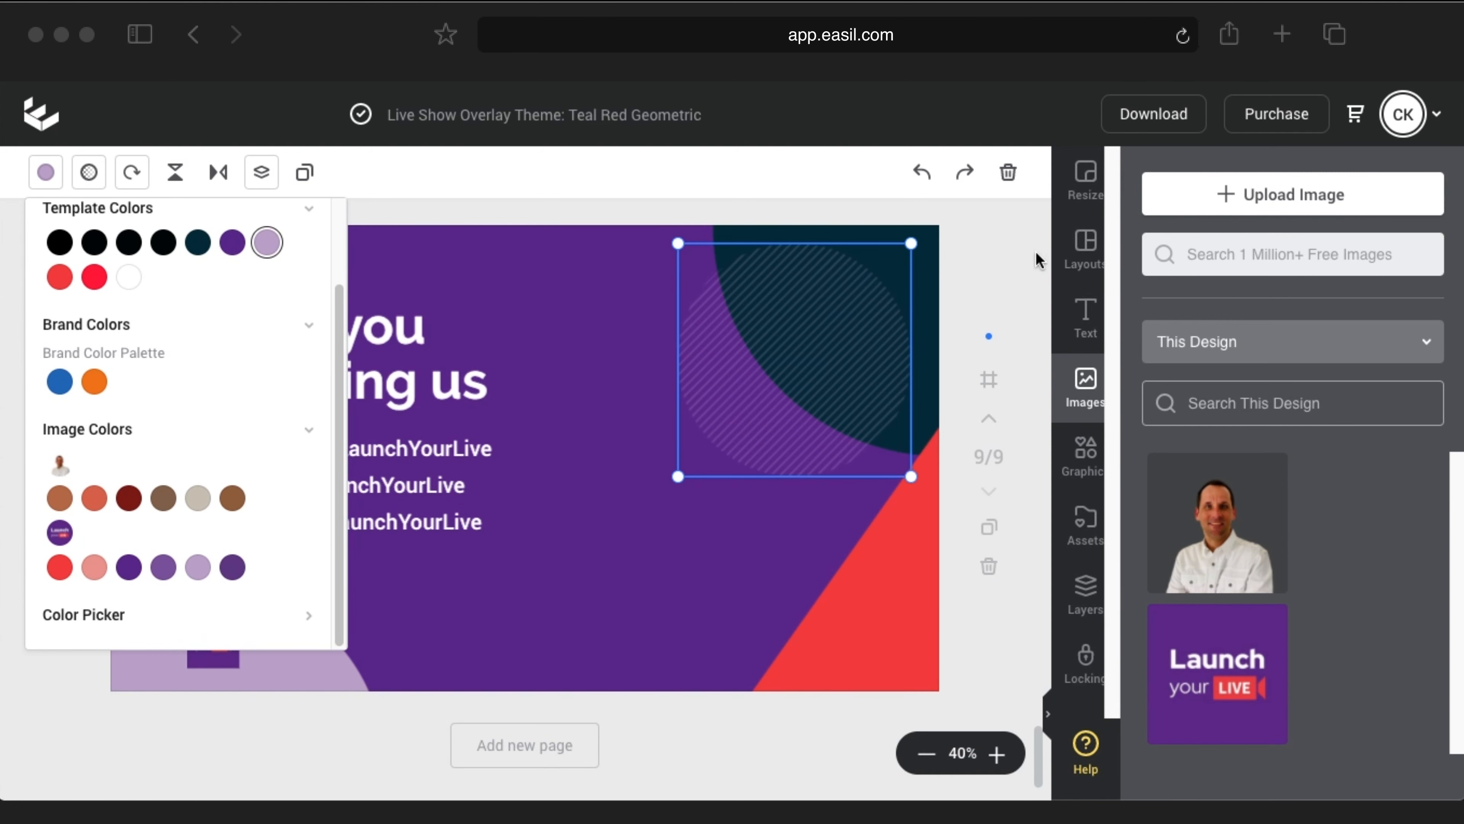
{"action": "left_click", "coordinate": [1001, 239]}
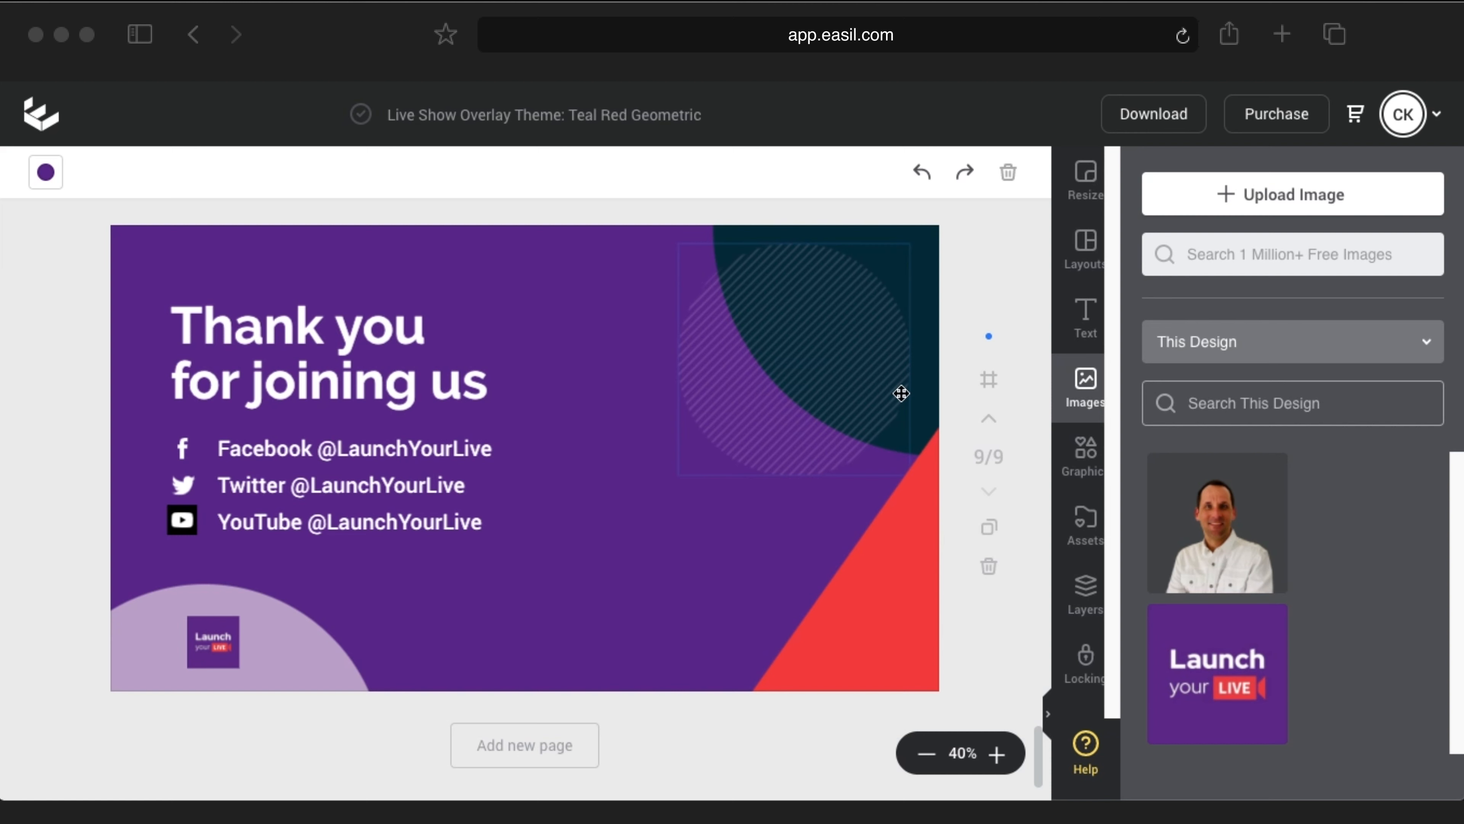
Step: Set the top-right dark teal shape to black, hex 000000
{"action": "left_click", "coordinate": [929, 248]}
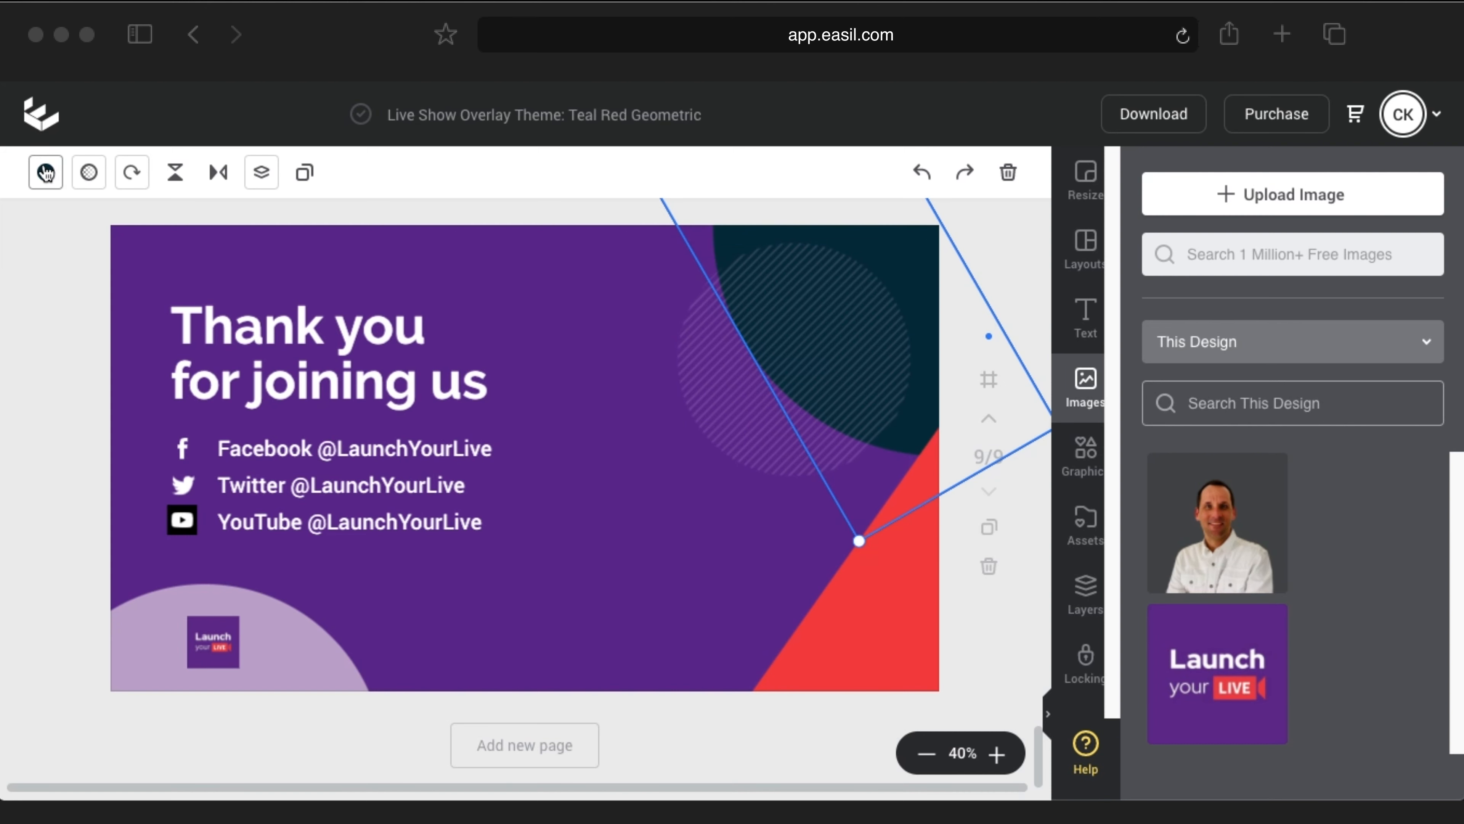
{"action": "left_click", "coordinate": [45, 172]}
{"action": "scroll", "coordinate": [255, 531], "scroll_direction": "down", "scroll_amount": 2}
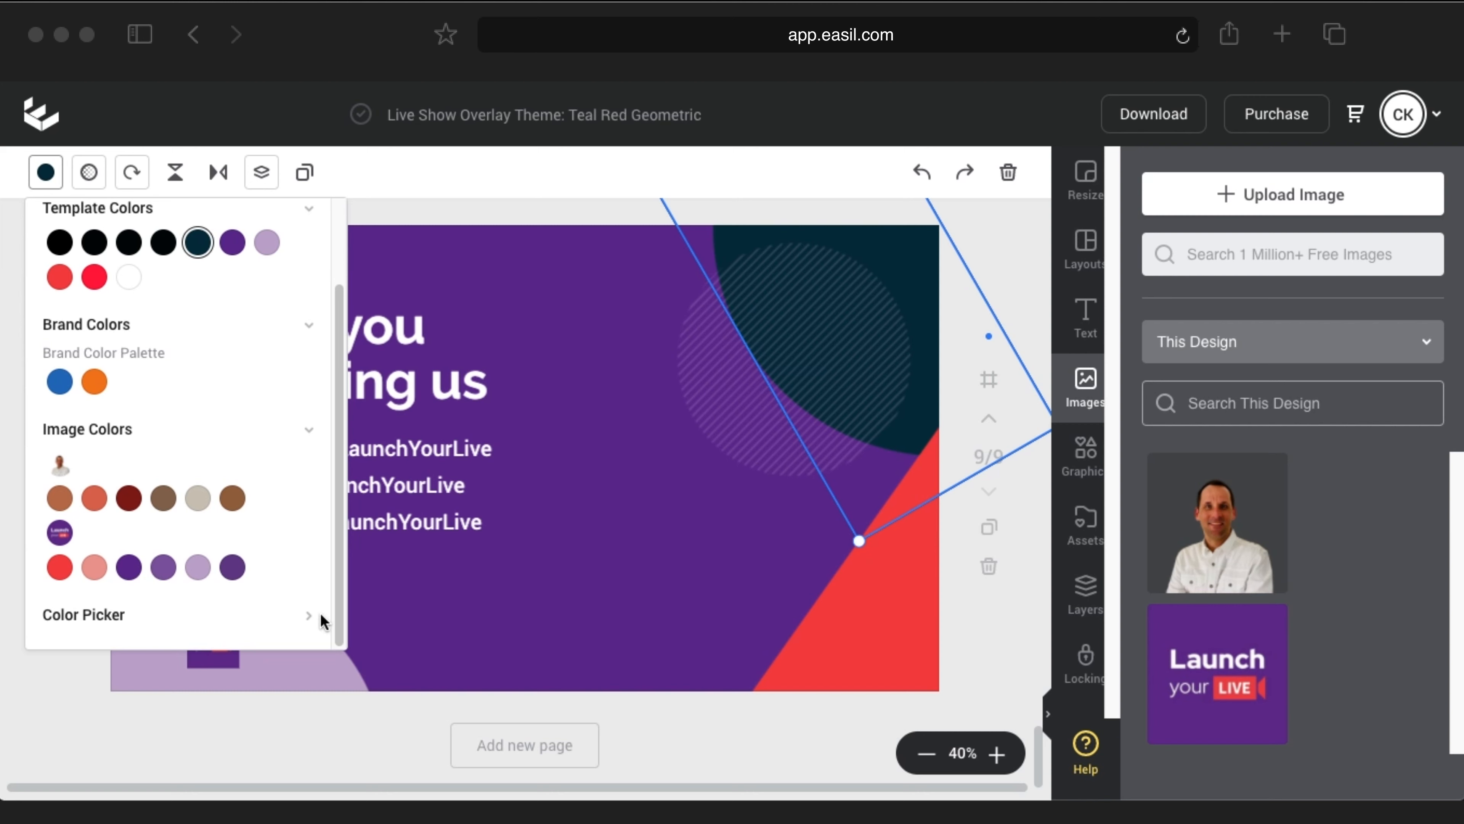
{"action": "left_click", "coordinate": [299, 617]}
{"action": "left_click_drag", "start_coordinate": [274, 559], "coordinate": [279, 612]}
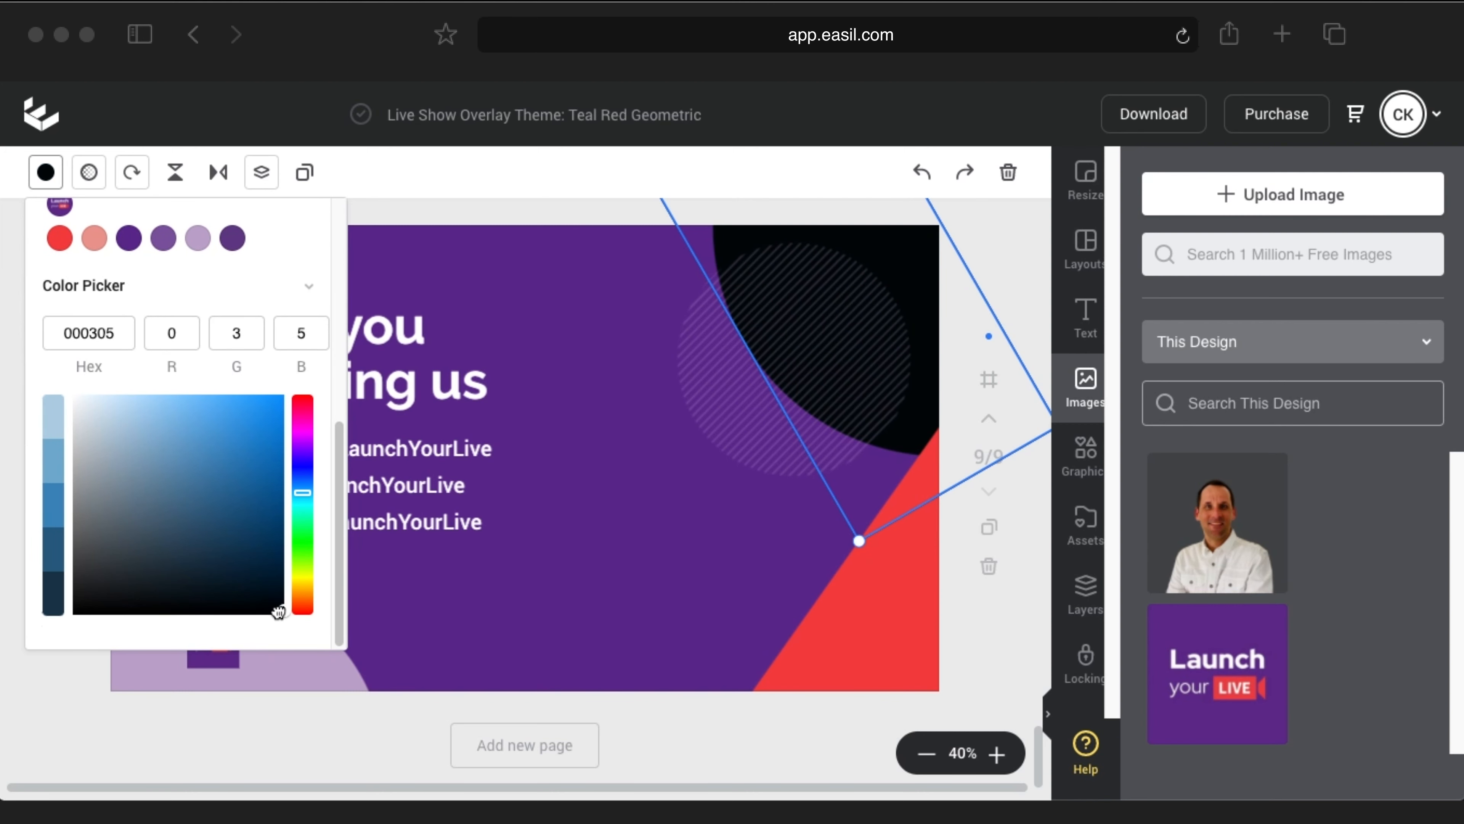
{"action": "type", "text": "0000"}
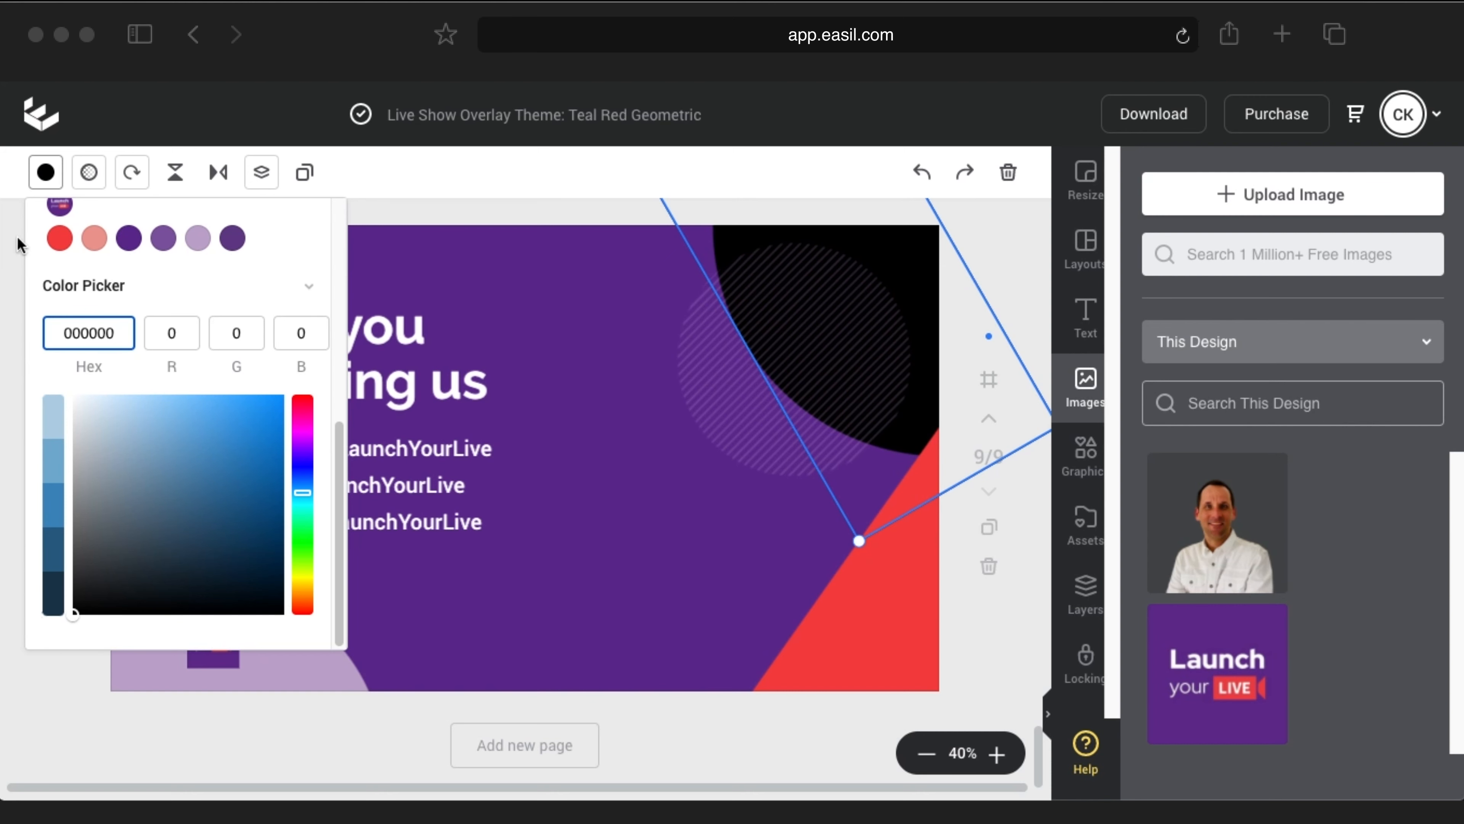
{"action": "left_click", "coordinate": [46, 172]}
{"action": "left_click", "coordinate": [1024, 254]}
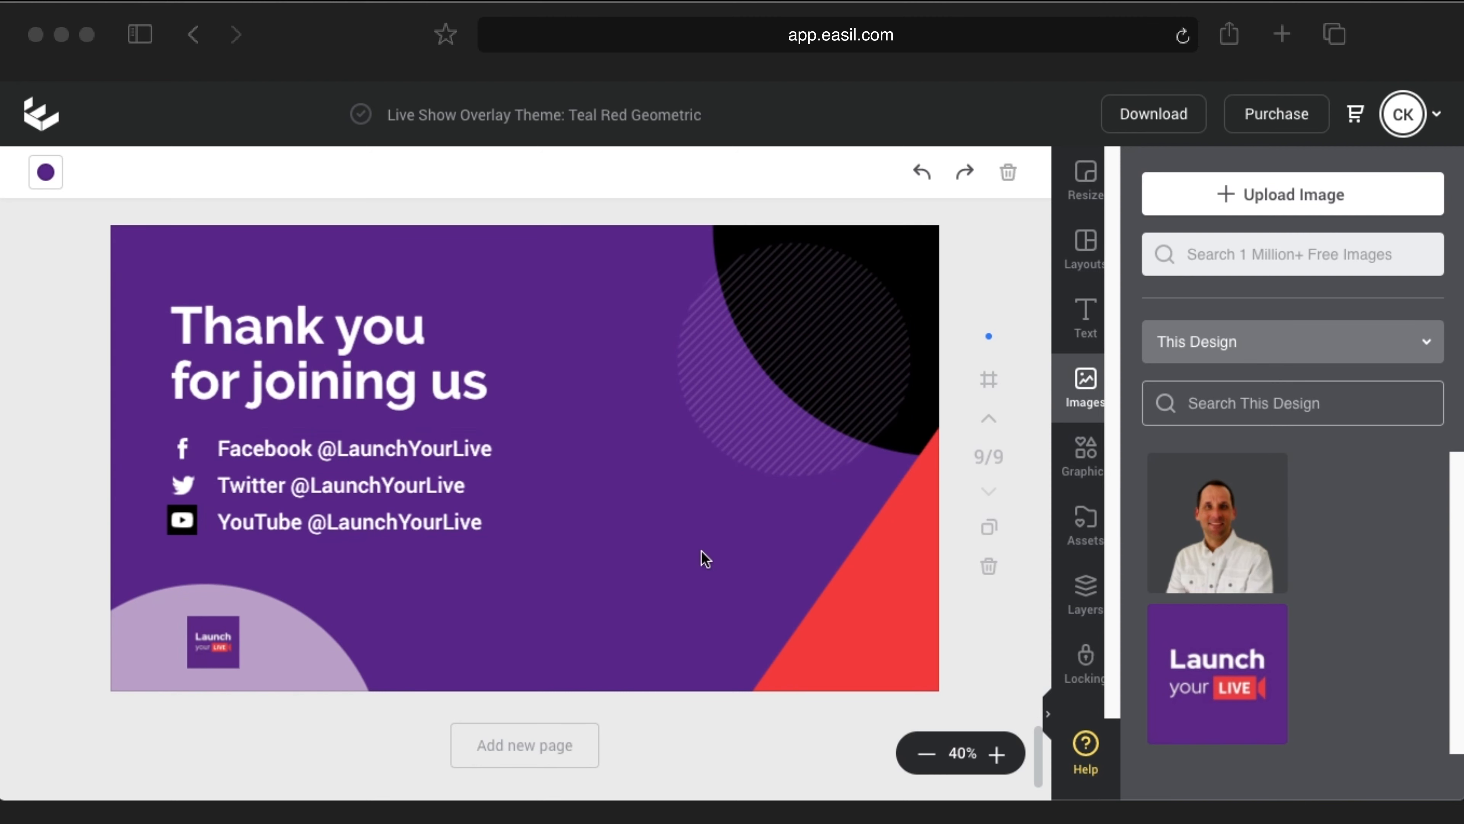
{"action": "scroll", "coordinate": [630, 461], "scroll_direction": "up", "scroll_amount": 20}
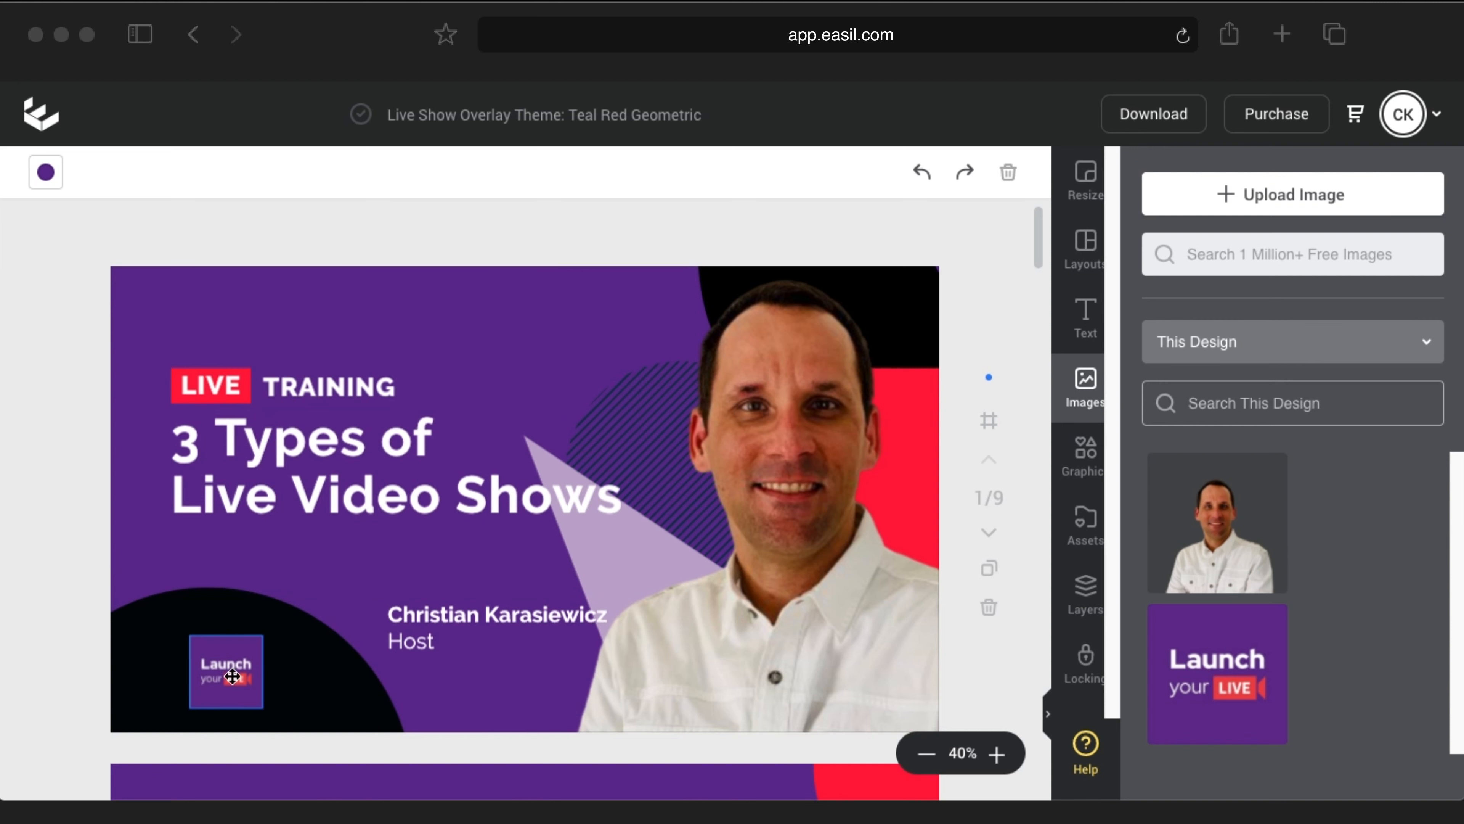
Step: Recolour page 2's dark teal quarter-circle to hex 000000
{"action": "scroll", "coordinate": [540, 427], "scroll_direction": "down", "scroll_amount": 2}
{"action": "scroll", "coordinate": [641, 494], "scroll_direction": "down", "scroll_amount": 10}
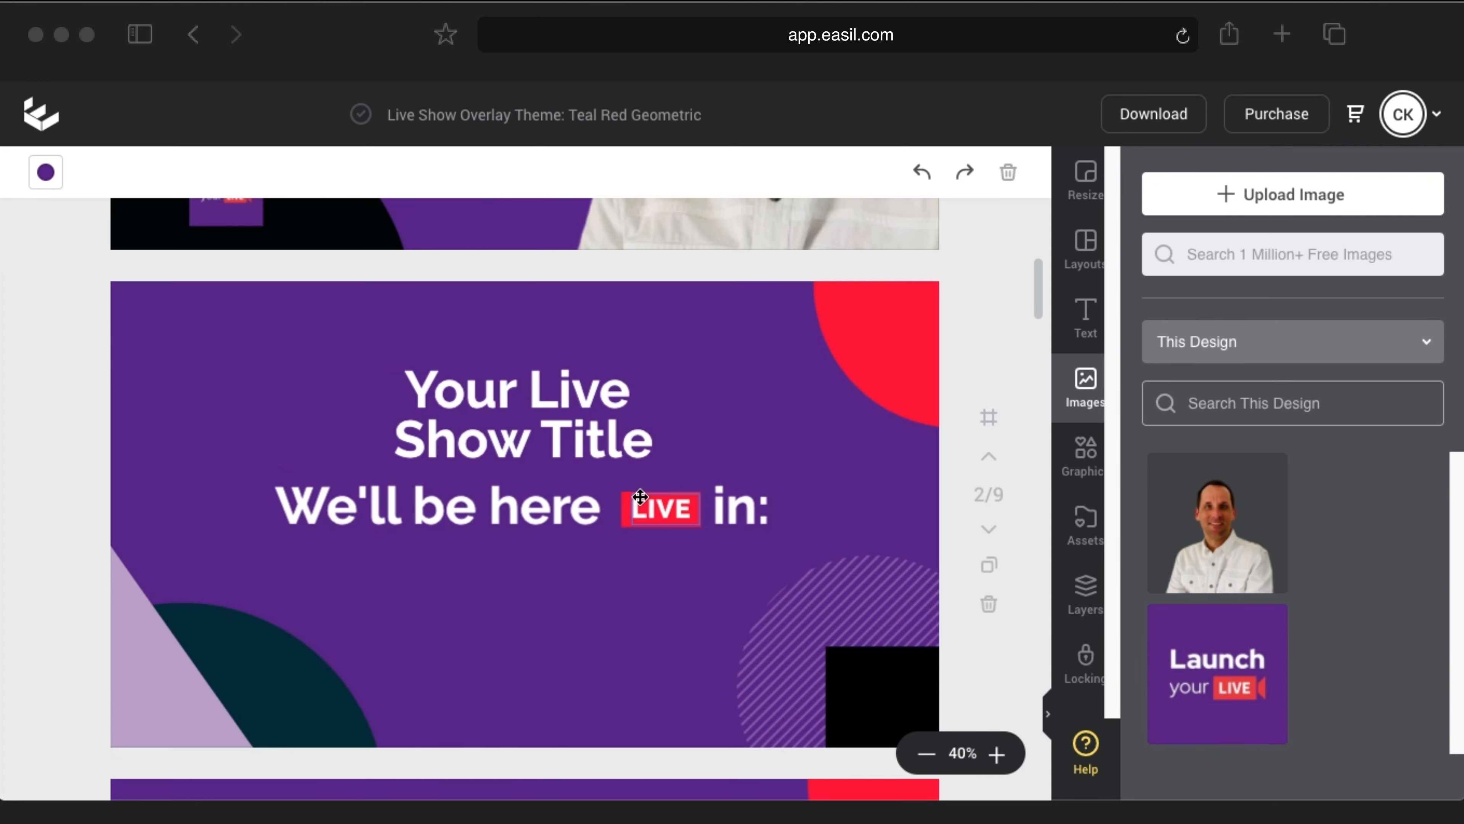
{"action": "scroll", "coordinate": [536, 565], "scroll_direction": "down", "scroll_amount": 3}
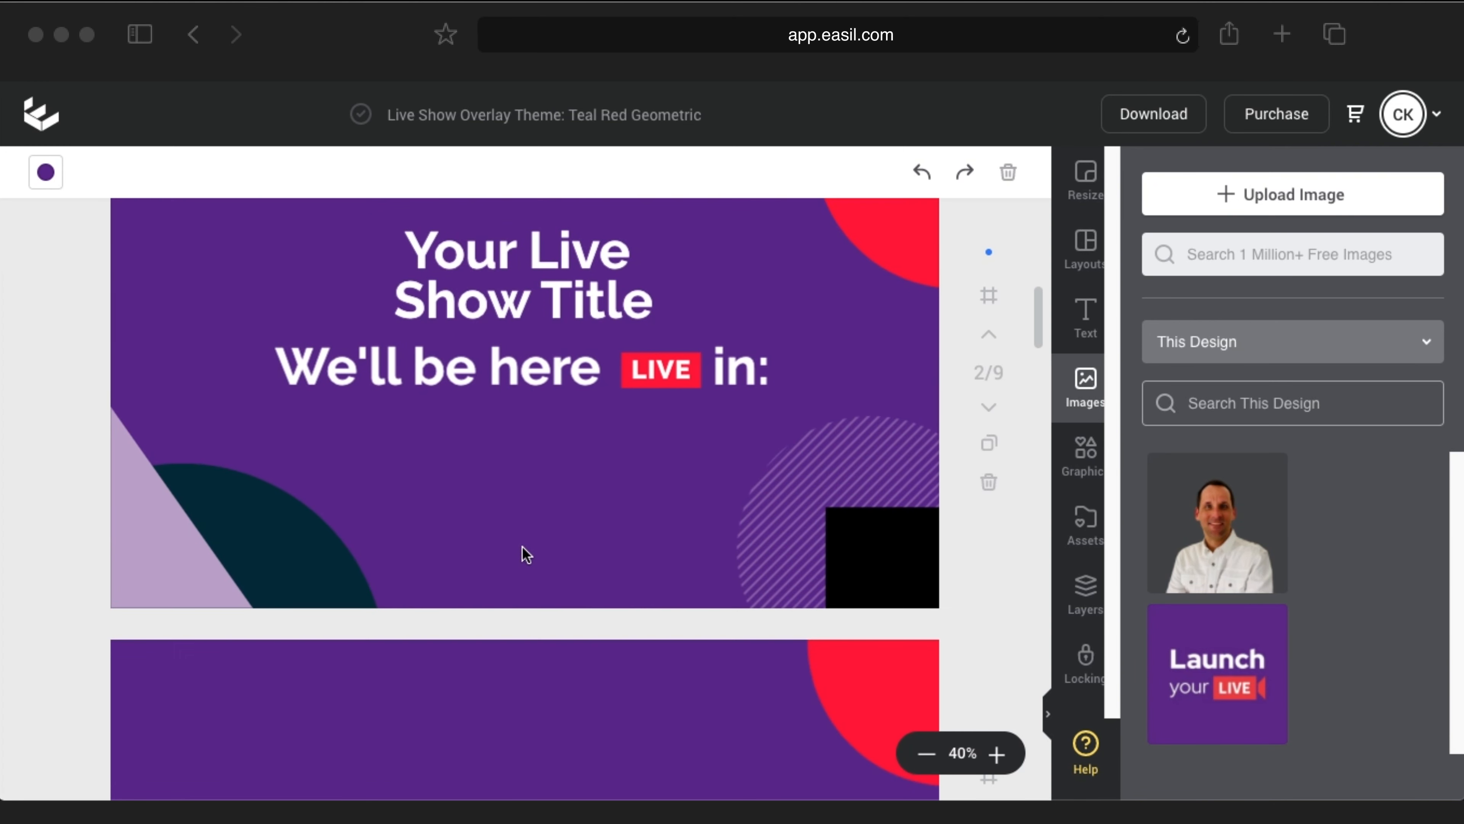
{"action": "left_click", "coordinate": [324, 559]}
{"action": "left_click", "coordinate": [46, 172]}
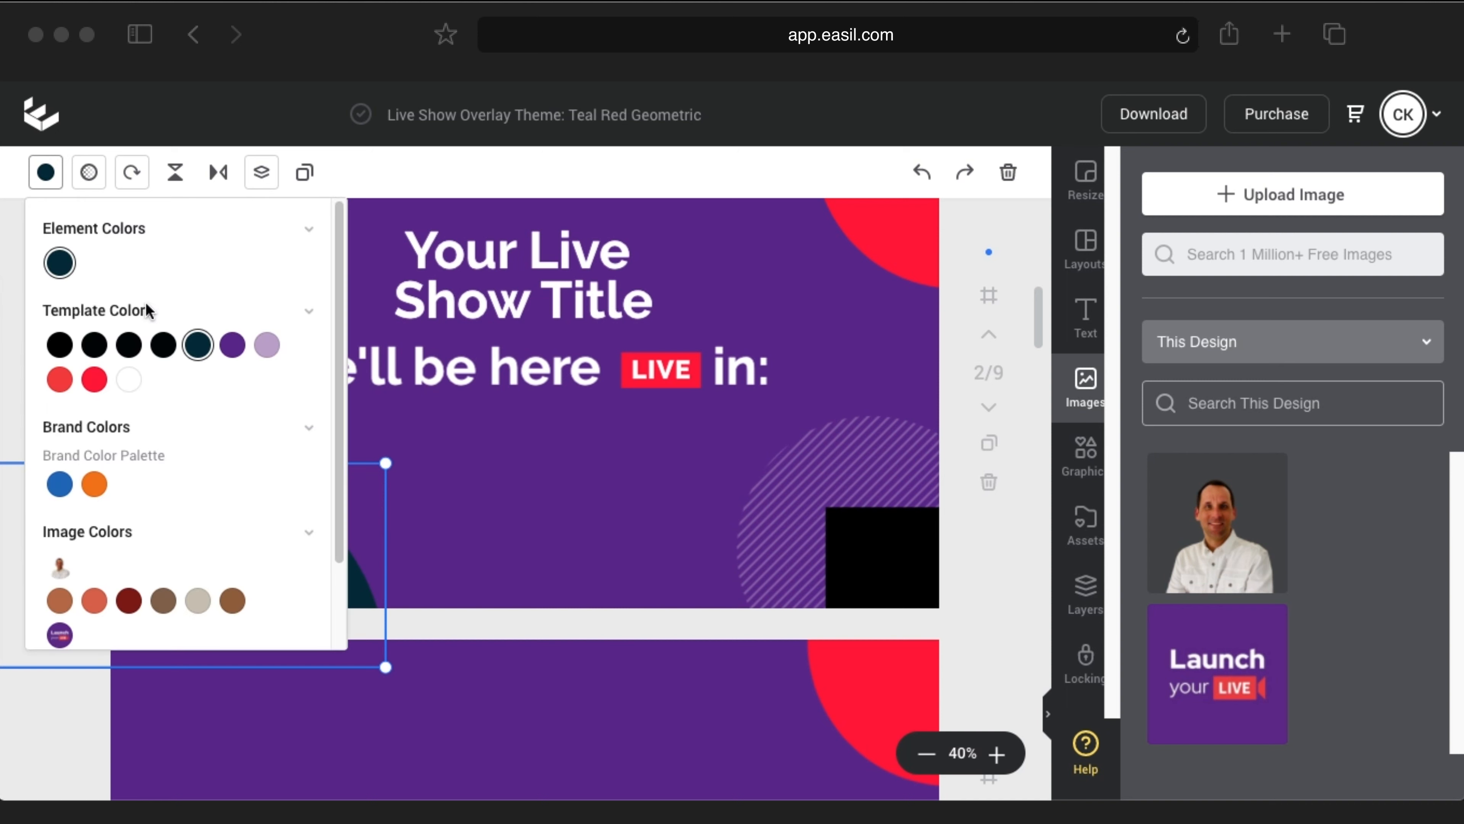
{"action": "scroll", "coordinate": [277, 608], "scroll_direction": "down", "scroll_amount": 2}
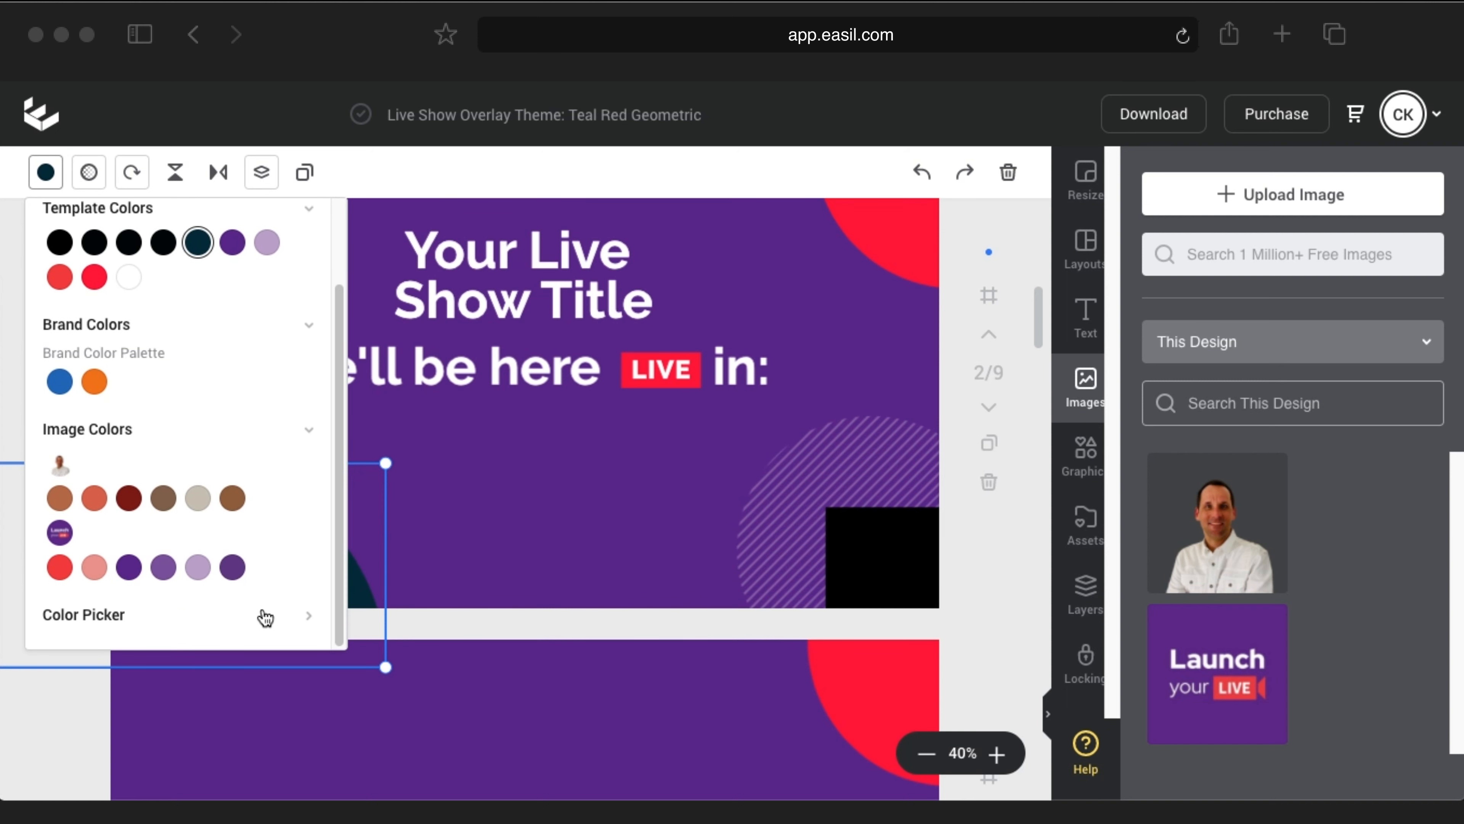
{"action": "left_click", "coordinate": [304, 615]}
{"action": "left_click_drag", "start_coordinate": [118, 332], "coordinate": [74, 327]}
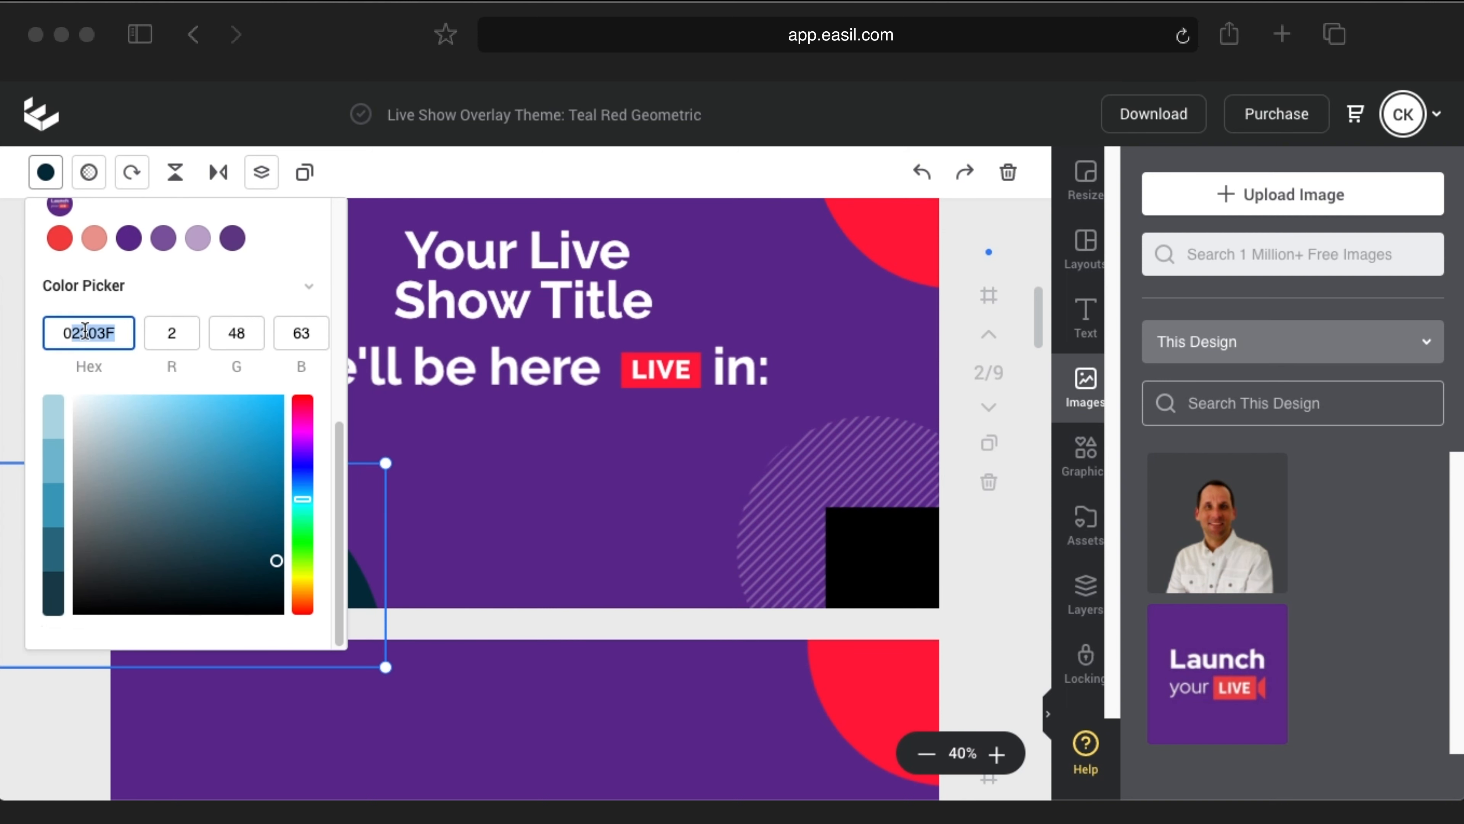
{"action": "type", "text": "000000"}
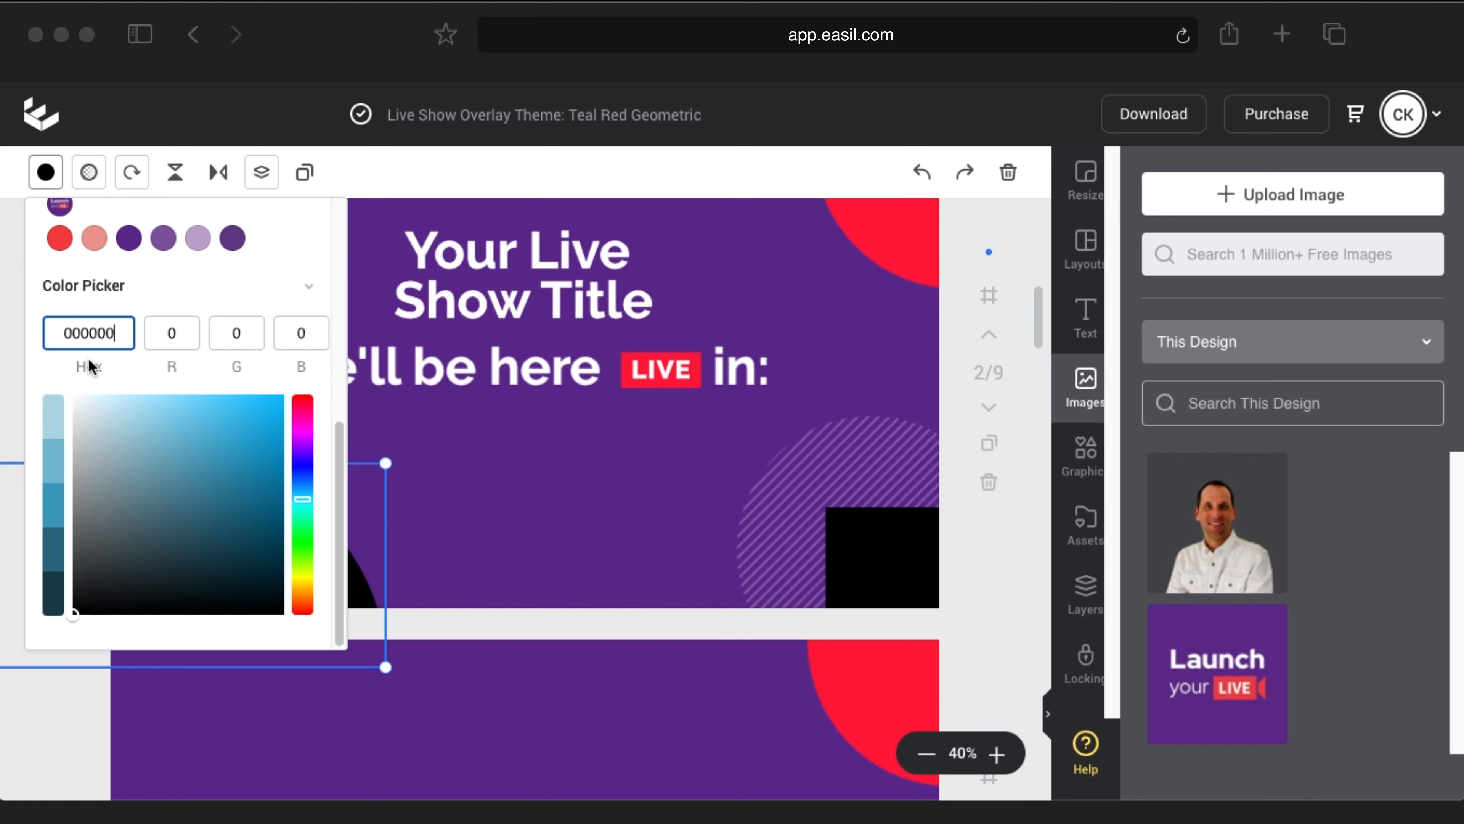
{"action": "left_click", "coordinate": [45, 172]}
{"action": "scroll", "coordinate": [381, 422], "scroll_direction": "down", "scroll_amount": 3}
{"action": "scroll", "coordinate": [432, 450], "scroll_direction": "down", "scroll_amount": 3}
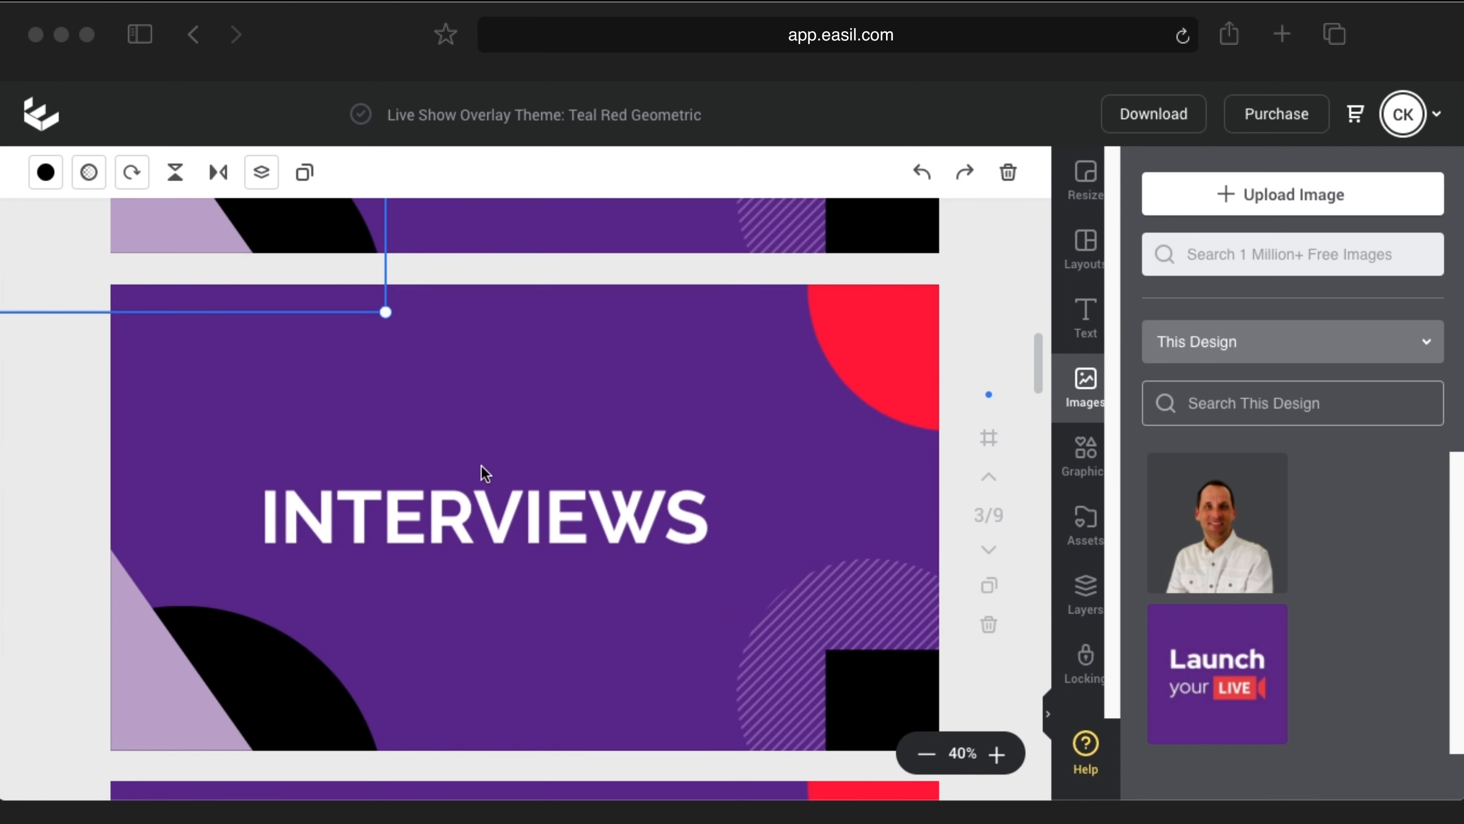
{"action": "scroll", "coordinate": [549, 484], "scroll_direction": "down", "scroll_amount": 1}
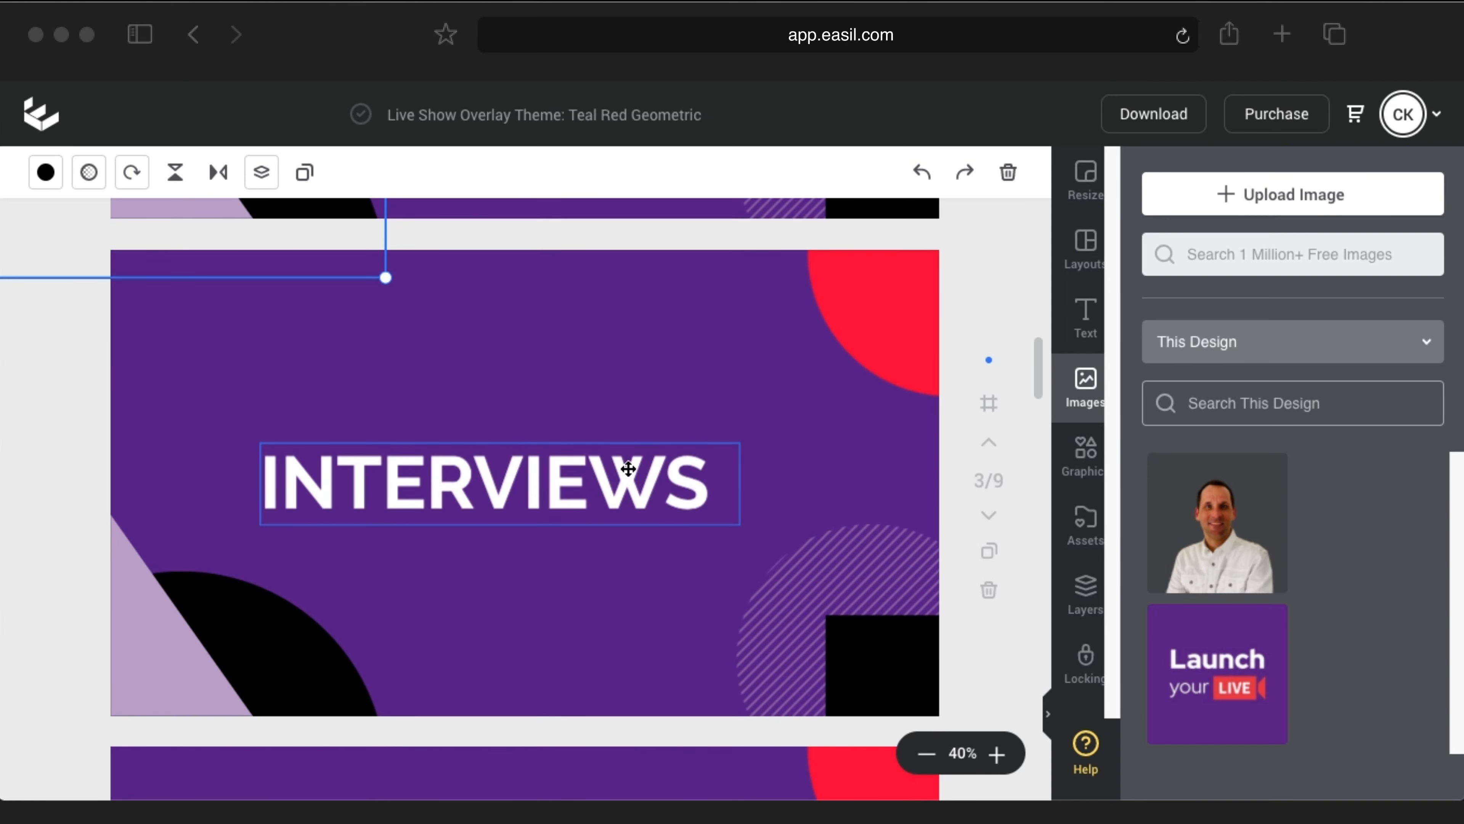
{"action": "scroll", "coordinate": [729, 528], "scroll_direction": "down", "scroll_amount": 1}
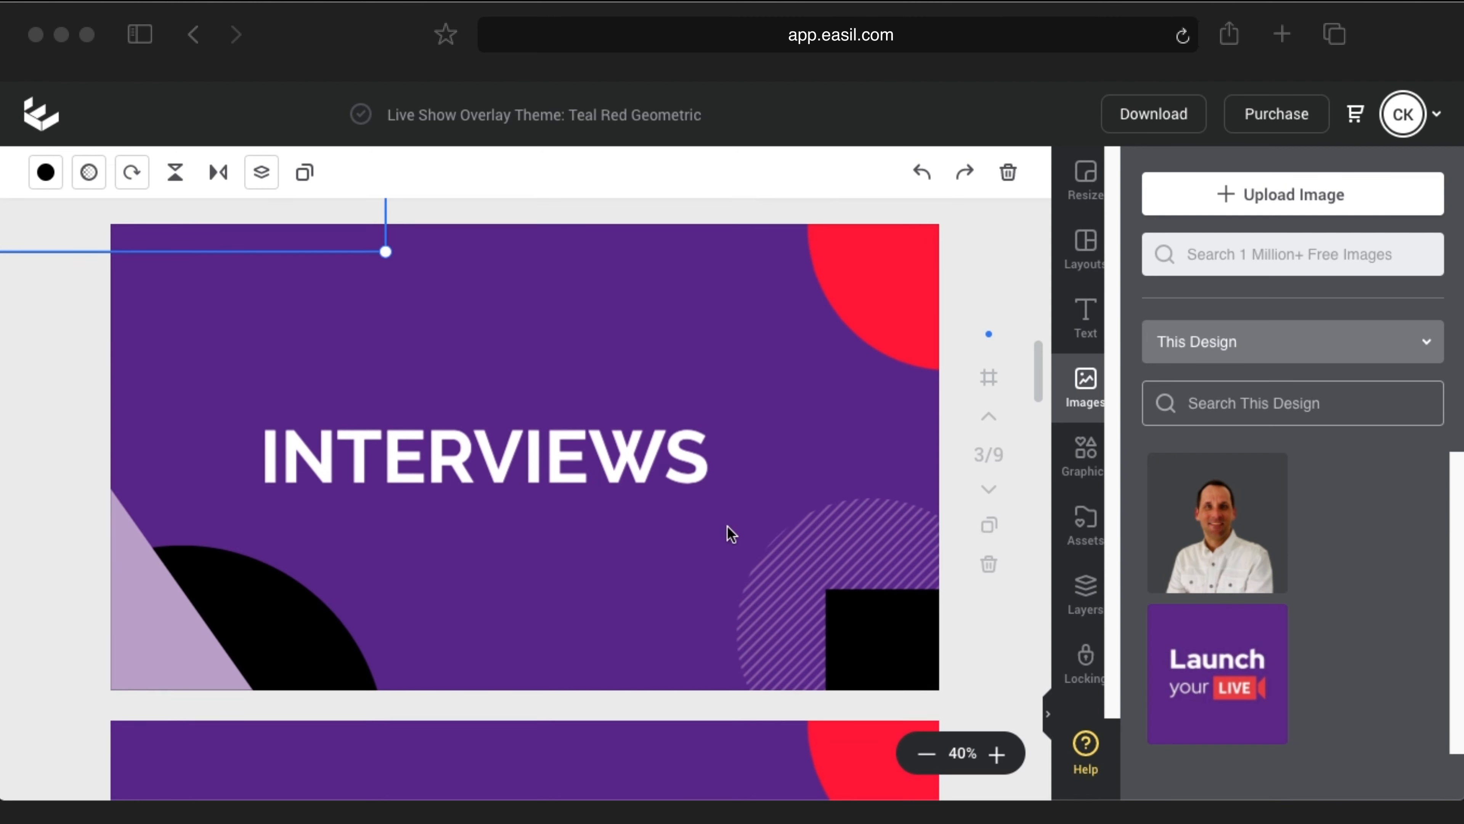
{"action": "scroll", "coordinate": [633, 508], "scroll_direction": "down", "scroll_amount": 15}
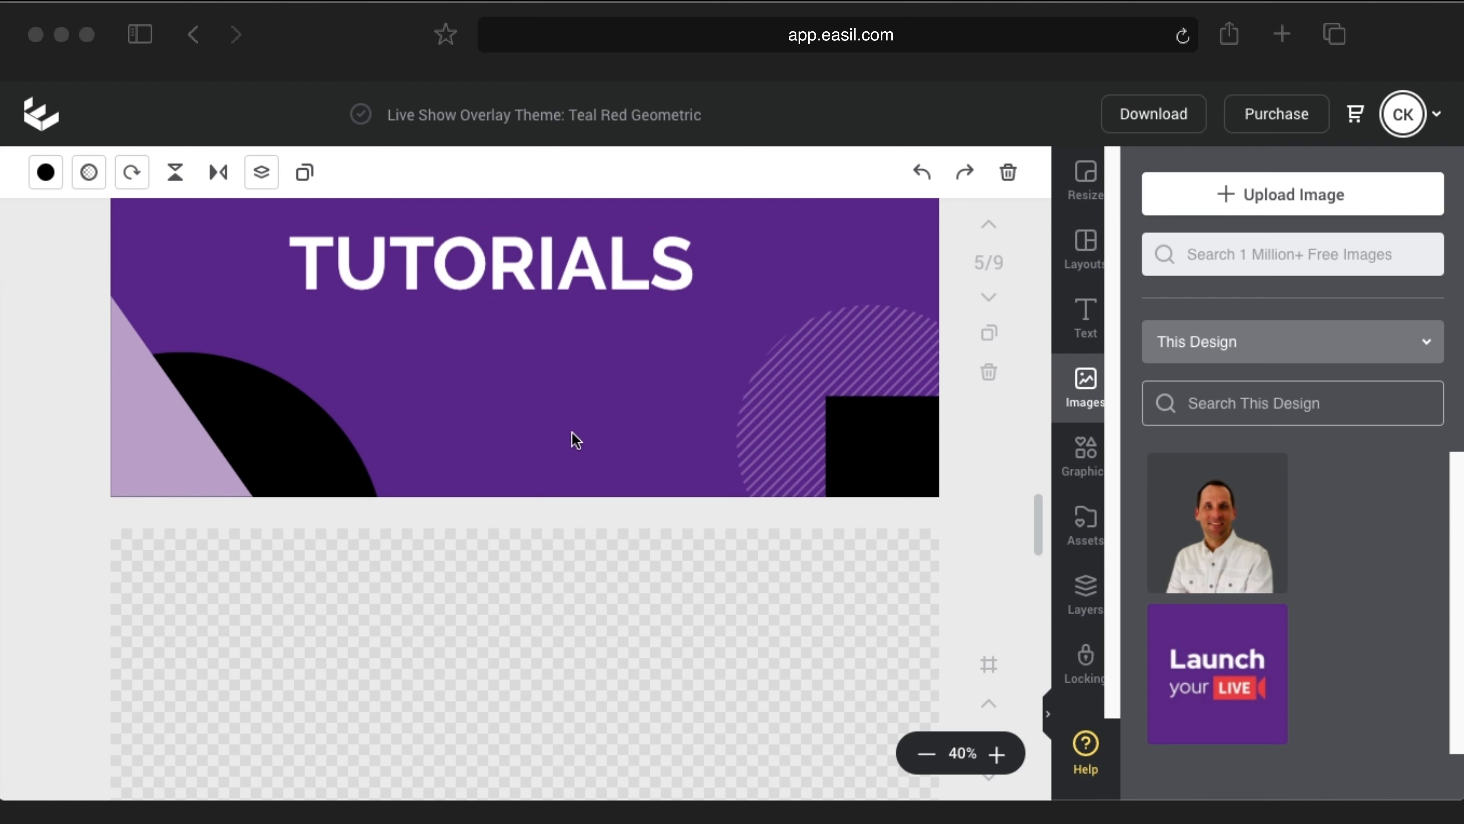
Step: Confirm the TUTORIALS page quarter-circle stays solid black (hex 000000), then deselect it
{"action": "left_click", "coordinate": [318, 454]}
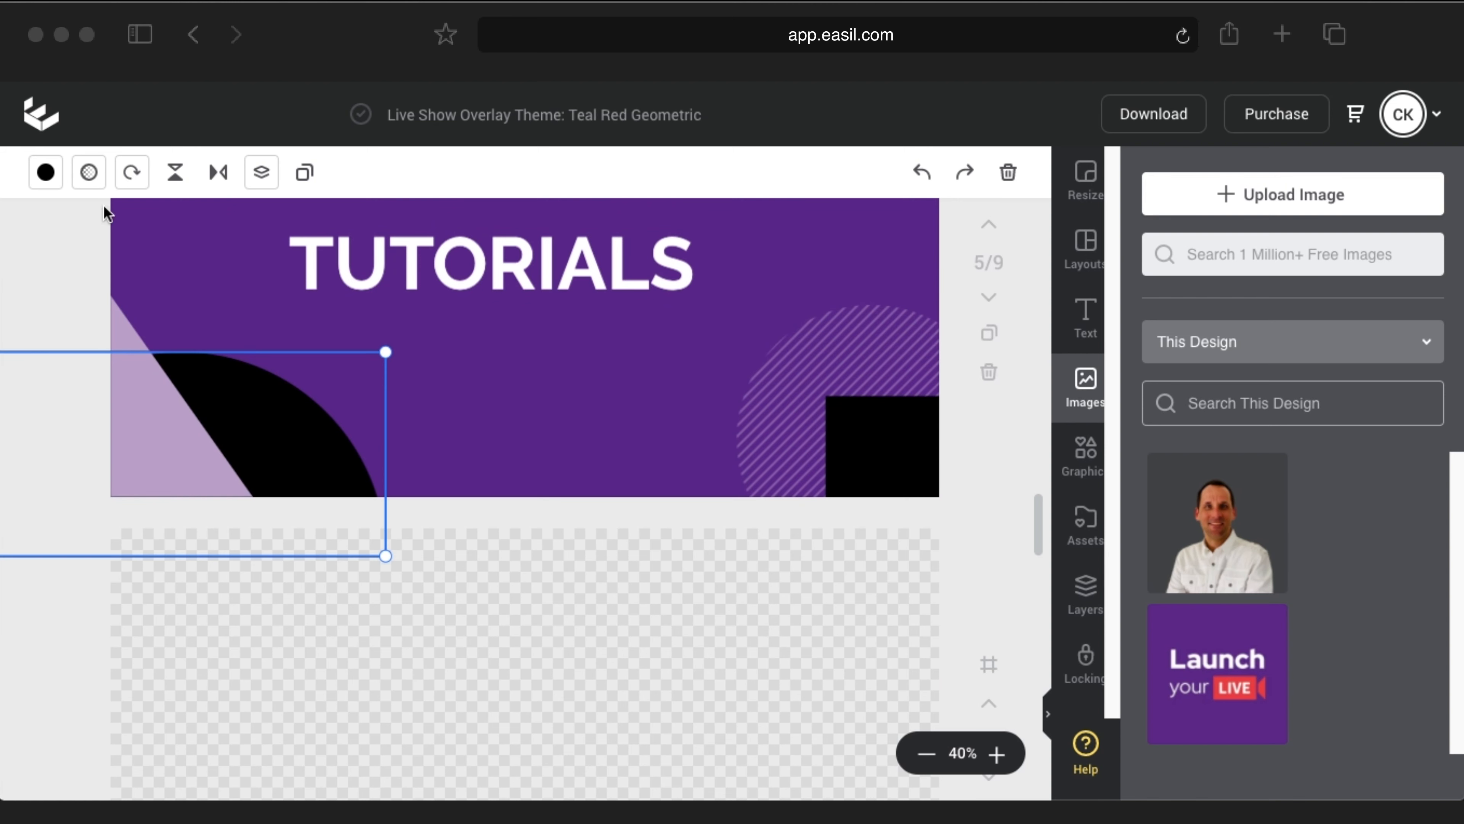
{"action": "left_click", "coordinate": [59, 175]}
{"action": "scroll", "coordinate": [298, 598], "scroll_direction": "down", "scroll_amount": 2}
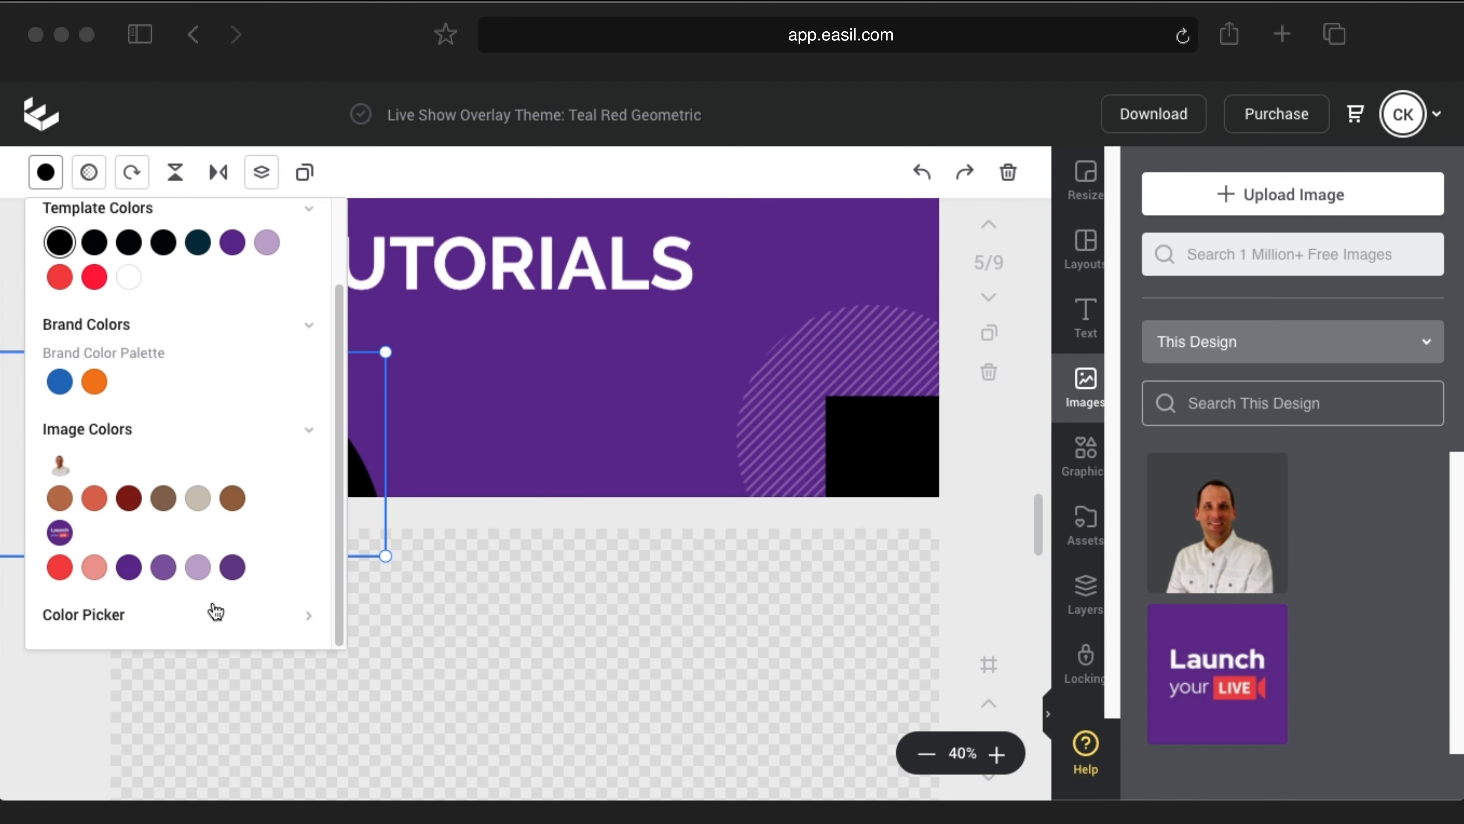
{"action": "left_click", "coordinate": [307, 622]}
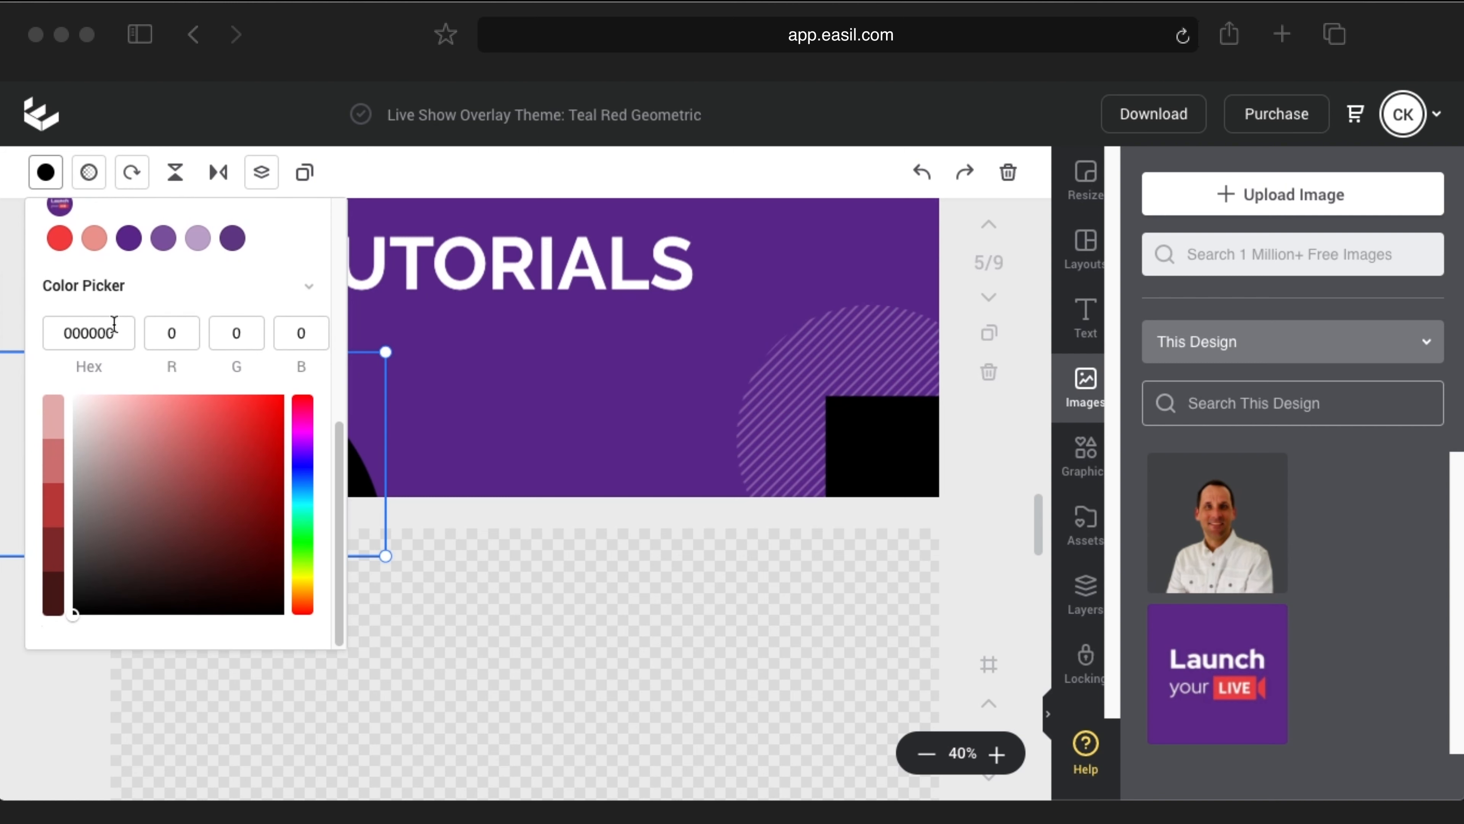
{"action": "left_click", "coordinate": [52, 183]}
{"action": "left_click", "coordinate": [513, 502]}
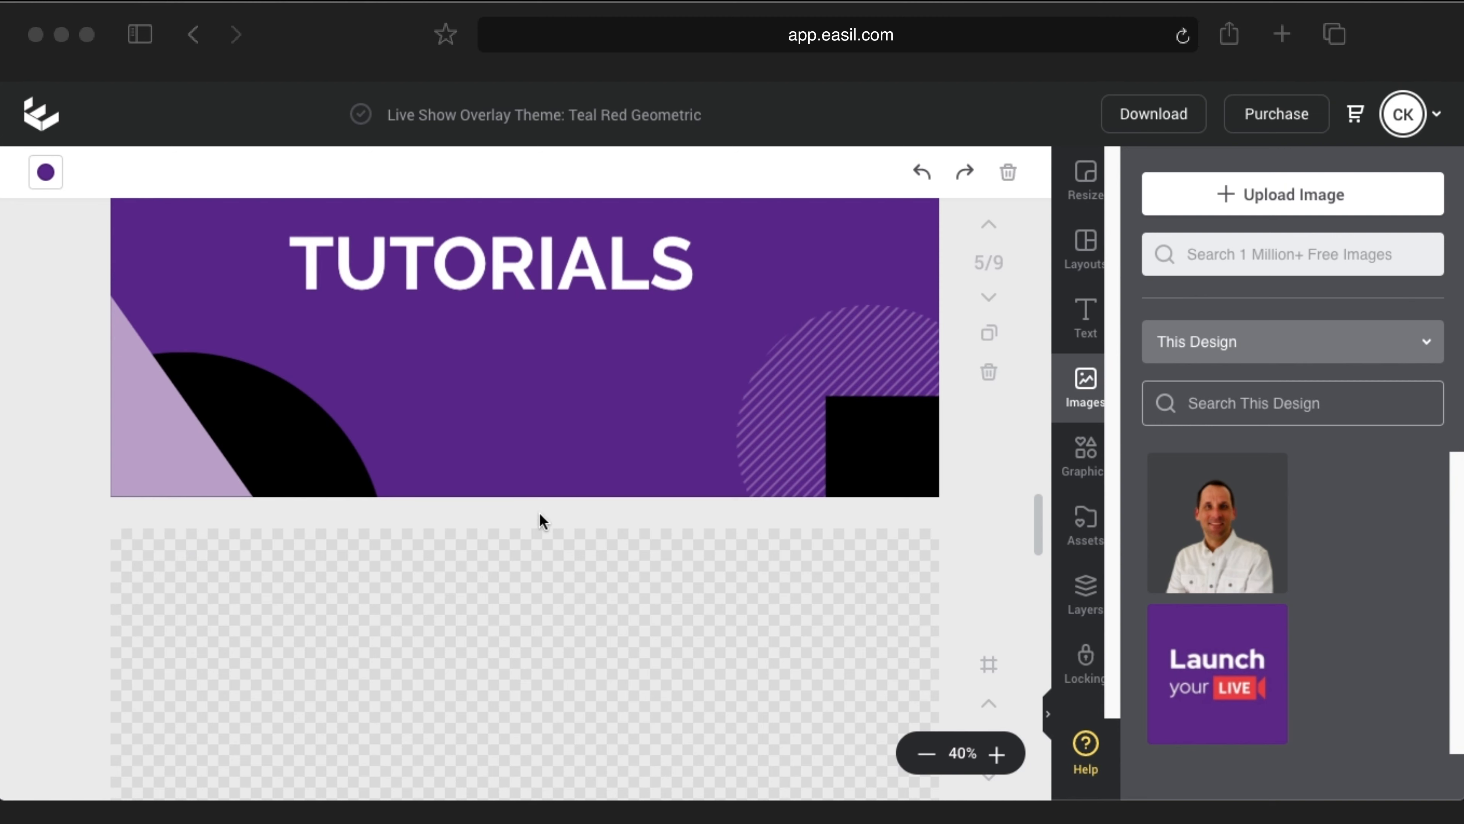
Step: Scroll through overlay pages 5–9 to review the restyle, then back up
{"action": "scroll", "coordinate": [542, 511], "scroll_direction": "down", "scroll_amount": 8}
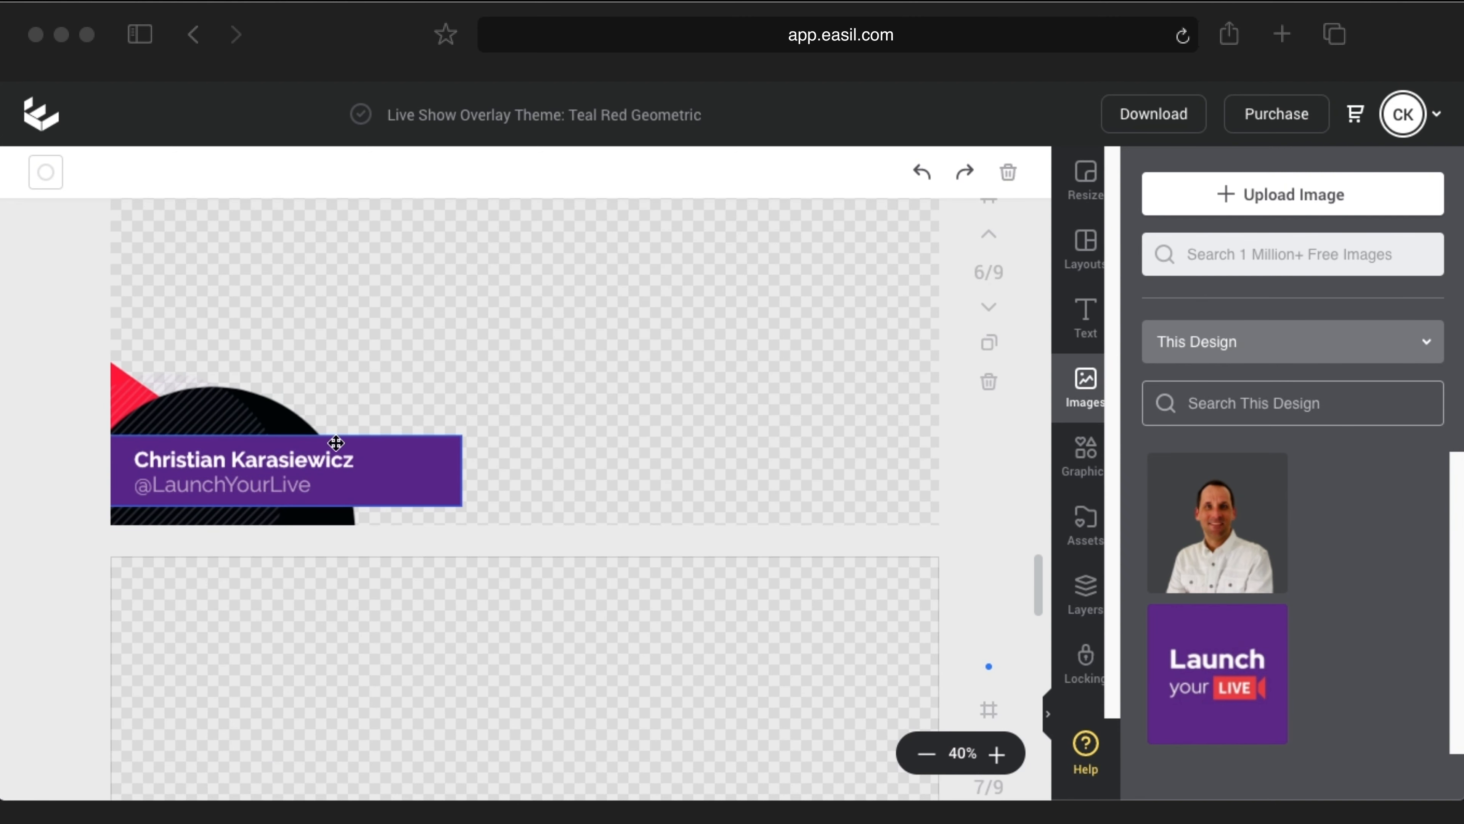
{"action": "scroll", "coordinate": [610, 553], "scroll_direction": "down", "scroll_amount": 5}
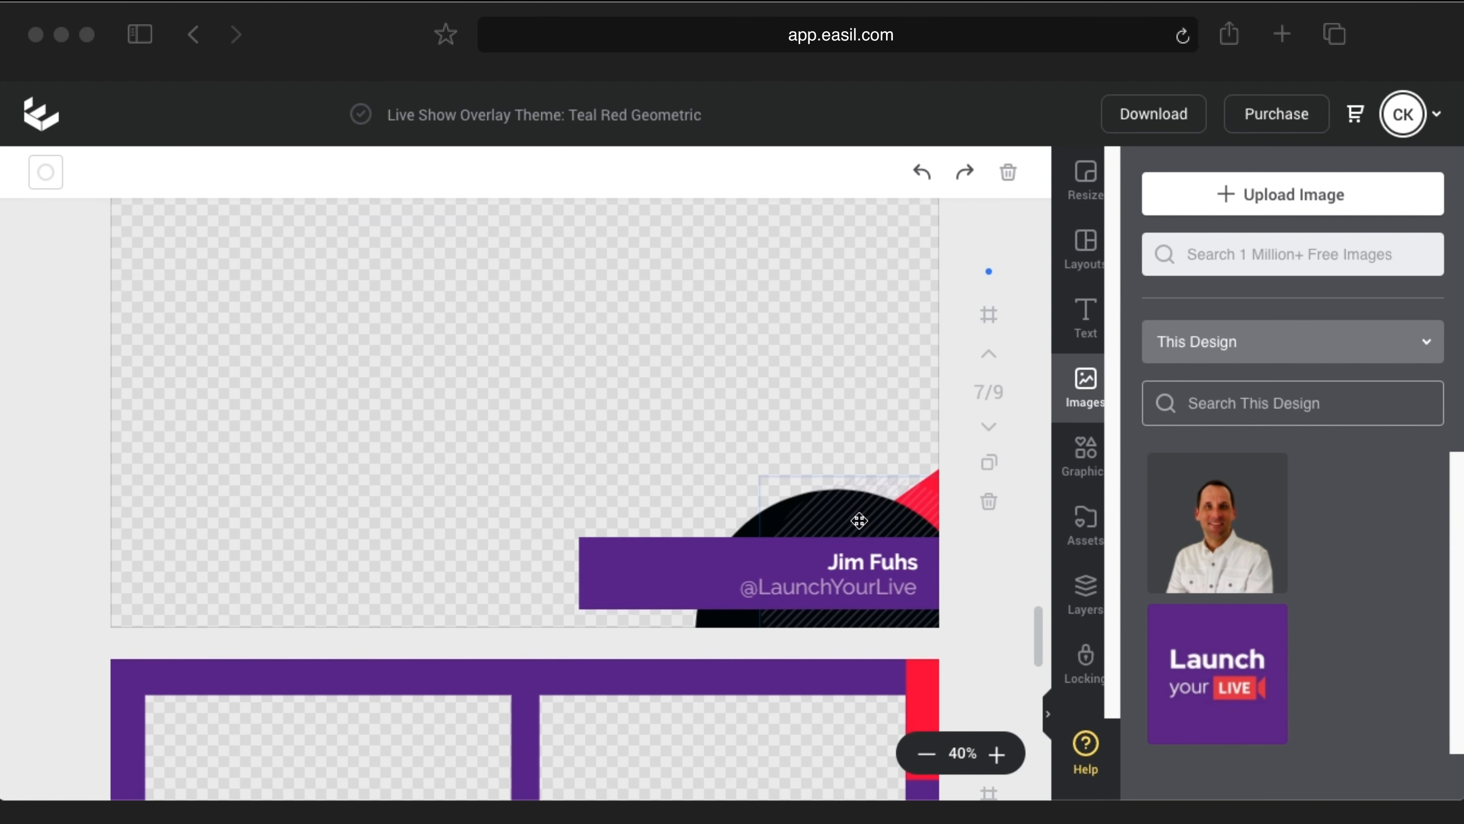
{"action": "scroll", "coordinate": [701, 444], "scroll_direction": "down", "scroll_amount": 5}
{"action": "scroll", "coordinate": [628, 439], "scroll_direction": "down", "scroll_amount": 5}
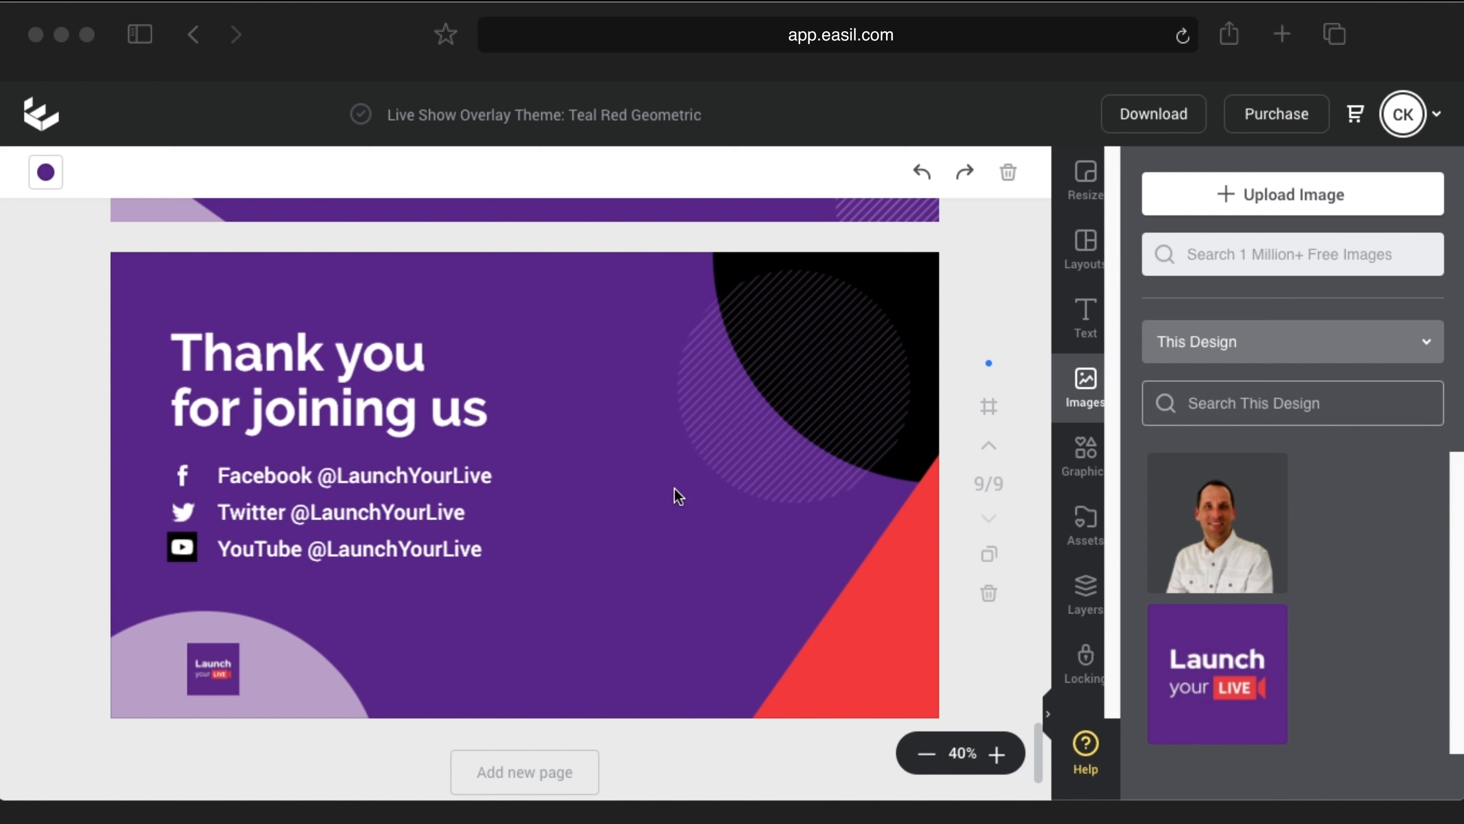
{"action": "scroll", "coordinate": [984, 515], "scroll_direction": "up", "scroll_amount": 20}
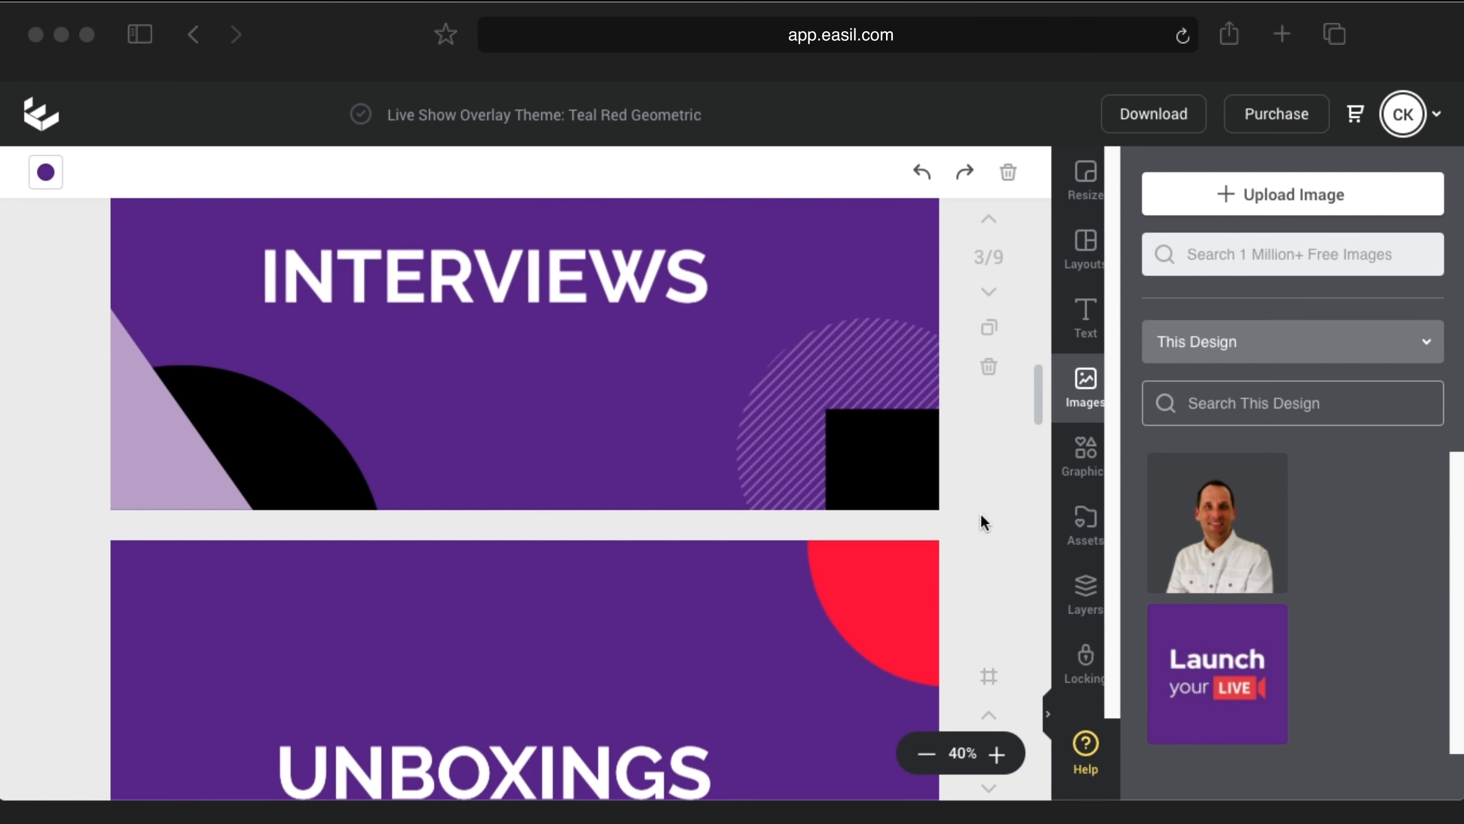
Step: Set the download to PNG format with All Pages 1-9 selected
{"action": "left_click", "coordinate": [1153, 114]}
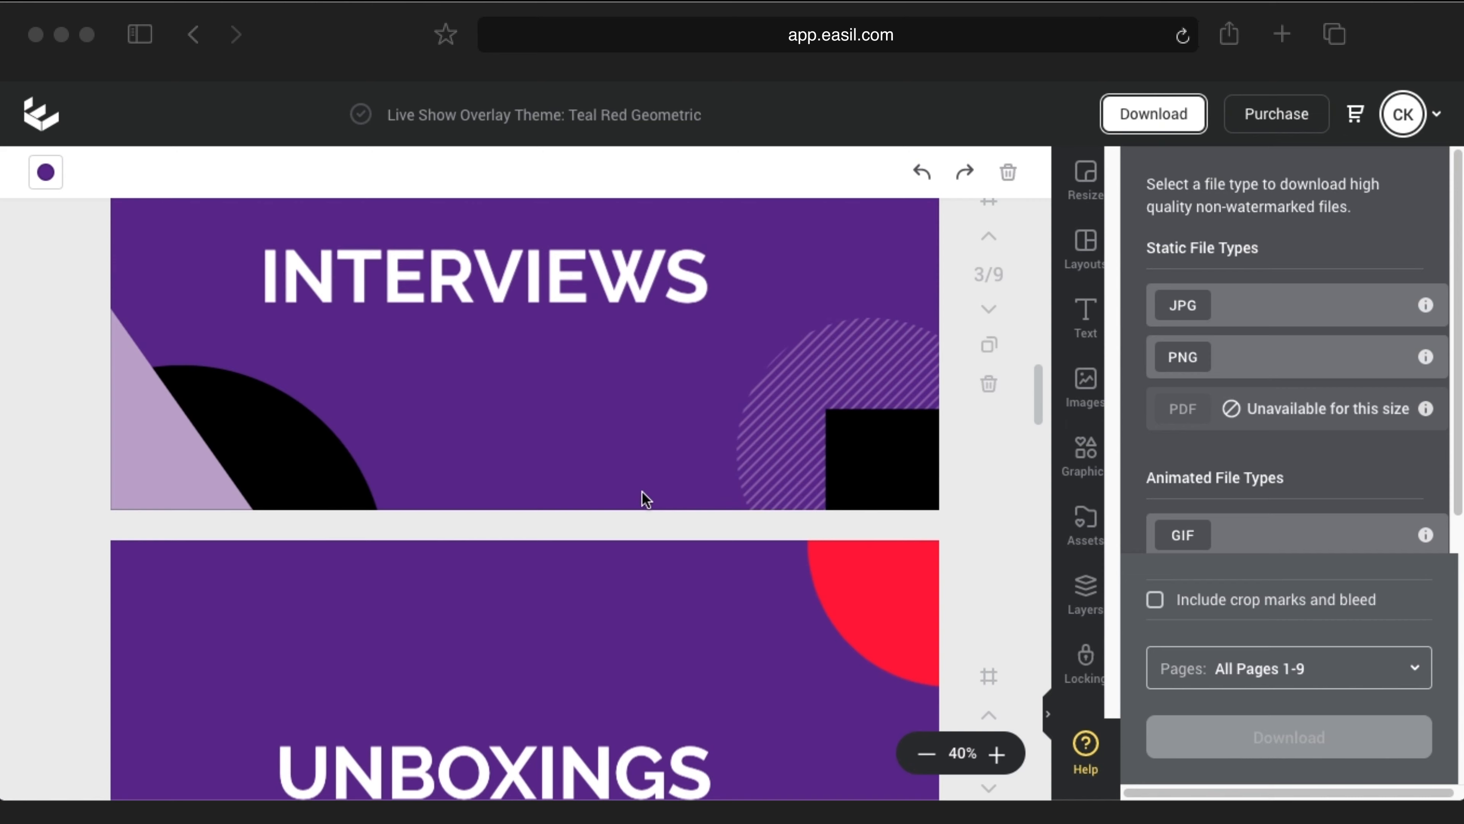
{"action": "scroll", "coordinate": [646, 497], "scroll_direction": "down", "scroll_amount": 10}
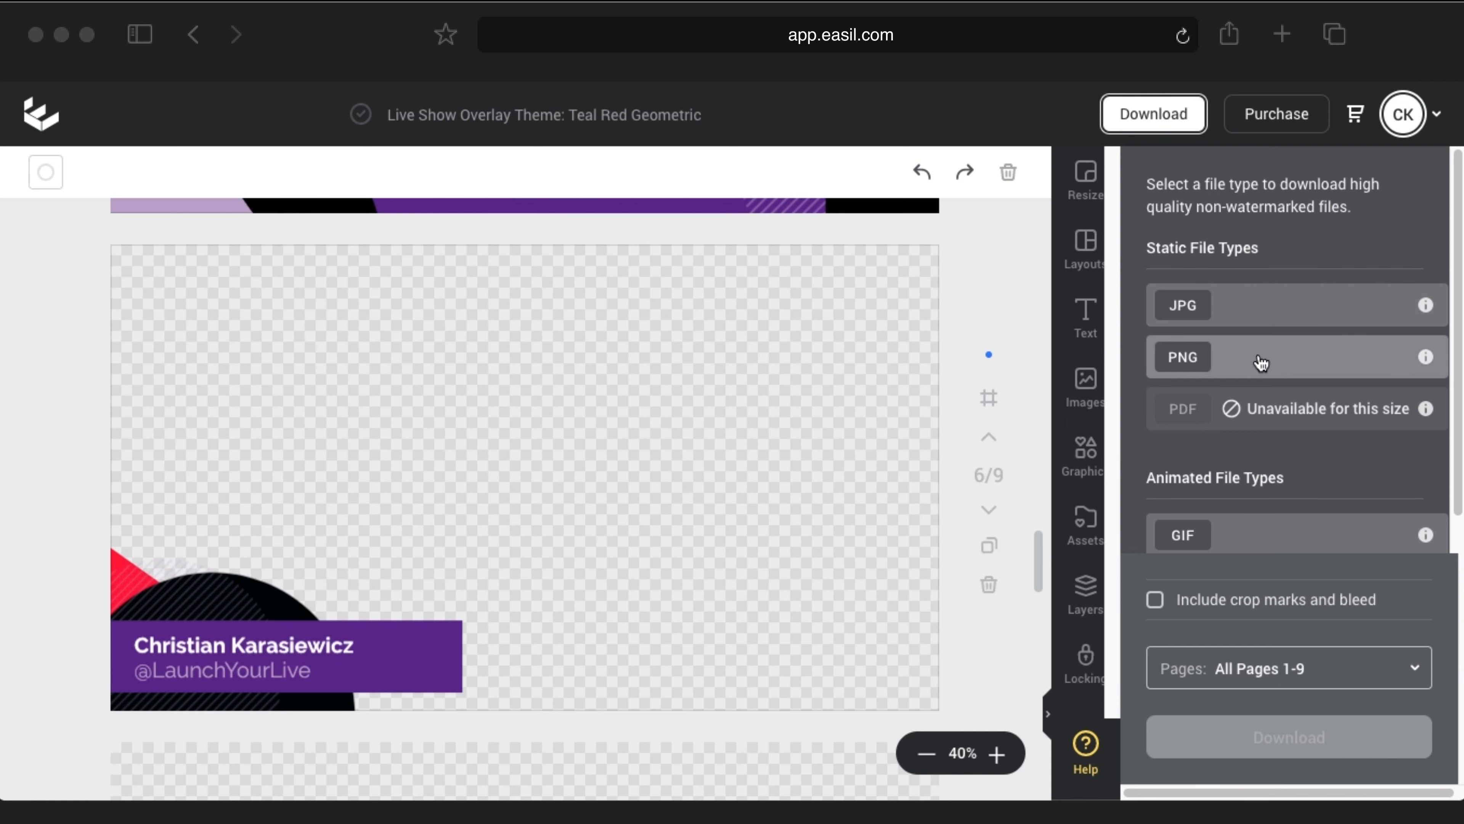
{"action": "left_click", "coordinate": [1268, 365]}
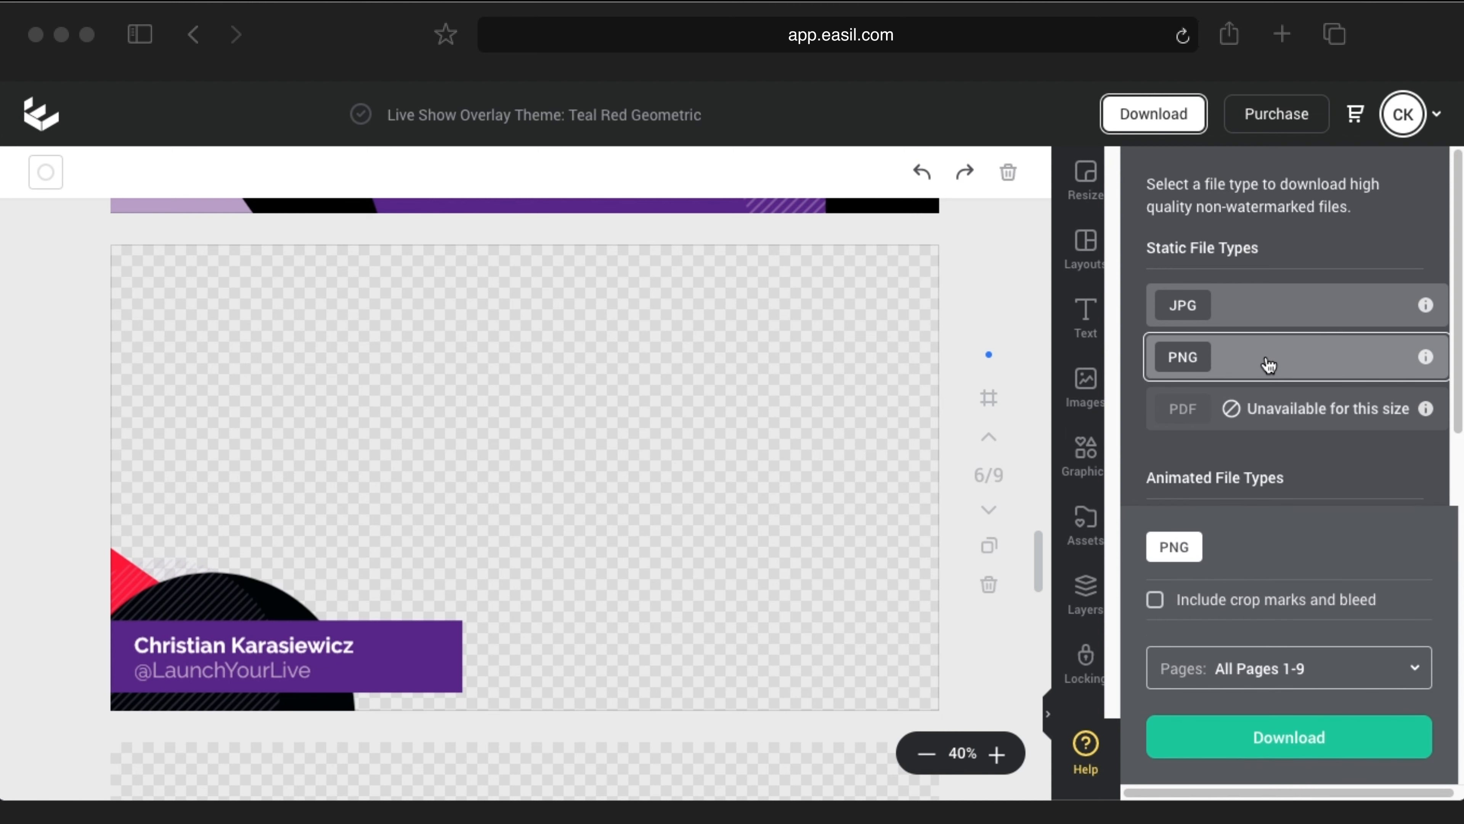
{"action": "scroll", "coordinate": [1284, 499], "scroll_direction": "down", "scroll_amount": 2}
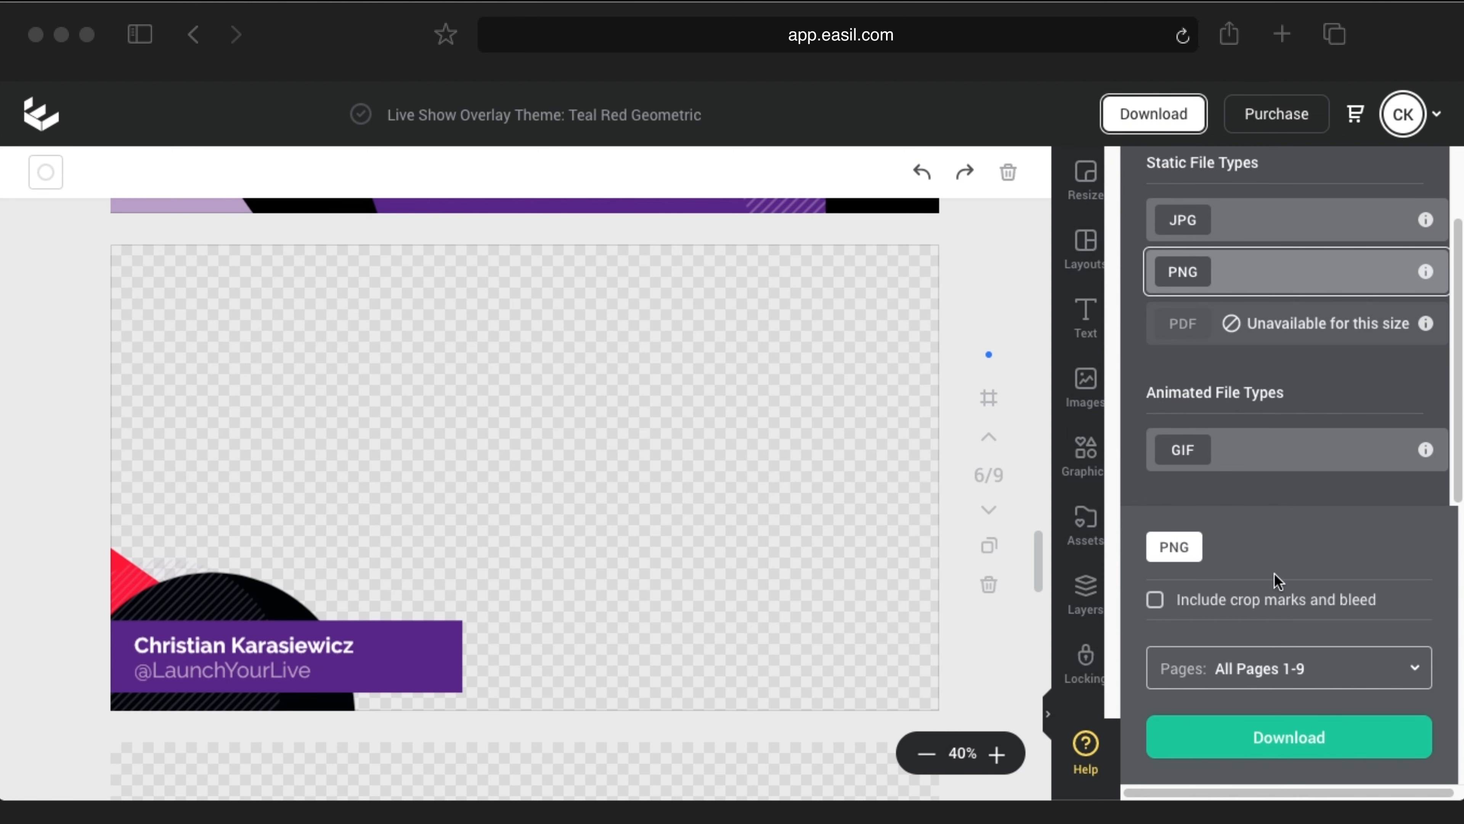
{"action": "left_click", "coordinate": [1257, 671]}
{"action": "scroll", "coordinate": [1265, 600], "scroll_direction": "down", "scroll_amount": 1}
{"action": "scroll", "coordinate": [1303, 580], "scroll_direction": "up", "scroll_amount": 1}
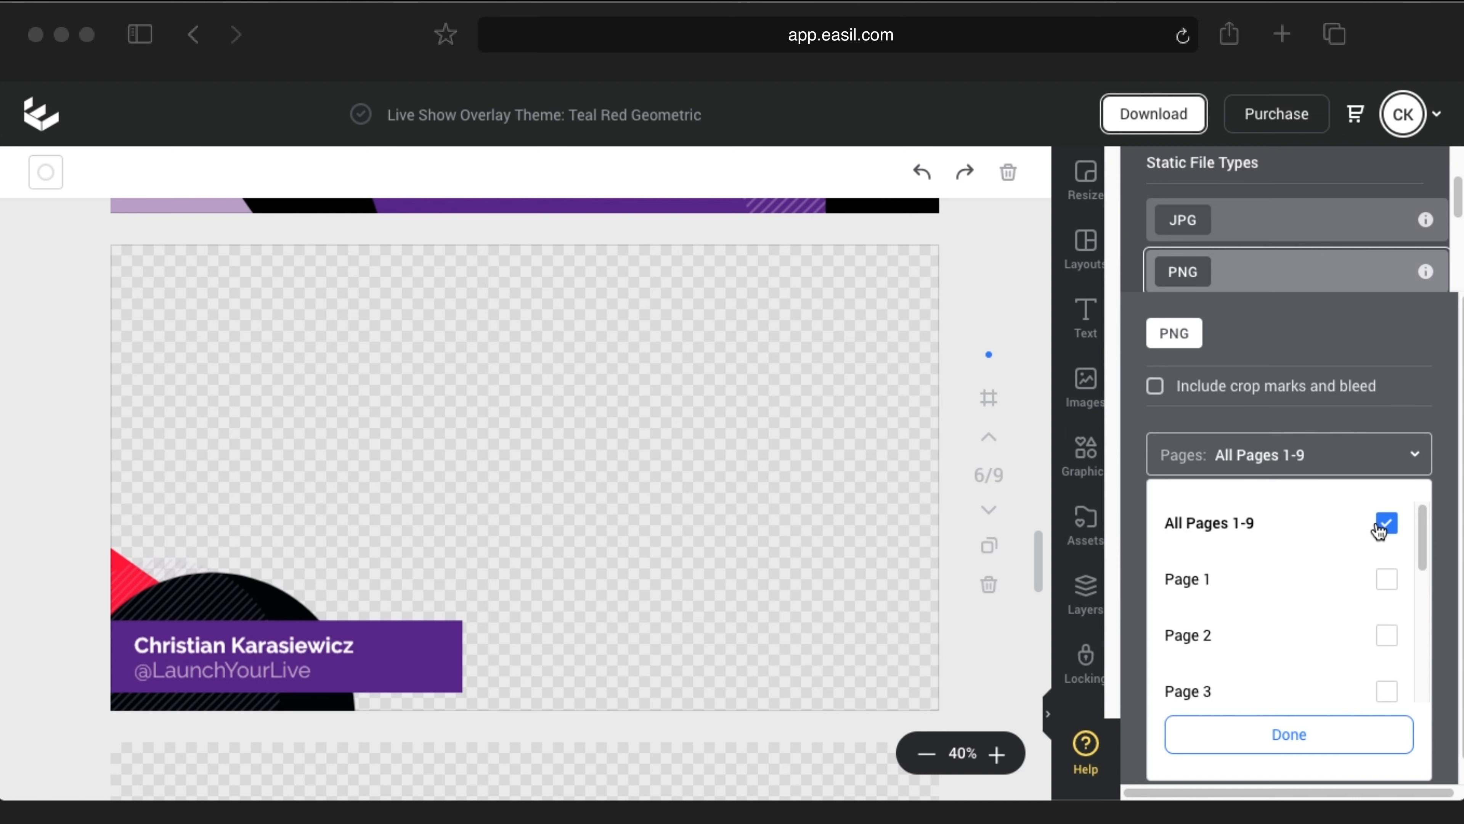
{"action": "left_click", "coordinate": [1297, 744]}
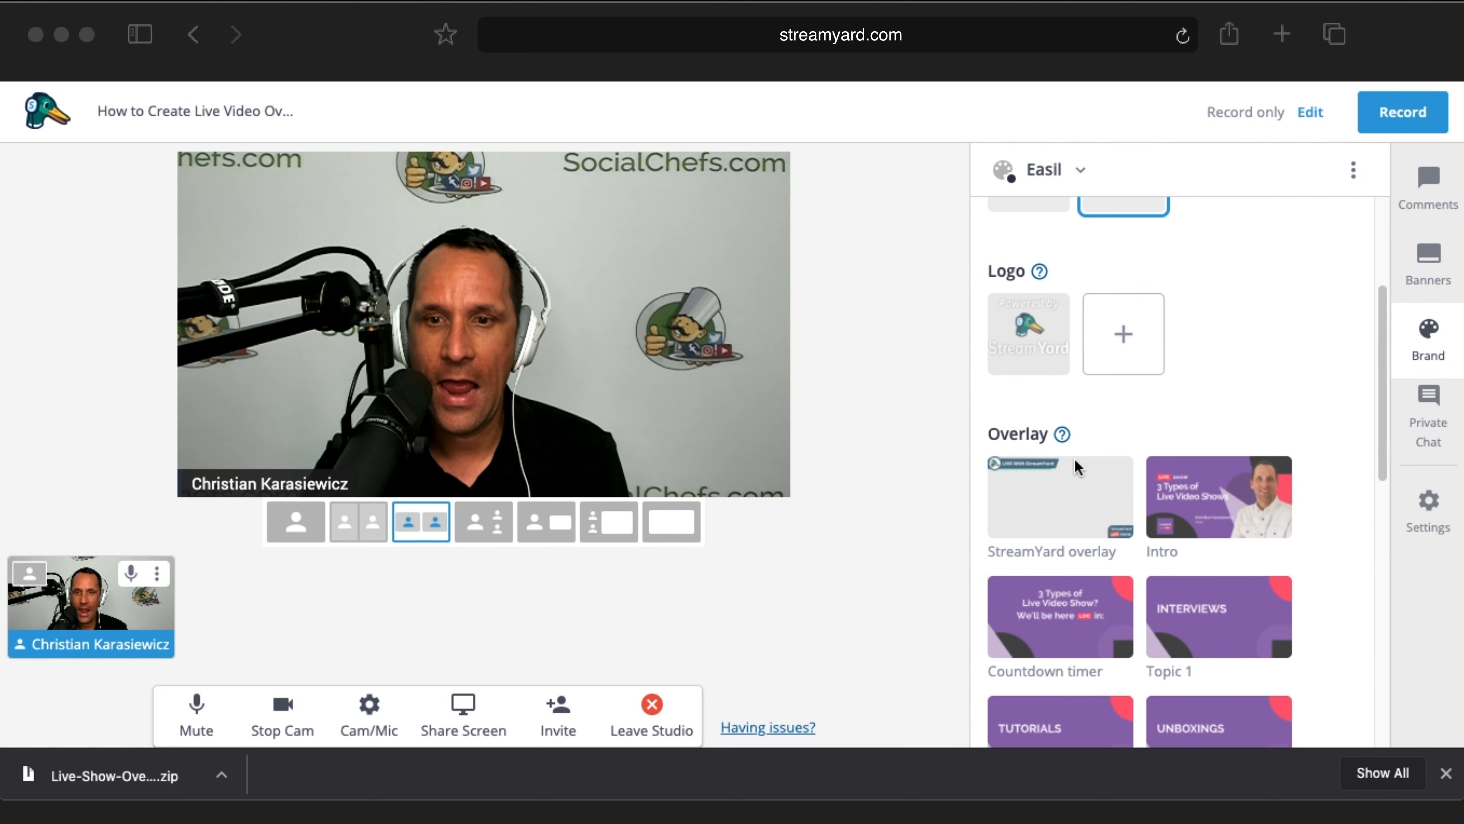
Step: Scroll the Easil brand's Overlay section to review Intro, Countdown timer, Topics 1–3, lower thirds and End Screen
{"action": "scroll", "coordinate": [1053, 435], "scroll_direction": "down", "scroll_amount": 5}
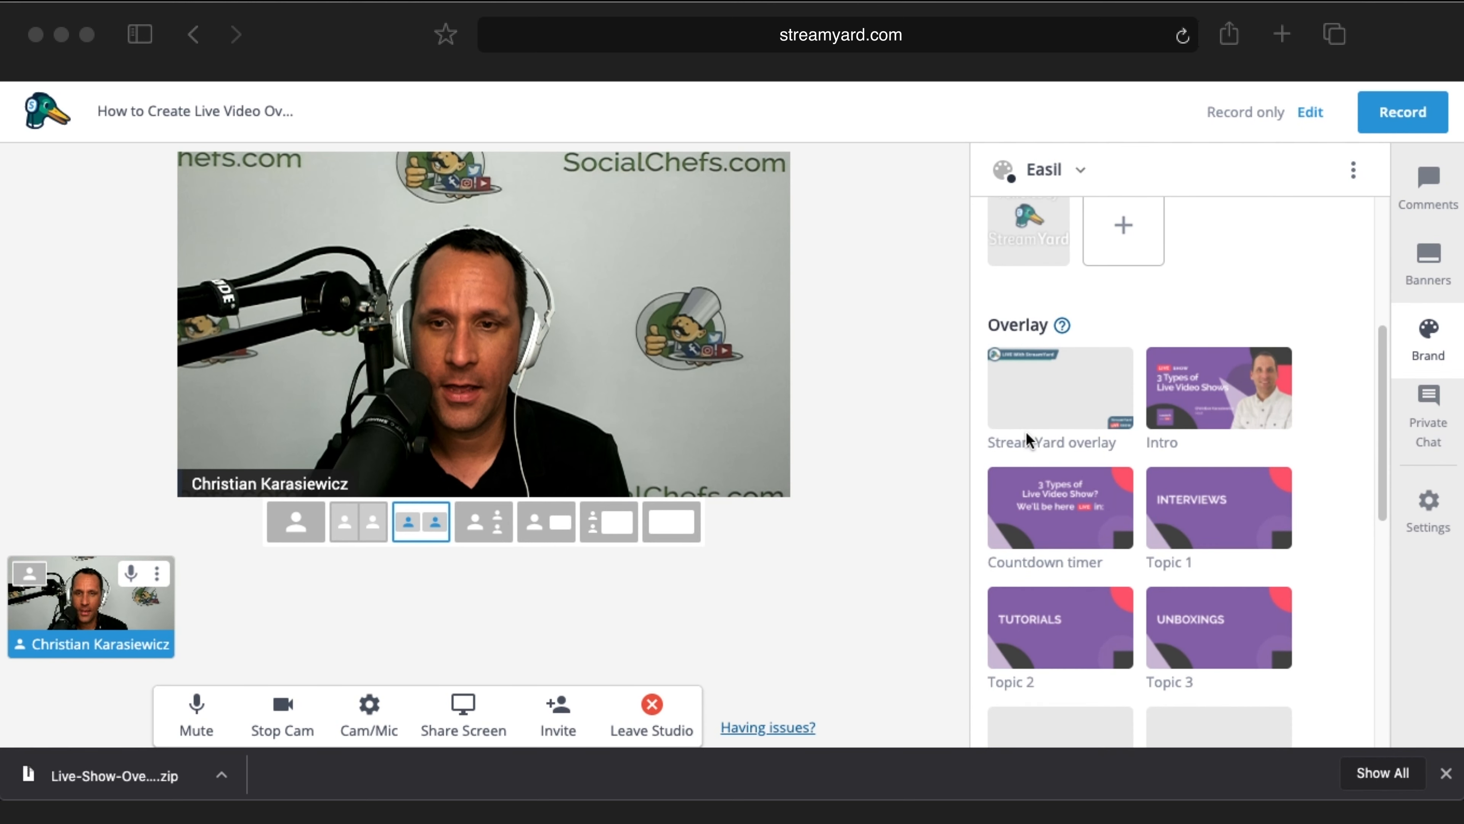
{"action": "scroll", "coordinate": [1059, 570], "scroll_direction": "down", "scroll_amount": 5}
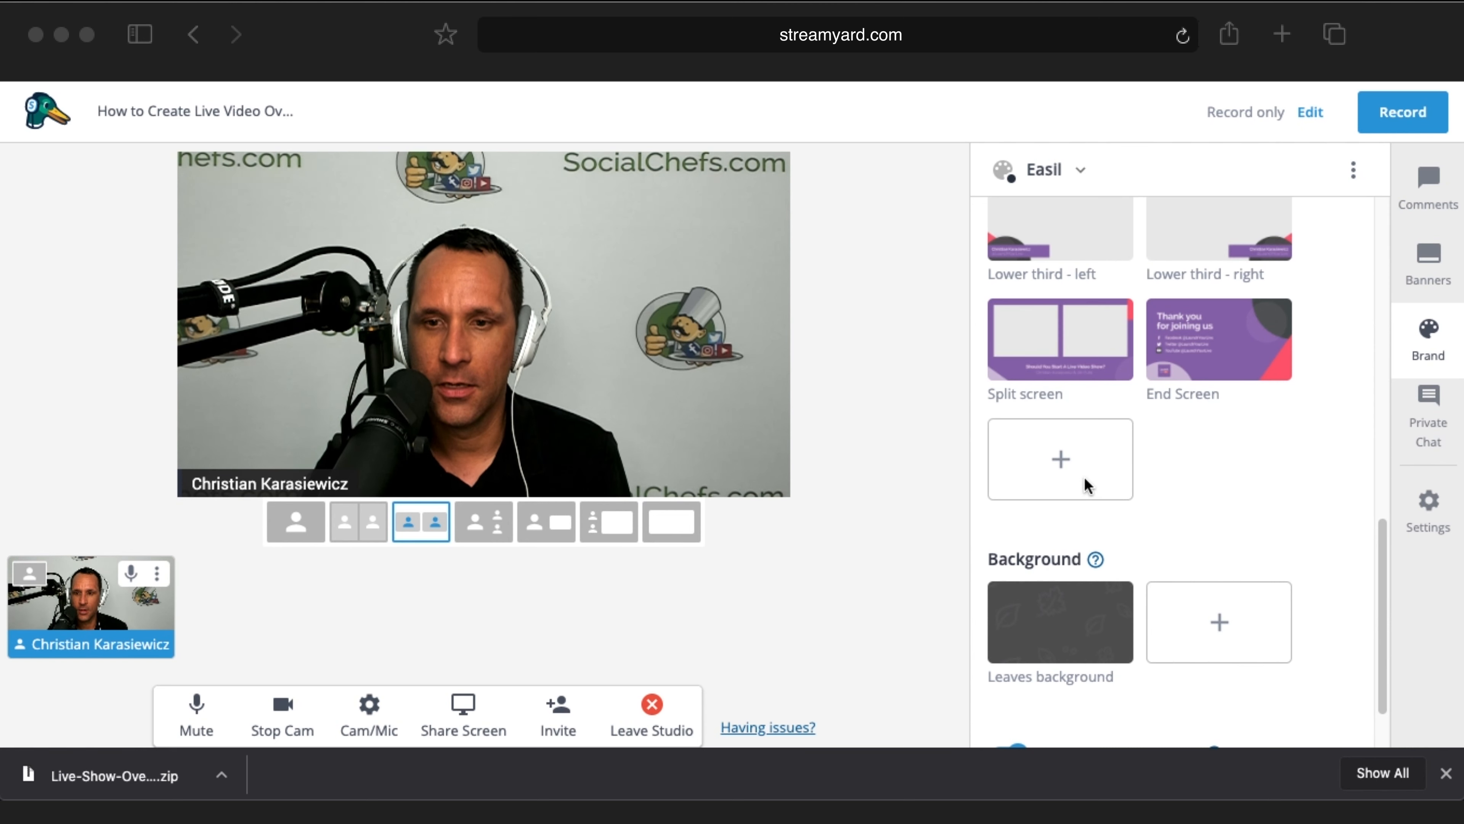
{"action": "scroll", "coordinate": [1177, 487], "scroll_direction": "up", "scroll_amount": 4}
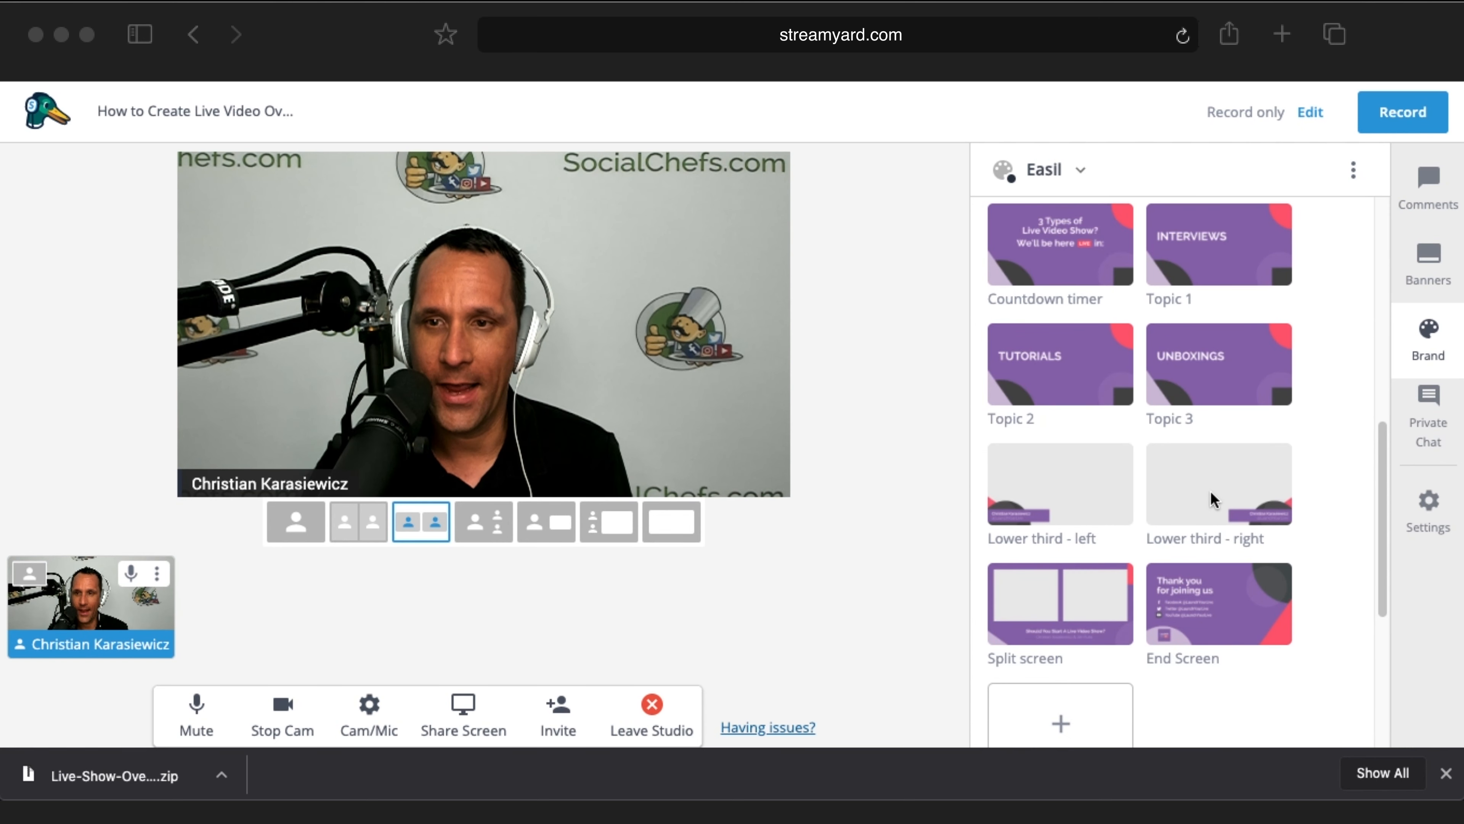
{"action": "scroll", "coordinate": [1213, 499], "scroll_direction": "up", "scroll_amount": 2}
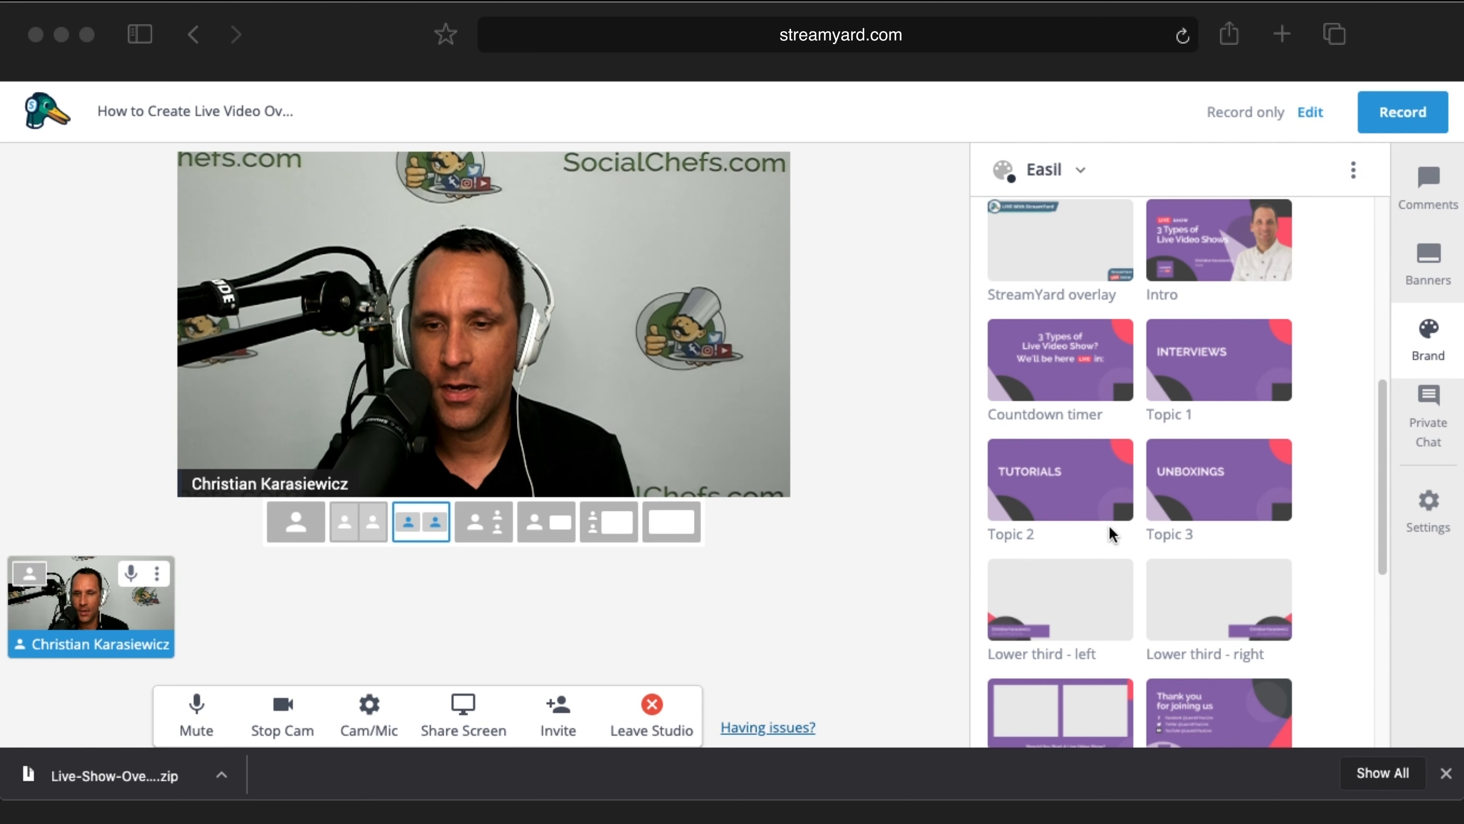
{"action": "scroll", "coordinate": [1113, 535], "scroll_direction": "down", "scroll_amount": 1}
{"action": "scroll", "coordinate": [1194, 623], "scroll_direction": "down", "scroll_amount": 1}
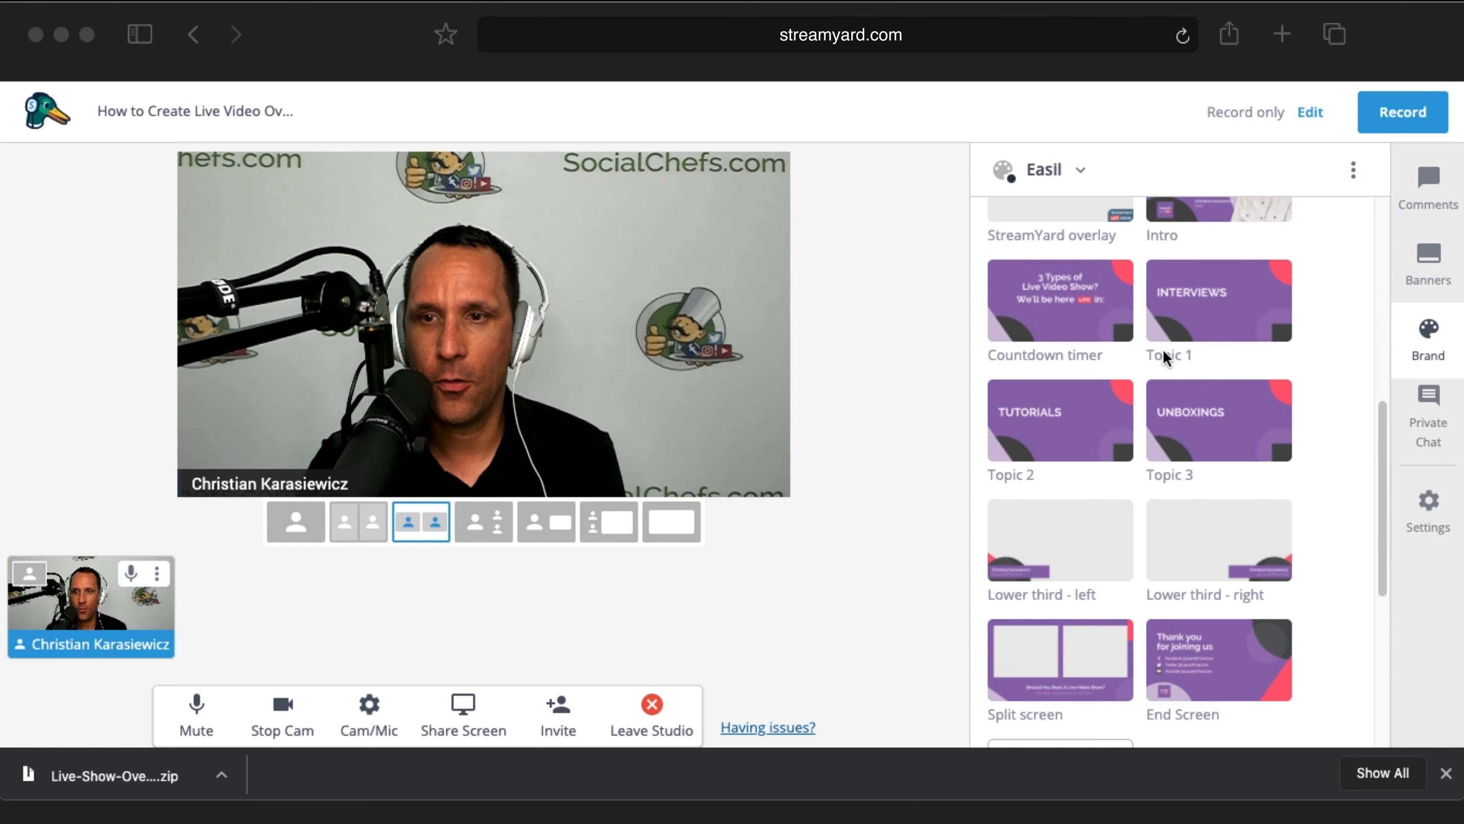
{"action": "scroll", "coordinate": [1199, 362], "scroll_direction": "up", "scroll_amount": 2}
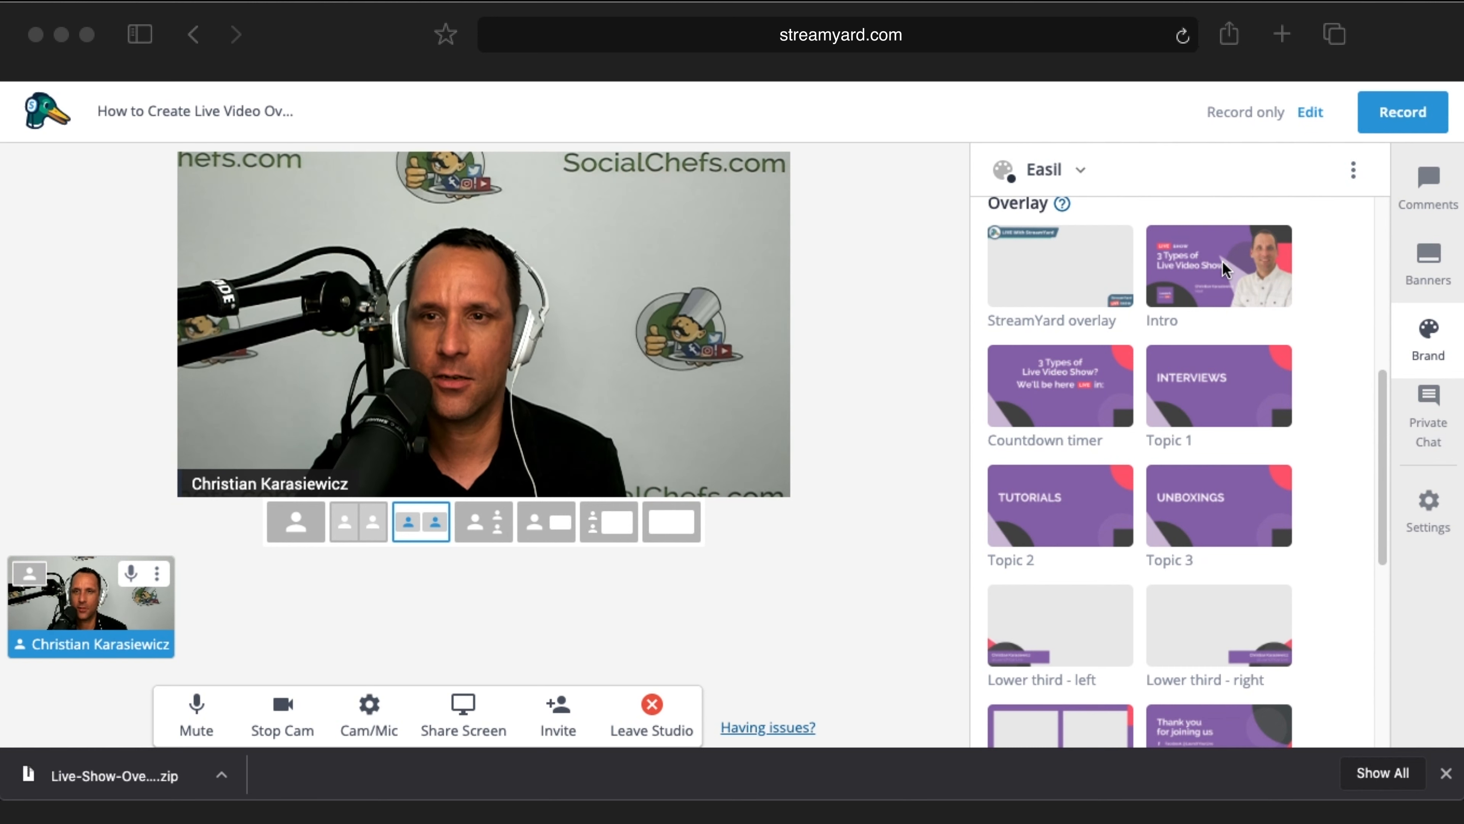
Step: Show the Intro, Topic 1, Topic 2 and UNBOXINGS overlays on stage in turn
{"action": "left_click", "coordinate": [1218, 285]}
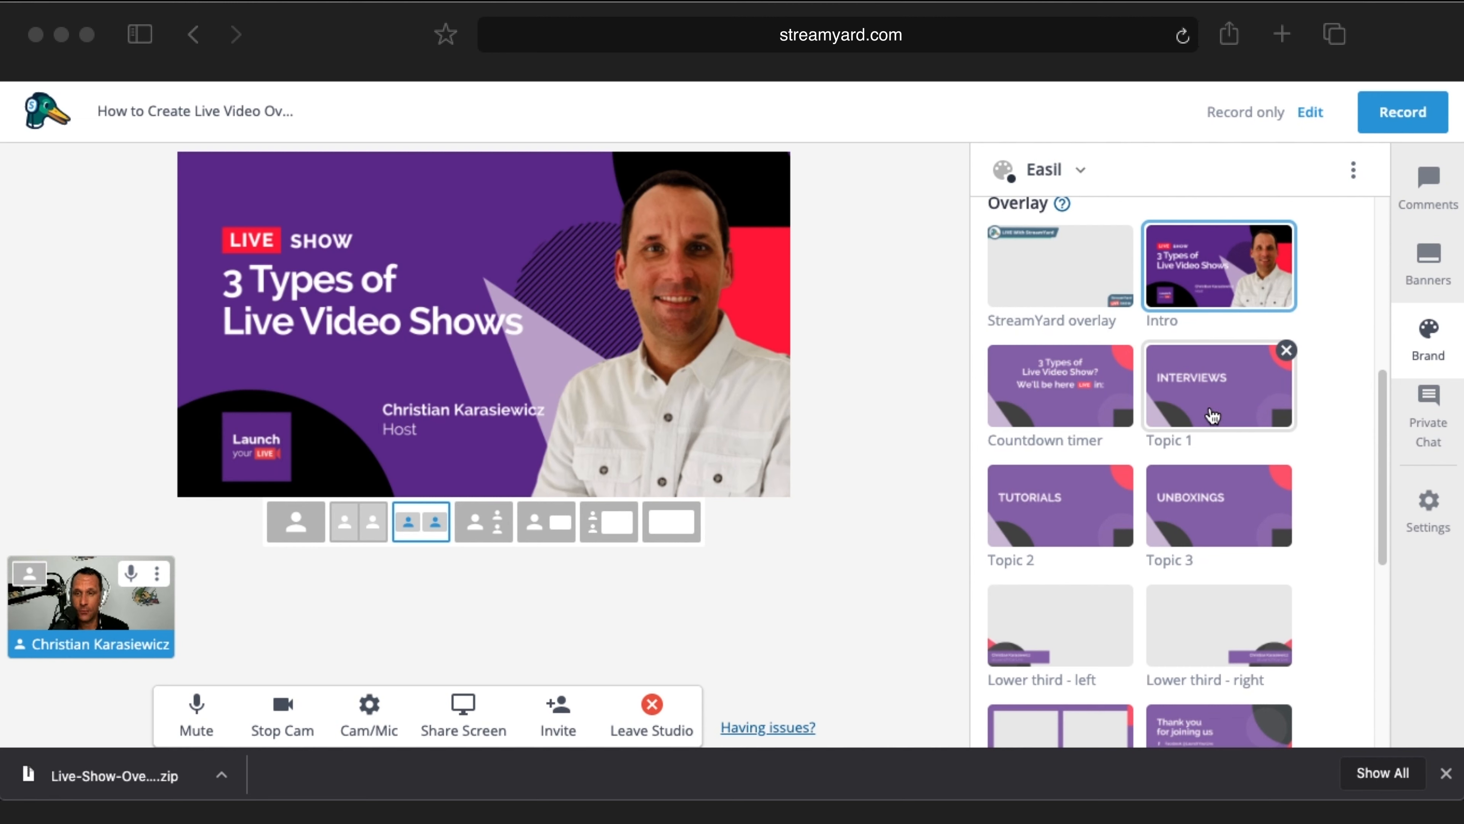
{"action": "left_click", "coordinate": [1205, 409]}
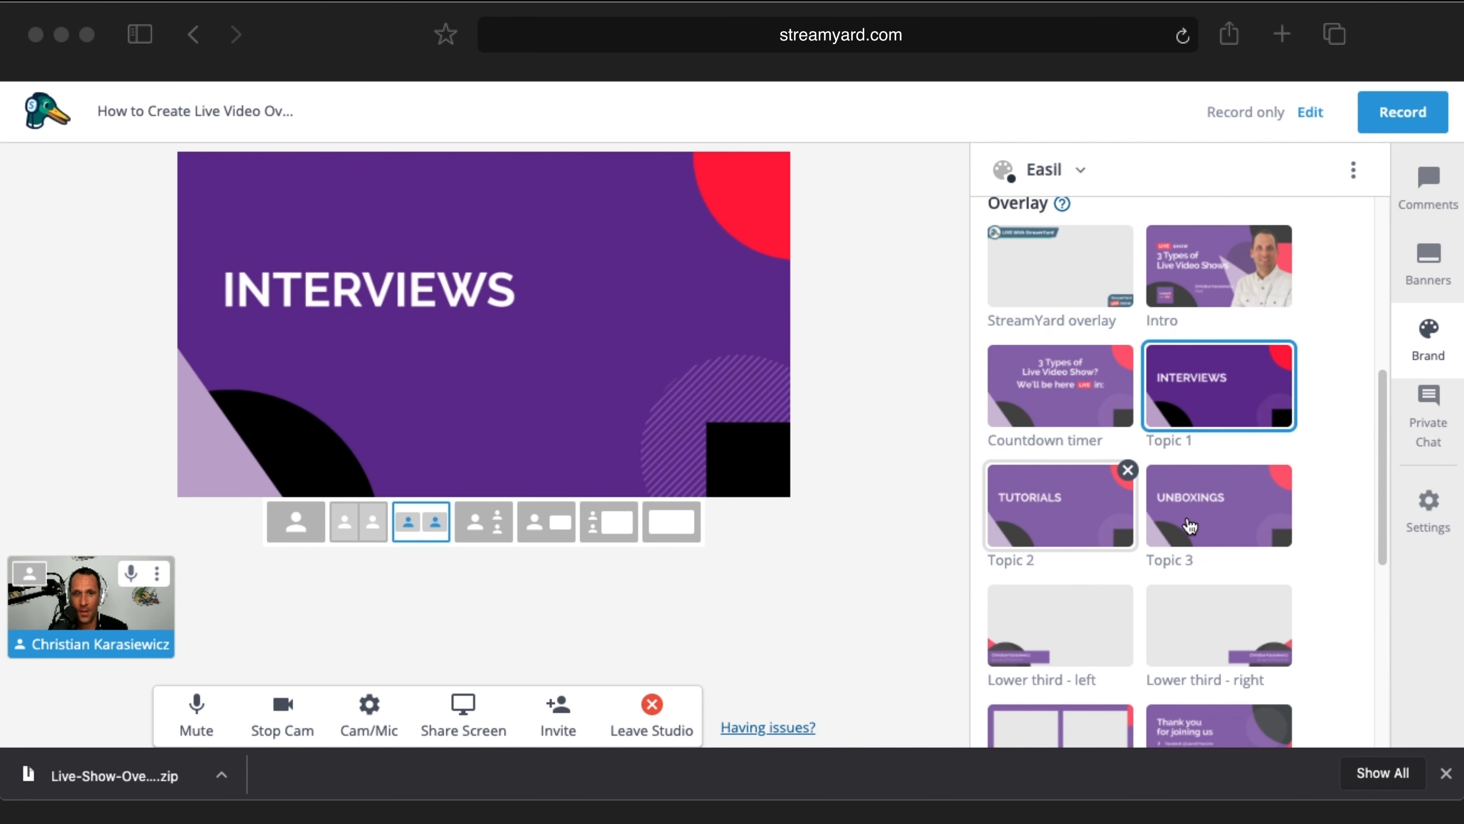
{"action": "left_click", "coordinate": [1059, 521]}
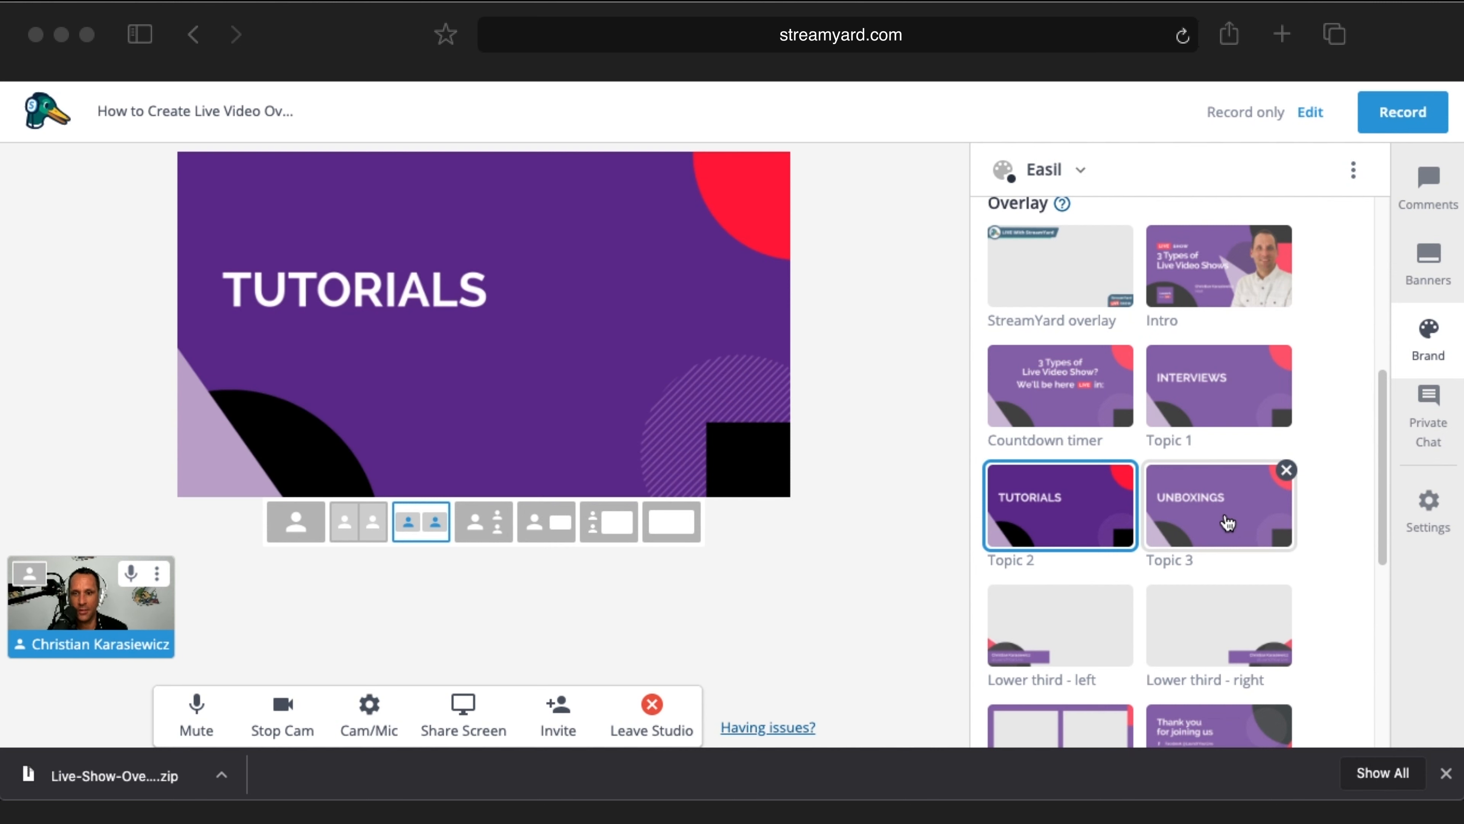
{"action": "left_click", "coordinate": [1228, 523]}
{"action": "scroll", "coordinate": [1165, 526], "scroll_direction": "down", "scroll_amount": 1}
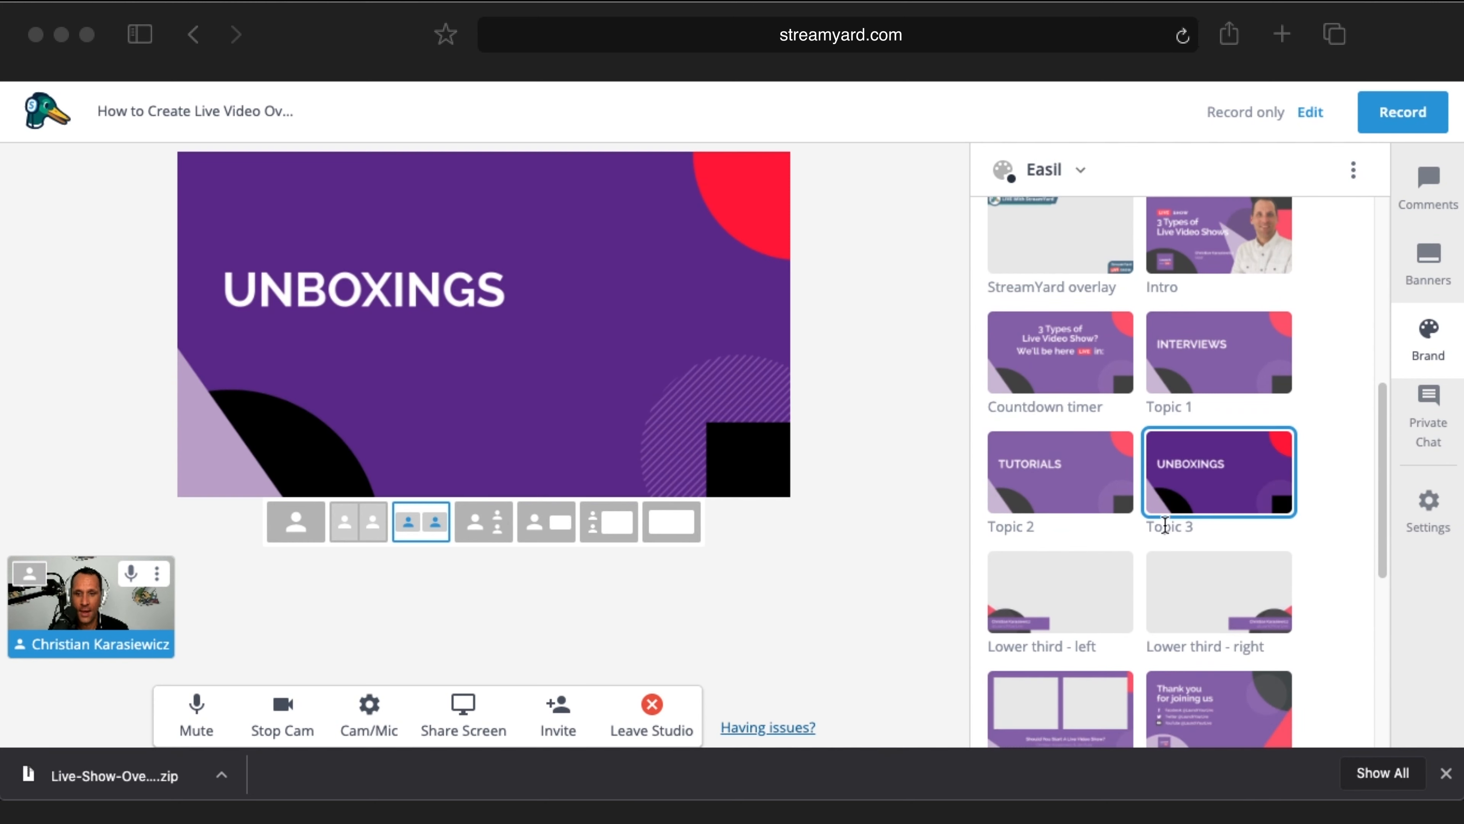
Step: Remove Topic 3, then apply Lower third - left, Split screen and End Screen overlays
{"action": "left_click", "coordinate": [1200, 496]}
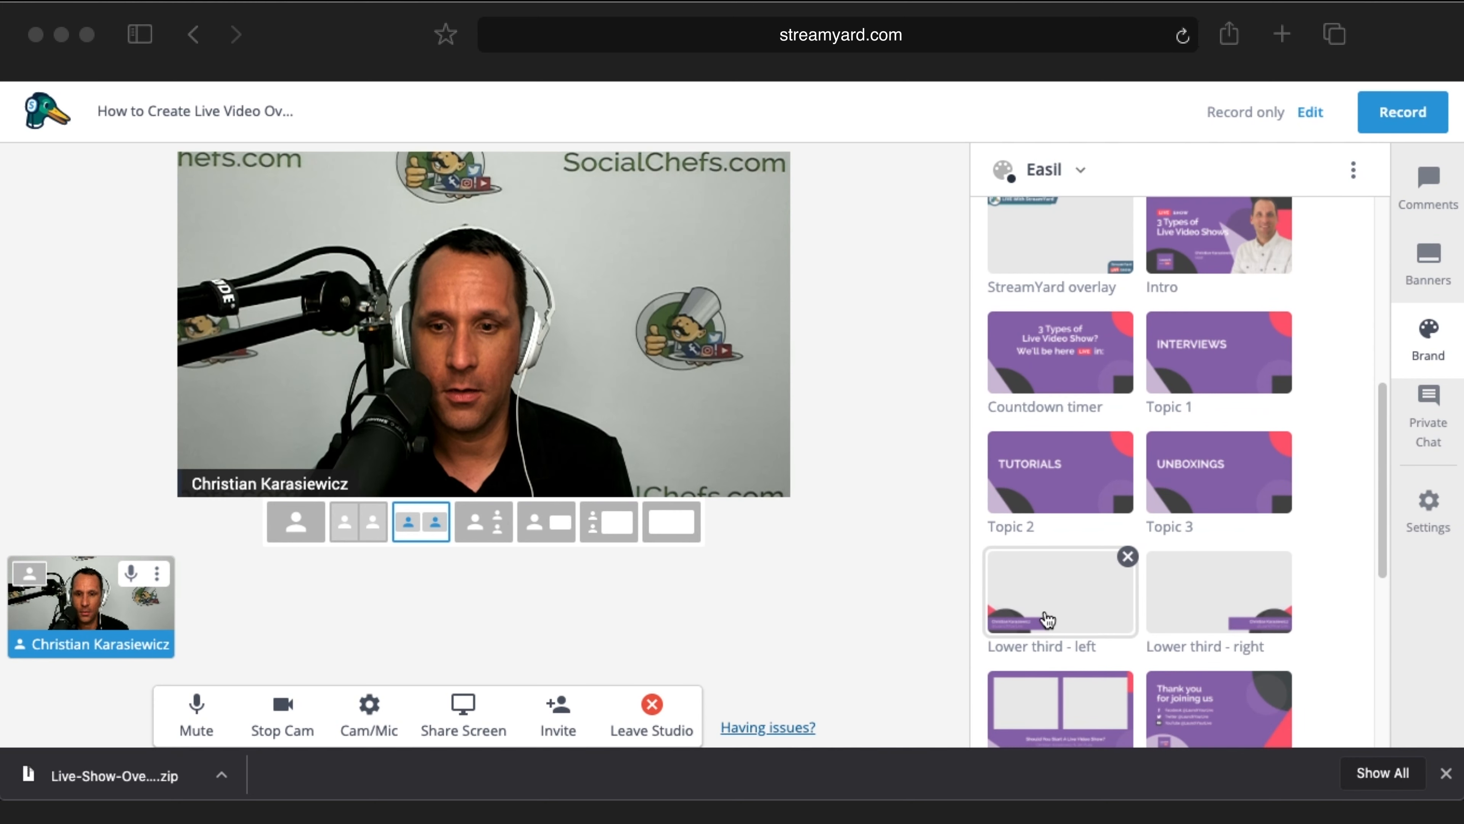
{"action": "left_click", "coordinate": [1071, 606]}
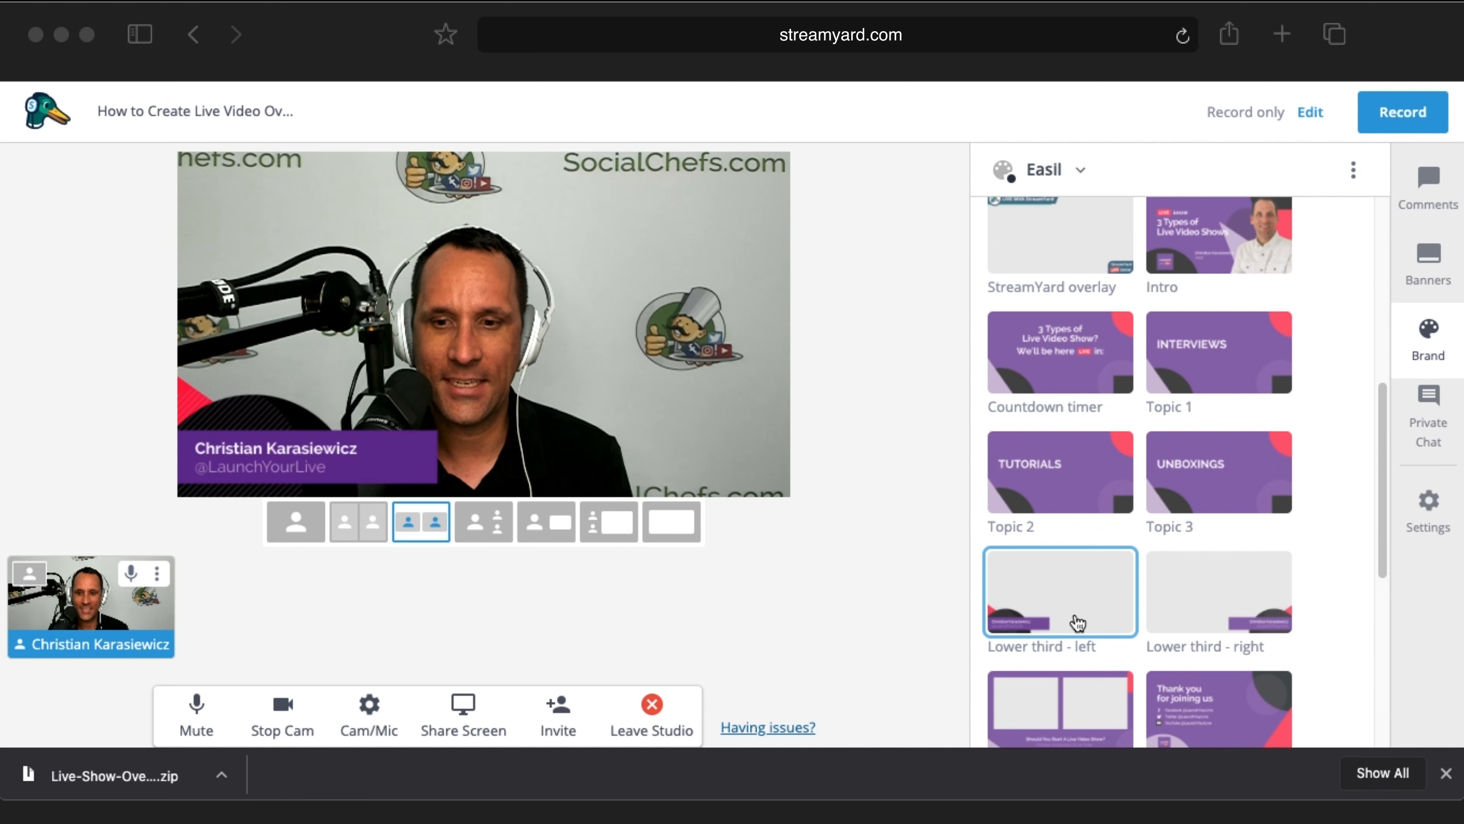
{"action": "scroll", "coordinate": [1077, 623], "scroll_direction": "down", "scroll_amount": 3}
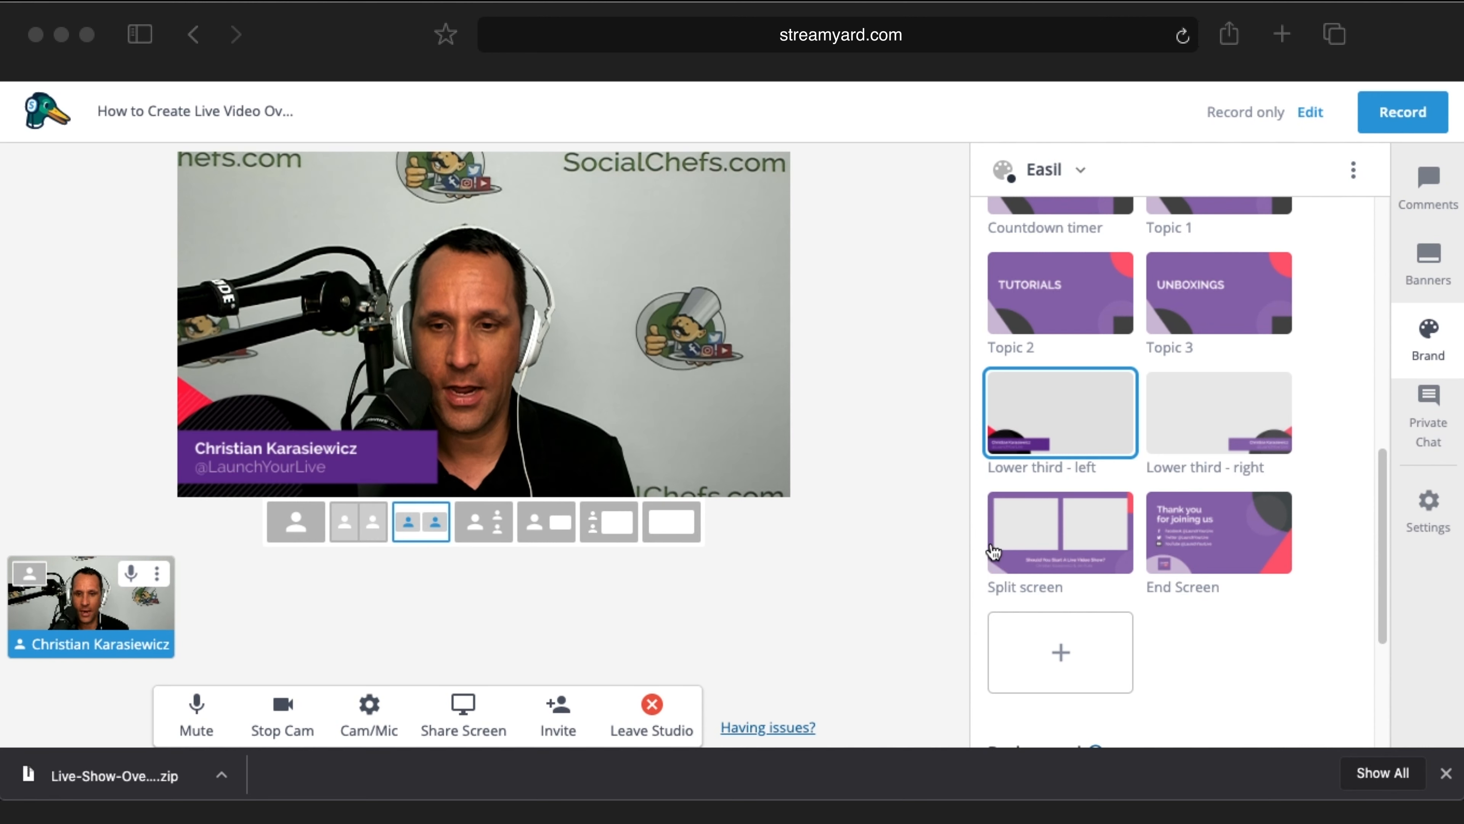
{"action": "left_click", "coordinate": [993, 551]}
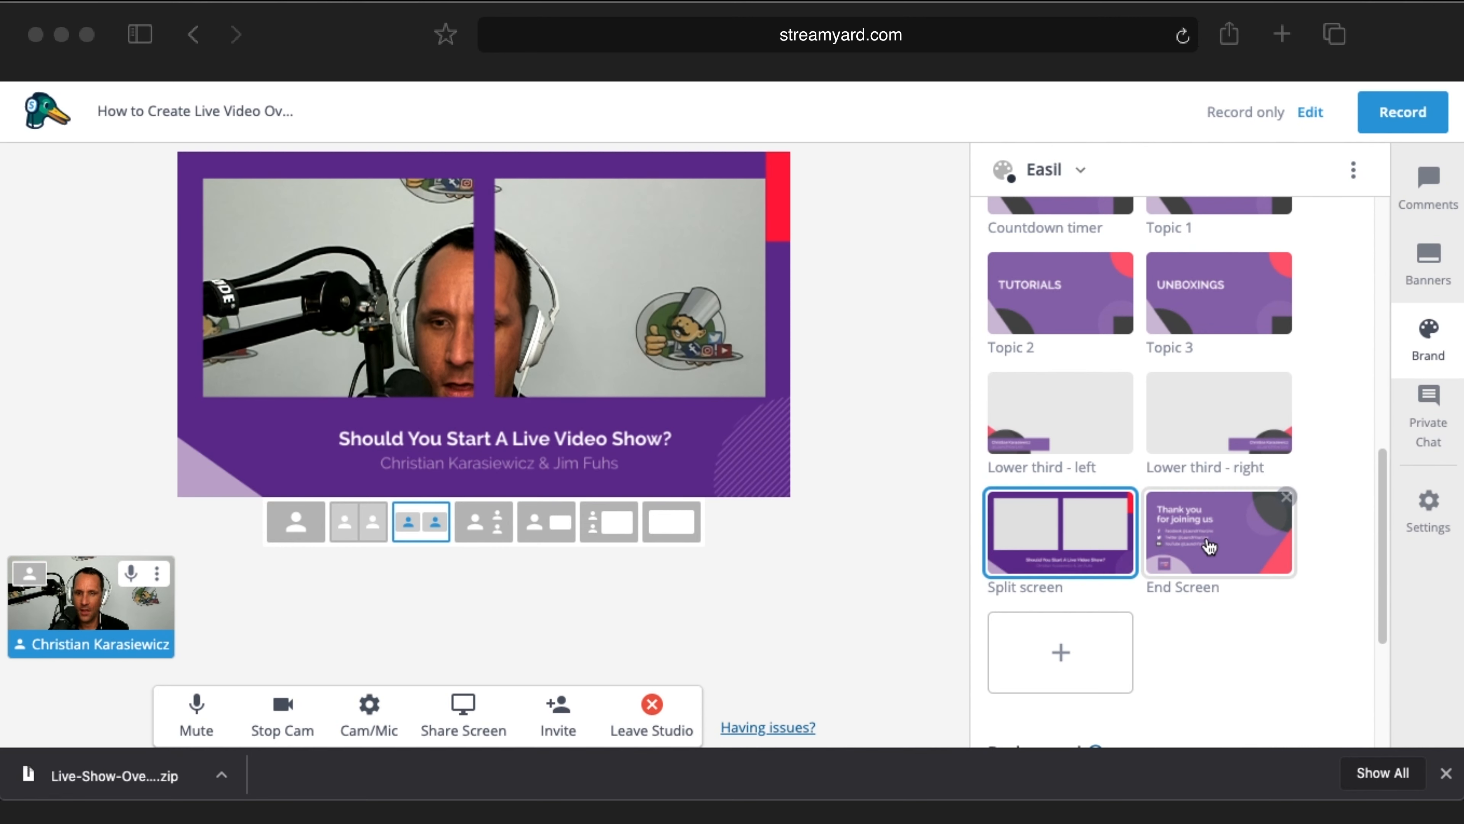
{"action": "left_click", "coordinate": [1225, 546]}
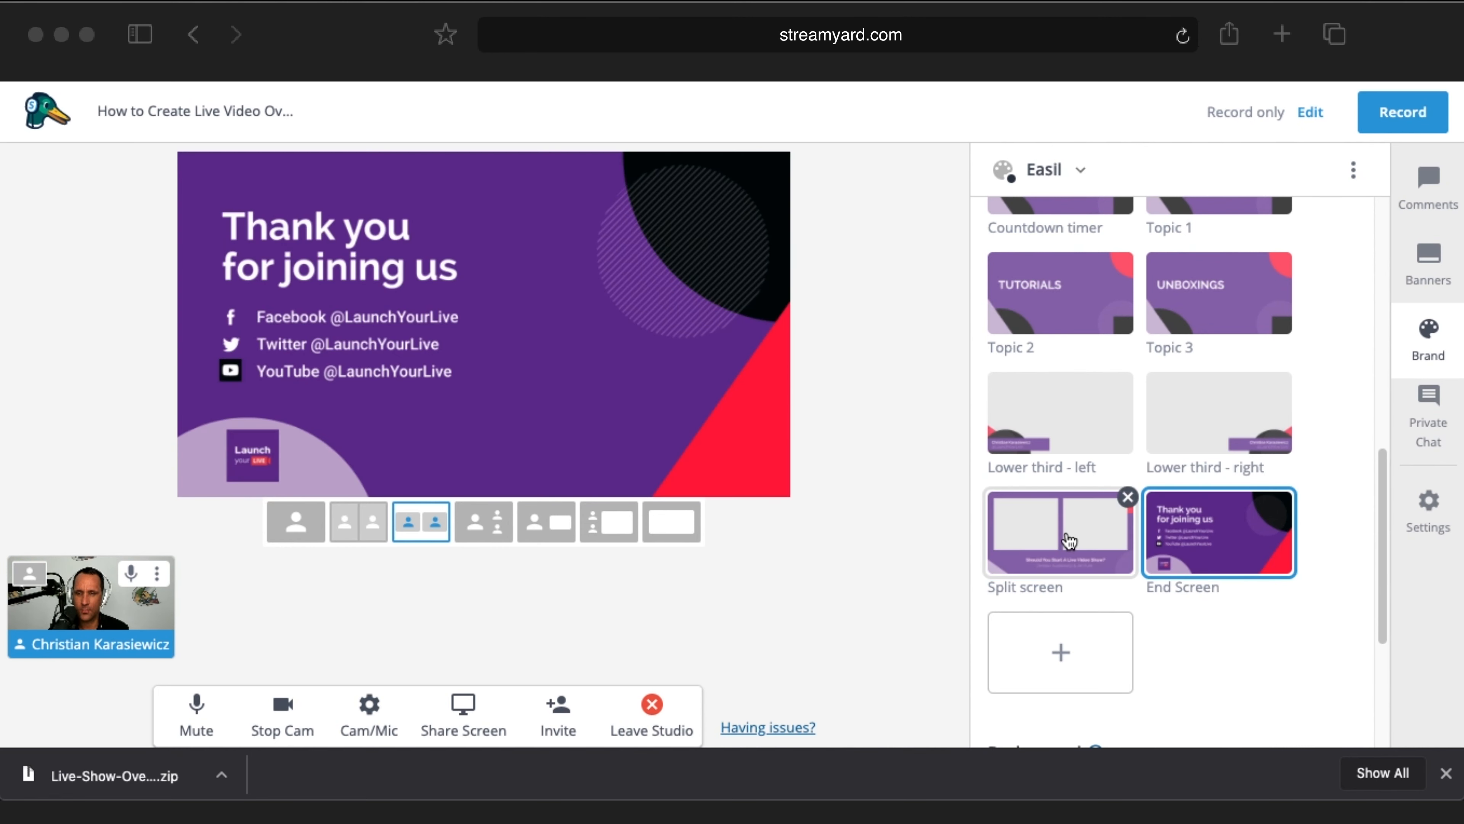